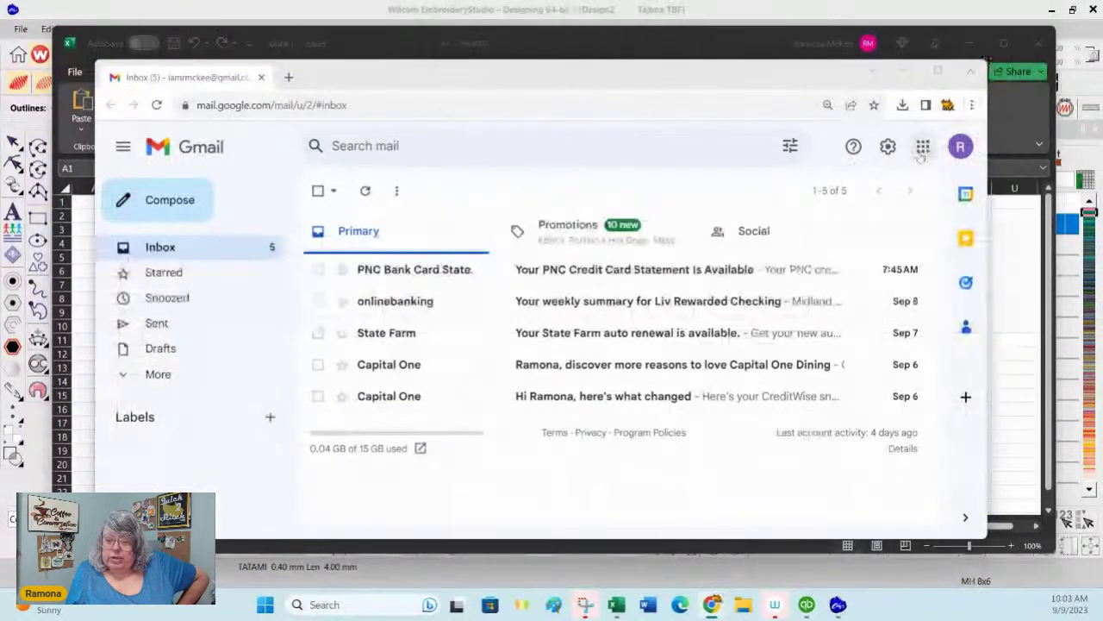
Step: Open Google Sheets from the Google apps grid, then close the browser to reveal Excel
left_click(923, 147)
scroll(810, 336, "down", 3)
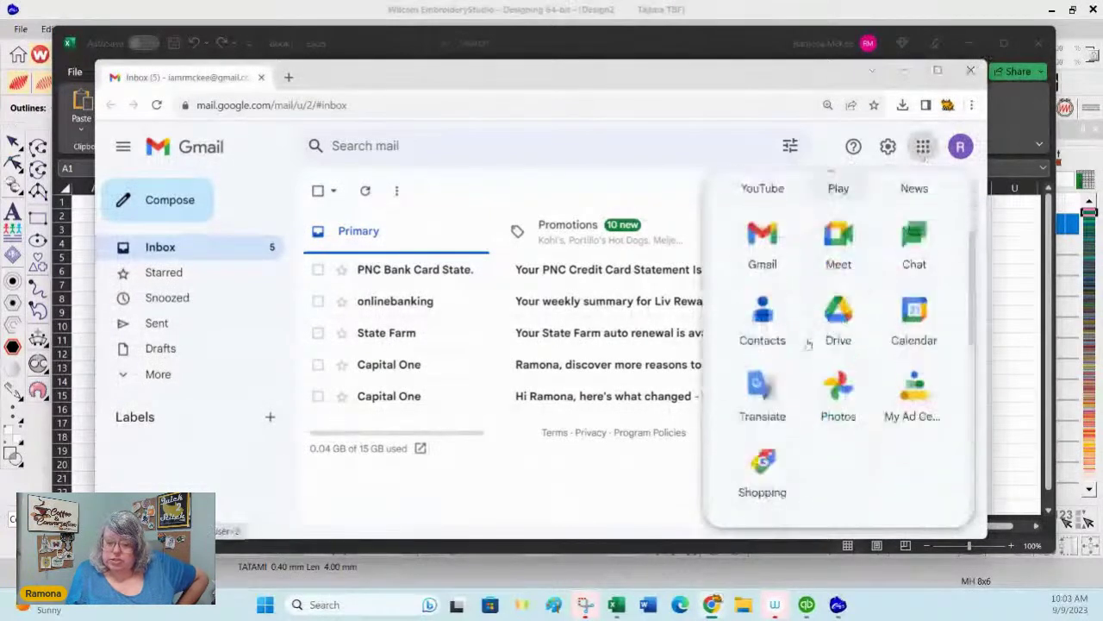
scroll(808, 343, "down", 3)
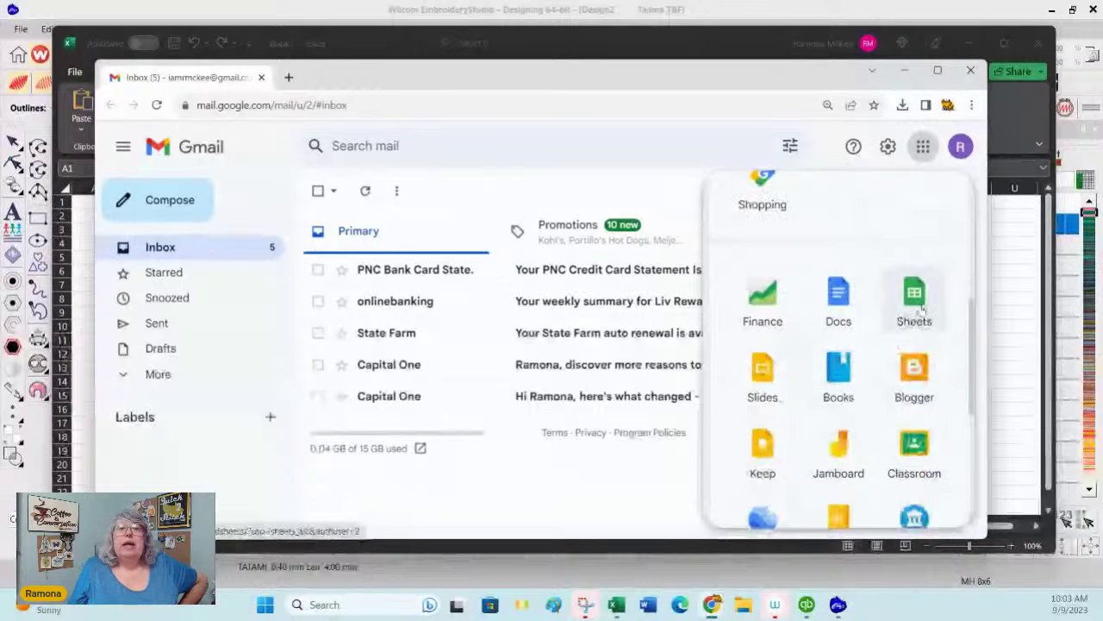
left_click(916, 303)
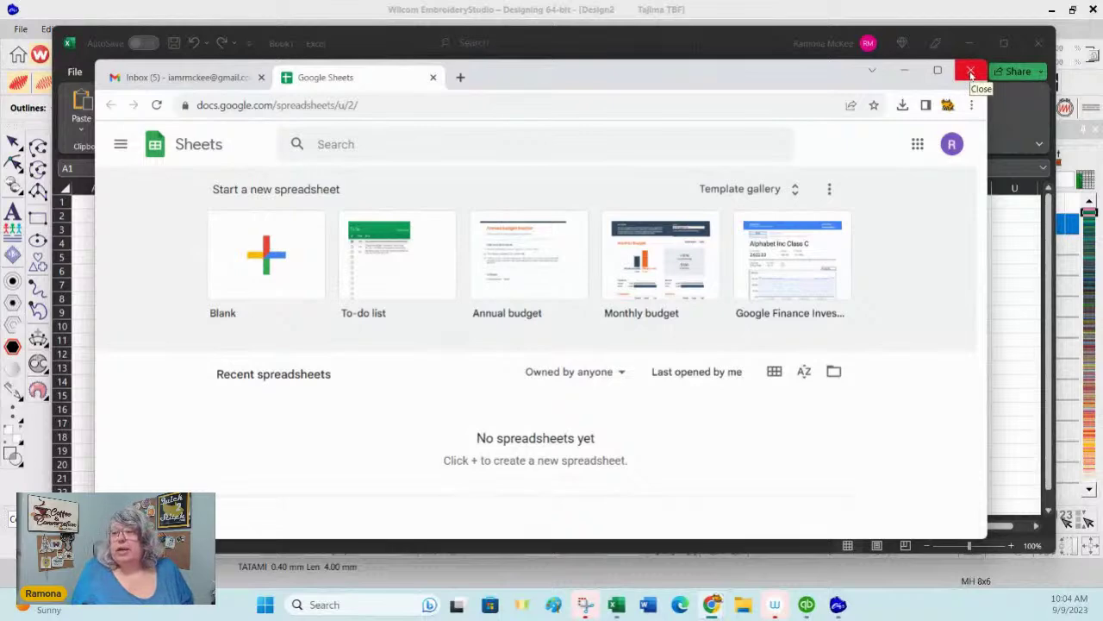
left_click(970, 72)
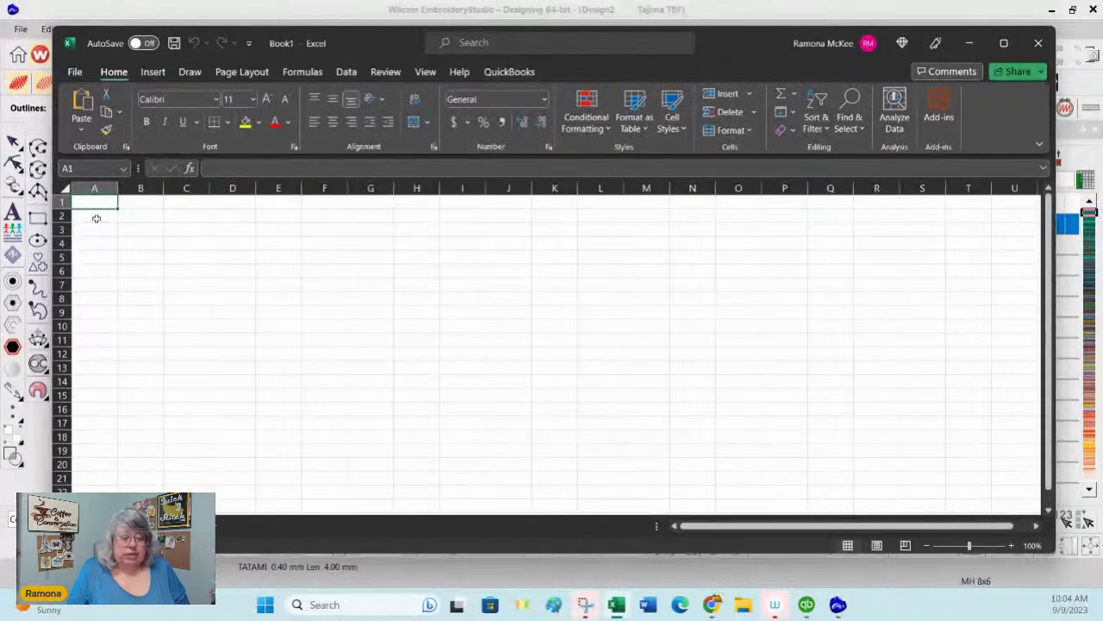
Step: Enter 'Name' in cell A1, zoom the sheet in, and select cell J1
type("Name")
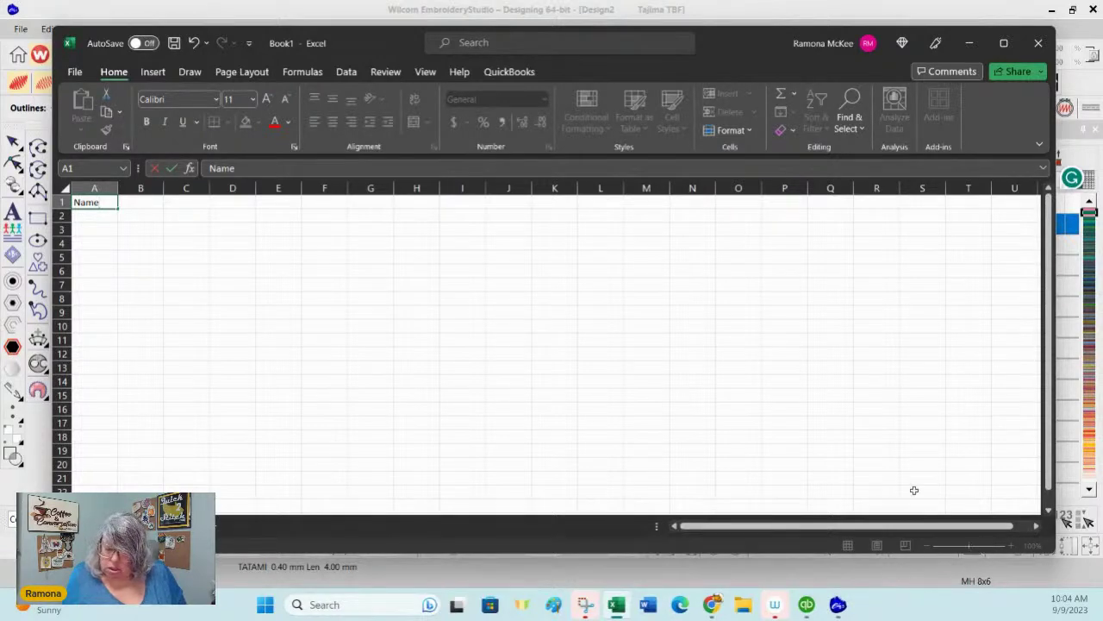
left_click(897, 426)
left_click_drag(968, 546, 982, 546)
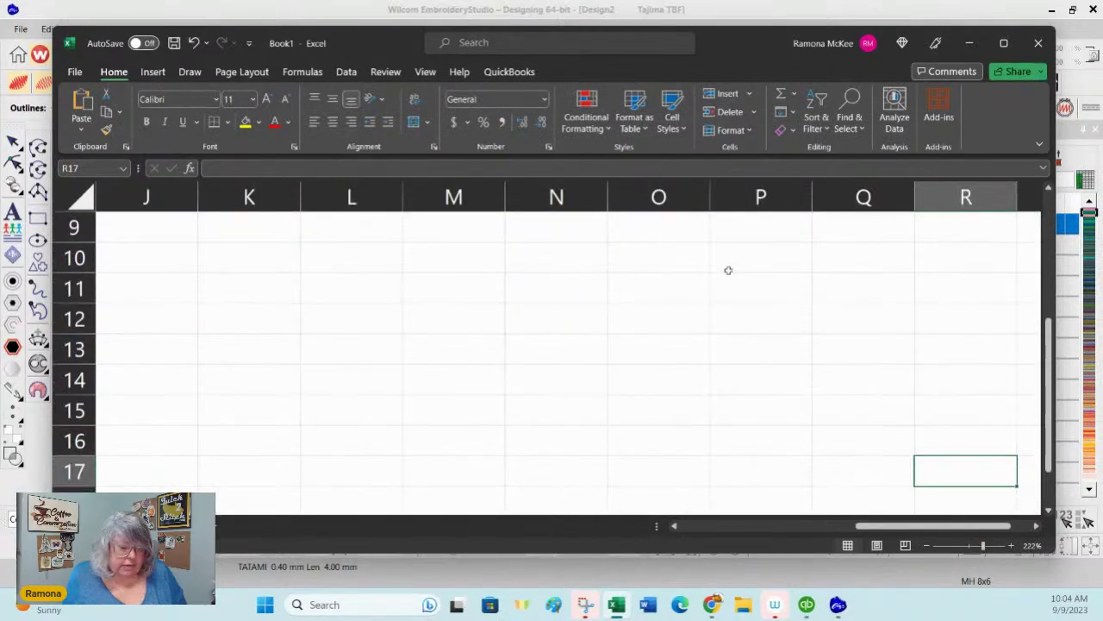
scroll(265, 343, "up", 3)
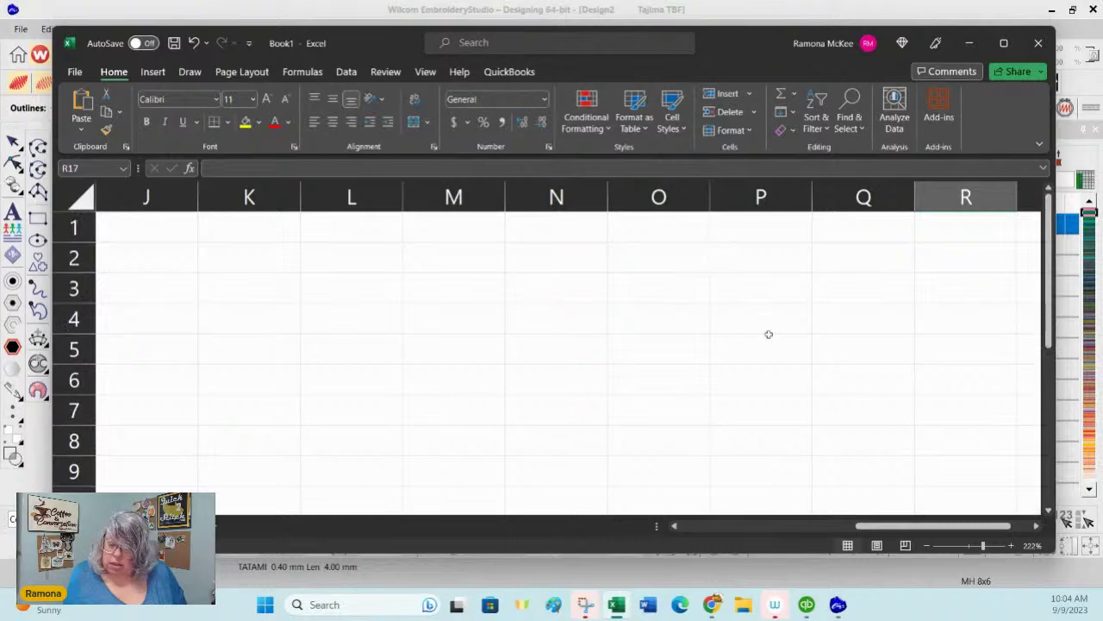
left_click(128, 235)
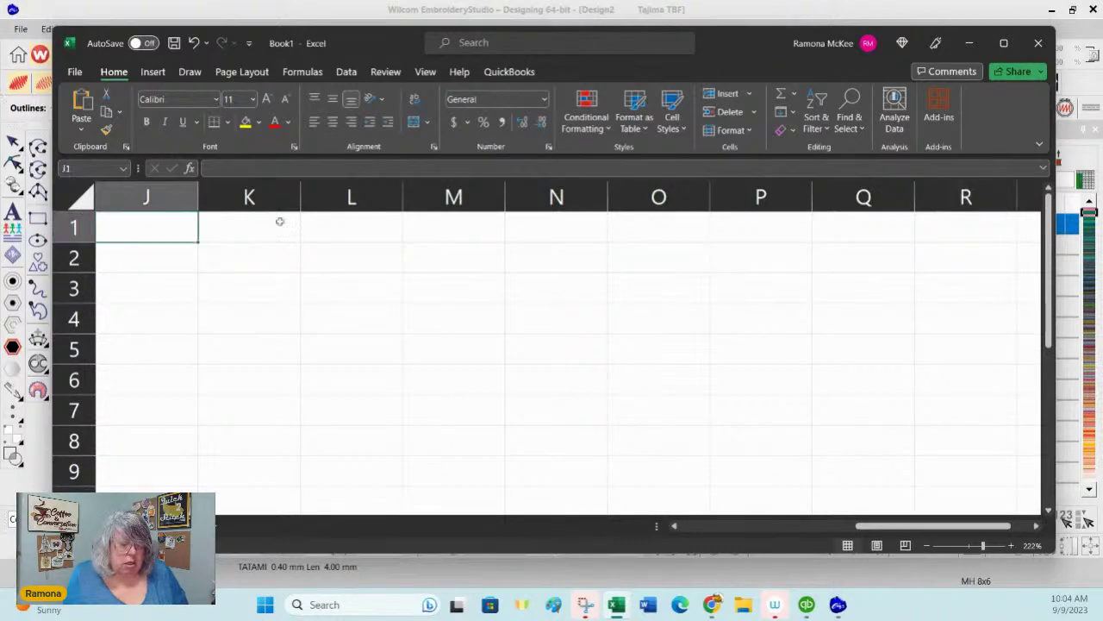
Step: Type the headings Names, Colors, Sizes and Zip Code into cells J1 through M1
type("Names")
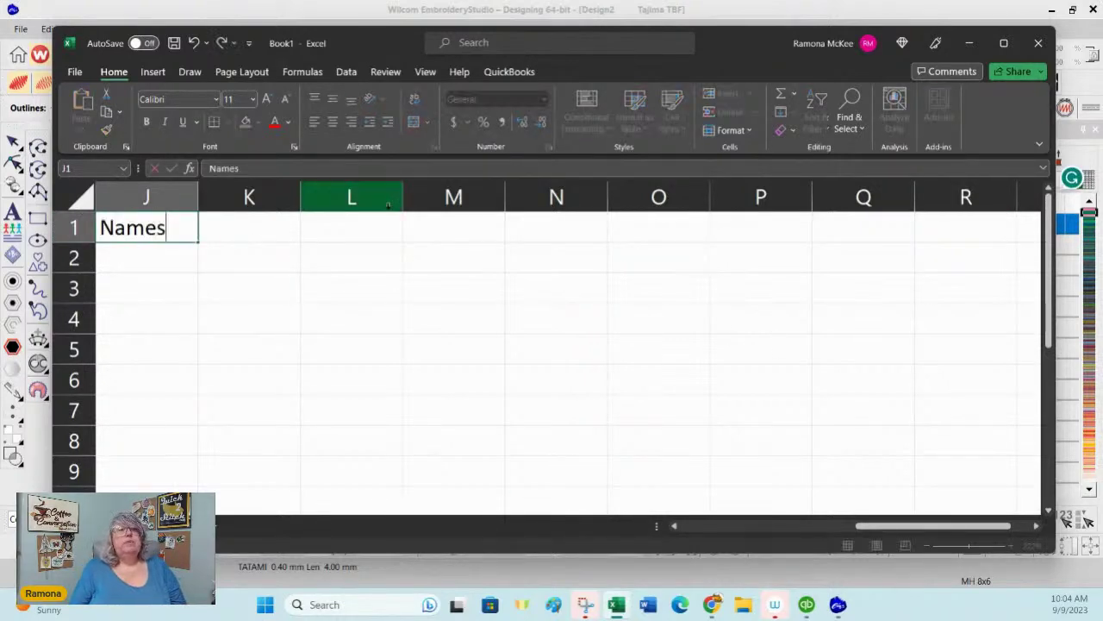
key("Tab")
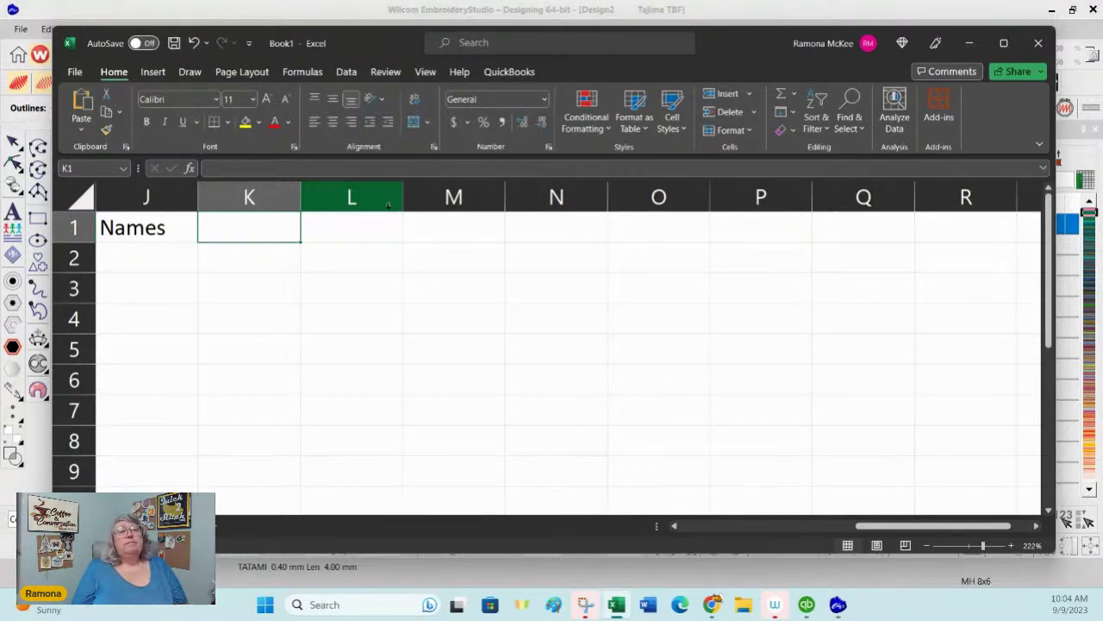
type("Colors")
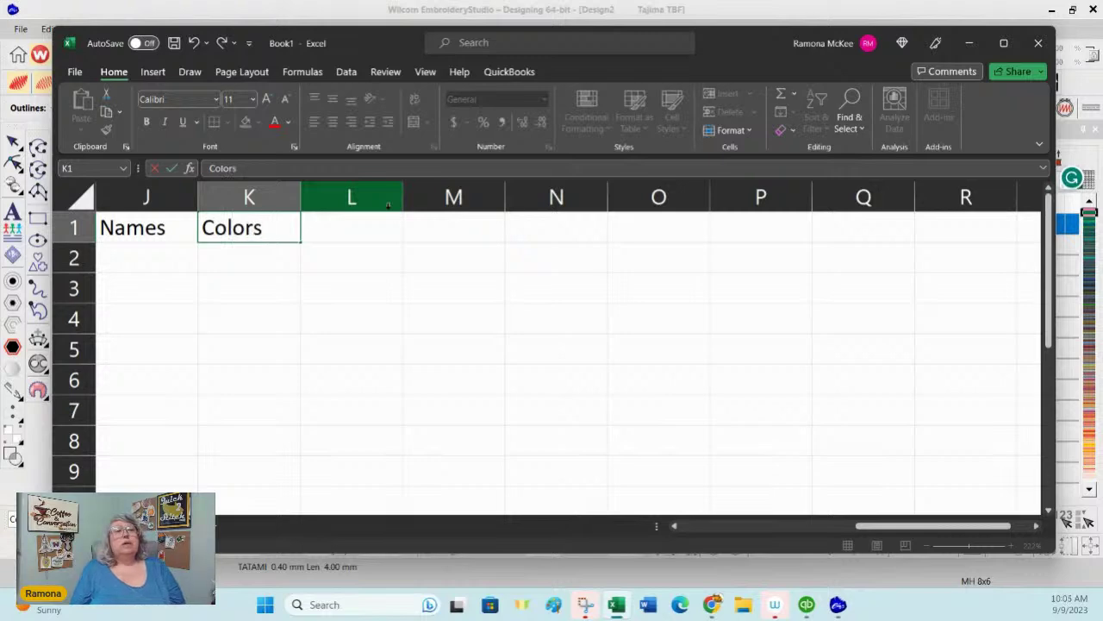
key("Tab")
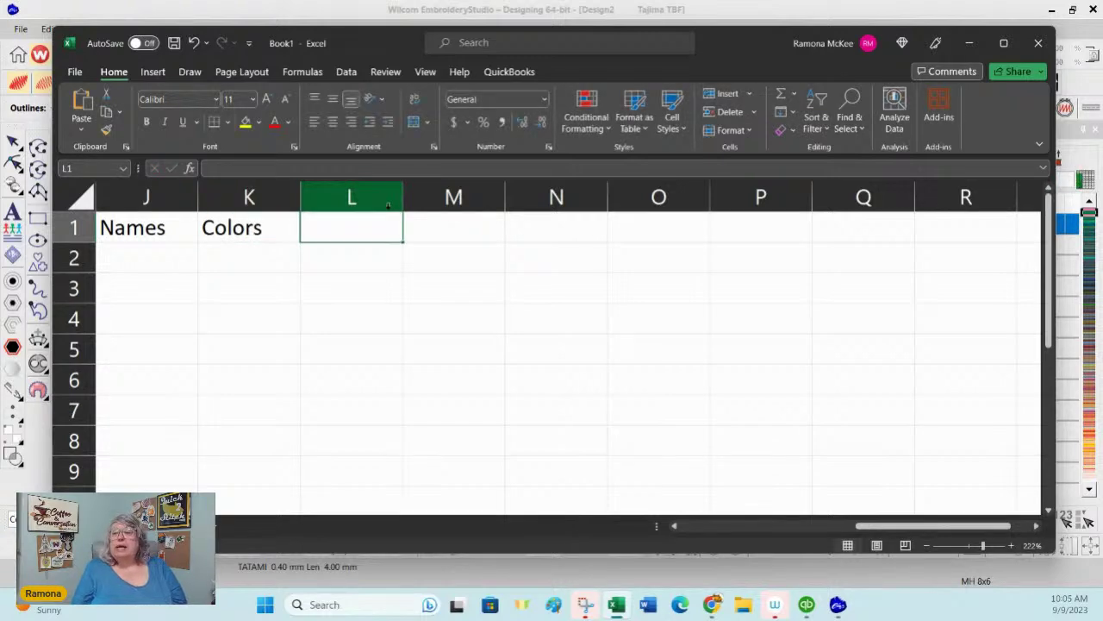
type("Sizes")
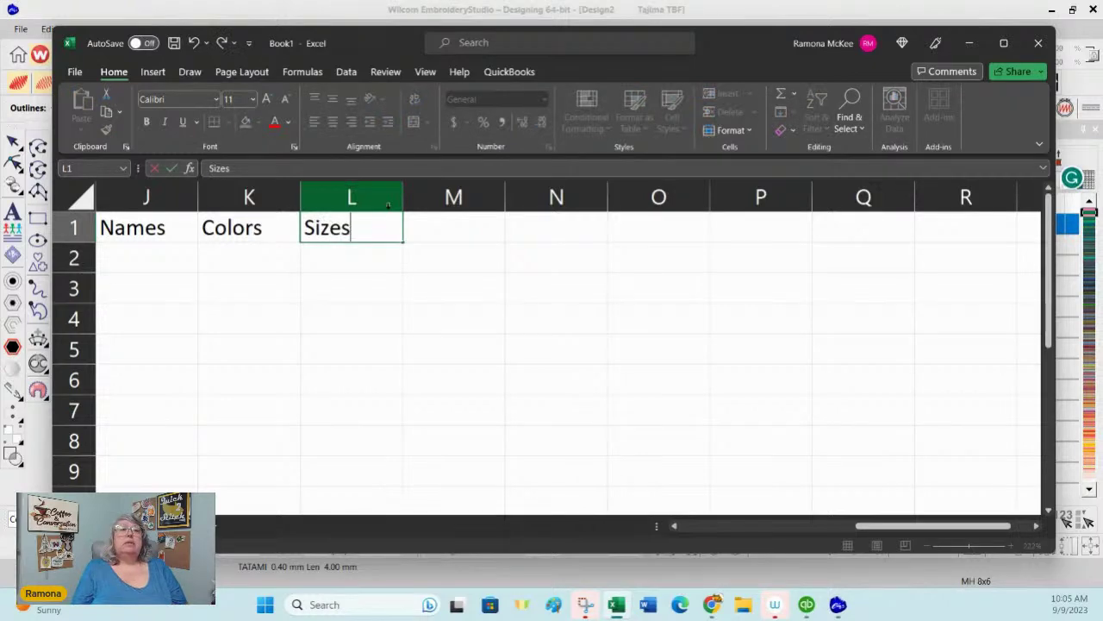
key("Tab")
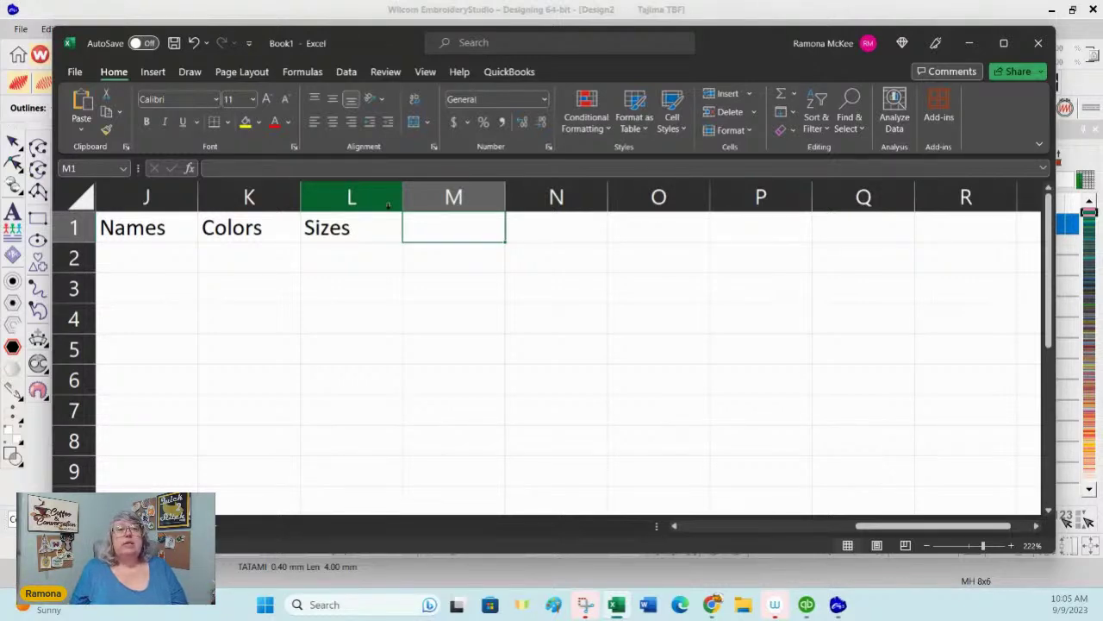
type("61")
key("BackSpace")
key("BackSpace")
type("zip")
key("BackSpace")
key("BackSpace")
key("BackSpace")
type("Zip Code")
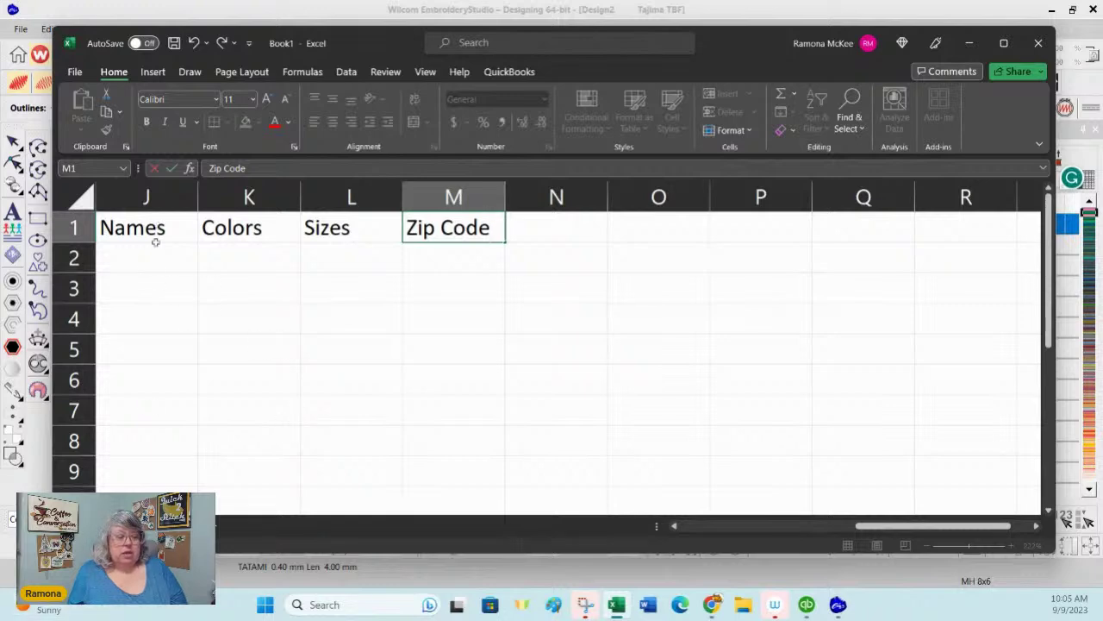
left_click(148, 260)
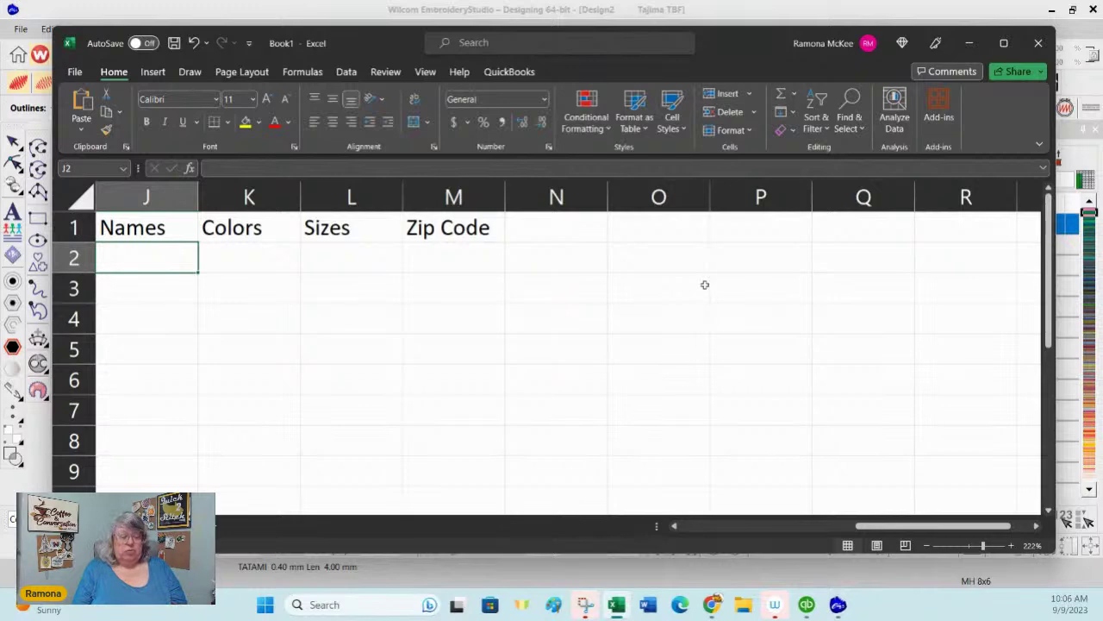
Step: Enter the names Bob, Betty, Candy and Cindy in J2 to J5
type("Bob")
key("Return")
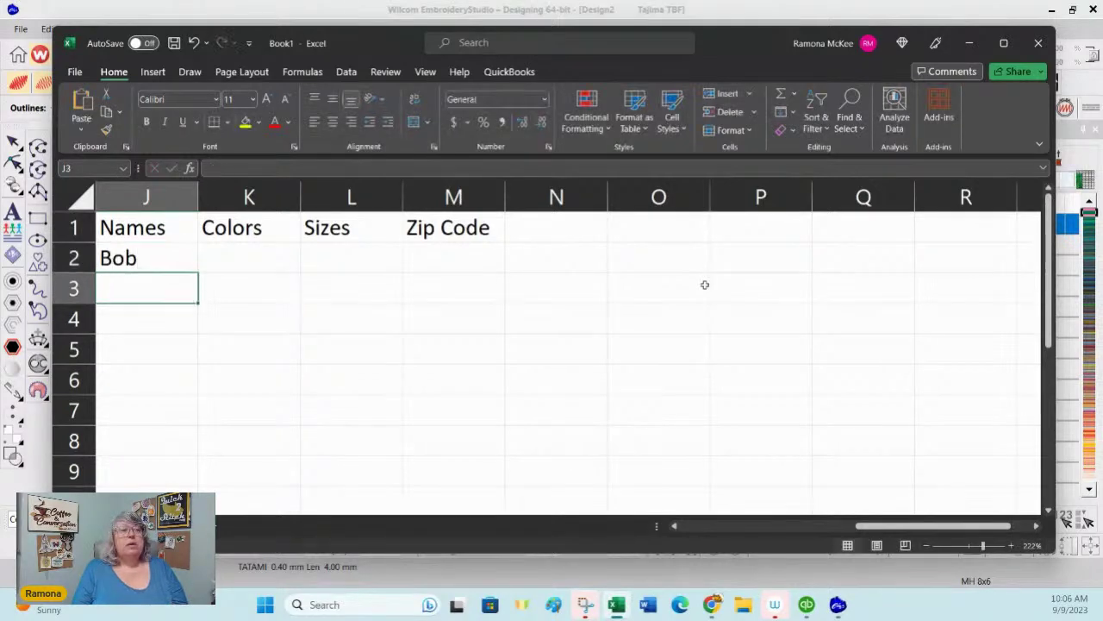
type("Betty")
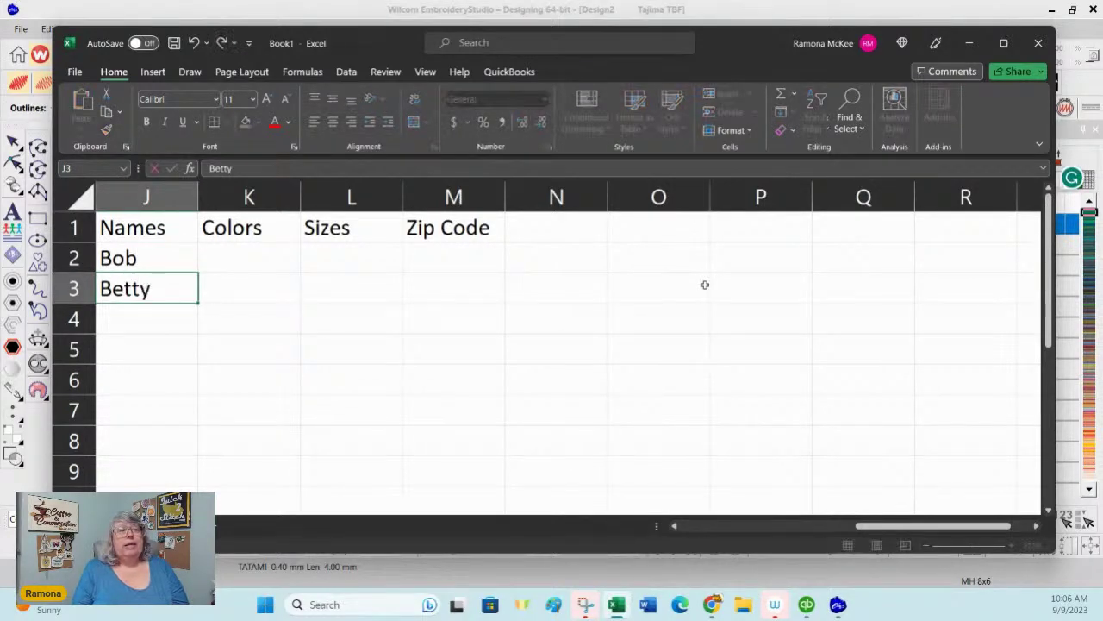
key("Return")
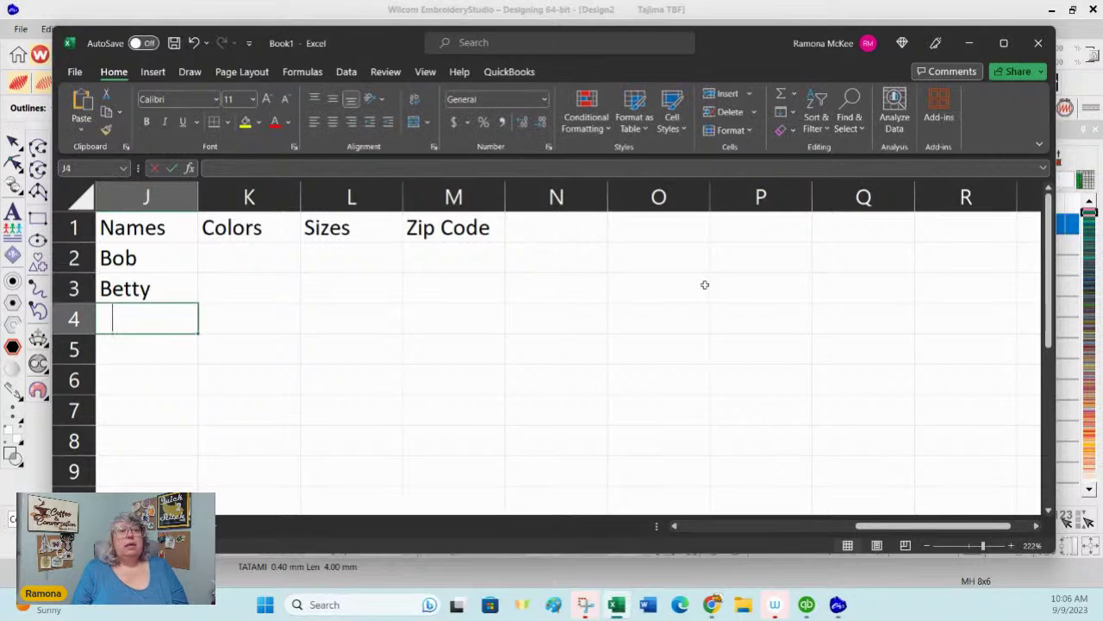
type("CAndy")
key("BackSpace")
key("BackSpace")
key("BackSpace")
key("BackSpace")
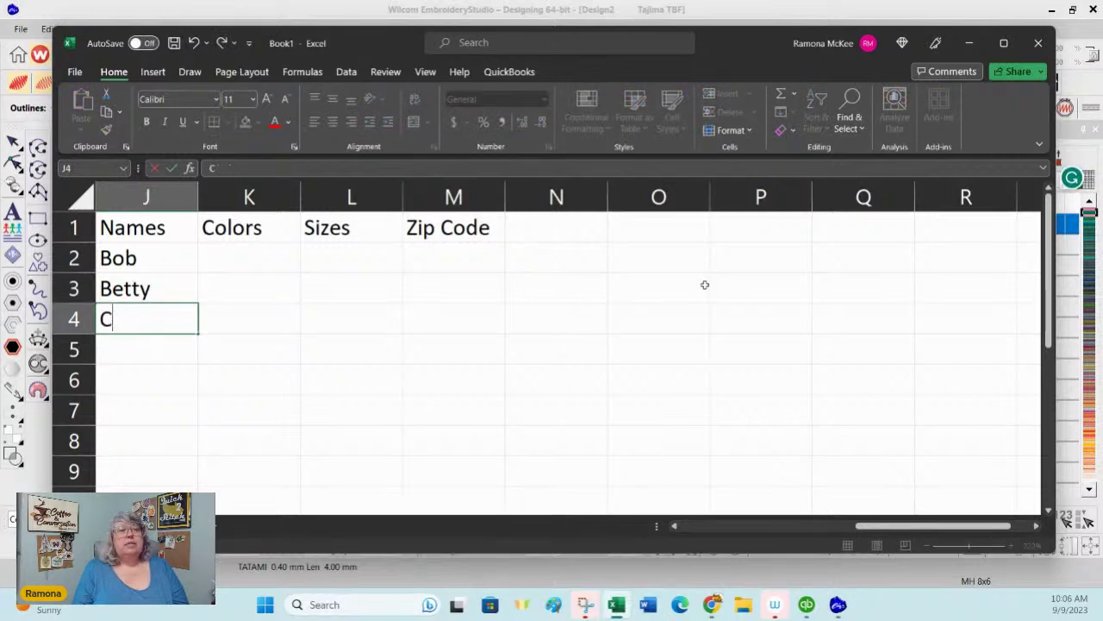
type("andy")
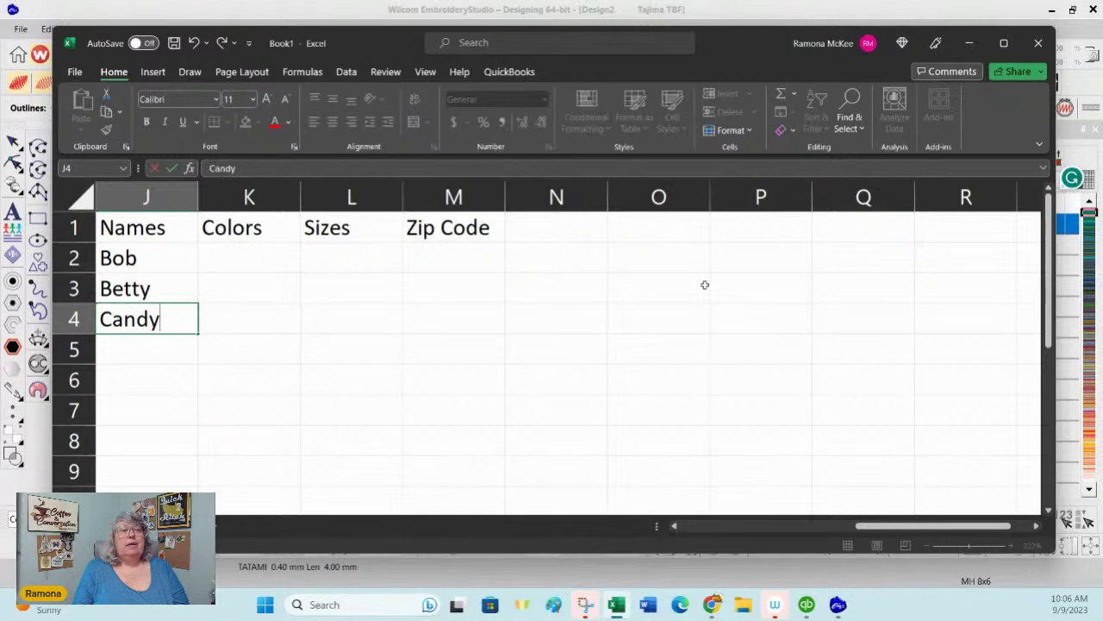
key("Return")
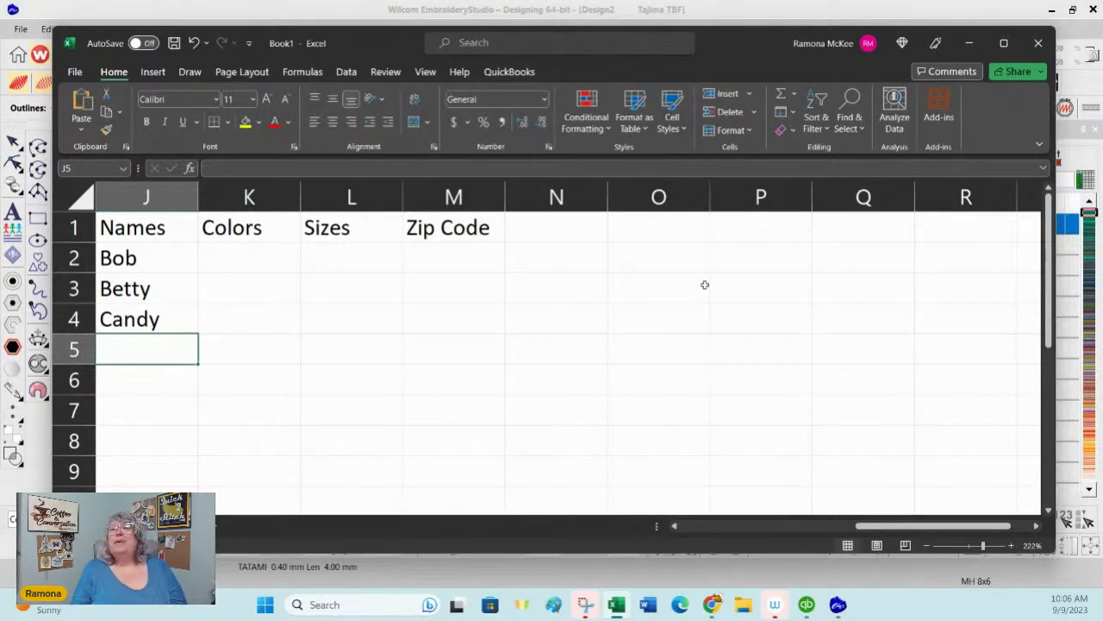
type("Cindy")
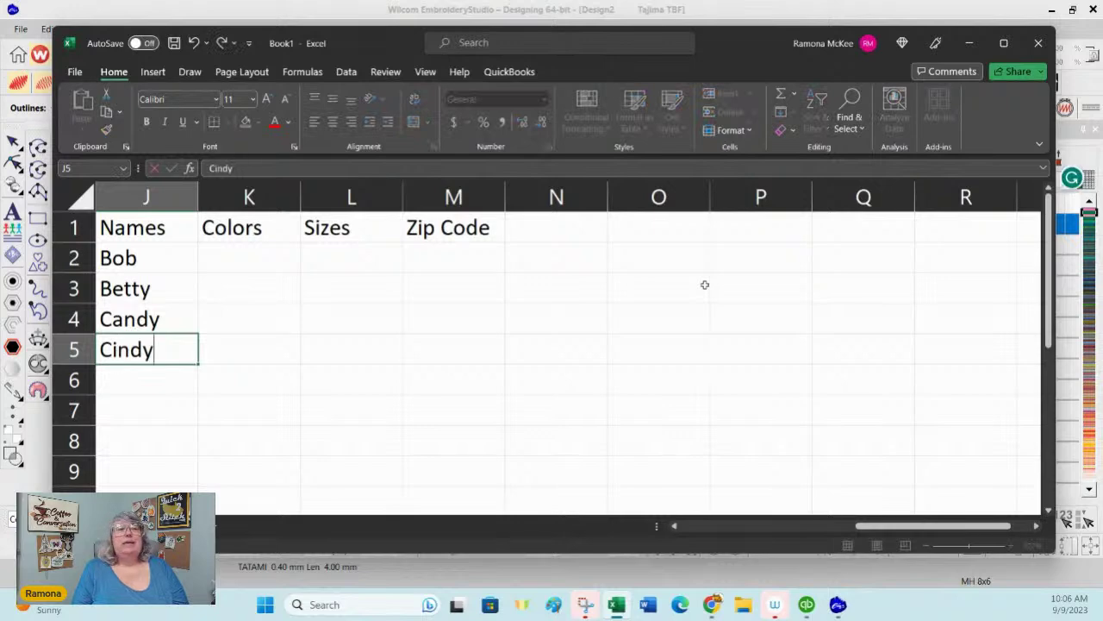
key("Return")
Step: Enter the names Jessie, Gayle, Frank and Gosta in J6 to J9
type("Jessie")
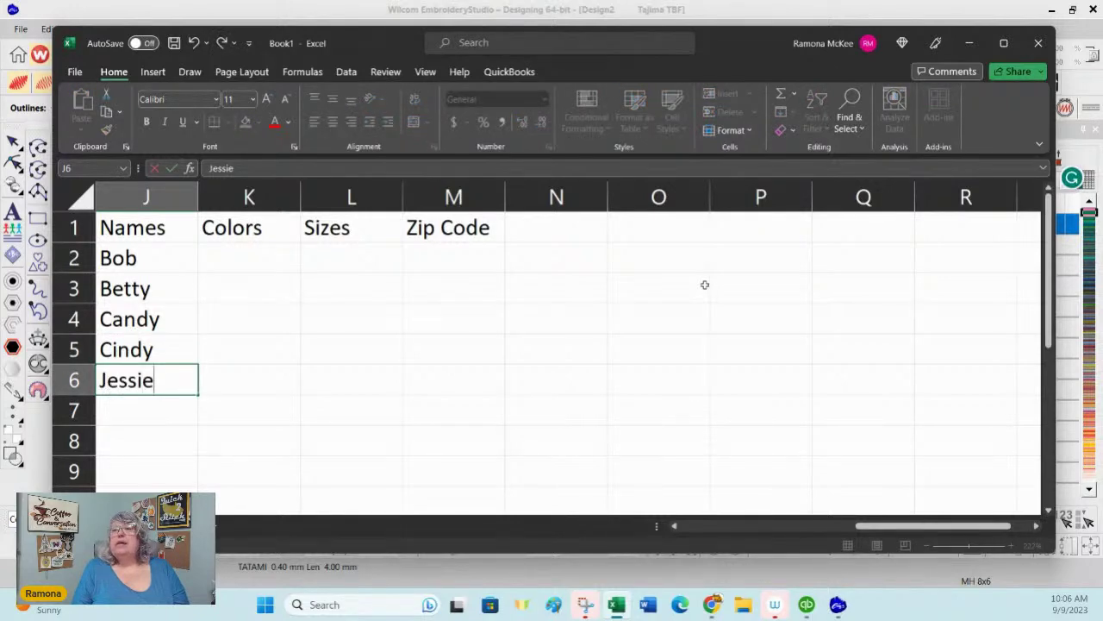
key("Return")
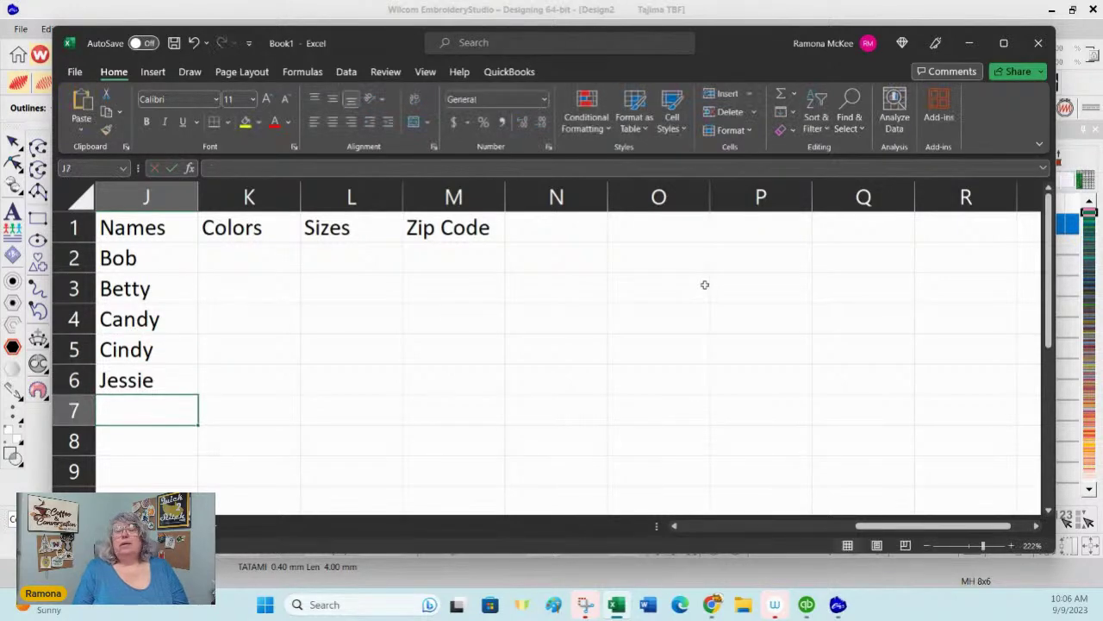
type("Gayle")
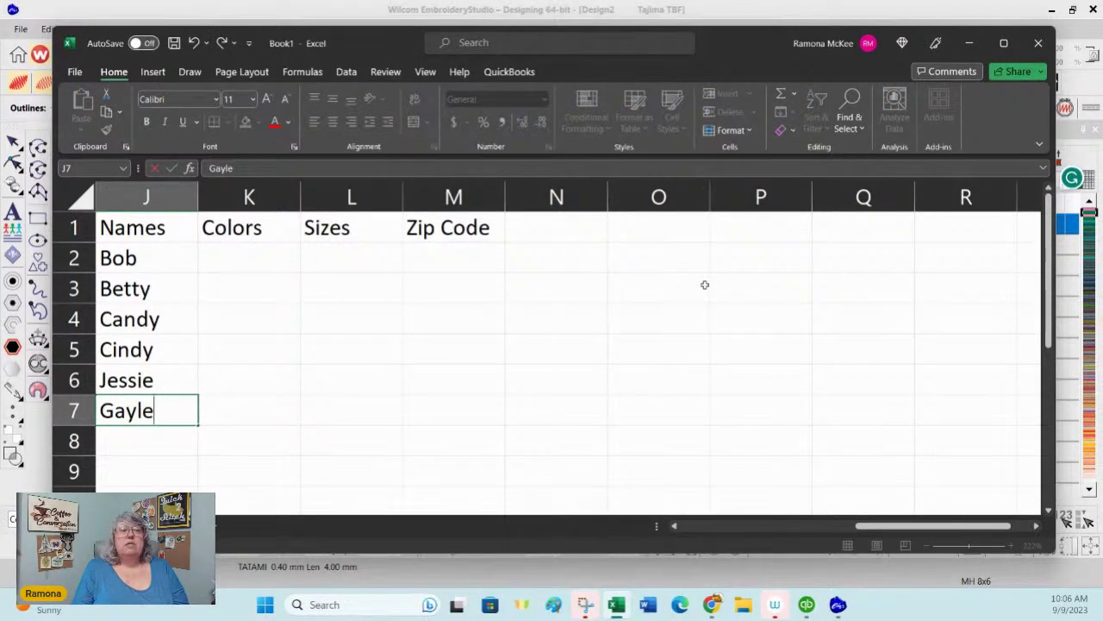
key("Return")
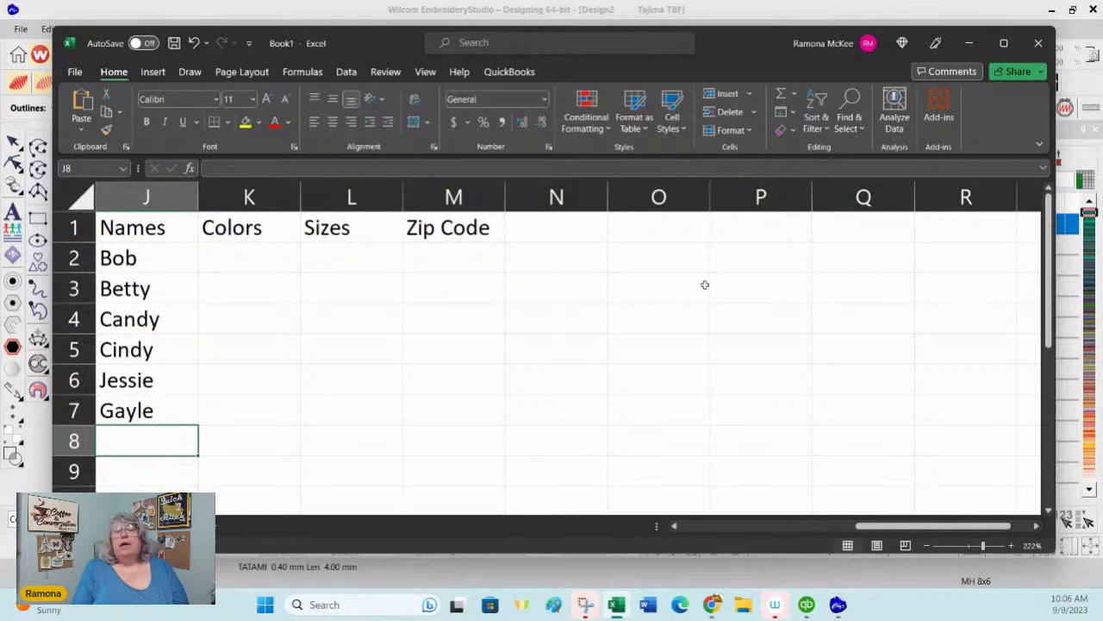
type("Frank")
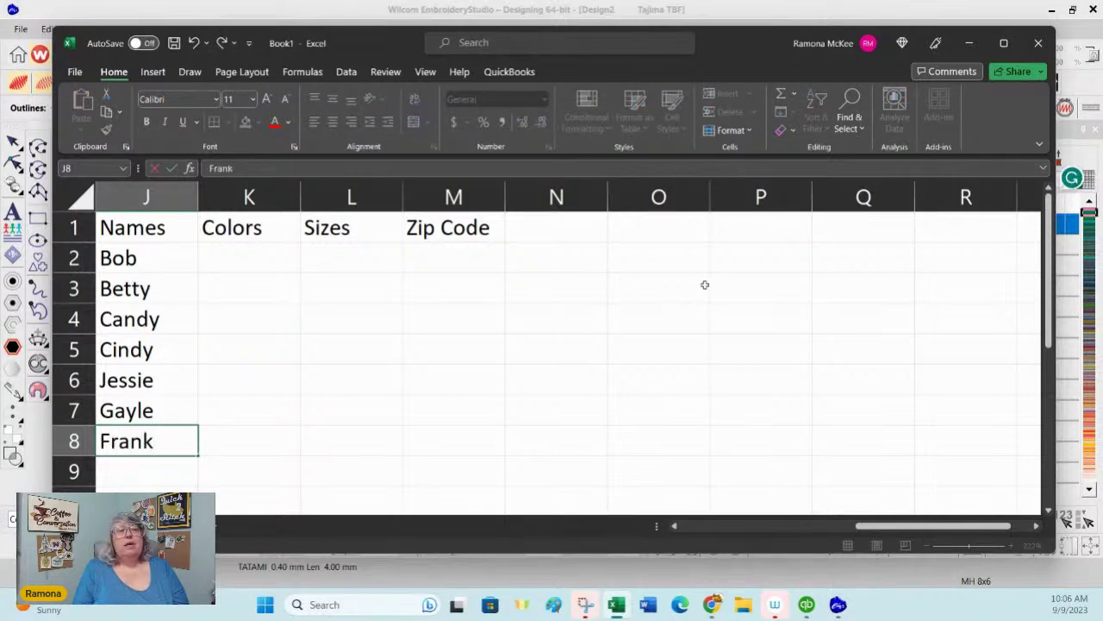
key("Return")
type("Gosta")
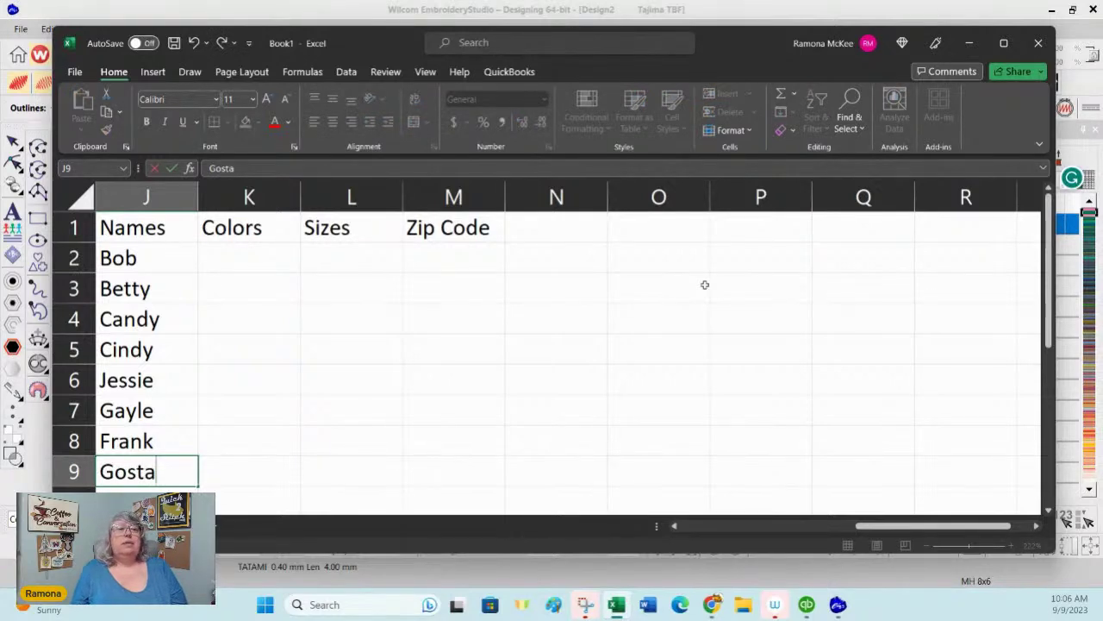
left_click(257, 264)
Step: Enter colors Blue, Pink, Pink, Pink in K2 to K5
type("Blue")
key("Return")
type("Pink")
key("Return")
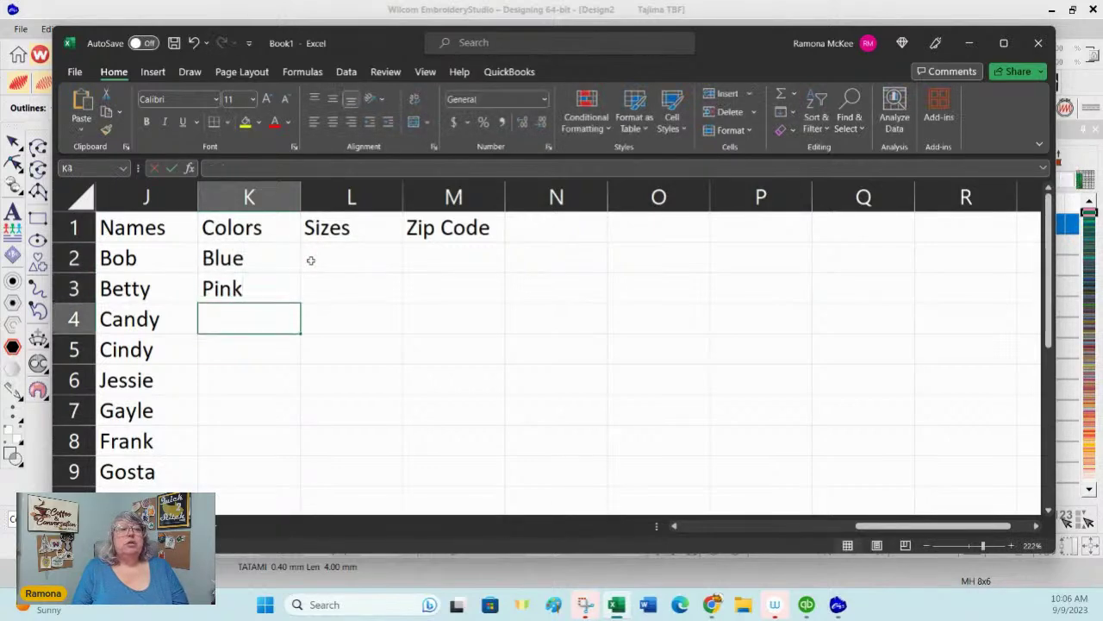
type("p")
key("Return")
type("i")
key("BackSpace")
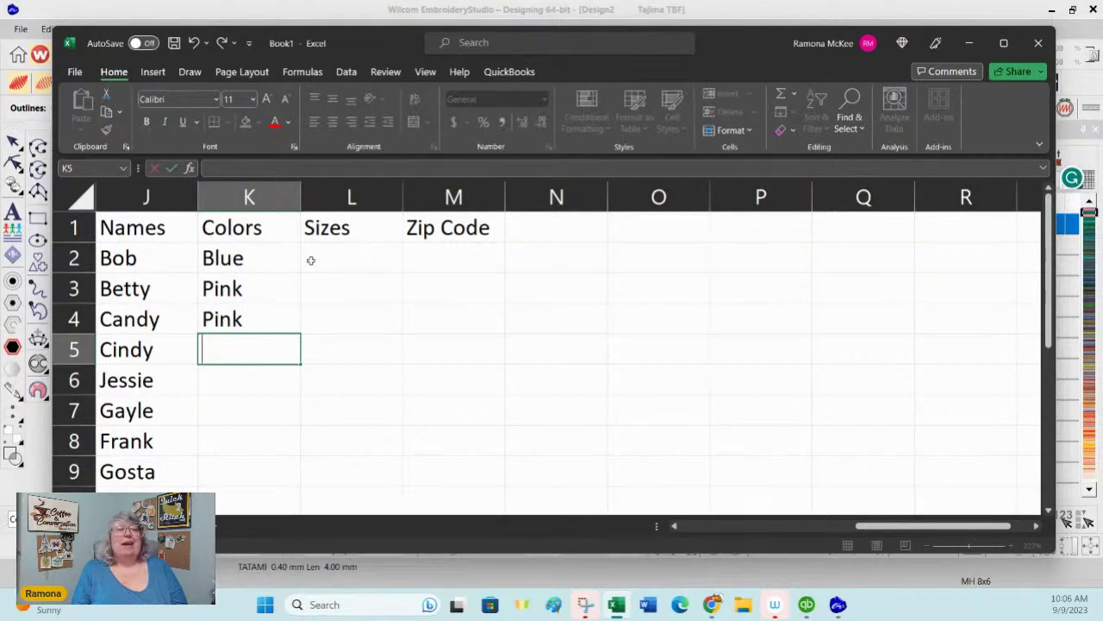
type("pink")
key("Return")
Step: Enter Pink for Jessie and Gayle and Blue for Frank and Gosta in K6 to K9
type("pin")
key("Return")
type("pin")
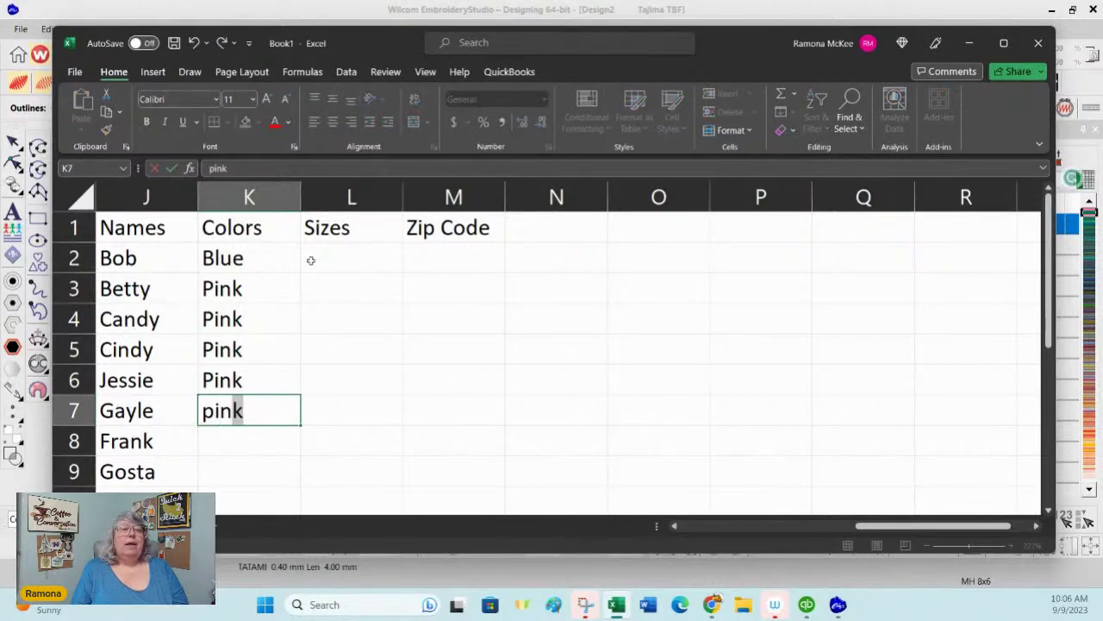
key("Return")
type("blu")
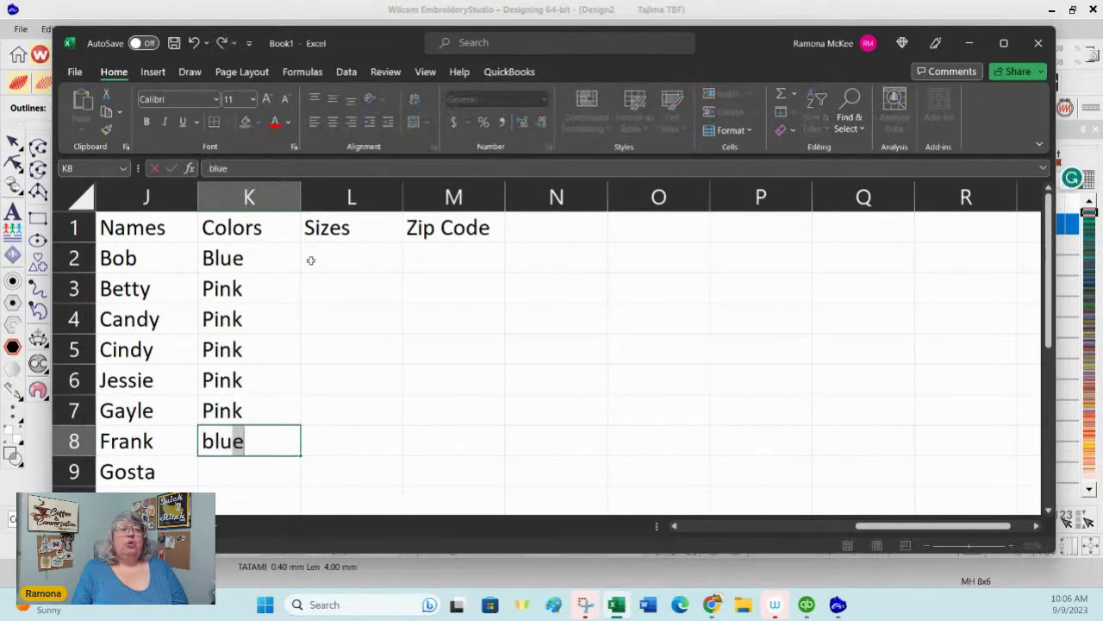
key("Return")
type("blu")
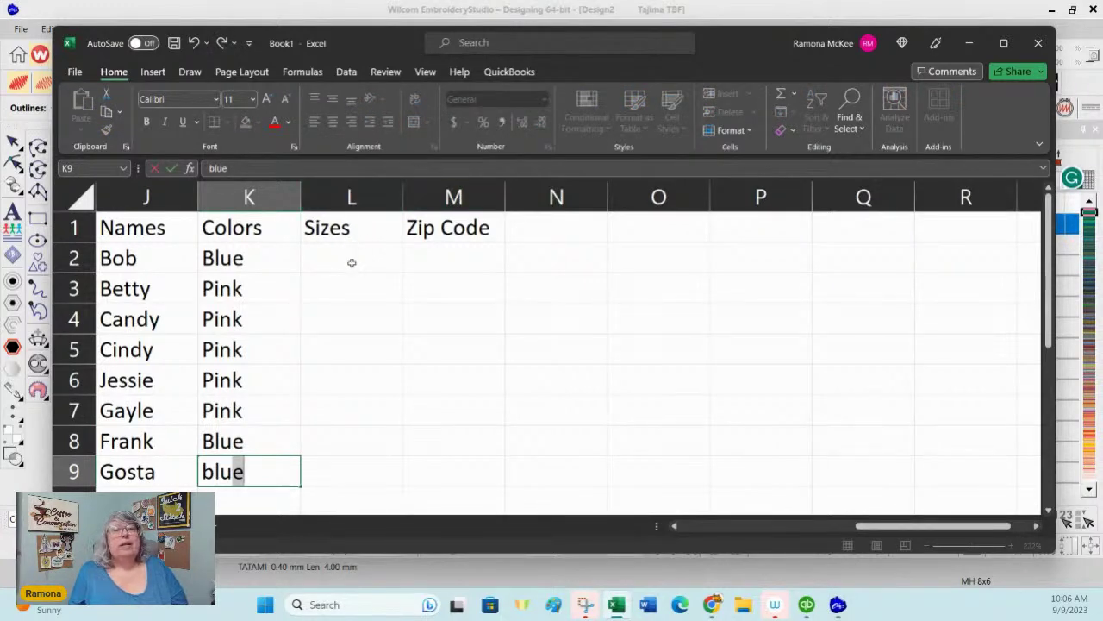
left_click(351, 262)
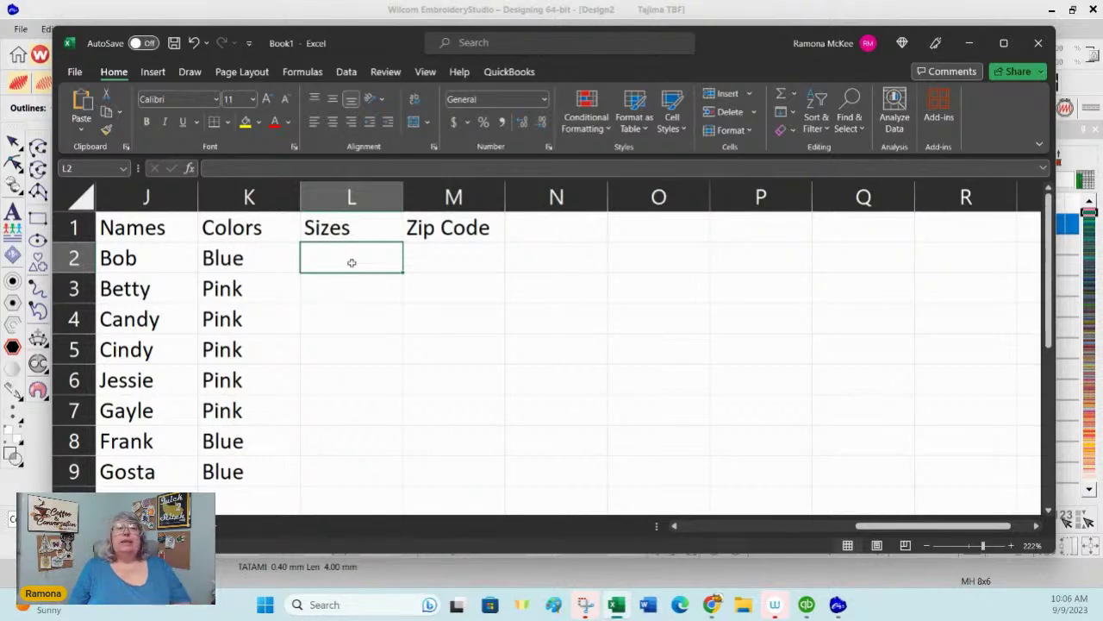
Step: Enter sizes l, m and s in L2 to L4, removing the unwanted 'Sizes' autocompletion
type("l")
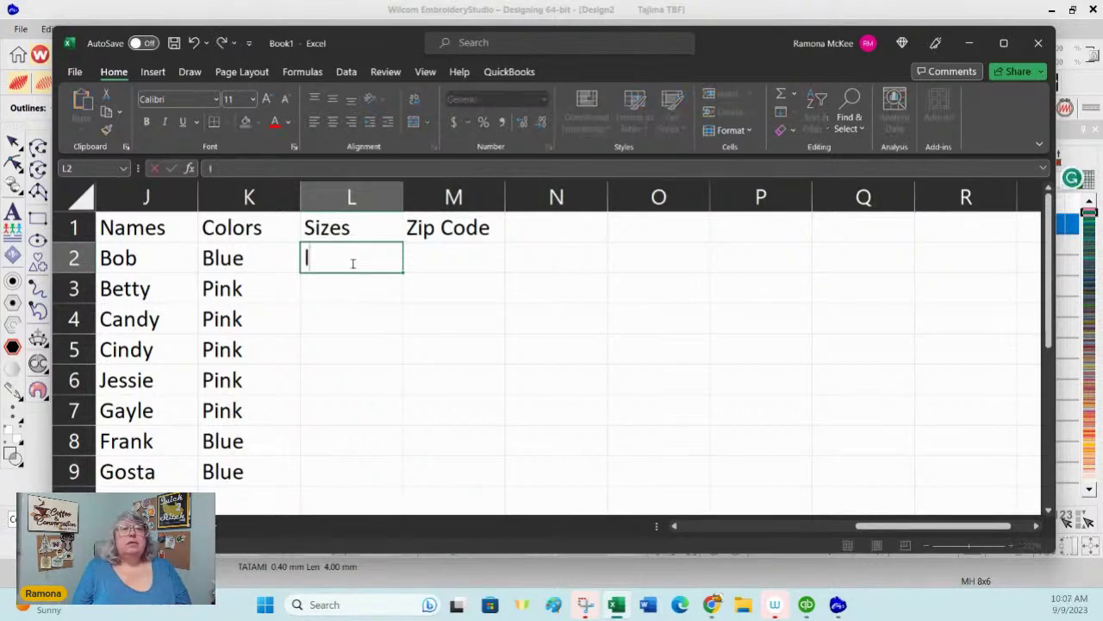
key("Return")
type("m")
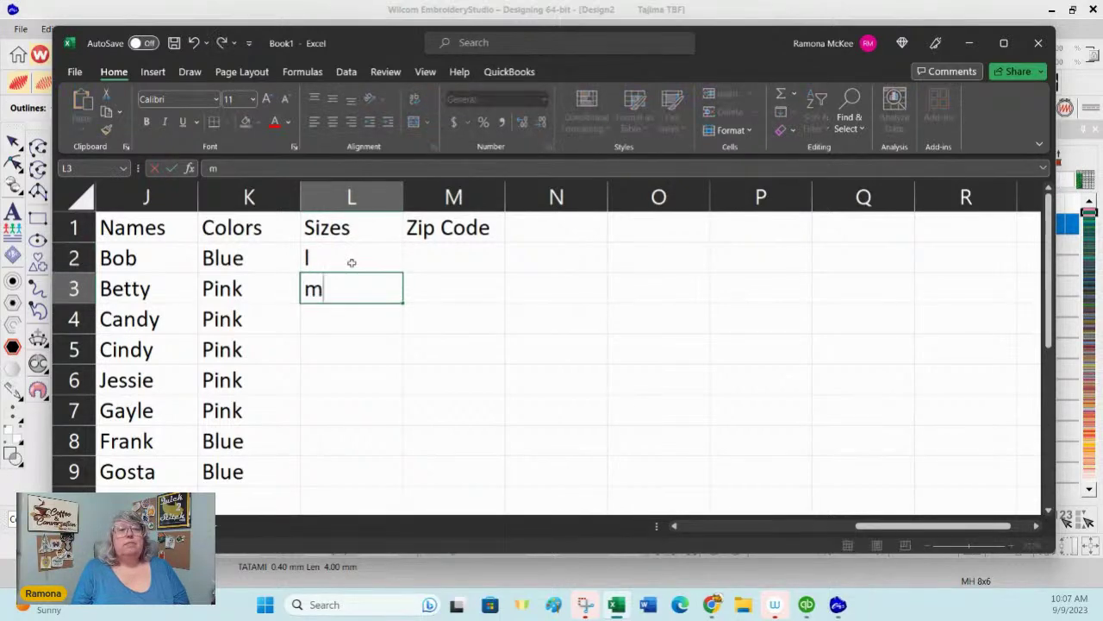
key("Return")
type("s")
key("Return")
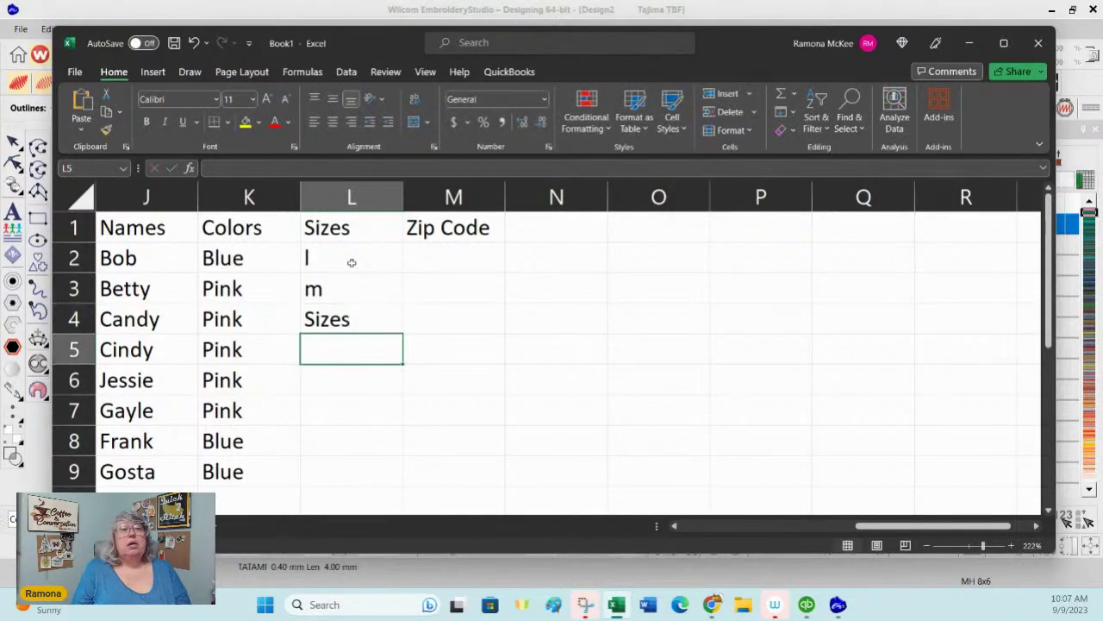
key("Up")
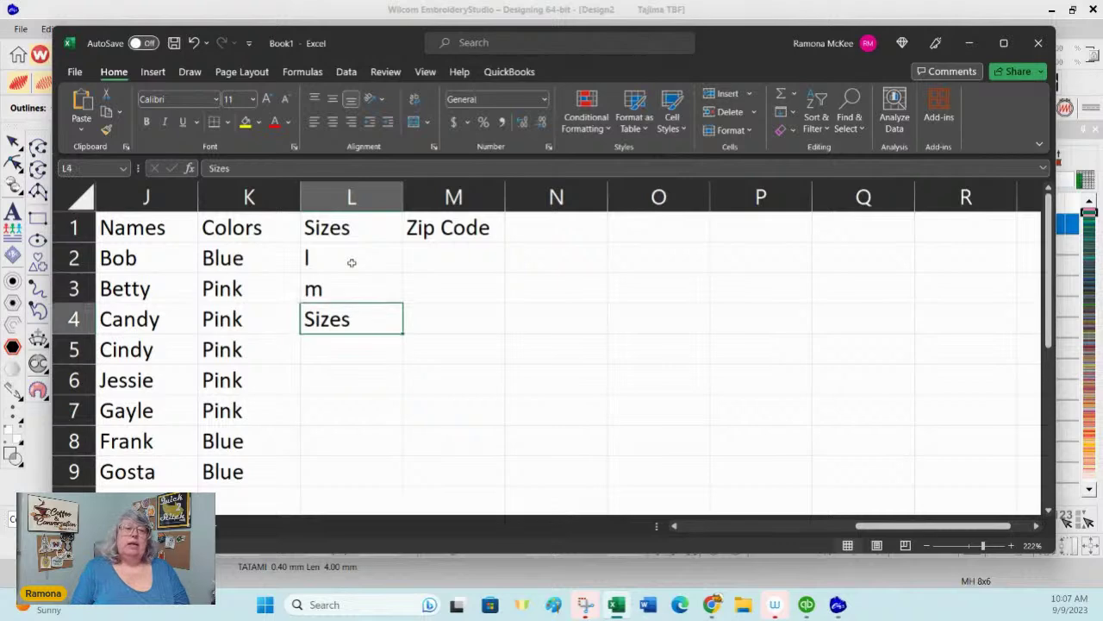
type("s")
key("Delete")
key("Return")
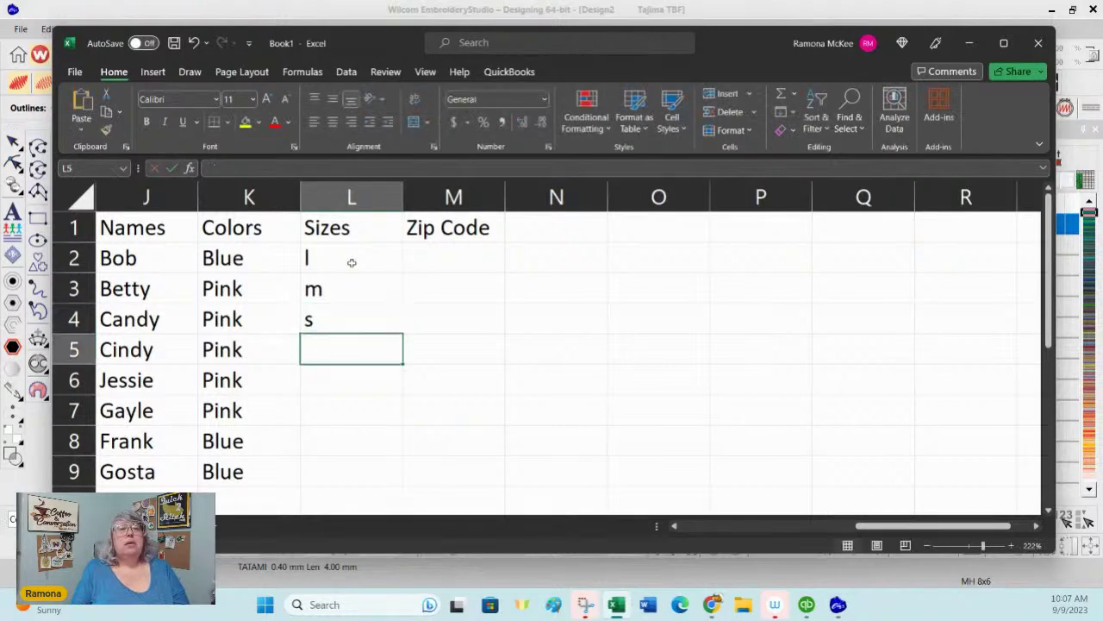
Step: Enter sizes xl, l, m, xl and s in L5 to L9
type("xl")
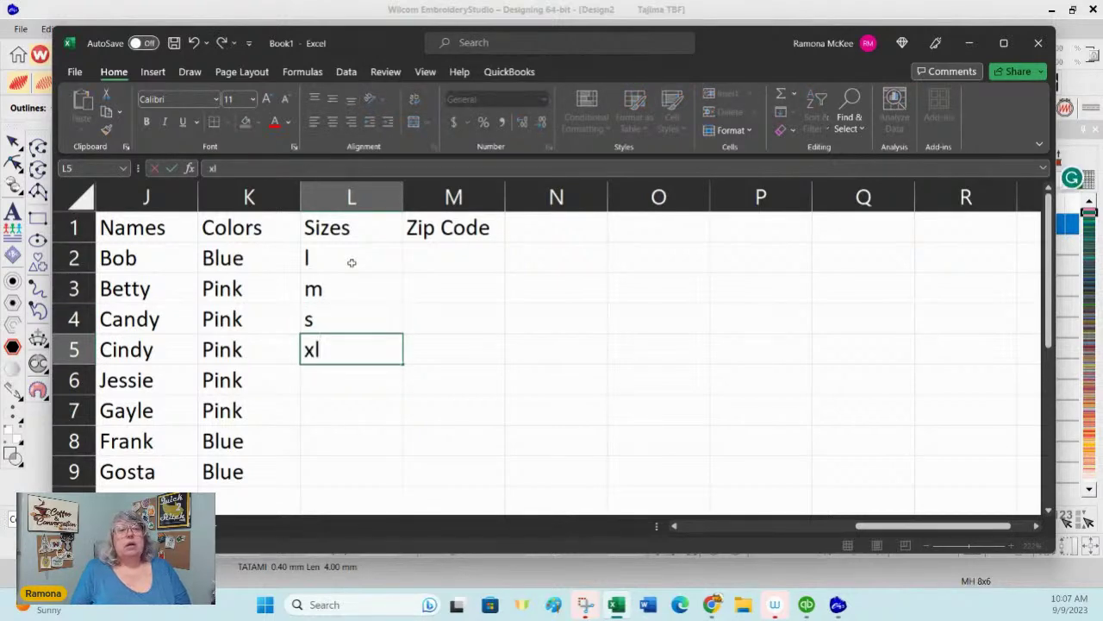
key("Return")
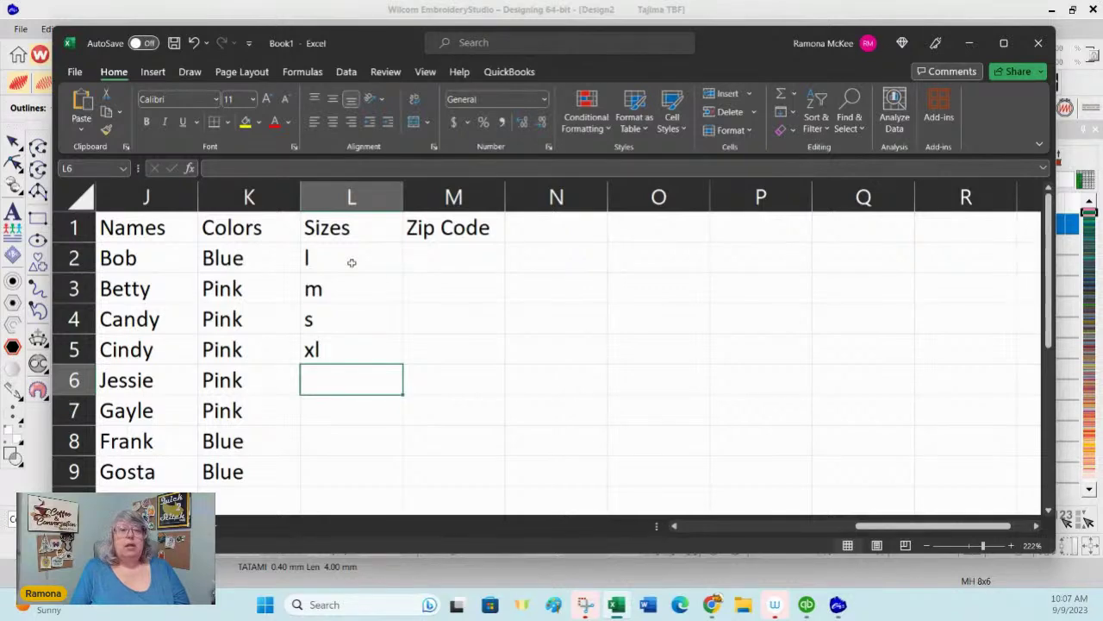
type("l")
key("Return")
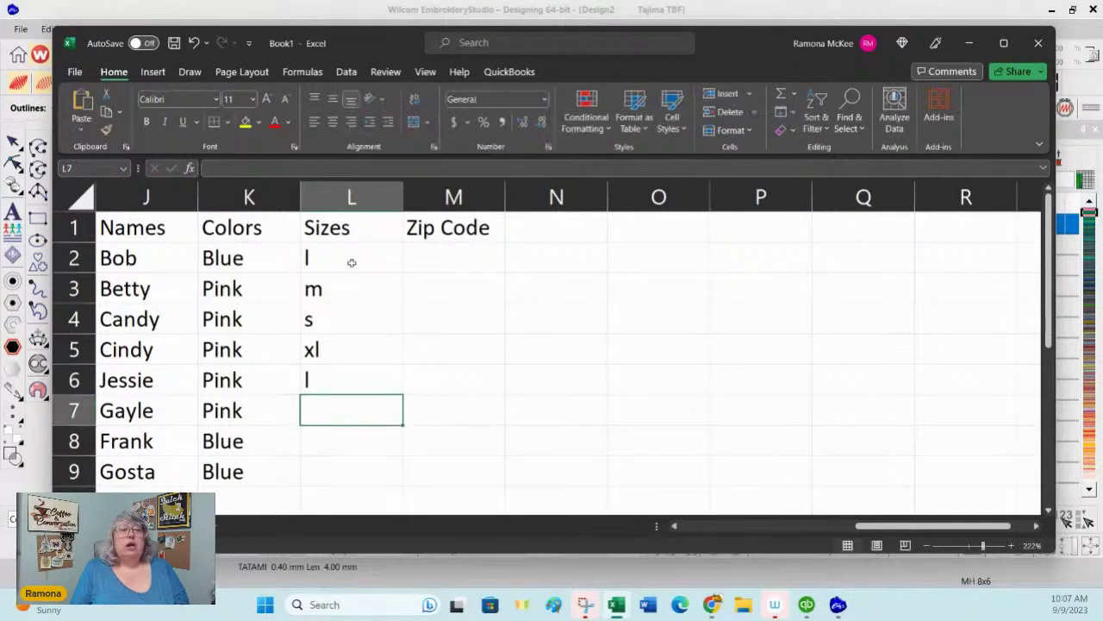
type("m")
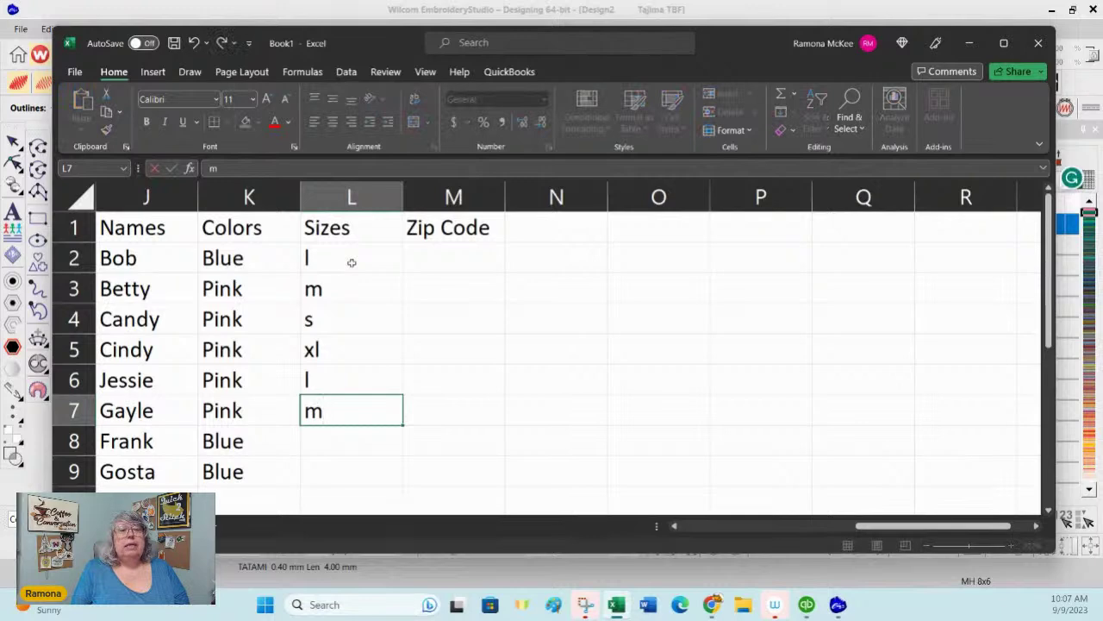
key("Return")
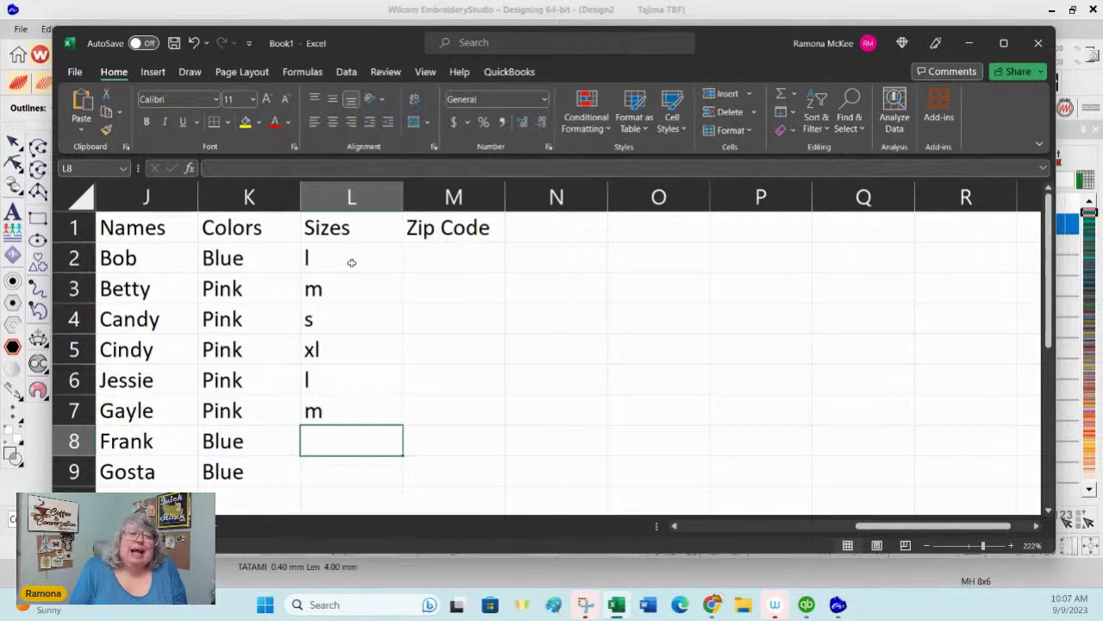
type("xl")
key("Return")
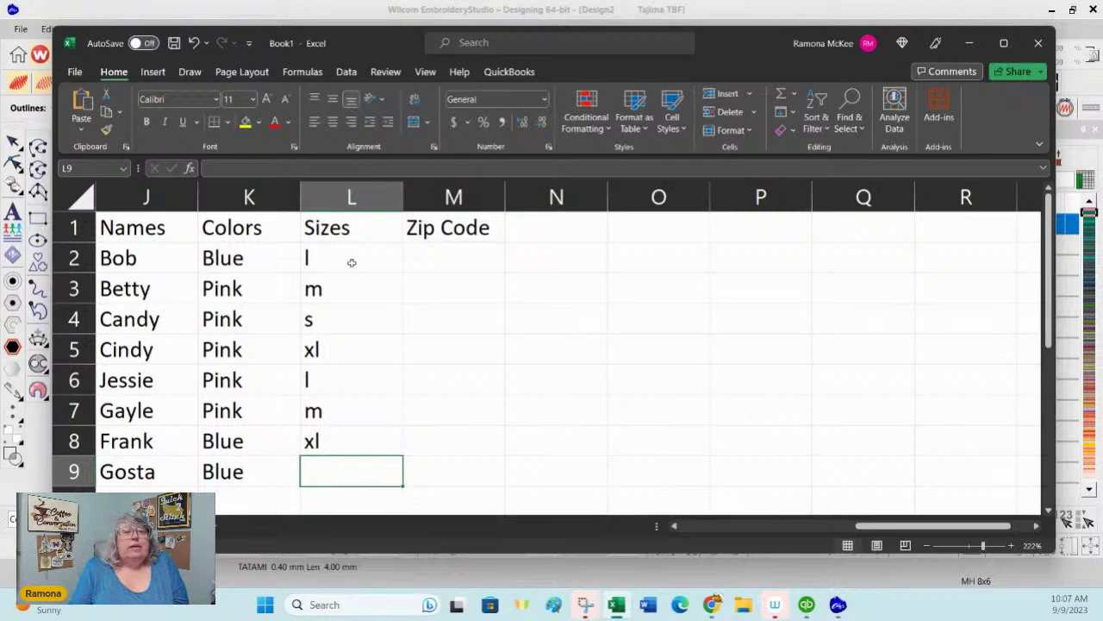
type("s")
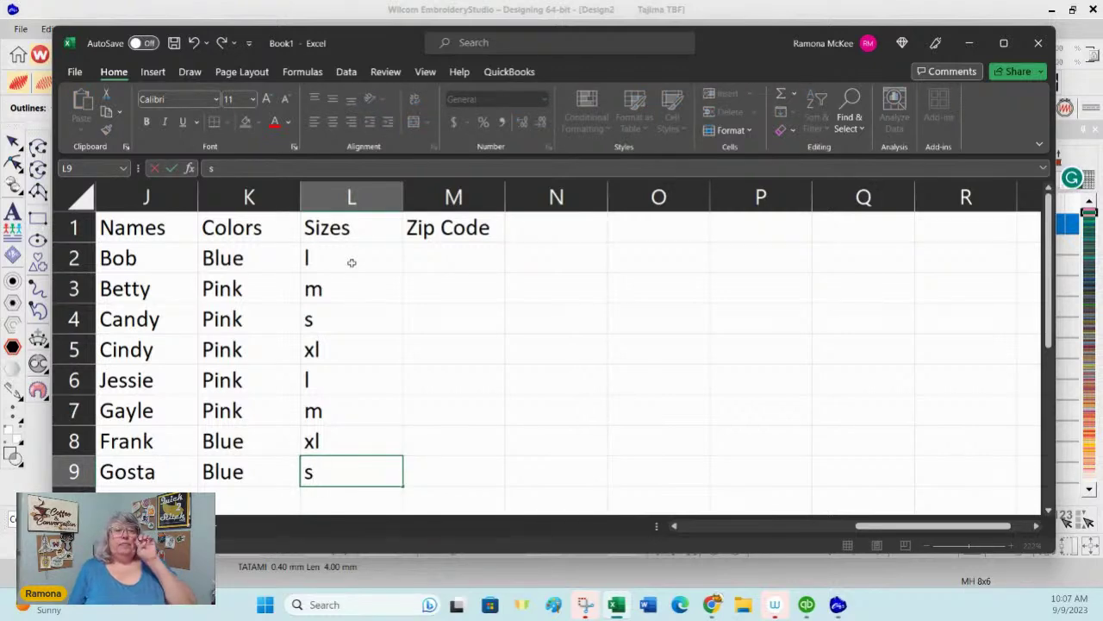
Step: Enter zip codes 1234, 4567, 1546 and 1680 in M2 to M5
left_click(458, 249)
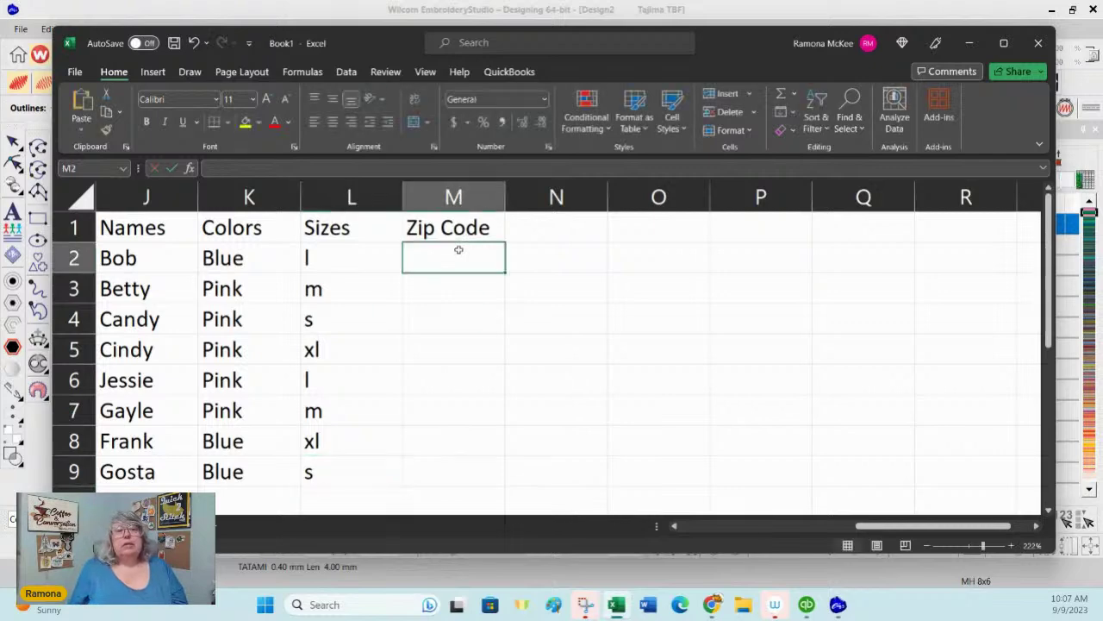
type("1234")
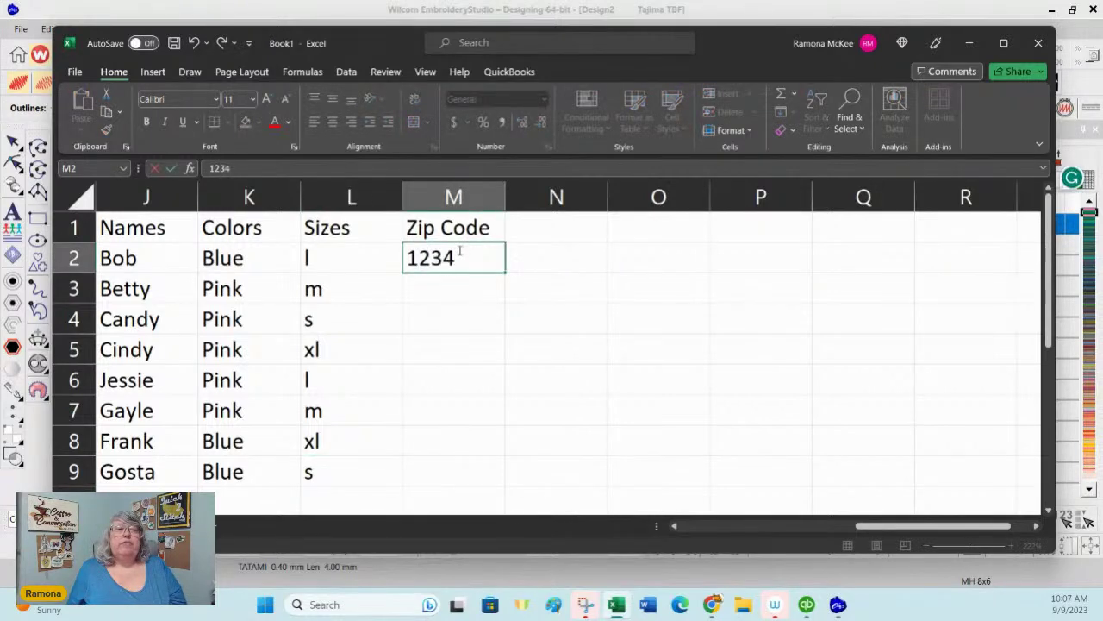
key("Return")
type("1")
key("BackSpace")
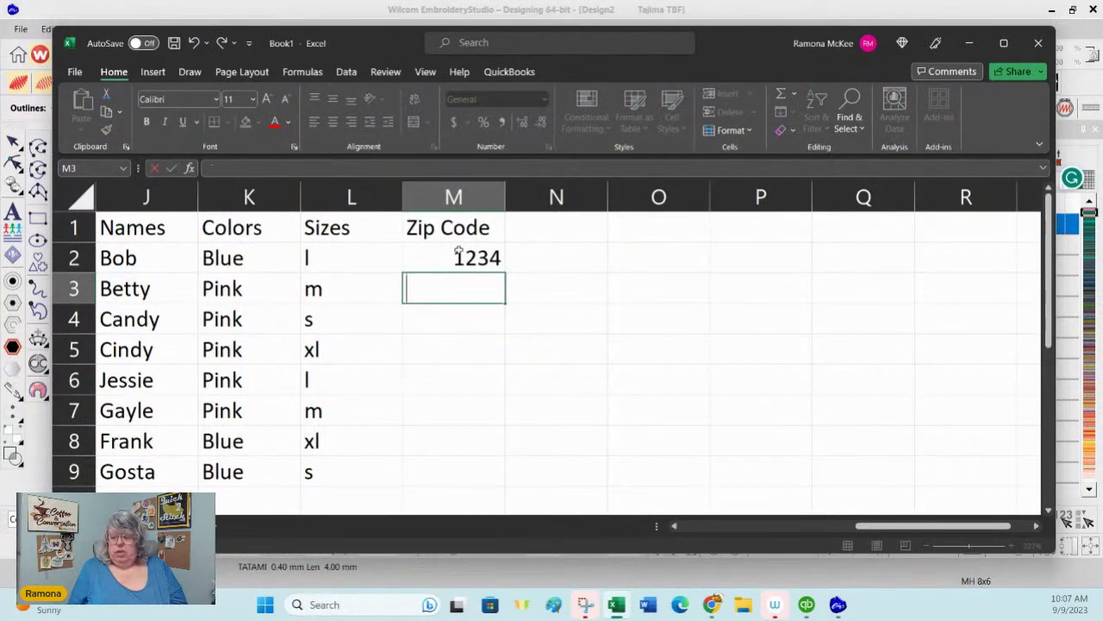
type("4567")
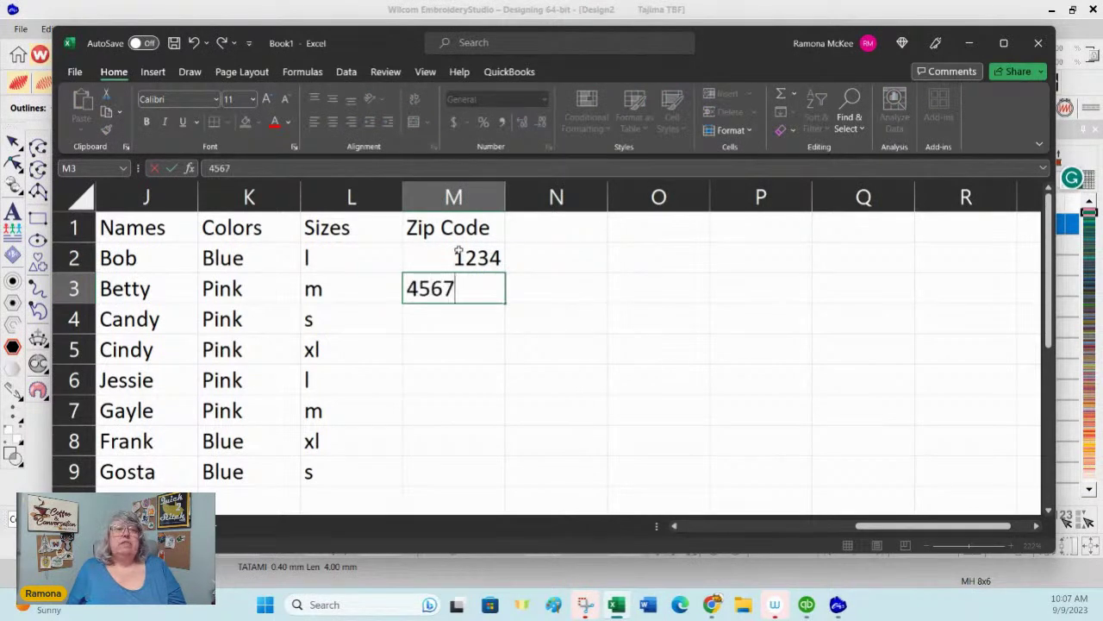
key("Return")
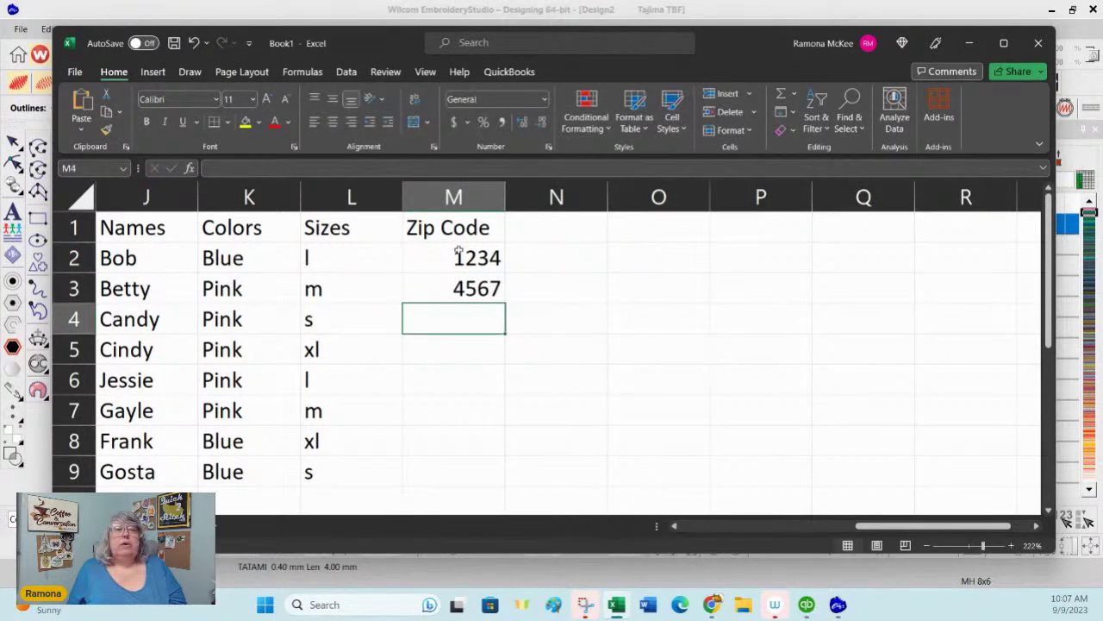
type("1546")
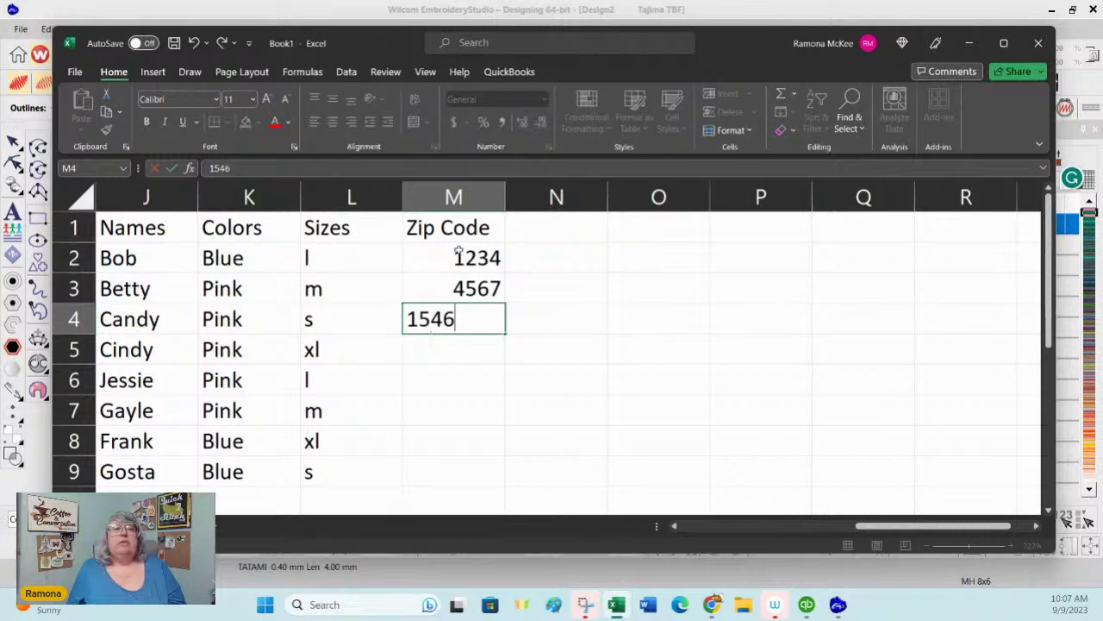
key("Return")
type("1680")
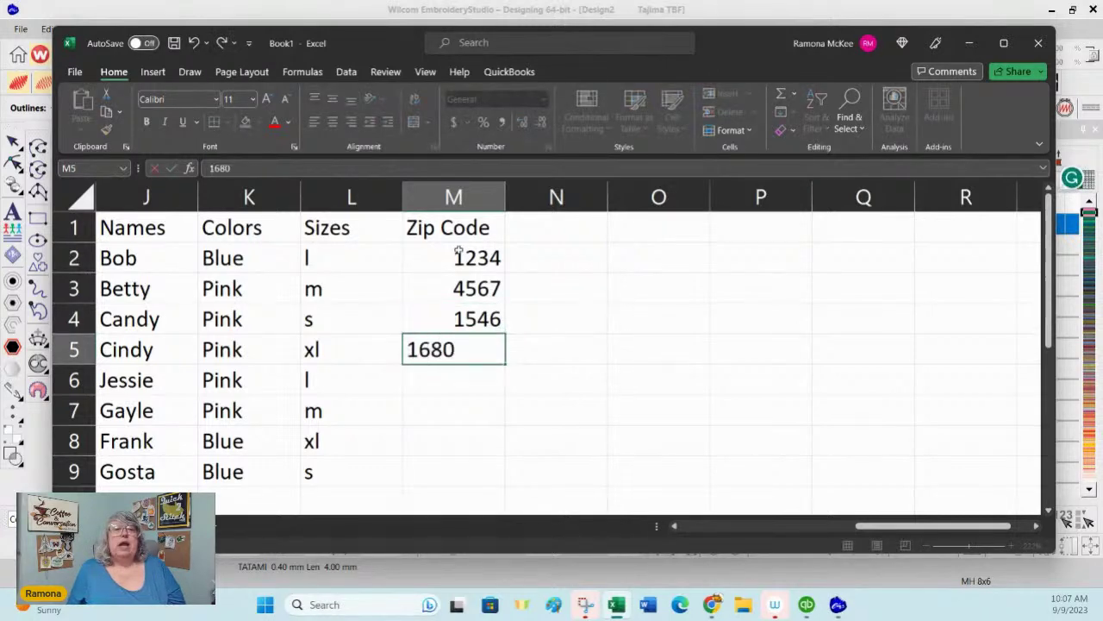
key("Return")
Step: Enter zip codes 6459, 5780, 6786 and 8045 in M6 to M9
type("6459")
key("Return")
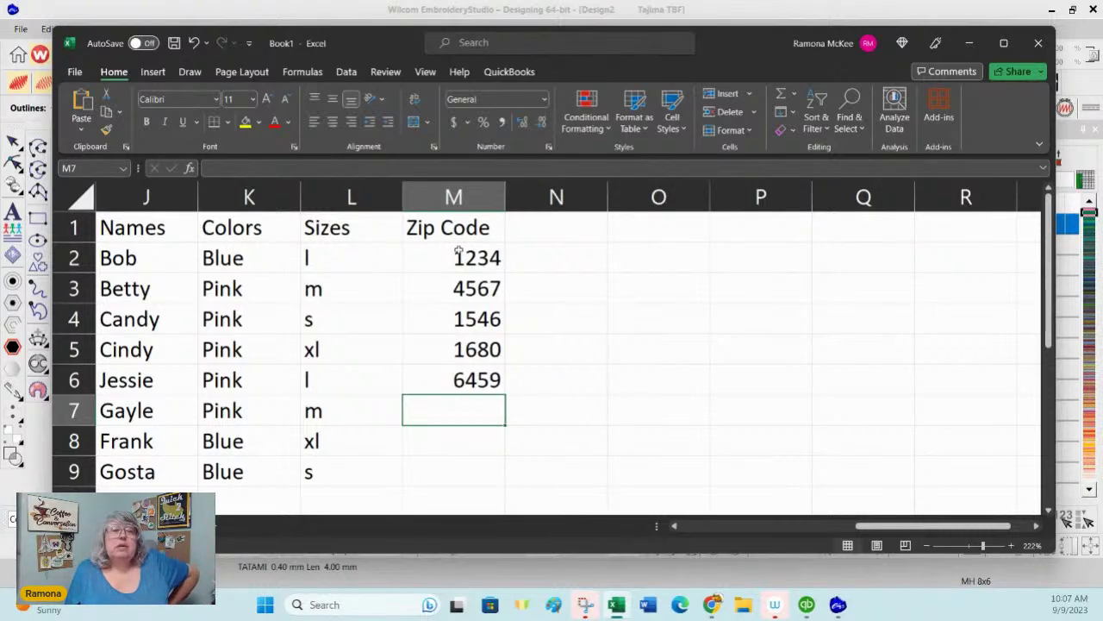
type("5780")
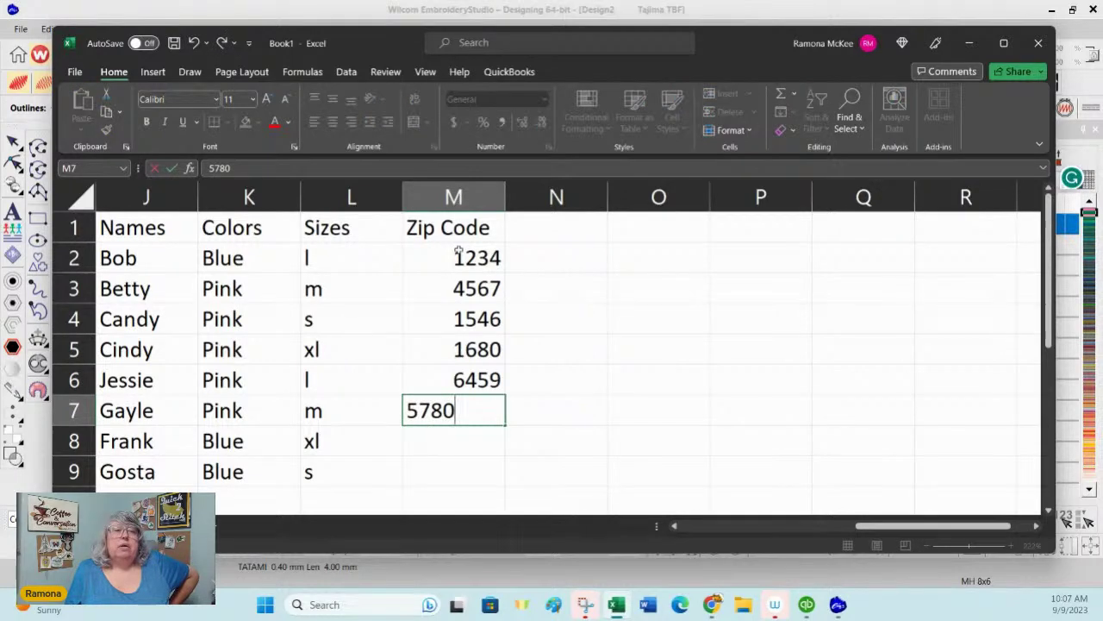
key("Return")
type("6786")
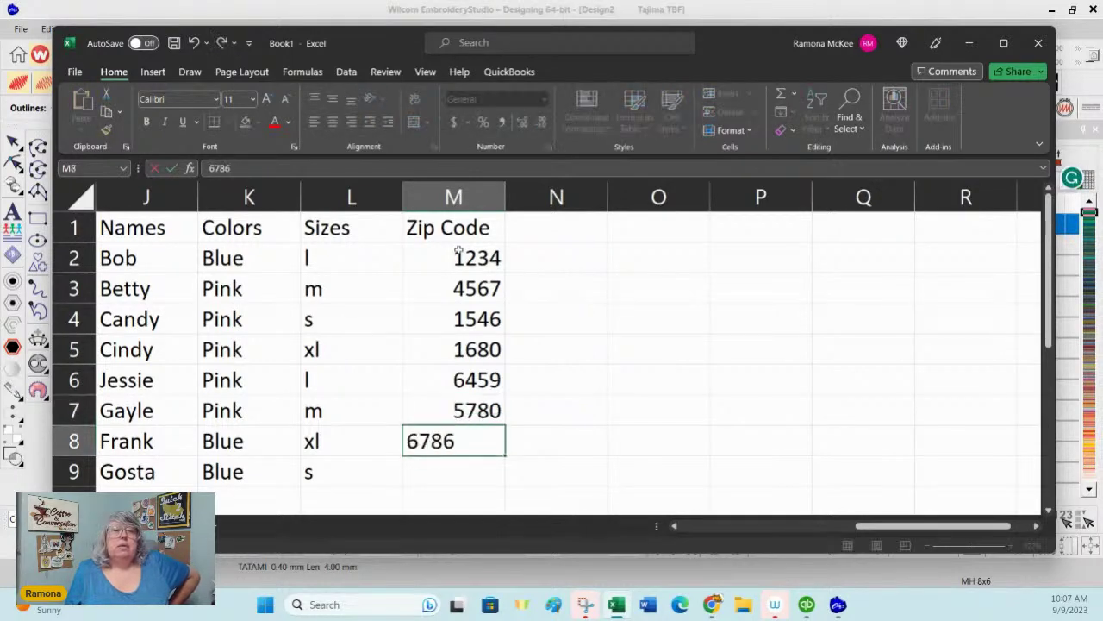
key("Return")
type("80458")
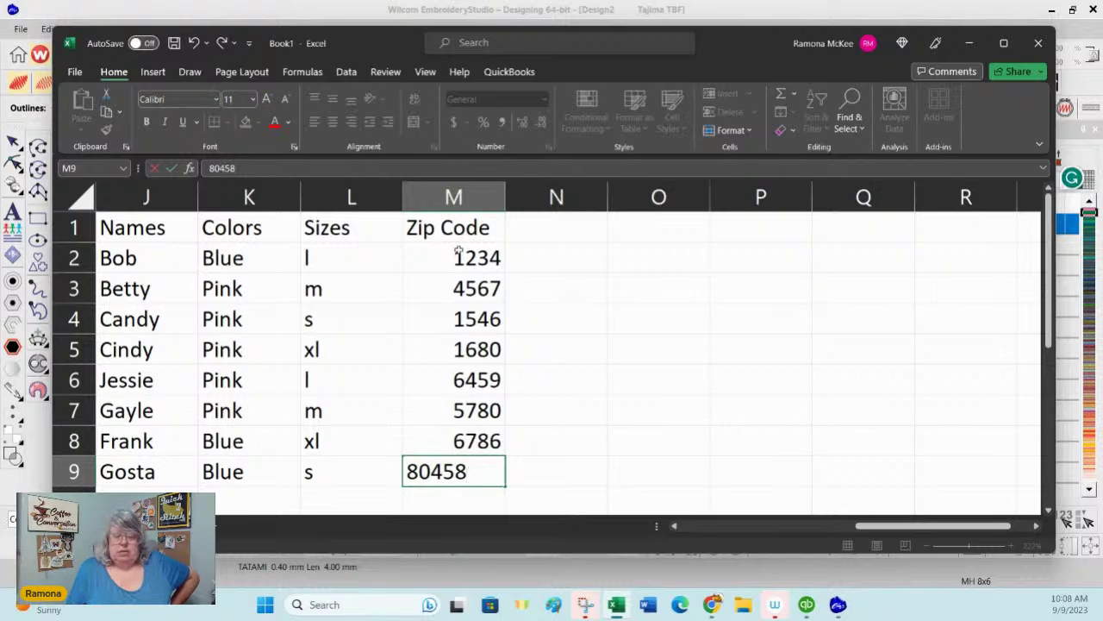
key("BackSpace")
key("Return")
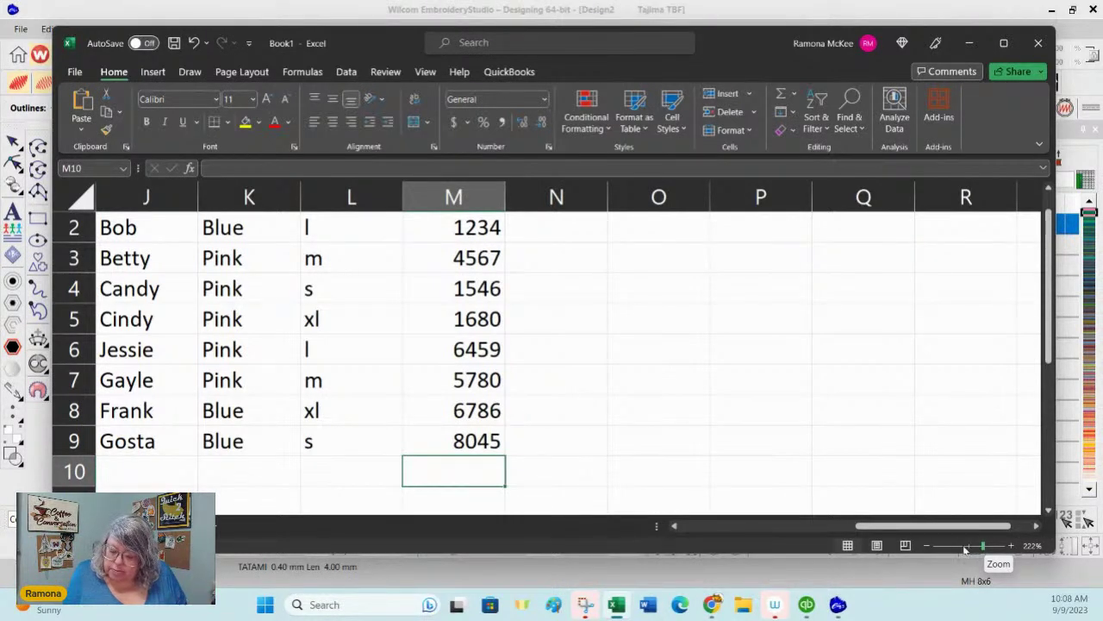
left_click(965, 548)
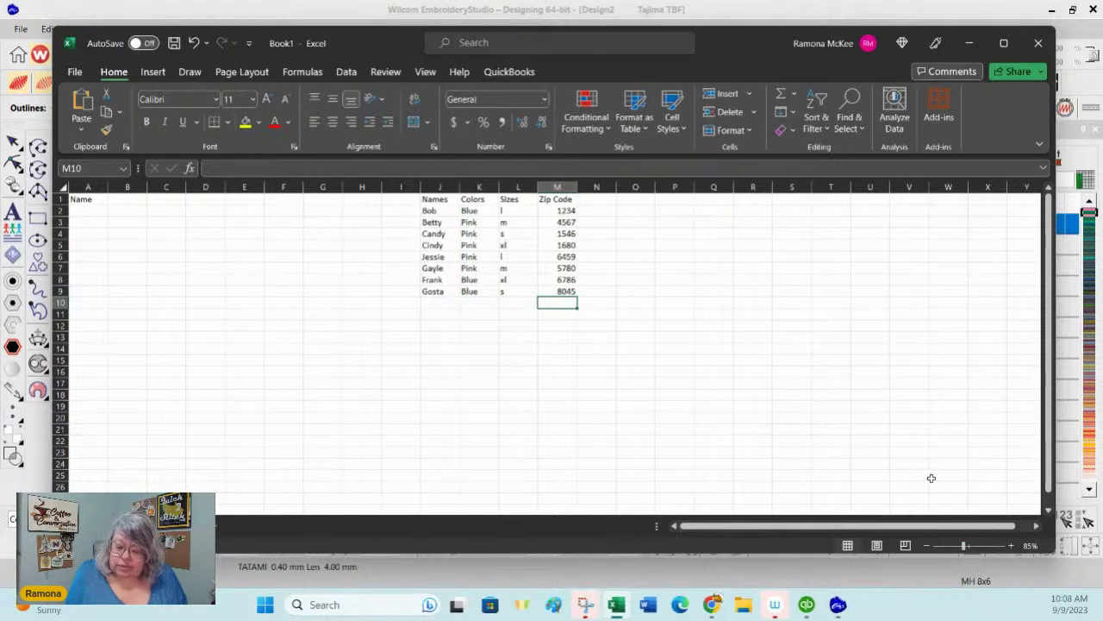
left_click(965, 548)
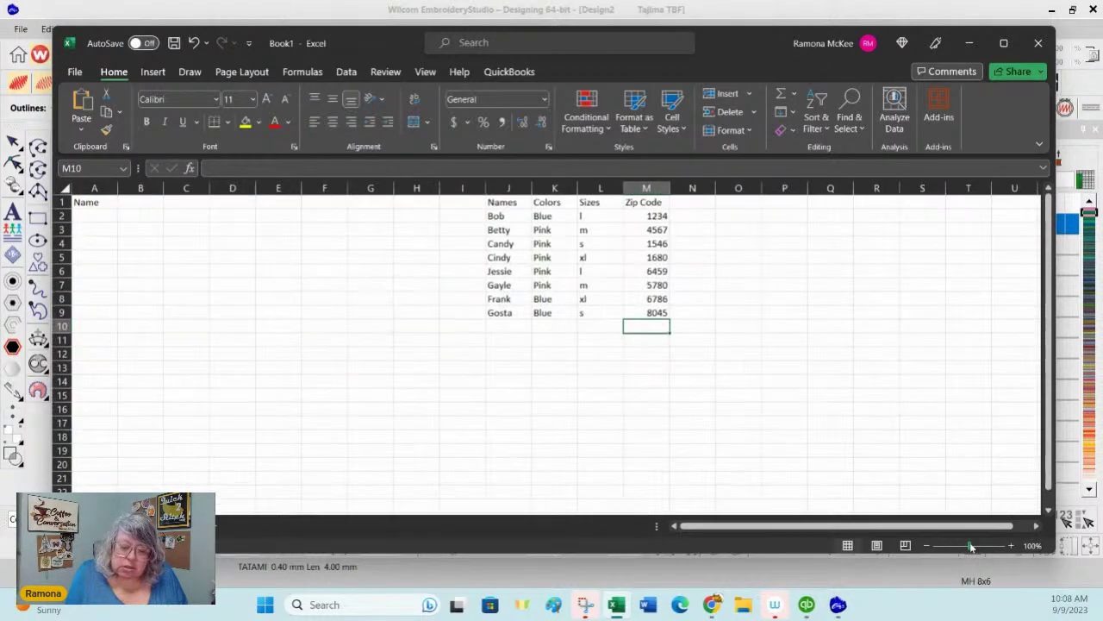
left_click(976, 547)
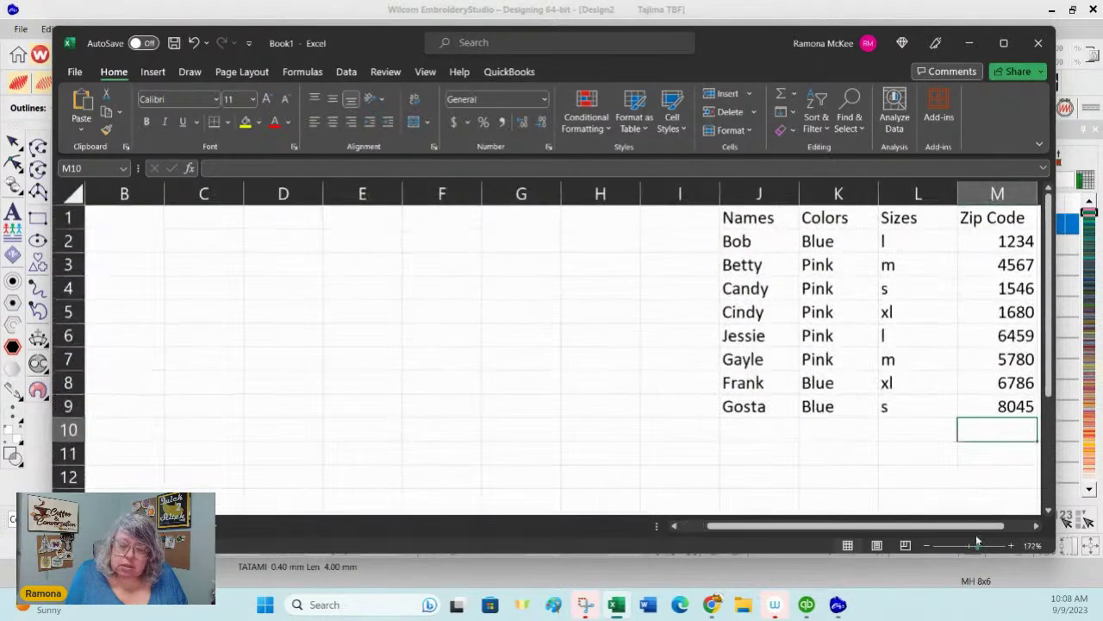
left_click(1036, 526)
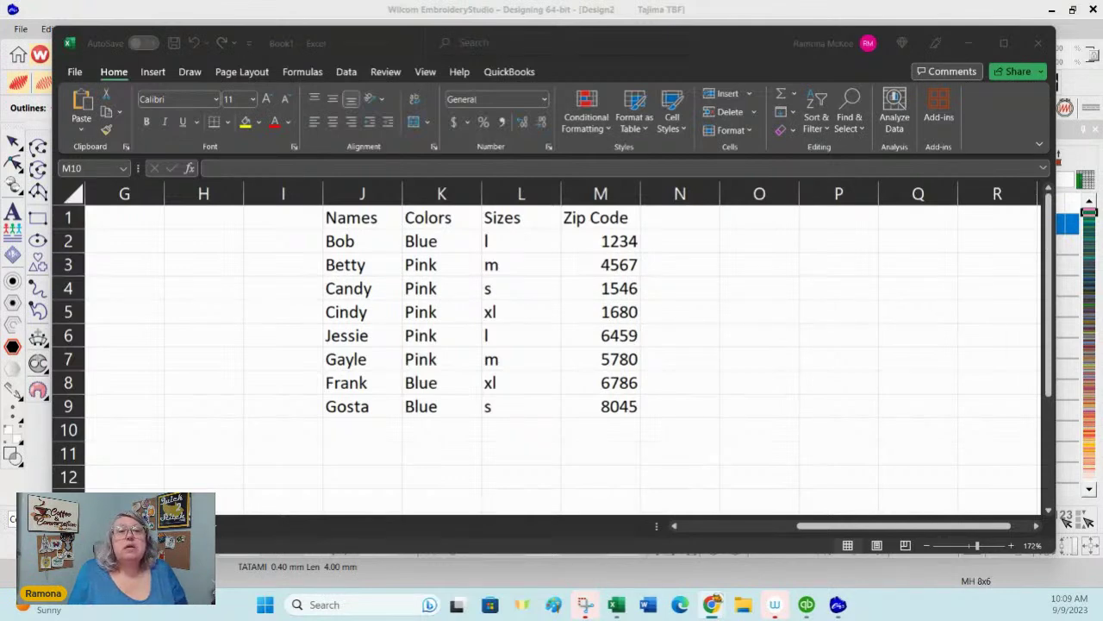
Step: Fill 4567 down from M3 into M4 and 6459 from M6 into M7, then select J1:M9
left_click(491, 90)
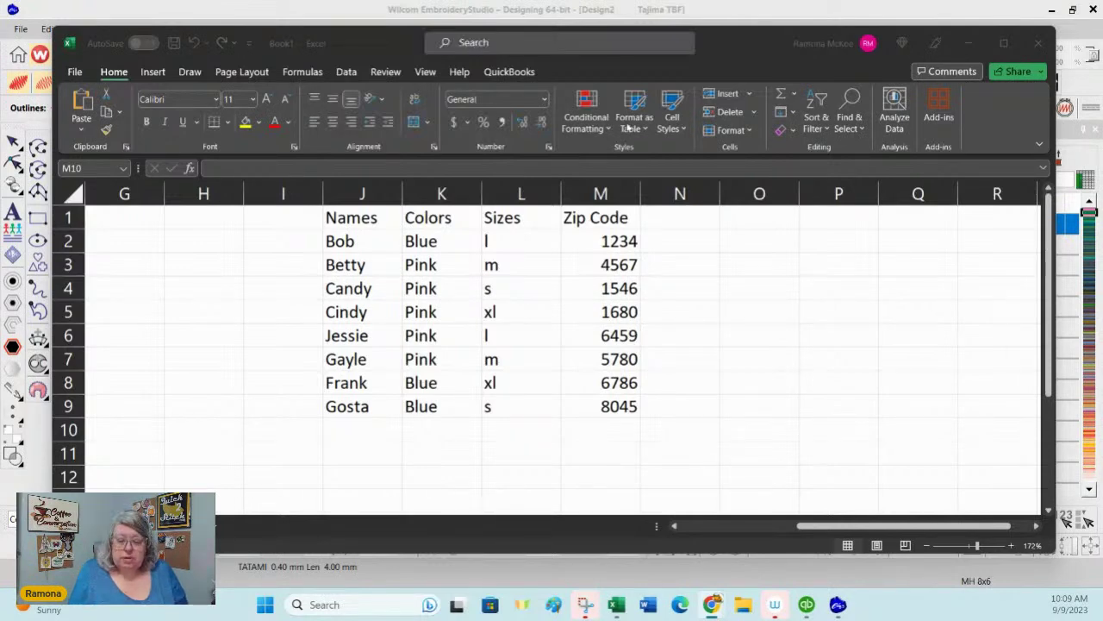
left_click(633, 263)
left_click_drag(641, 276, 639, 294)
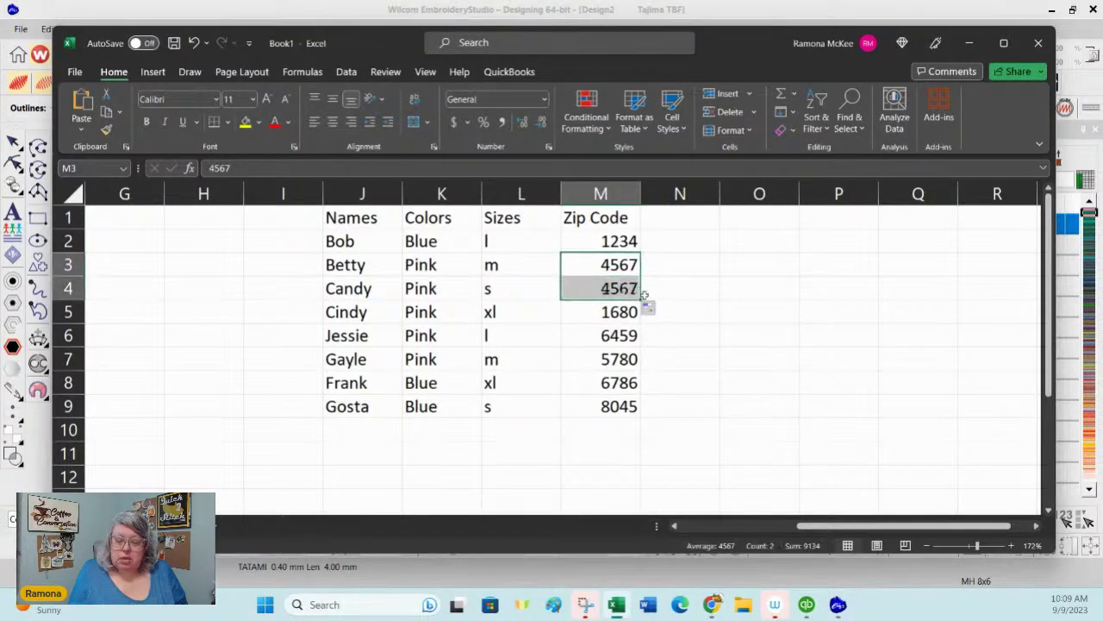
left_click(634, 340)
left_click_drag(640, 347, 642, 363)
left_click(714, 336)
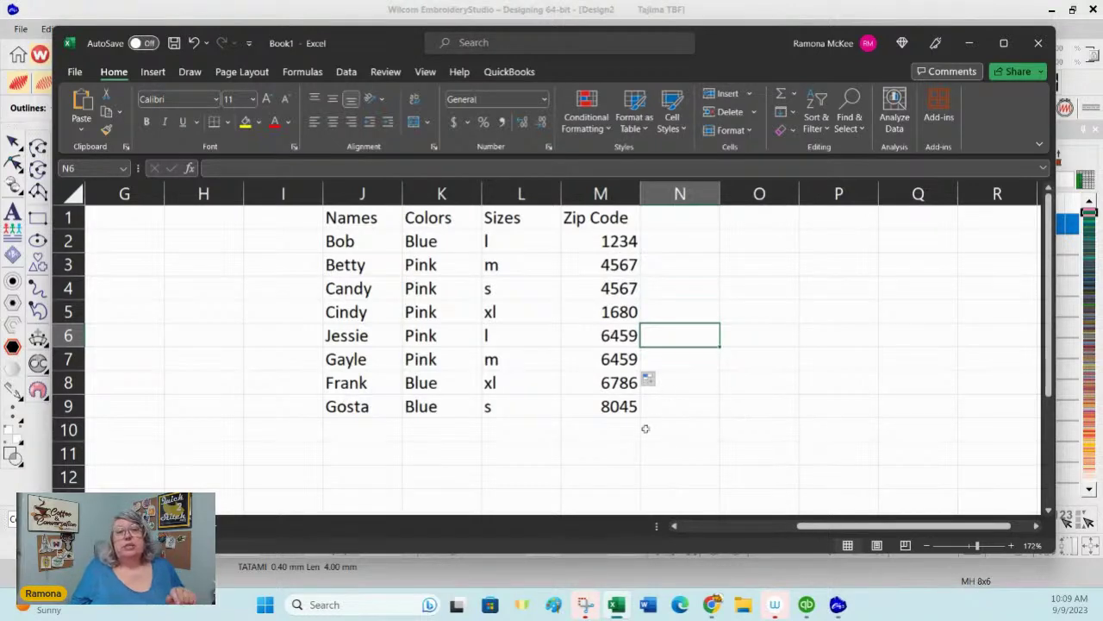
left_click_drag(617, 405, 375, 218)
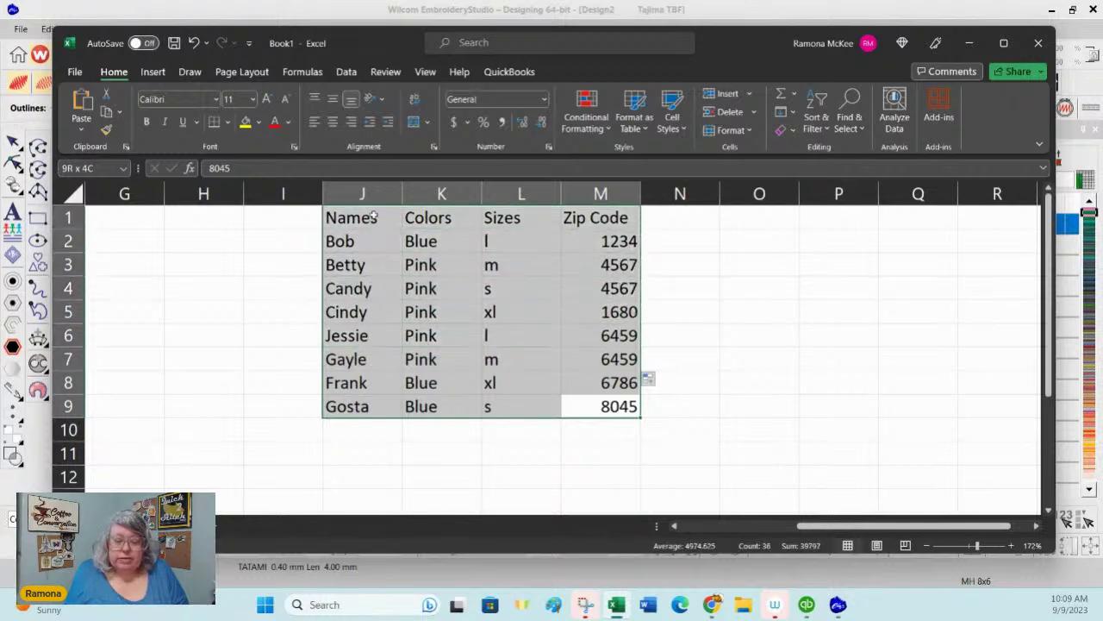
Step: Apply a three-level Custom Sort: Zip Code, then Colors, then Sizes
left_click(826, 129)
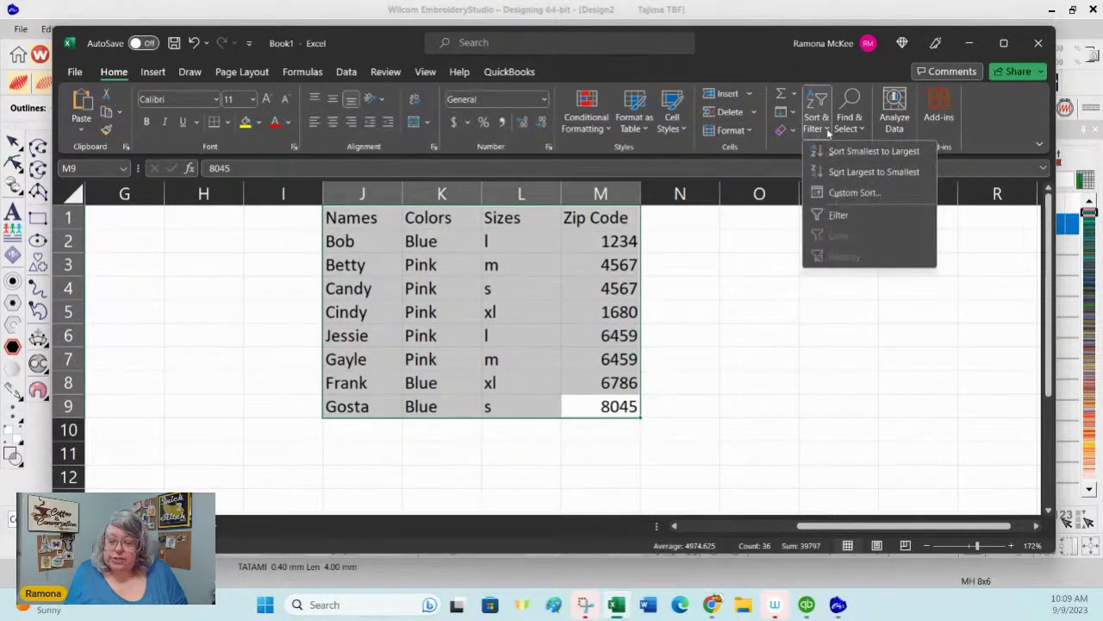
left_click(853, 193)
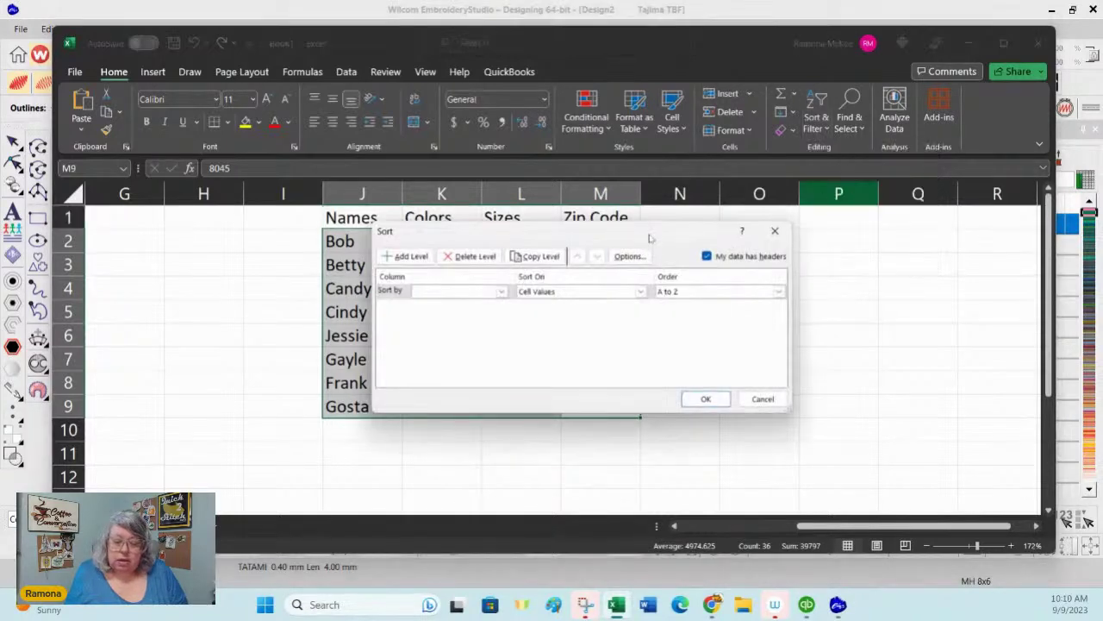
left_click_drag(653, 231, 903, 254)
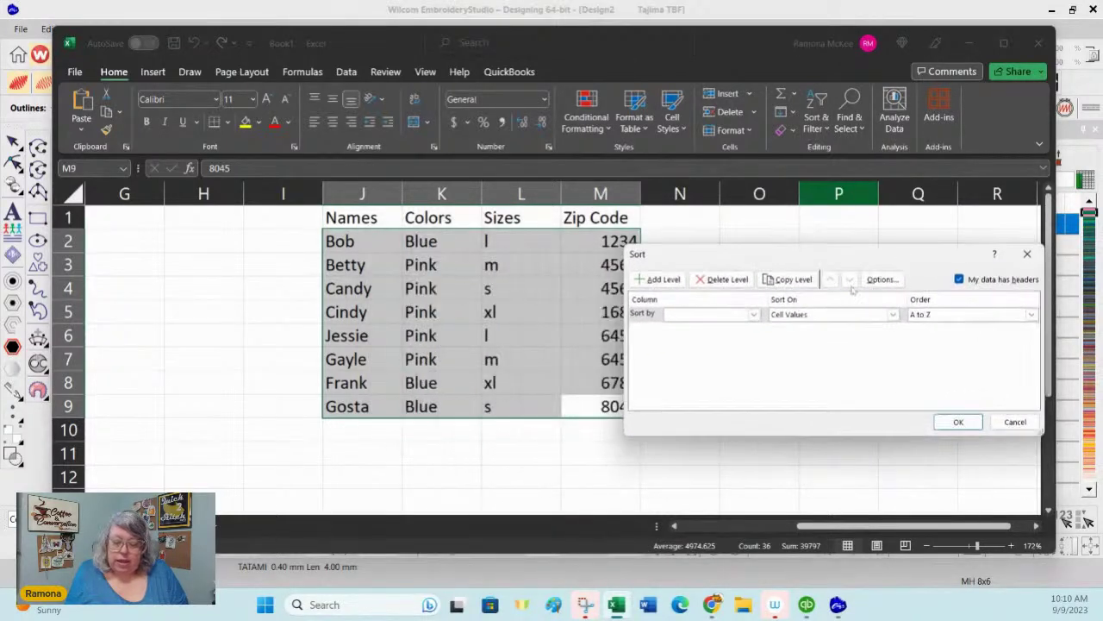
left_click(753, 314)
left_click(709, 356)
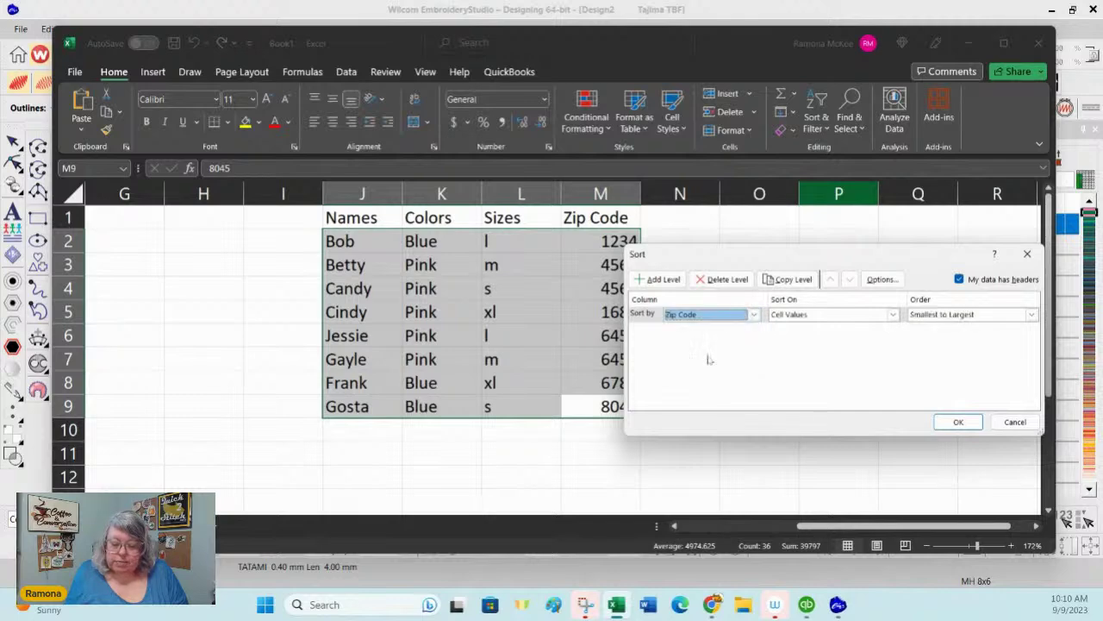
left_click(657, 280)
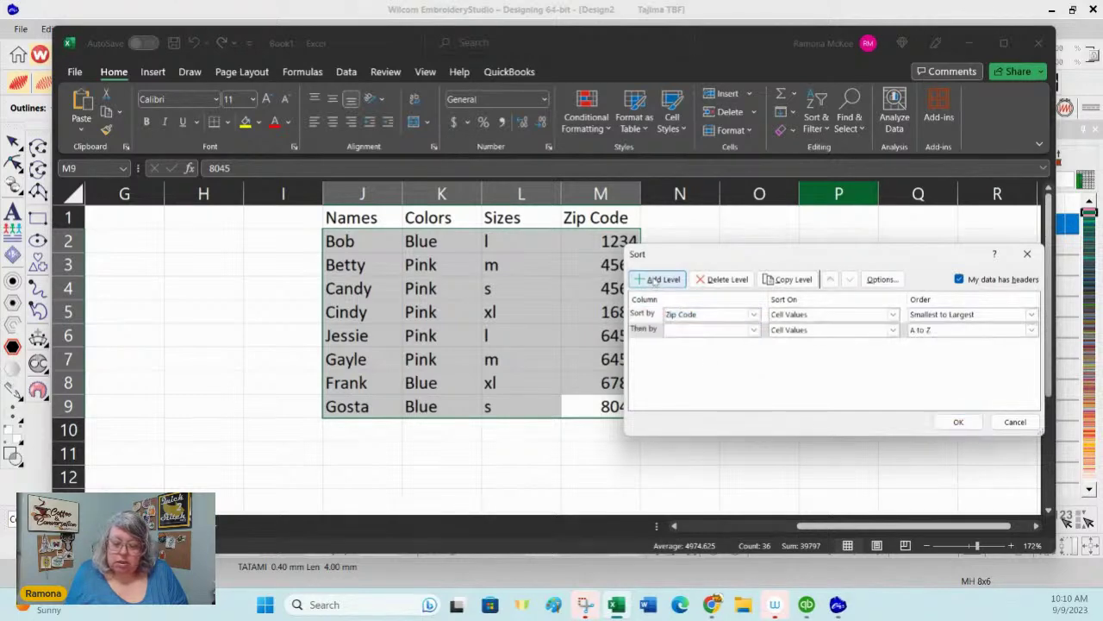
left_click(754, 331)
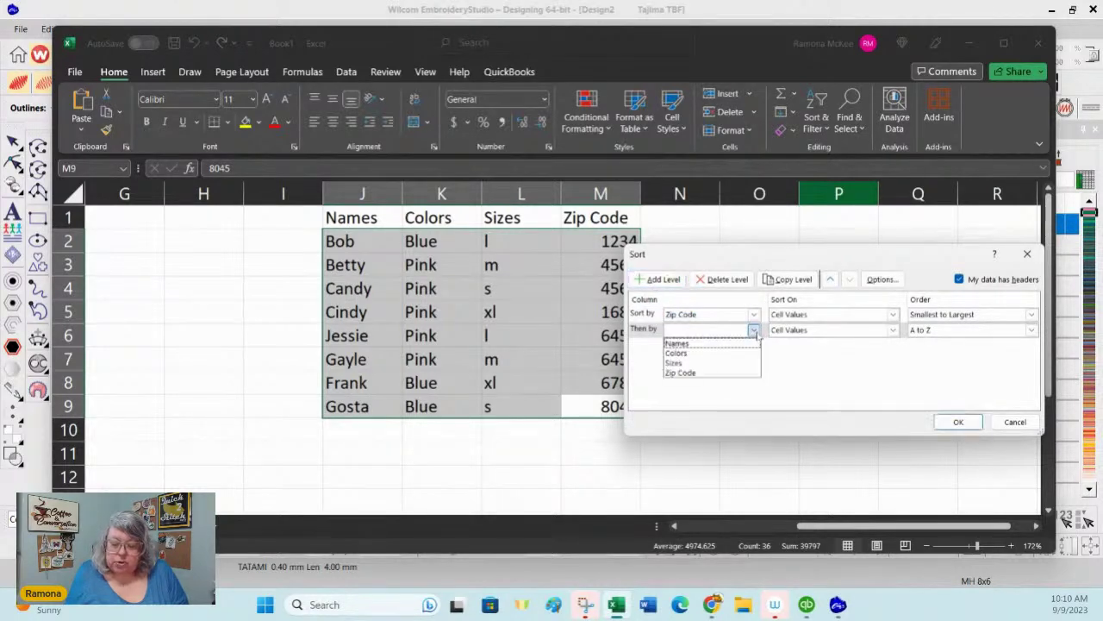
left_click(705, 354)
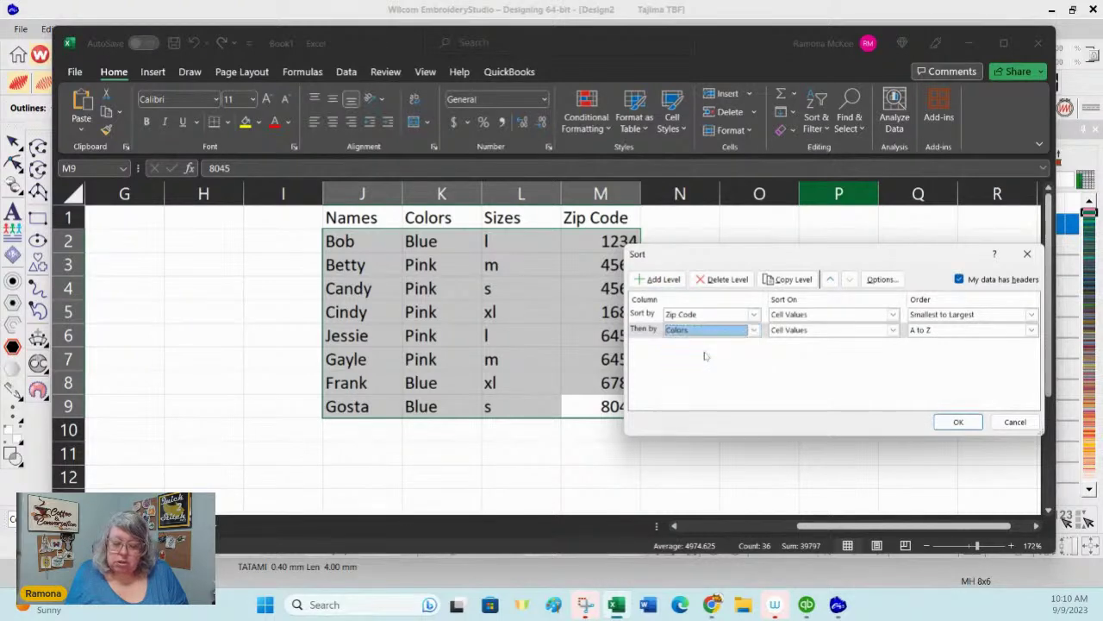
left_click(671, 280)
left_click(754, 345)
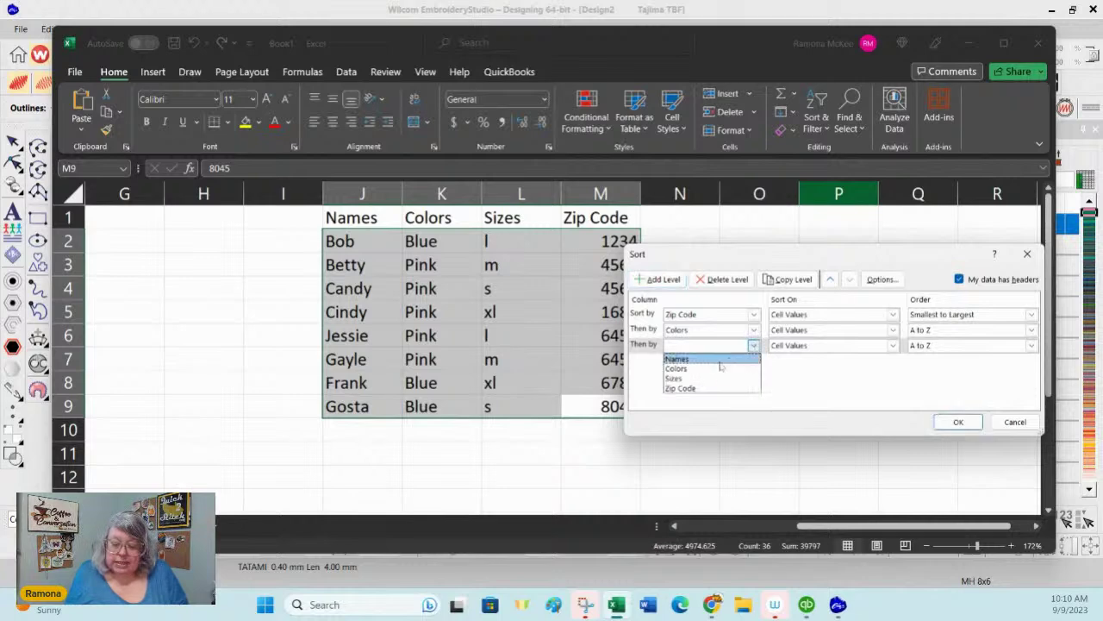
left_click(705, 377)
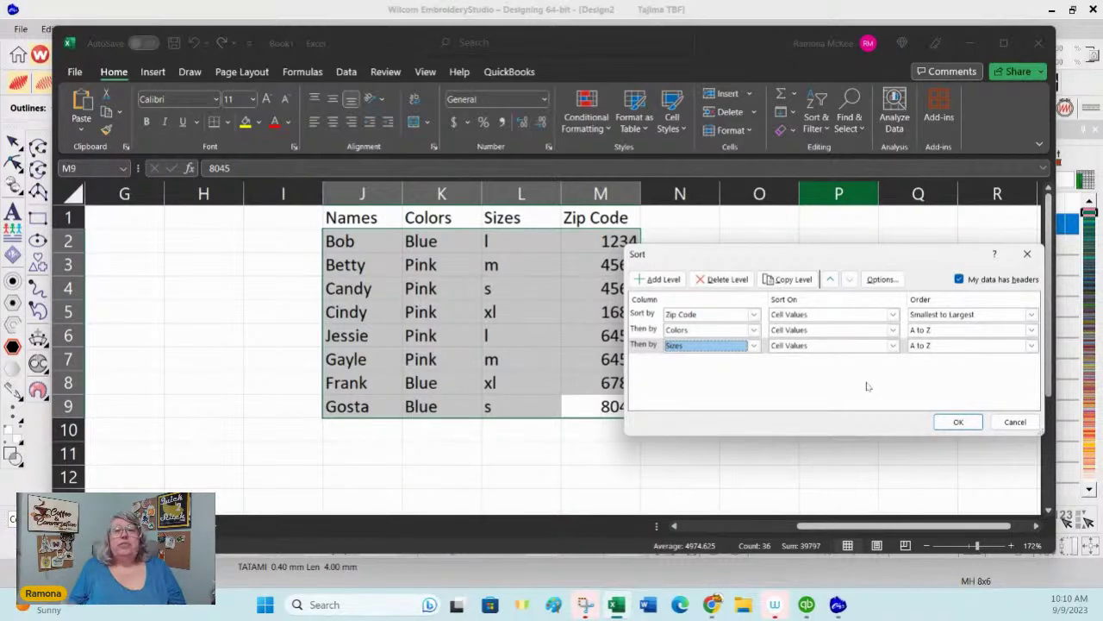
left_click(958, 422)
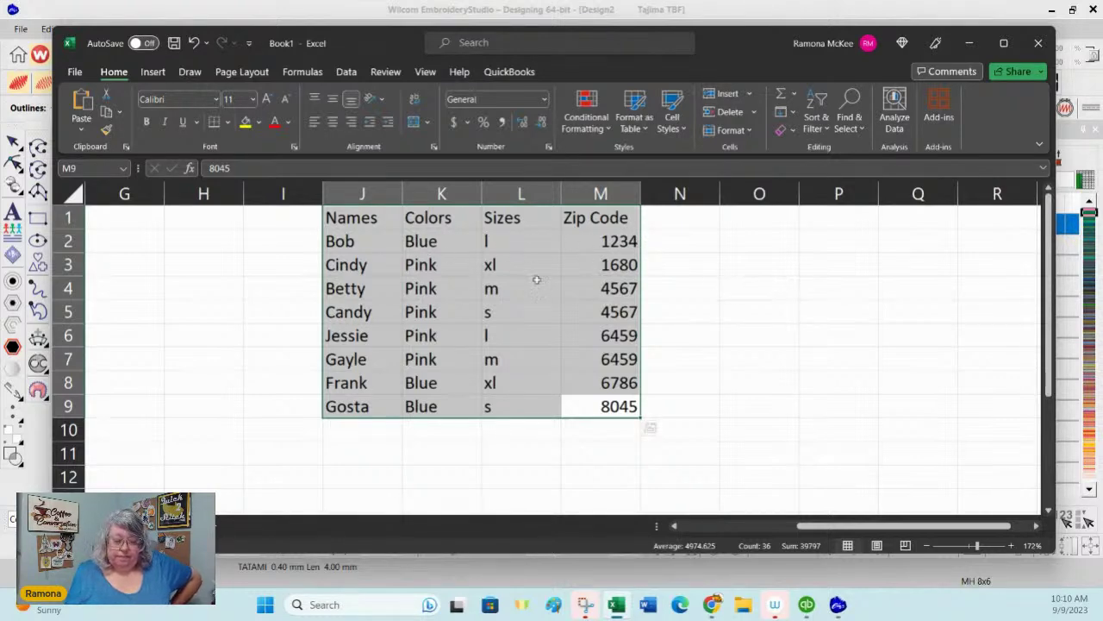
left_click(488, 266)
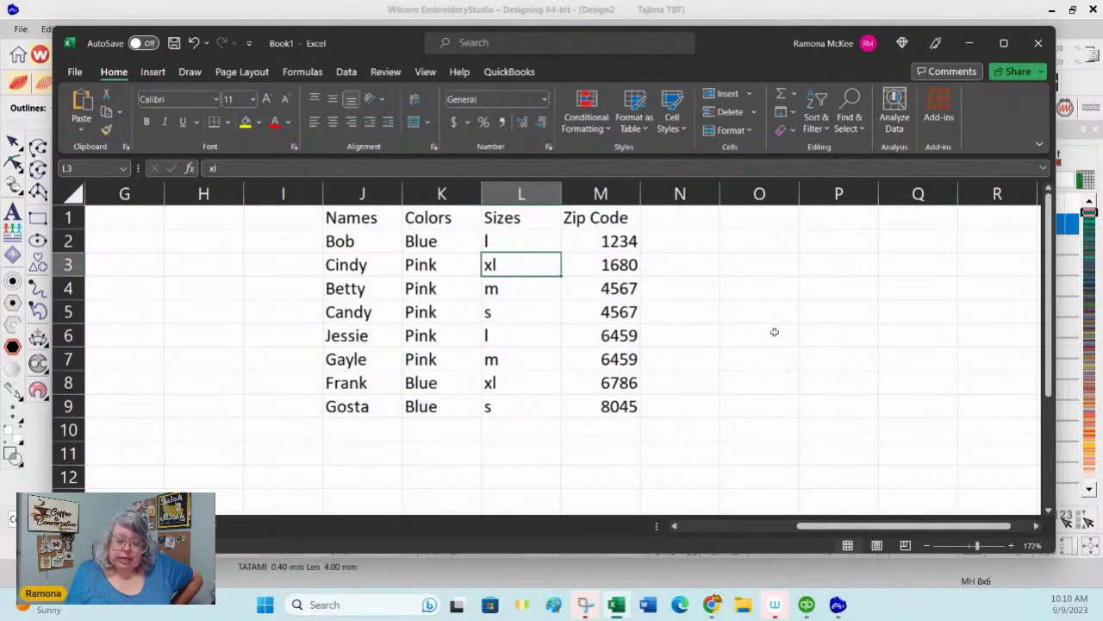
left_click(632, 292)
left_click_drag(639, 299, 635, 319)
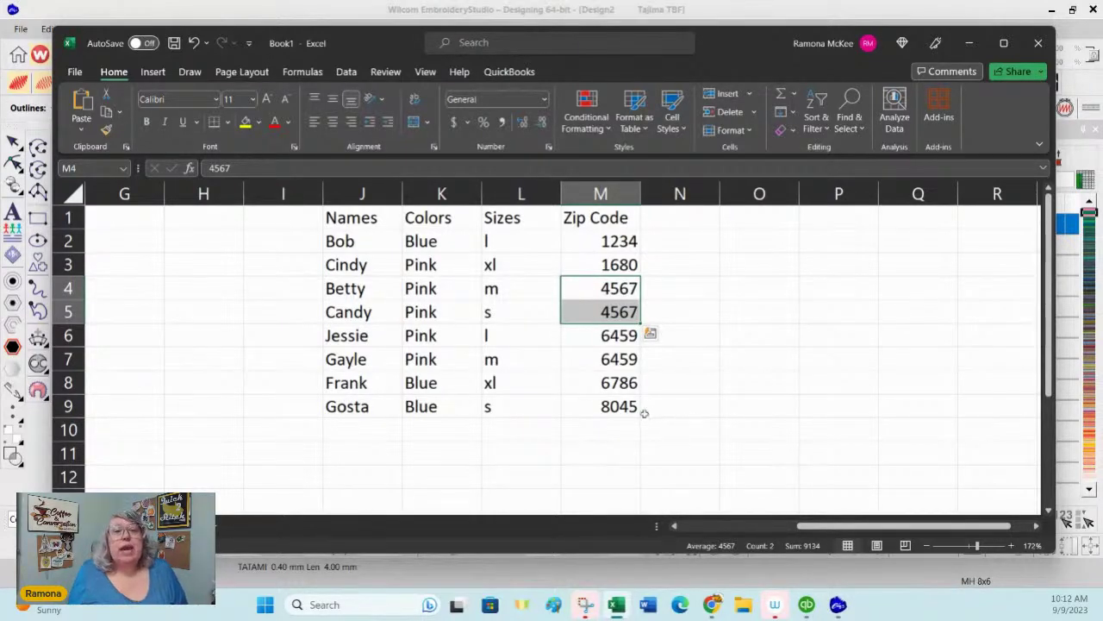
left_click_drag(624, 408, 343, 221)
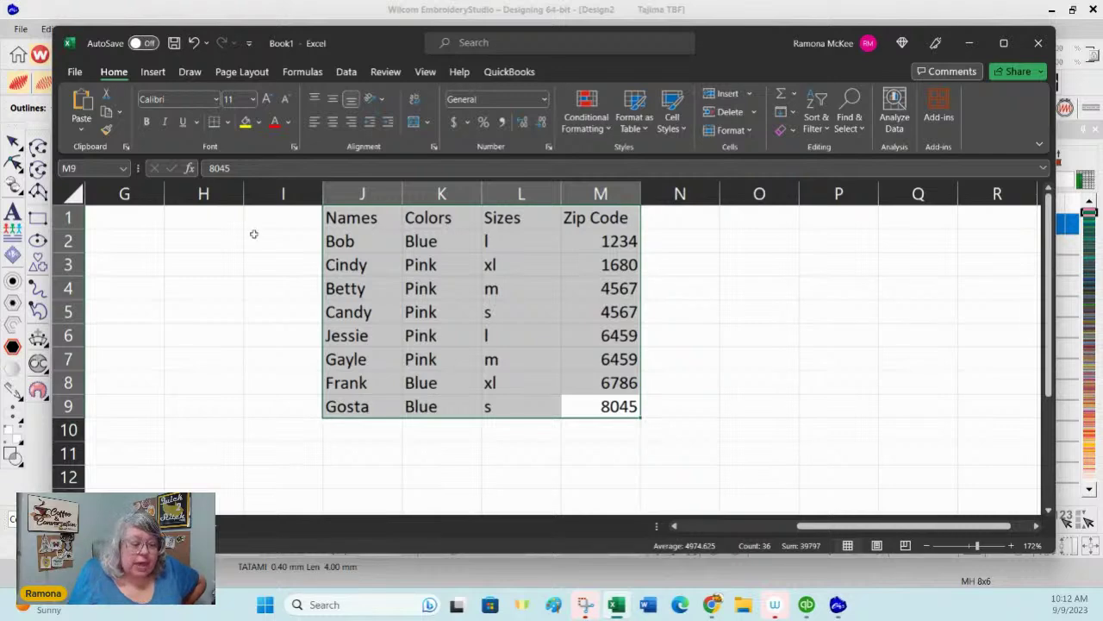
Step: Start Save As with file type CSV (Comma delimited) and file name Names, then browse for a folder
left_click(75, 72)
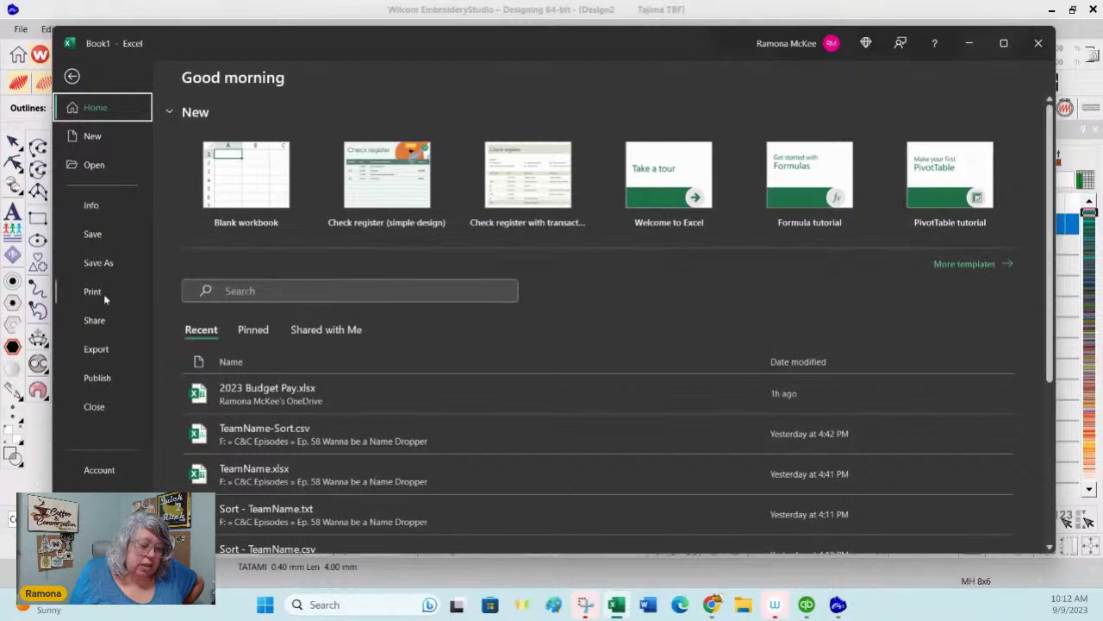
left_click(99, 263)
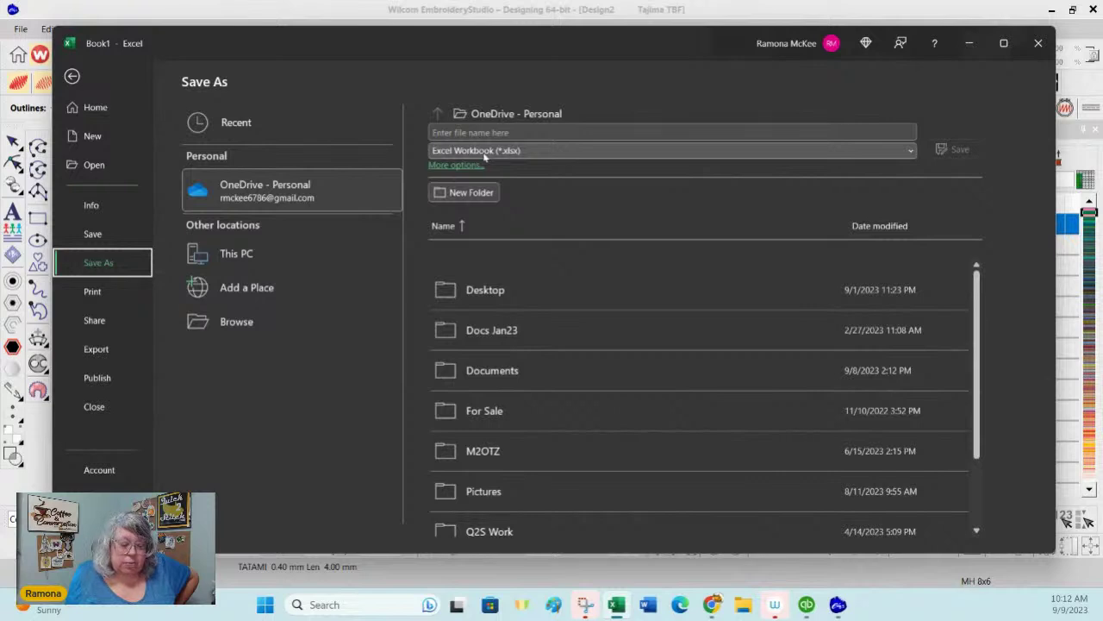
left_click(909, 152)
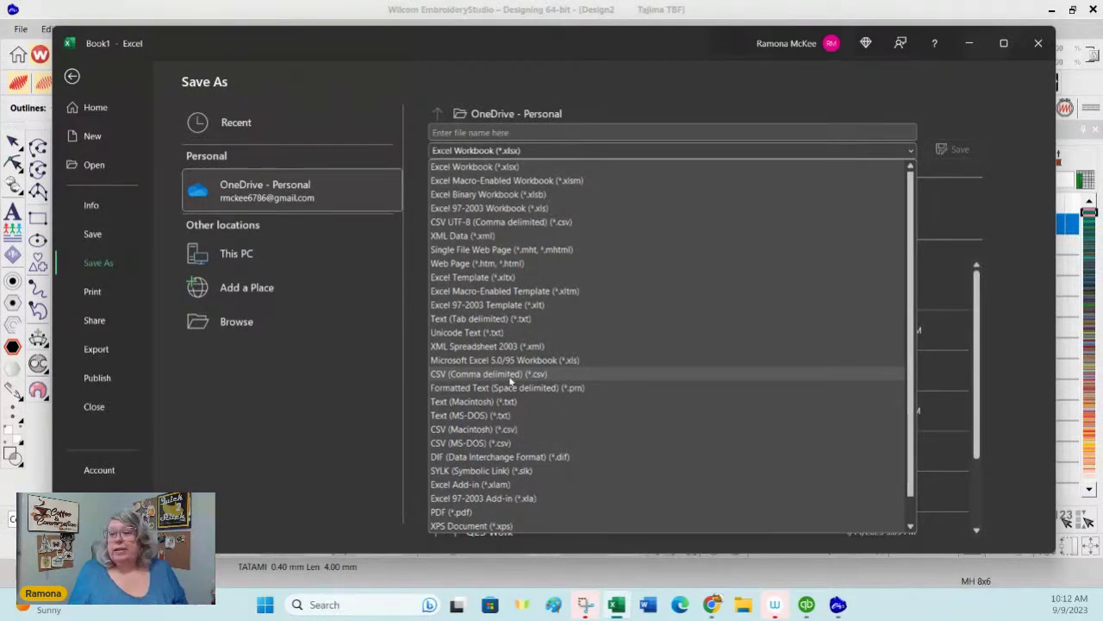
left_click(510, 375)
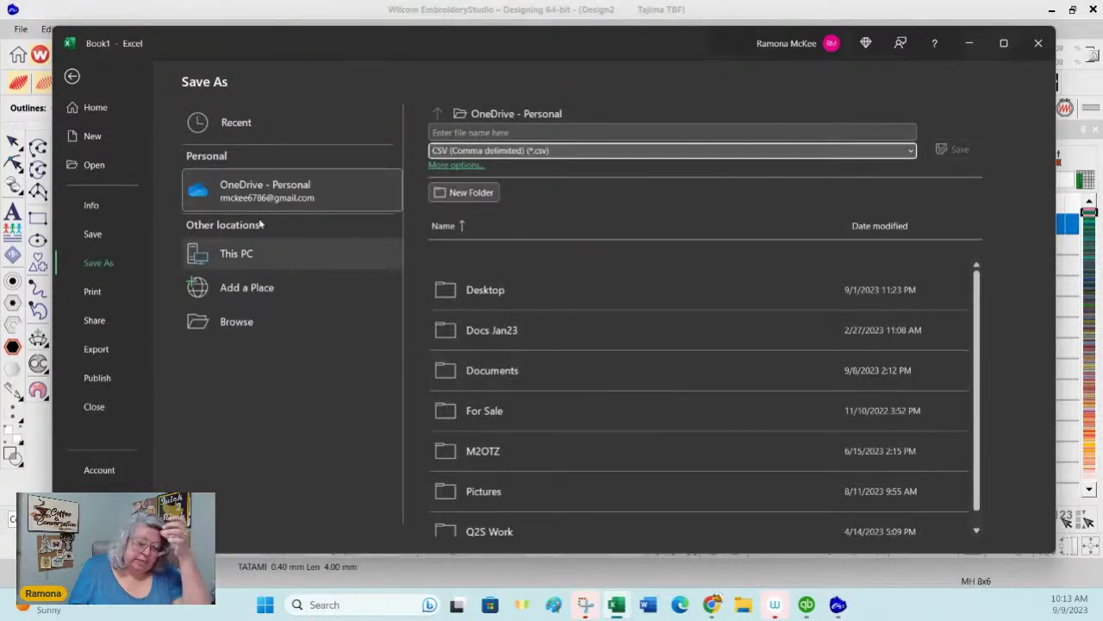
left_click(492, 132)
left_click(492, 132)
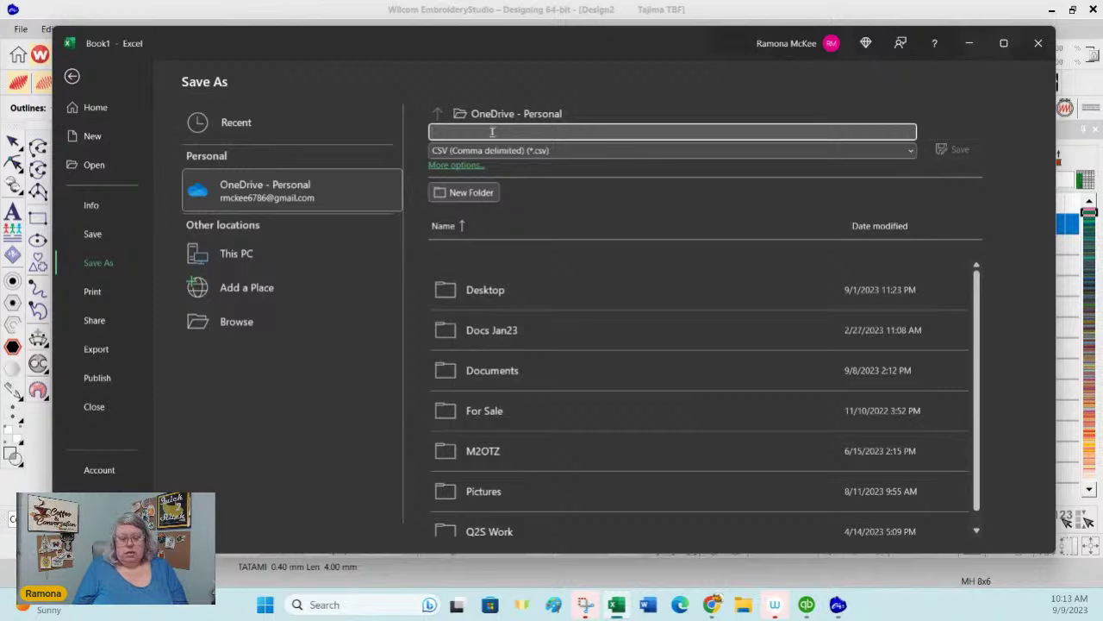
type("Names")
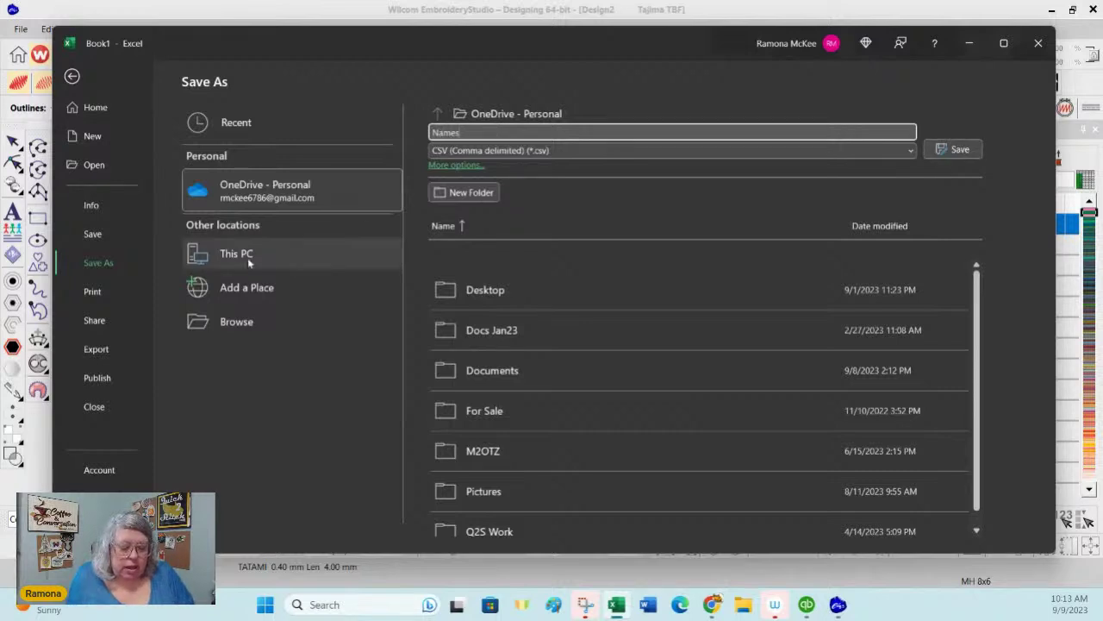
left_click(241, 323)
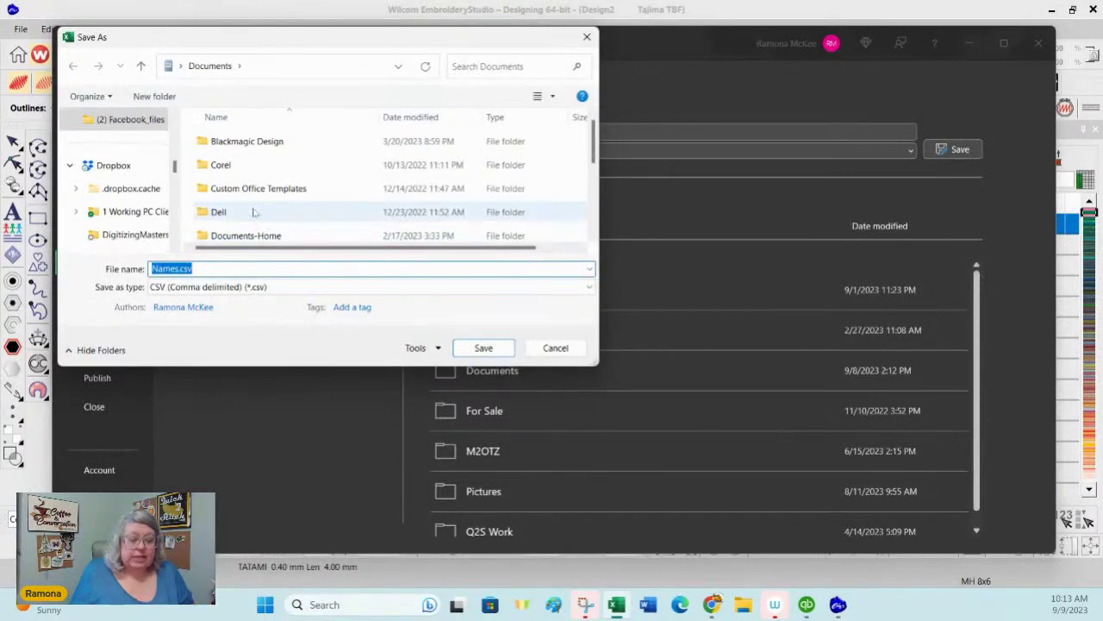
Step: Save the table as Names.csv in F:\C&C Episodes\Ep. 58 Wanna be a Name Dropper
left_click_drag(231, 369, 229, 497)
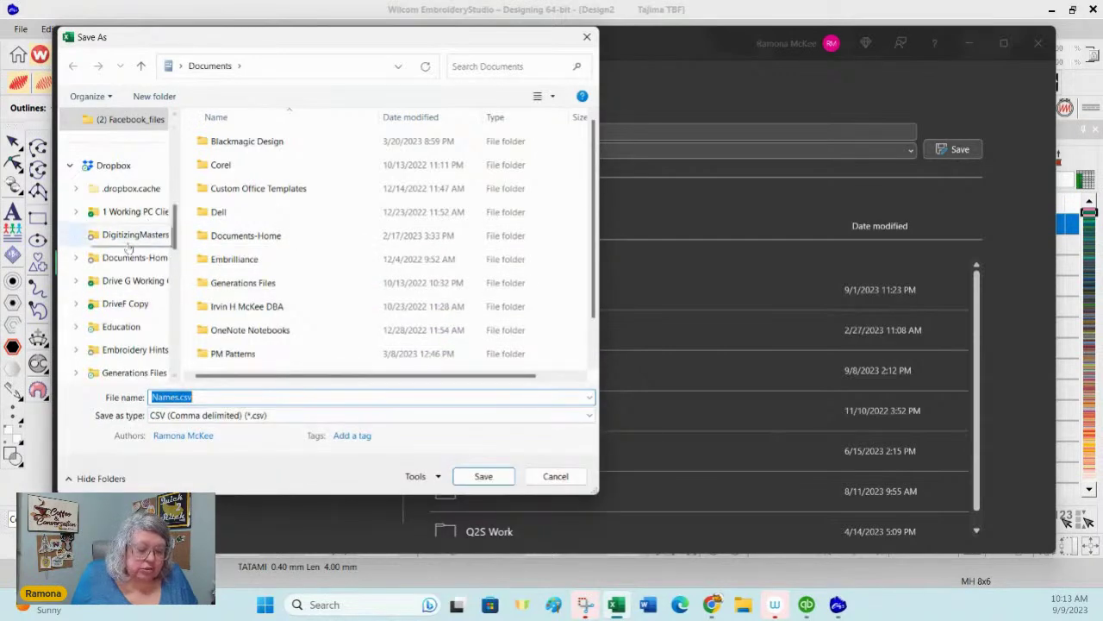
scroll(129, 247, "down", 3)
scroll(129, 248, "up", 4)
scroll(129, 247, "down", 5)
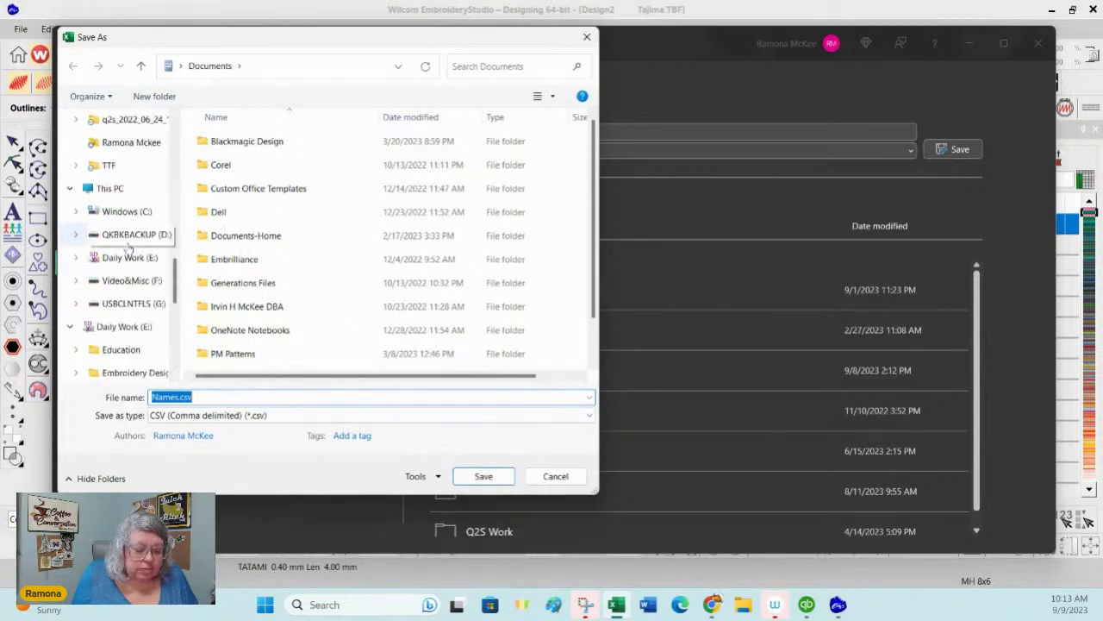
left_click(125, 280)
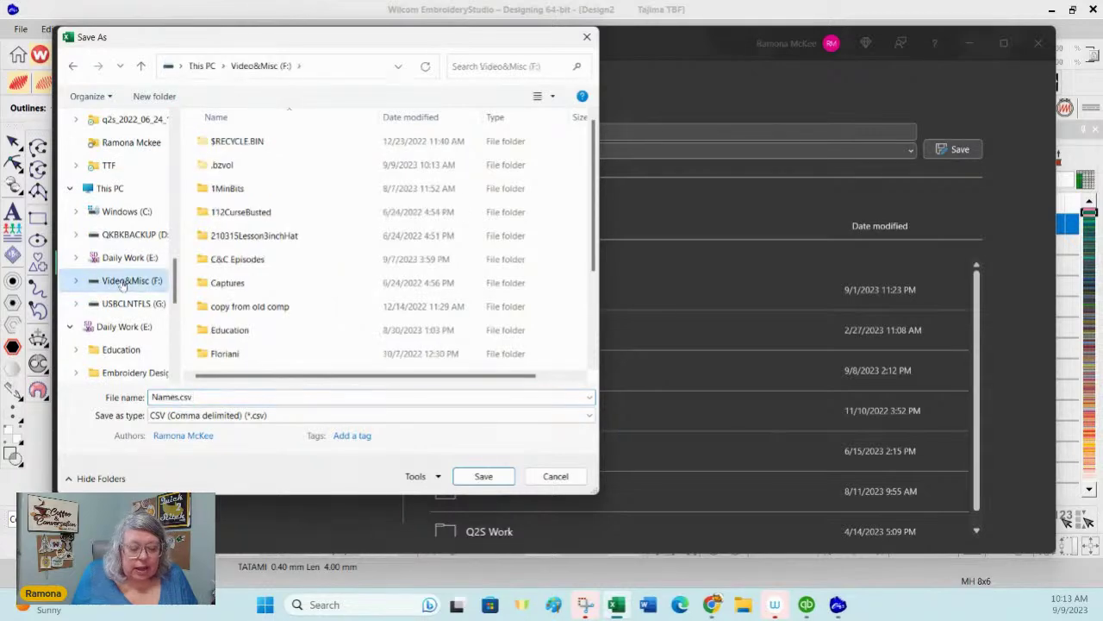
double_click(285, 260)
double_click(278, 143)
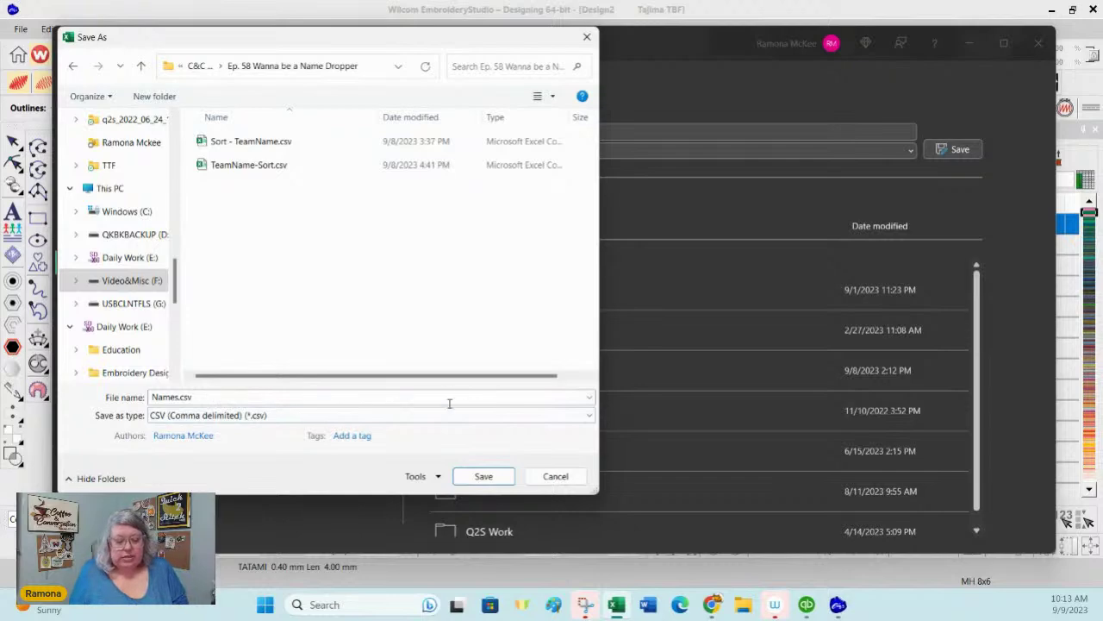
left_click(482, 477)
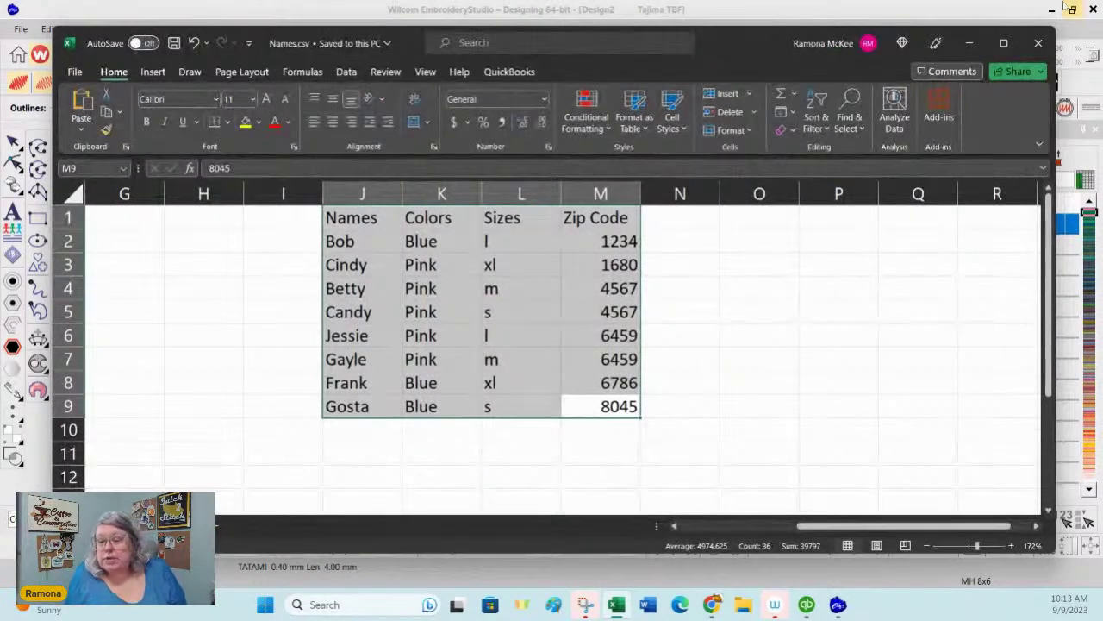
Step: Close the Excel window to return to EmbroideryStudio
left_click(1037, 44)
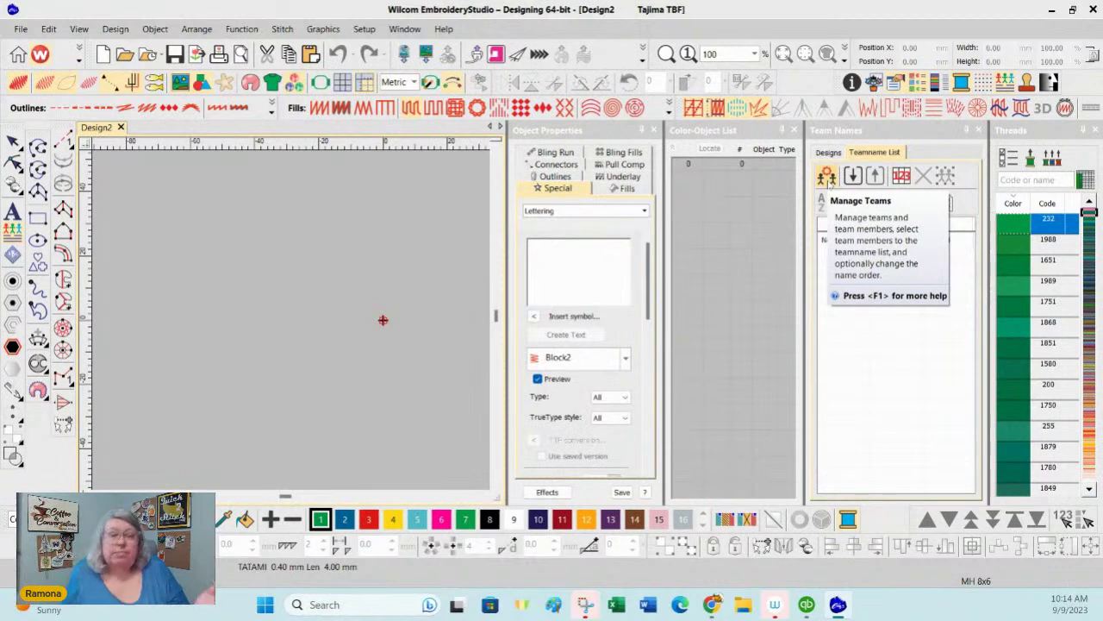
Step: Add a new empty team named C&CTeam in Manage Teams
left_click(828, 177)
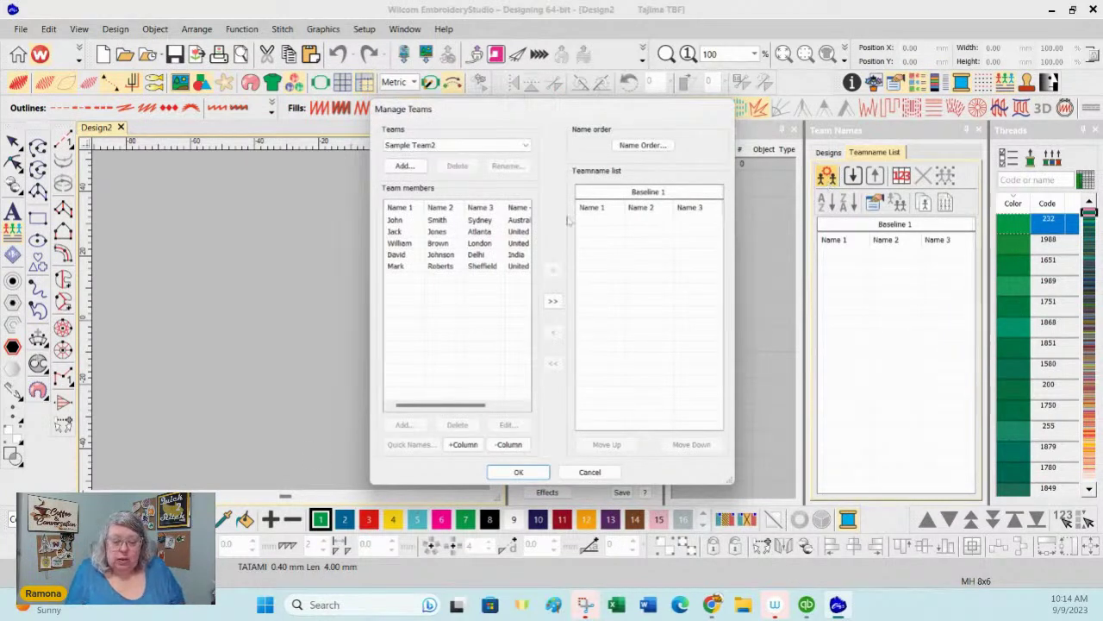
left_click(404, 165)
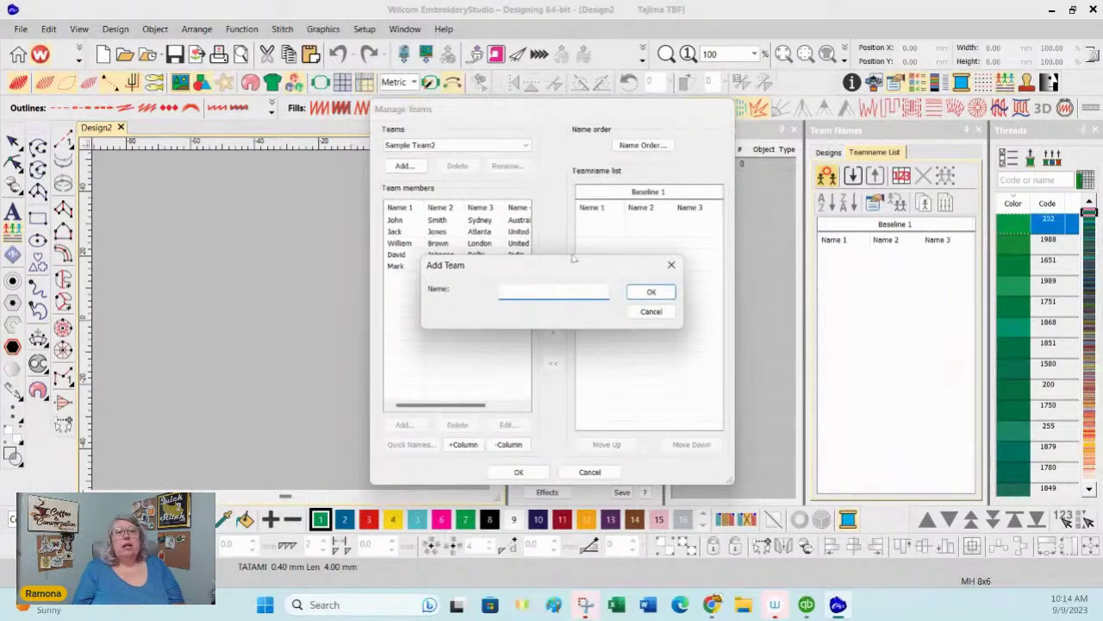
type("C")
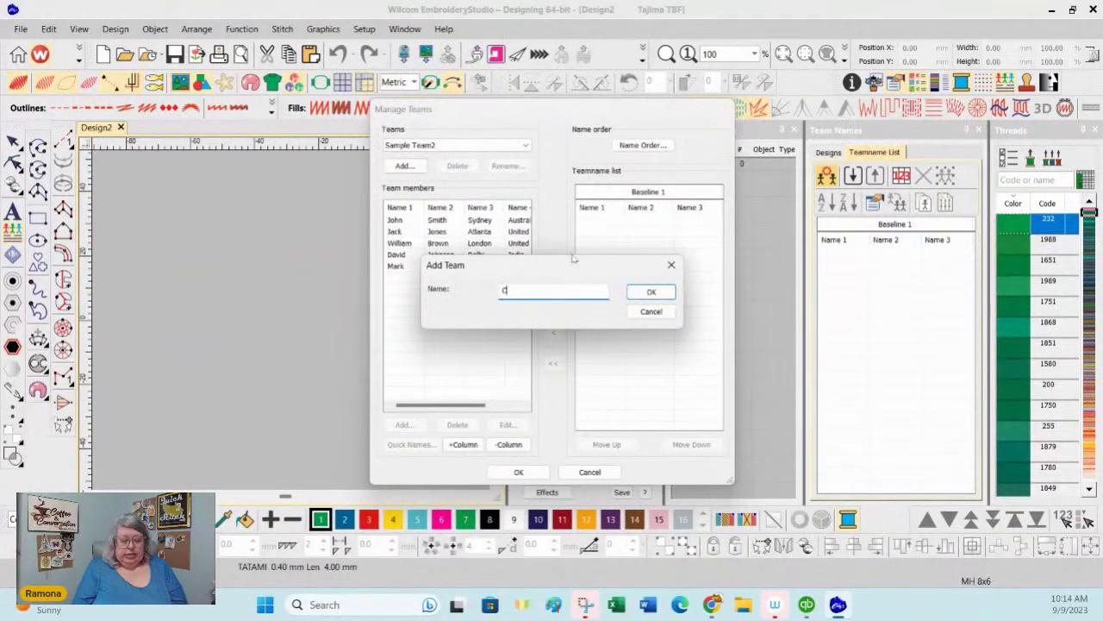
type("&CTeam")
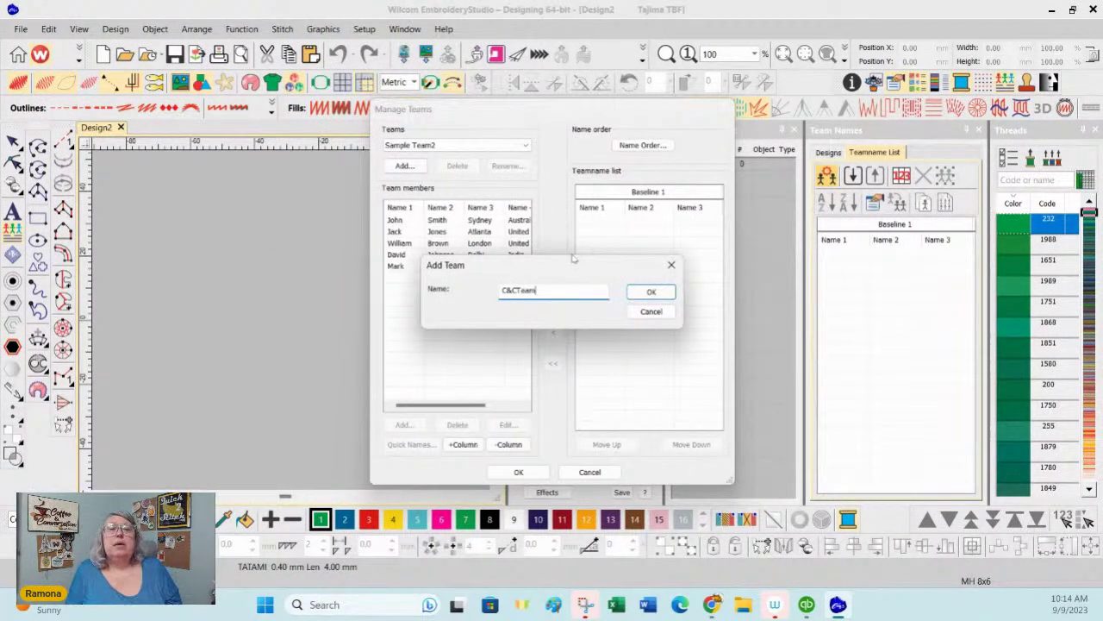
left_click(651, 292)
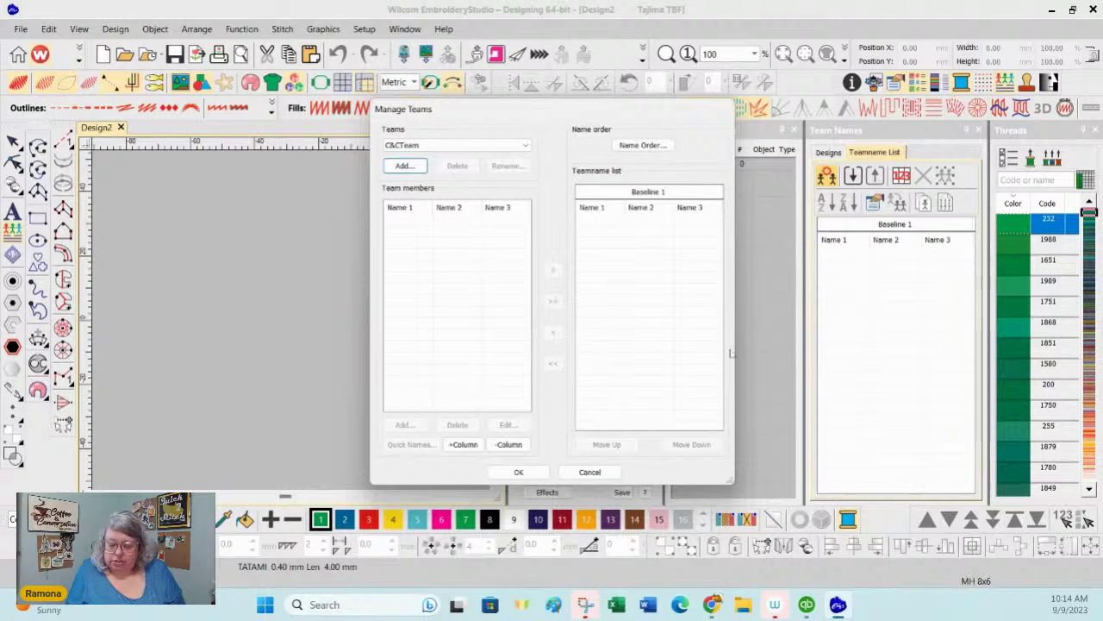
Step: Open a new File Explorer window on F:\C&C Episodes\Ep. 58 Wanna be a Name Dropper
left_click(749, 607)
right_click(752, 614)
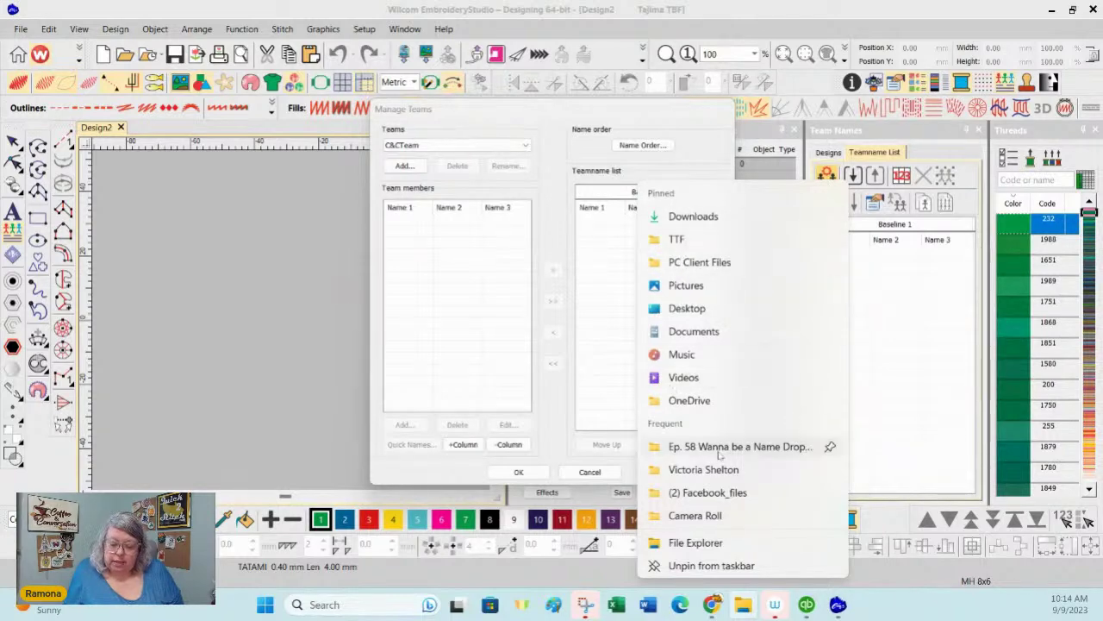
left_click(695, 542)
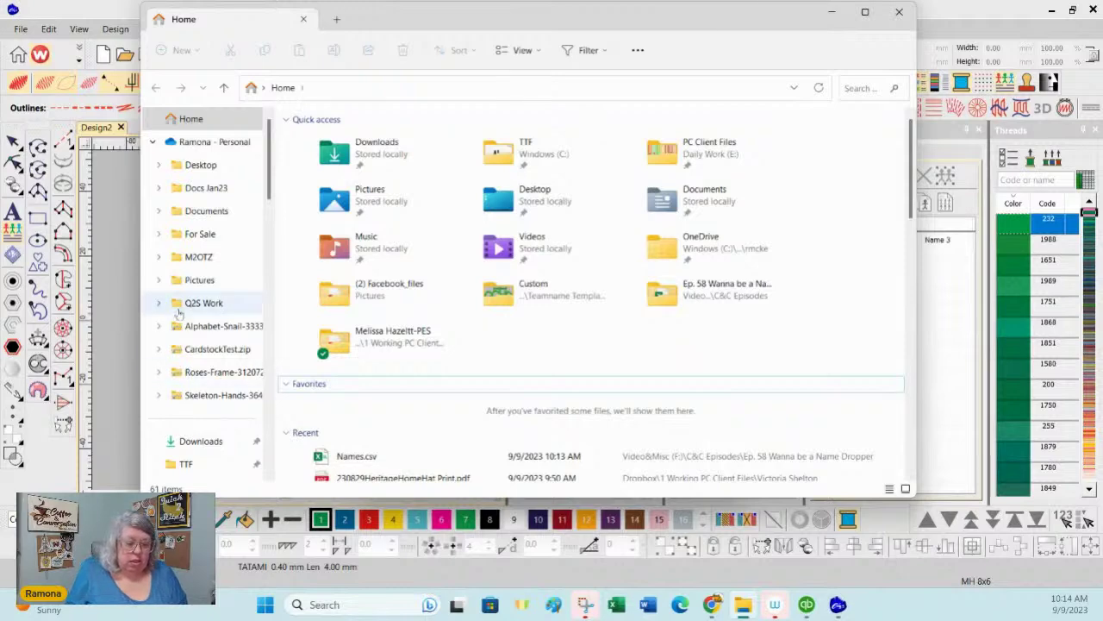
scroll(198, 311, "down", 2)
scroll(179, 312, "down", 6)
scroll(178, 313, "down", 1)
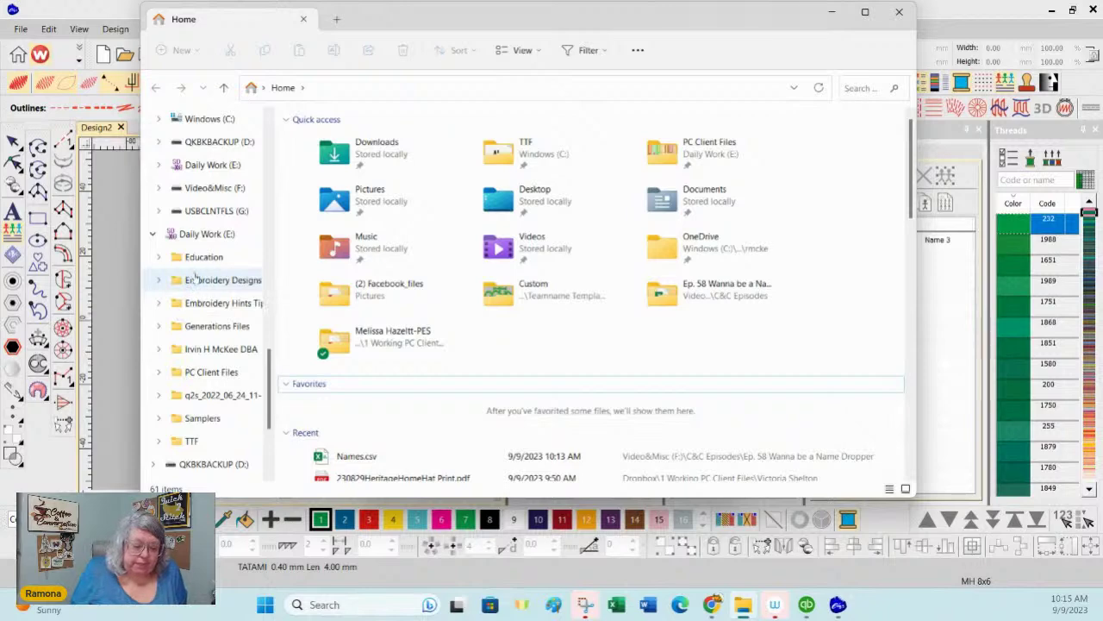
left_click(212, 187)
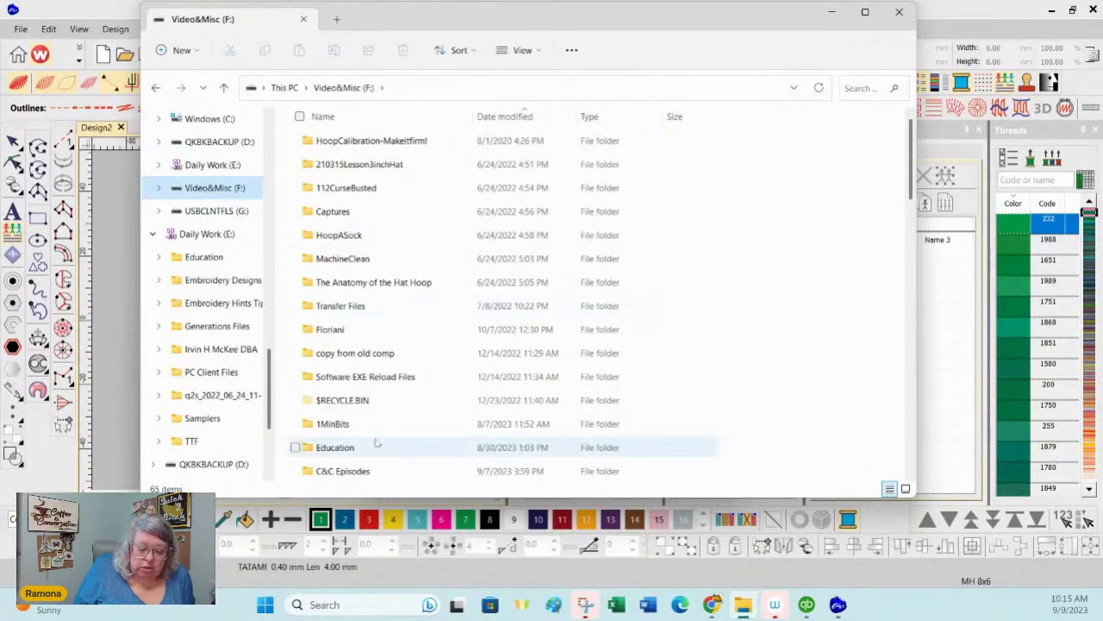
double_click(362, 471)
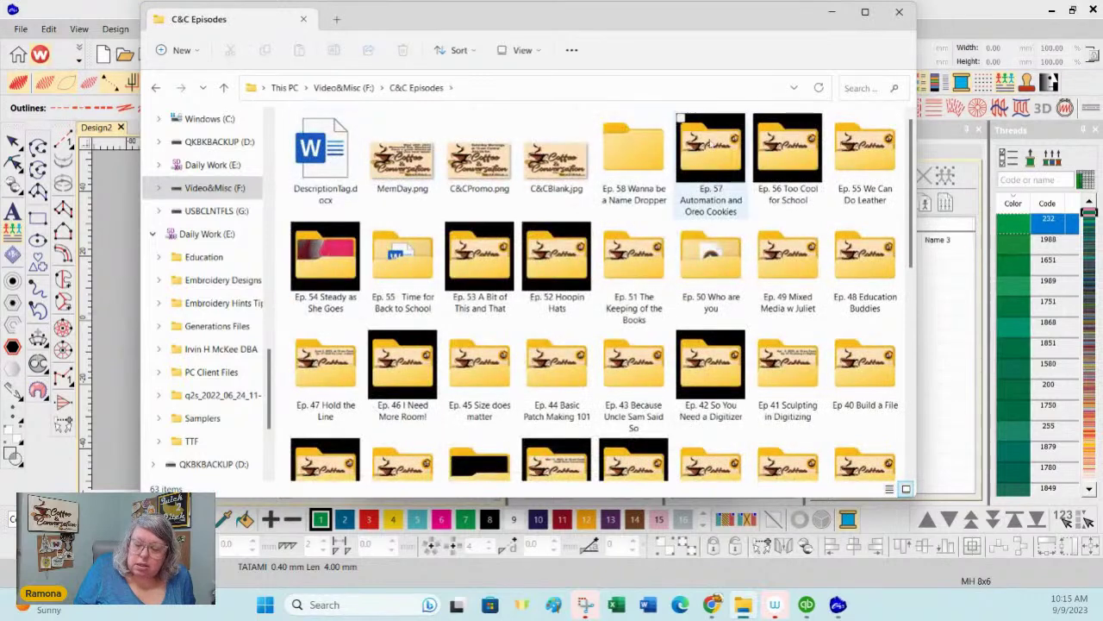
double_click(643, 159)
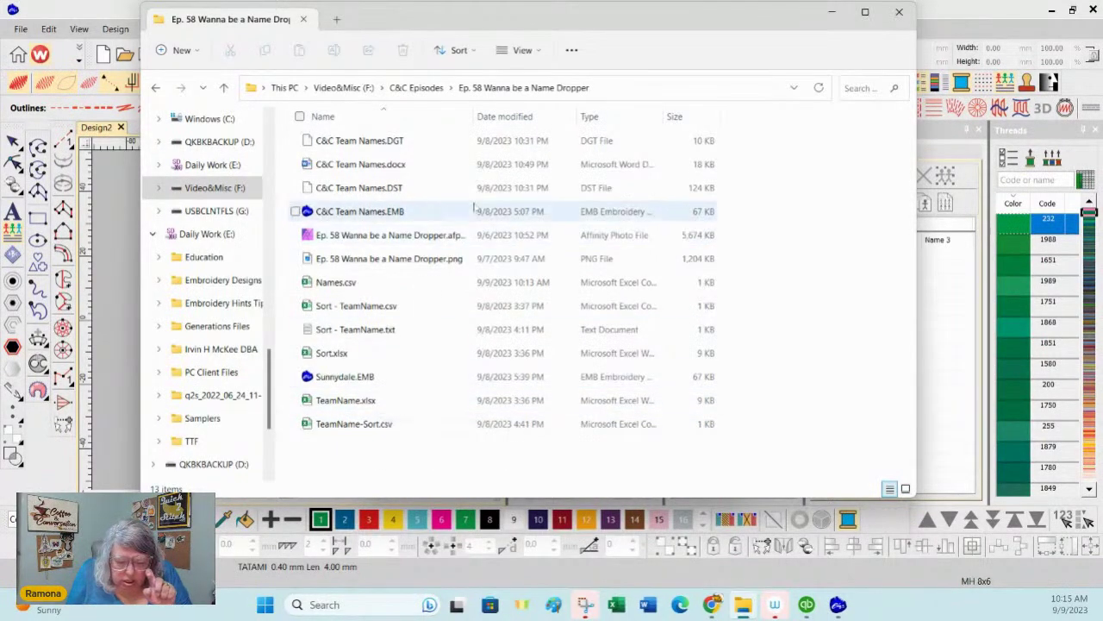
Step: Sort the folder by Date modified and bring up Open with for Names.csv
left_click(505, 117)
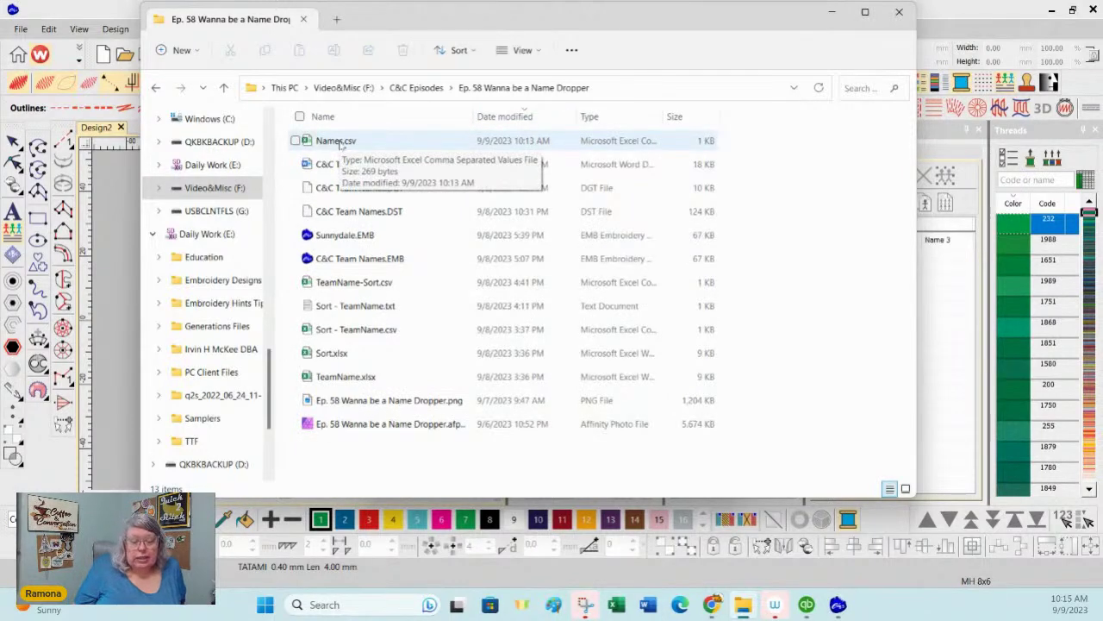
left_click(341, 143)
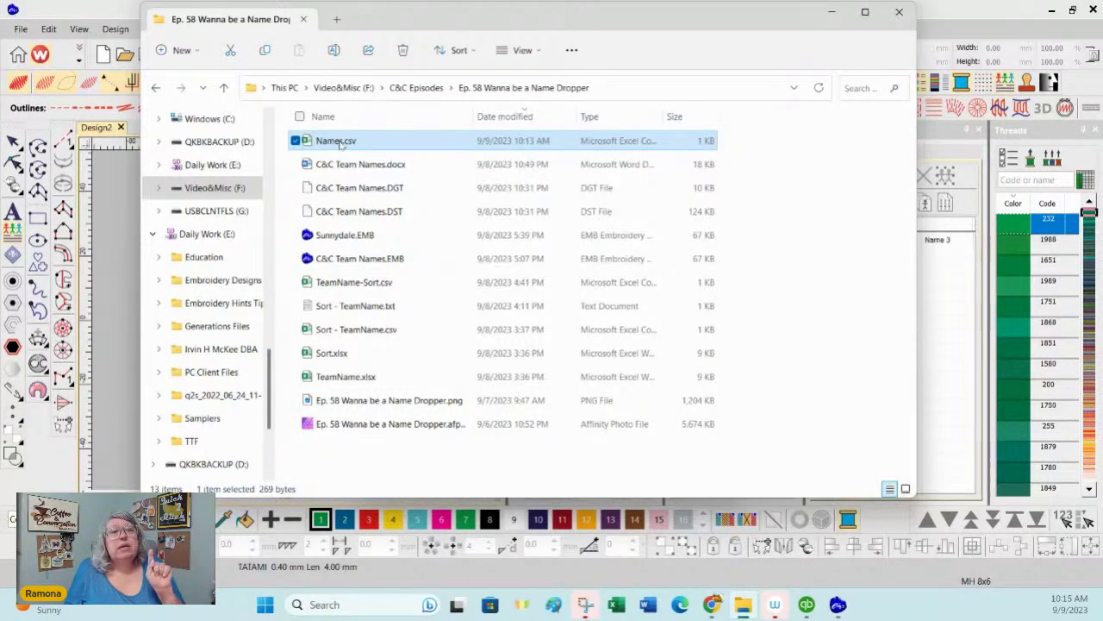
right_click(342, 145)
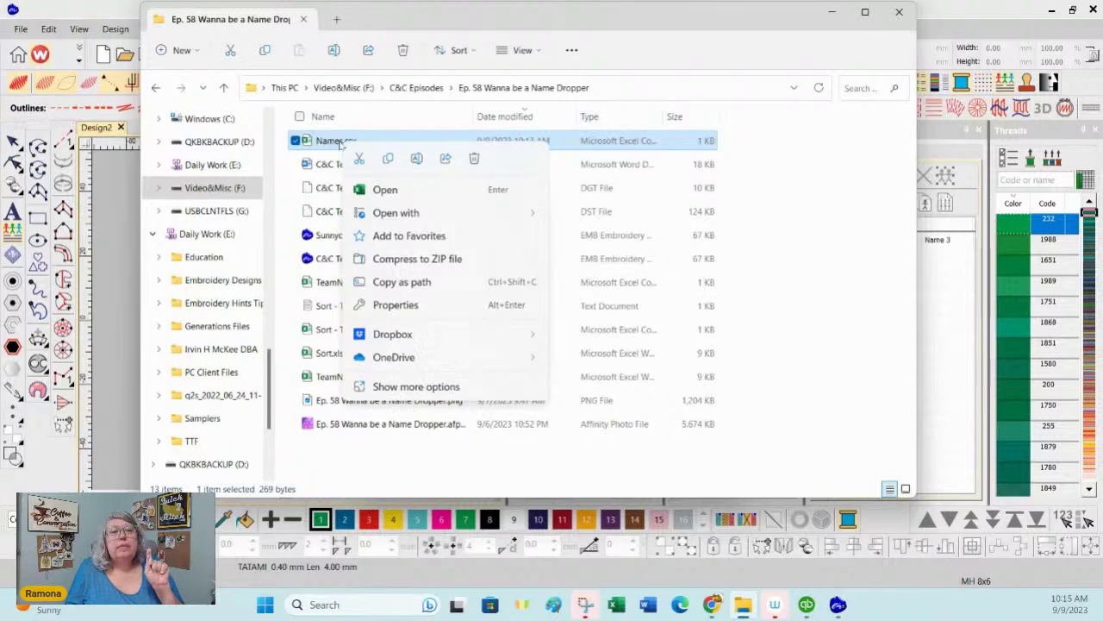
mouse_move(388, 221)
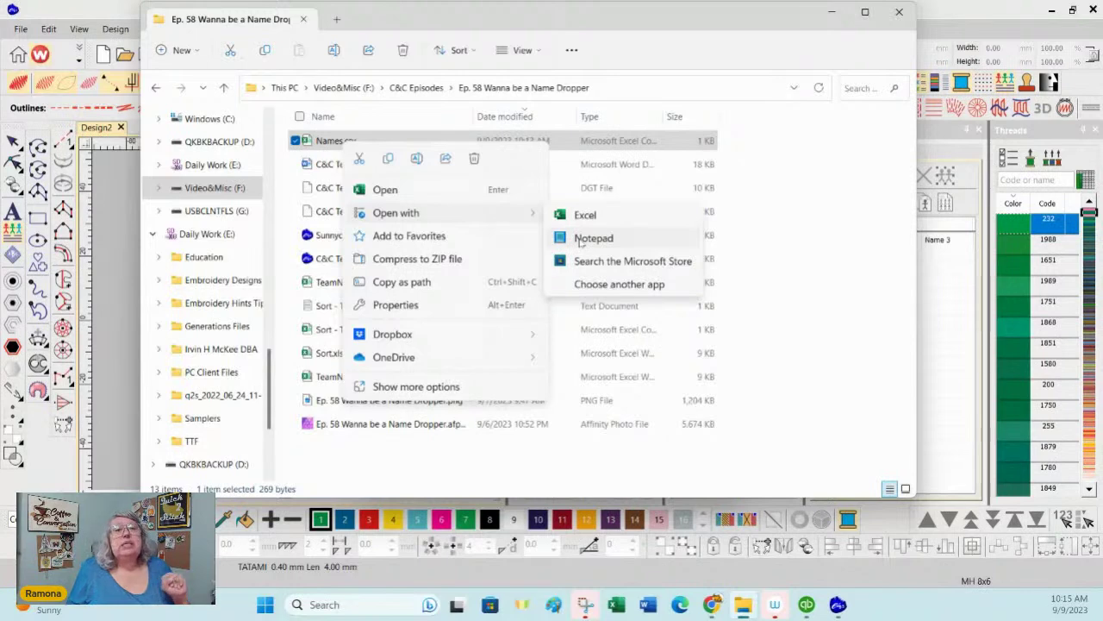
Step: Open Names.csv in Notepad and delete the header line and blank line
left_click(580, 241)
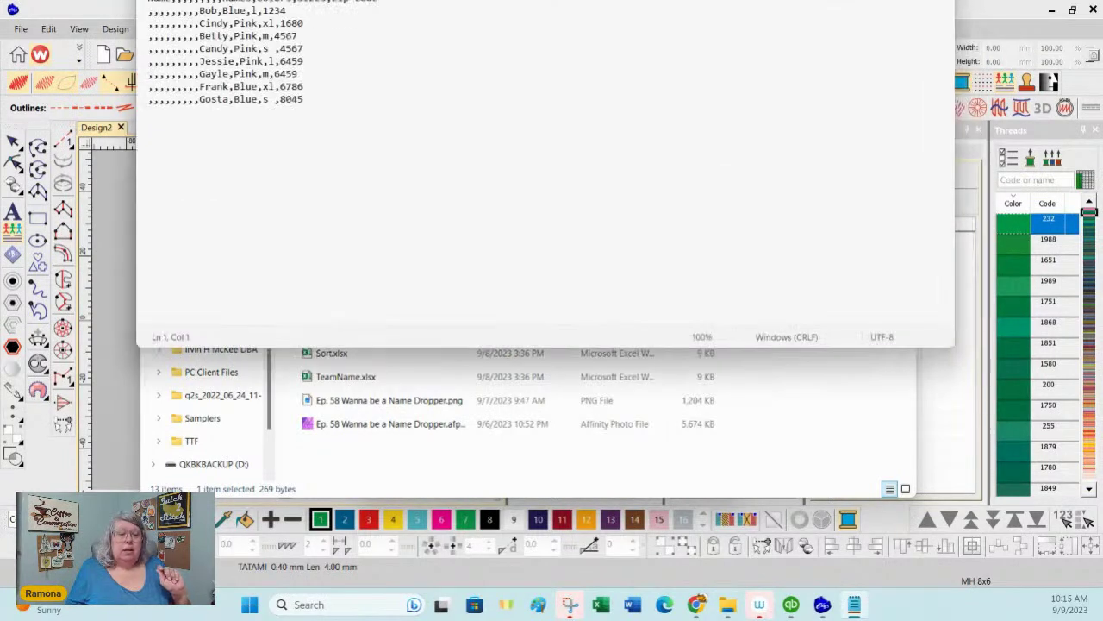
left_click_drag(475, 128, 480, 141)
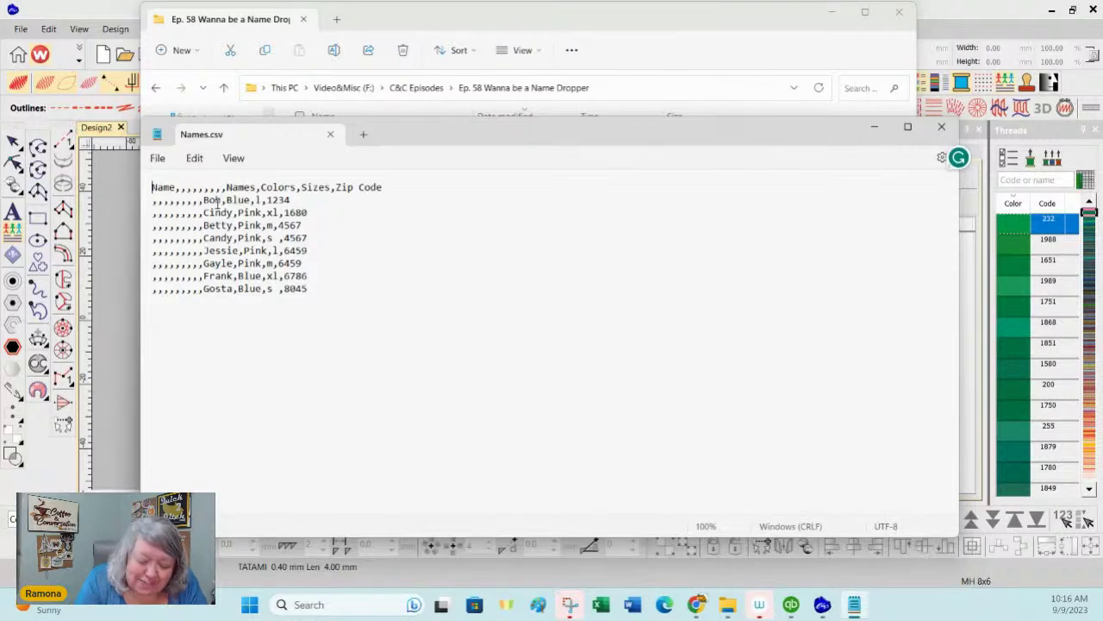
left_click_drag(385, 187, 126, 184)
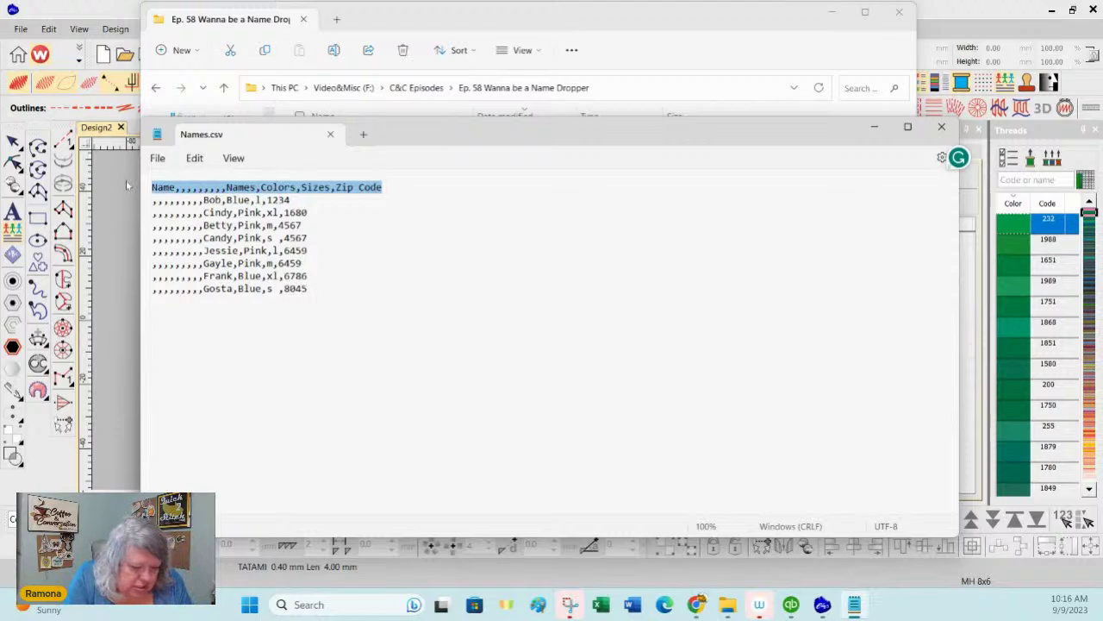
key("Delete")
left_click_drag(205, 201, 99, 159)
key("Delete")
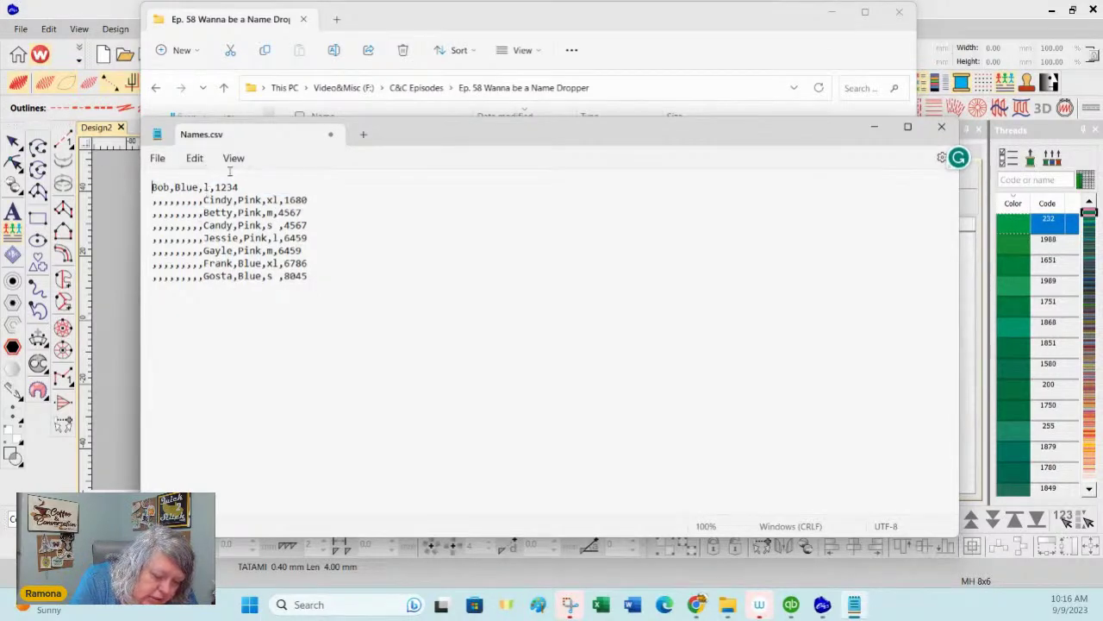
Step: Strip the leading commas, delete the Candy and Jessie rows, and close Notepad
left_click(202, 200)
key("shift+End")
key("shift+Home")
key("Delete")
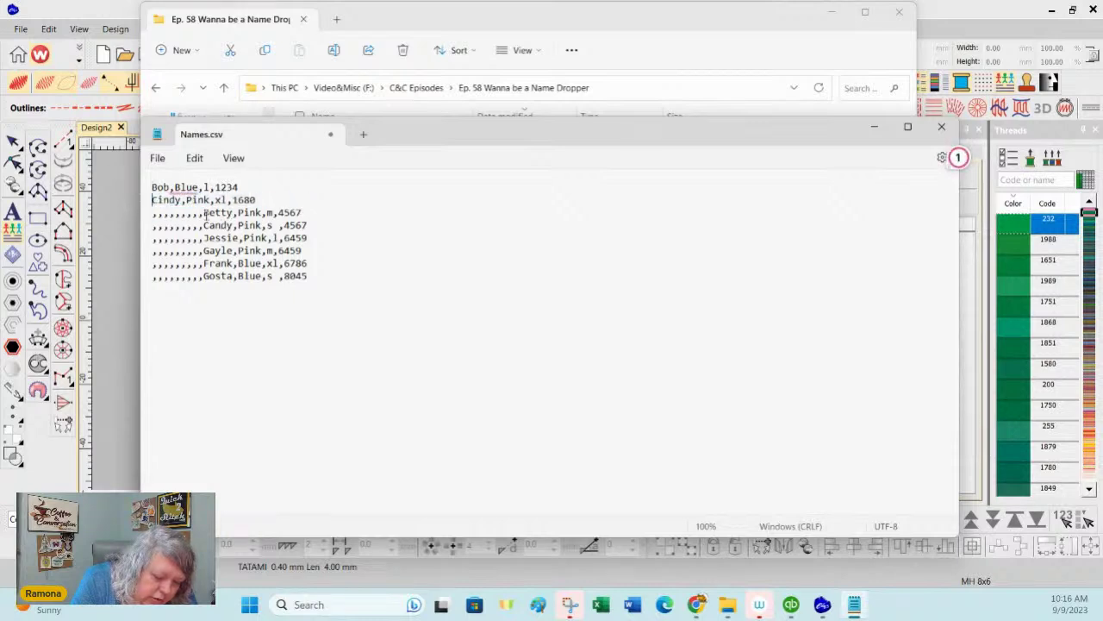
left_click_drag(203, 213, 131, 213)
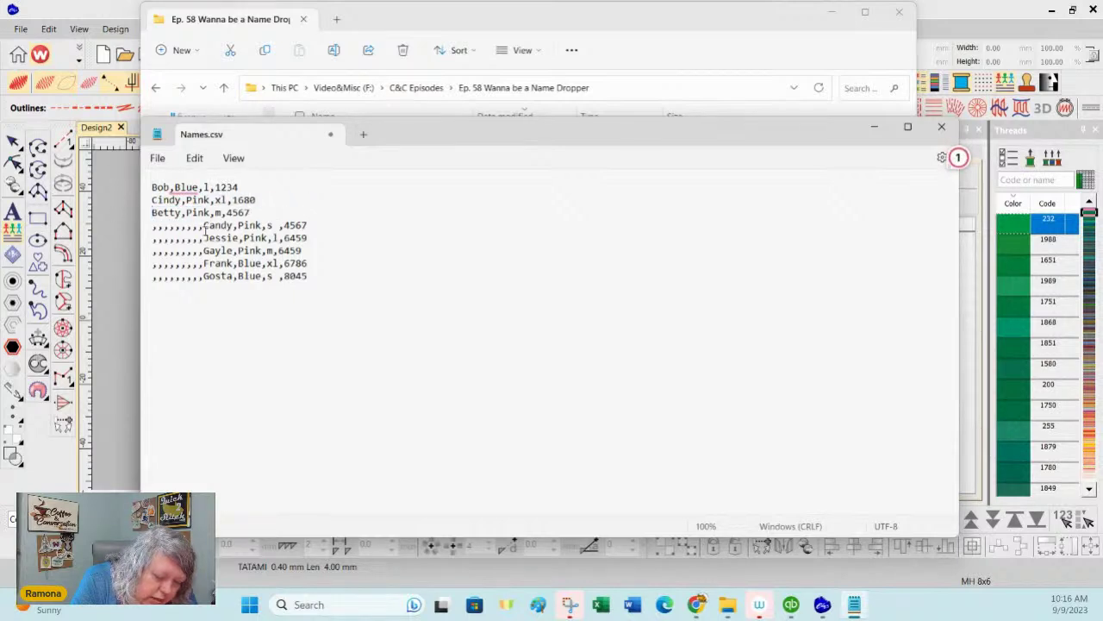
left_click_drag(203, 225, 152, 223)
key("BackSpace")
key("BackSpace")
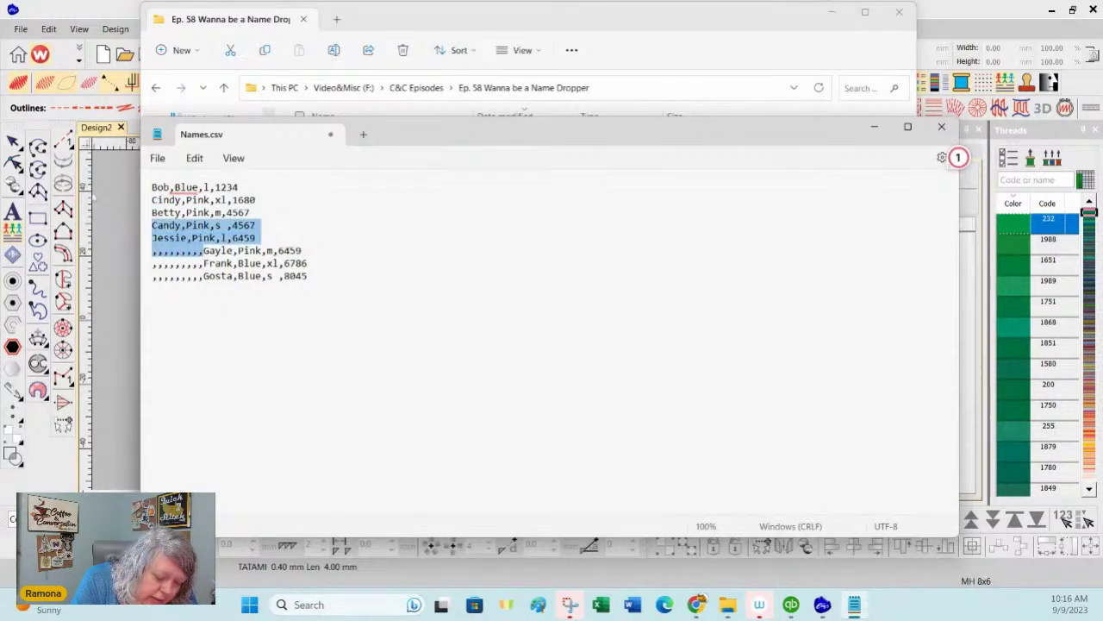
key("BackSpace")
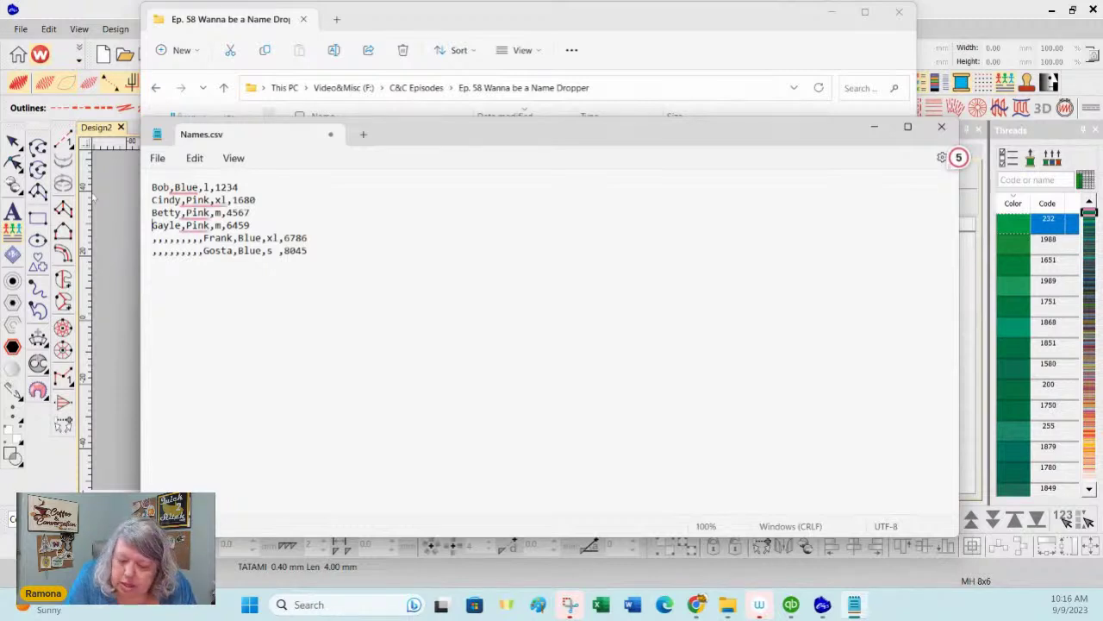
left_click(942, 127)
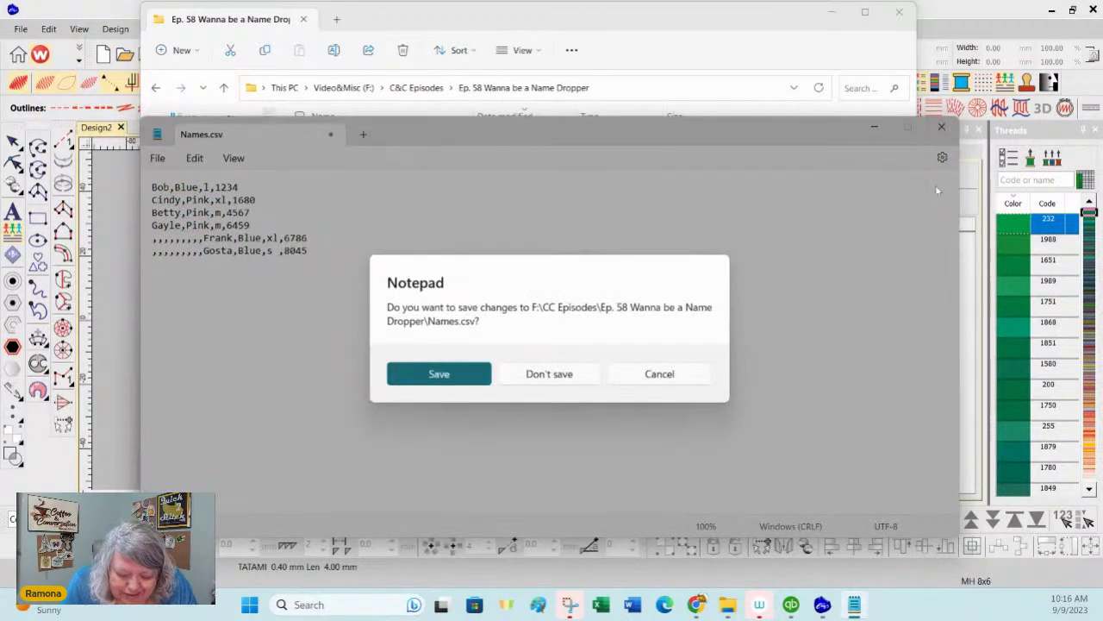
Step: Discard the Names.csv edits and bring up the context menu for TeamName-Sort.csv
left_click(561, 376)
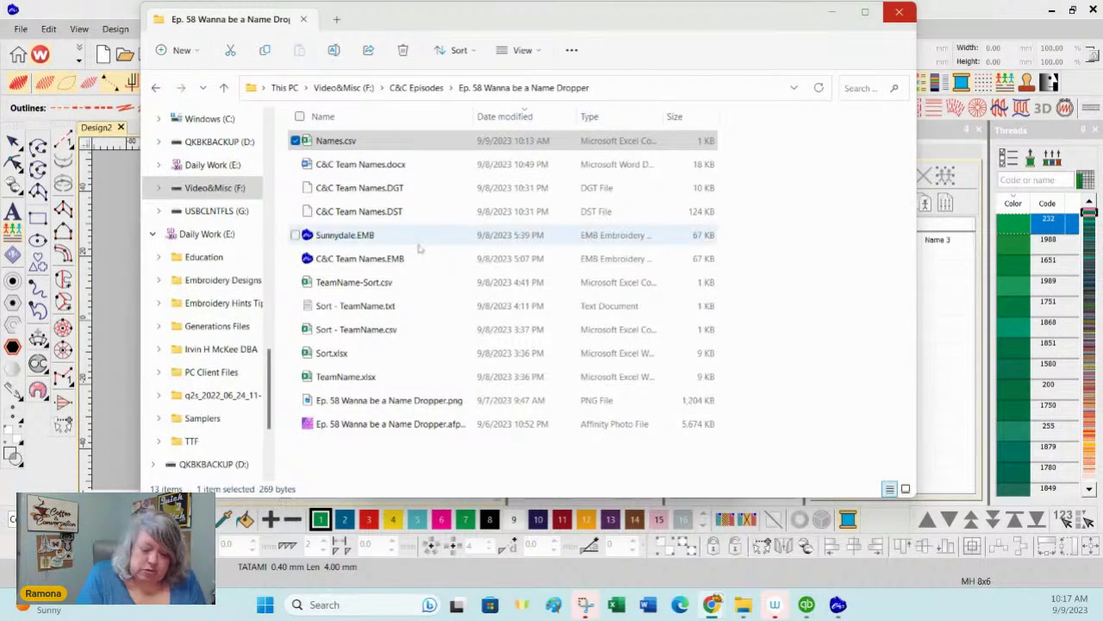
right_click(383, 287)
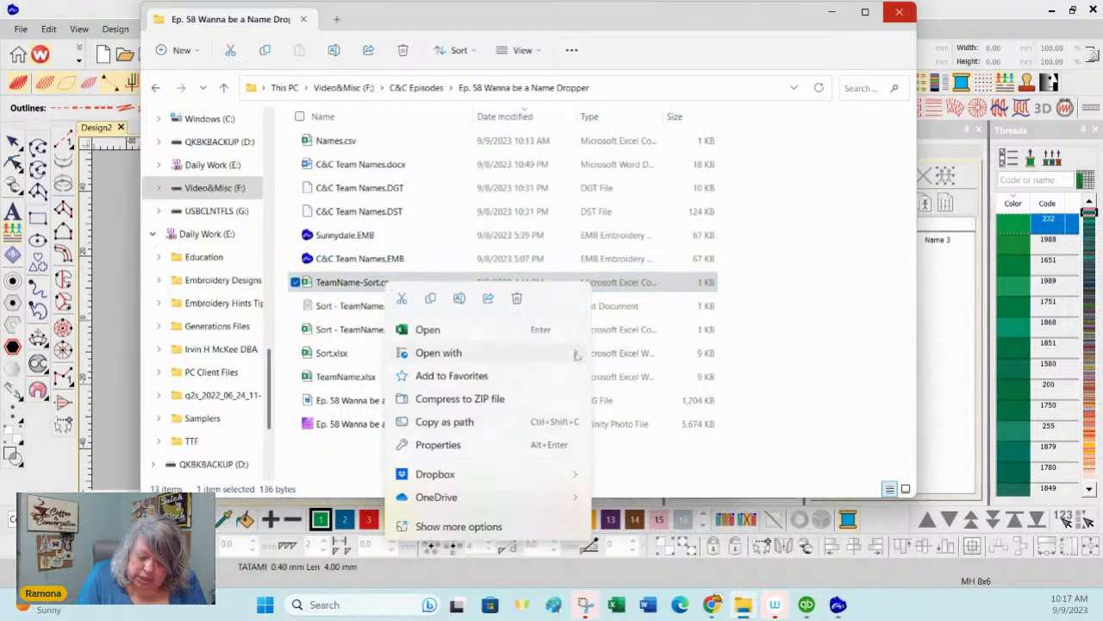
Step: Copy all rows of TeamName-Sort.csv in Notepad, then minimize Notepad and File Explorer
mouse_move(571, 352)
left_click(653, 377)
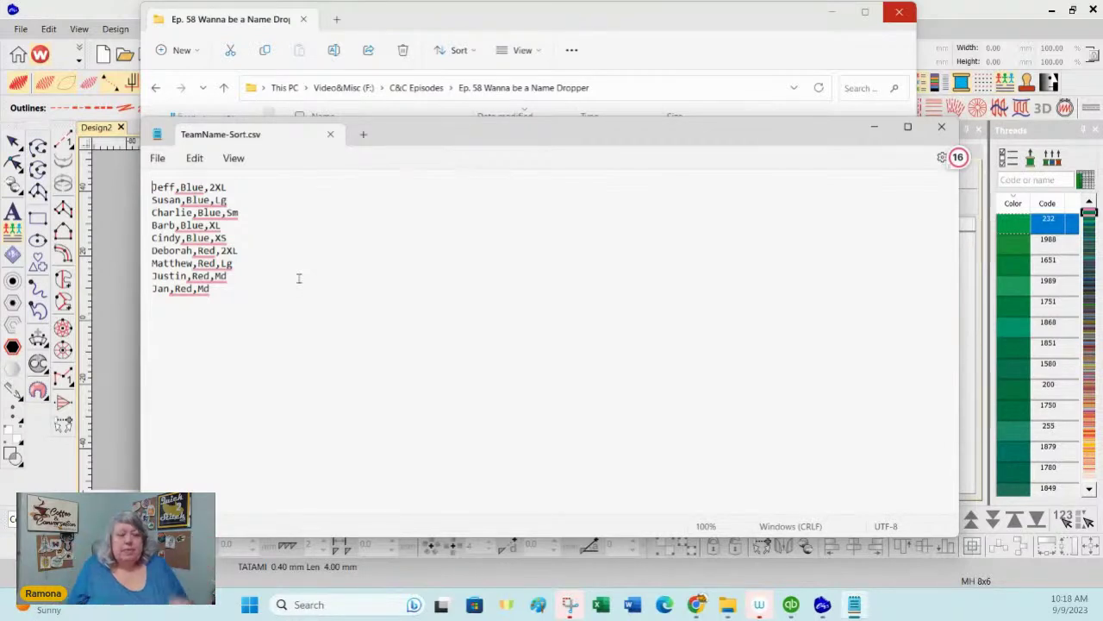
left_click_drag(210, 290, 153, 187)
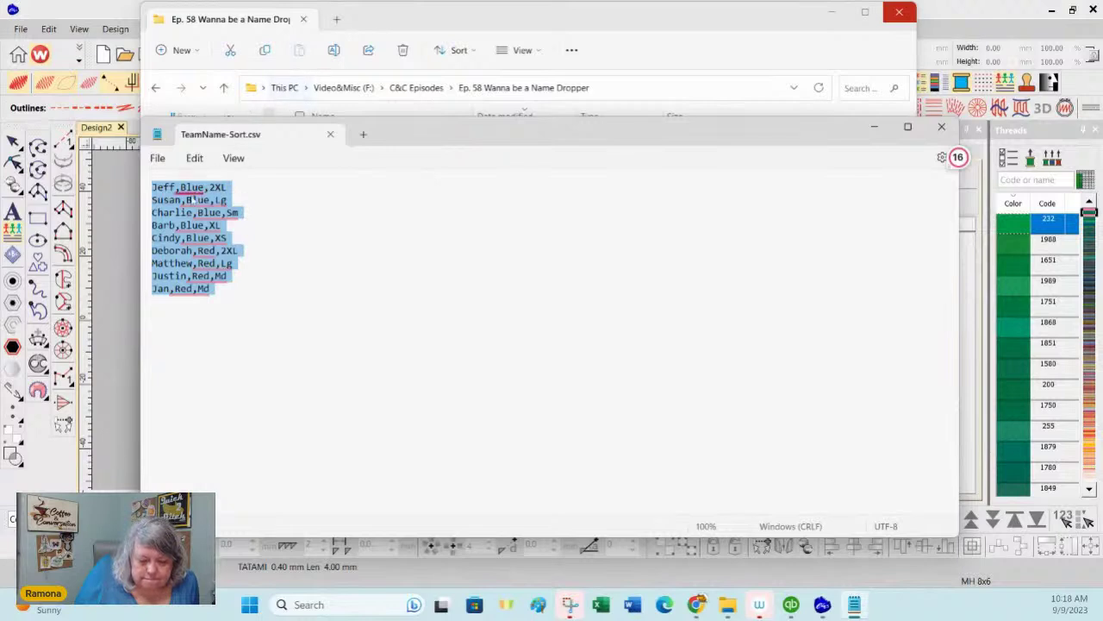
right_click(189, 229)
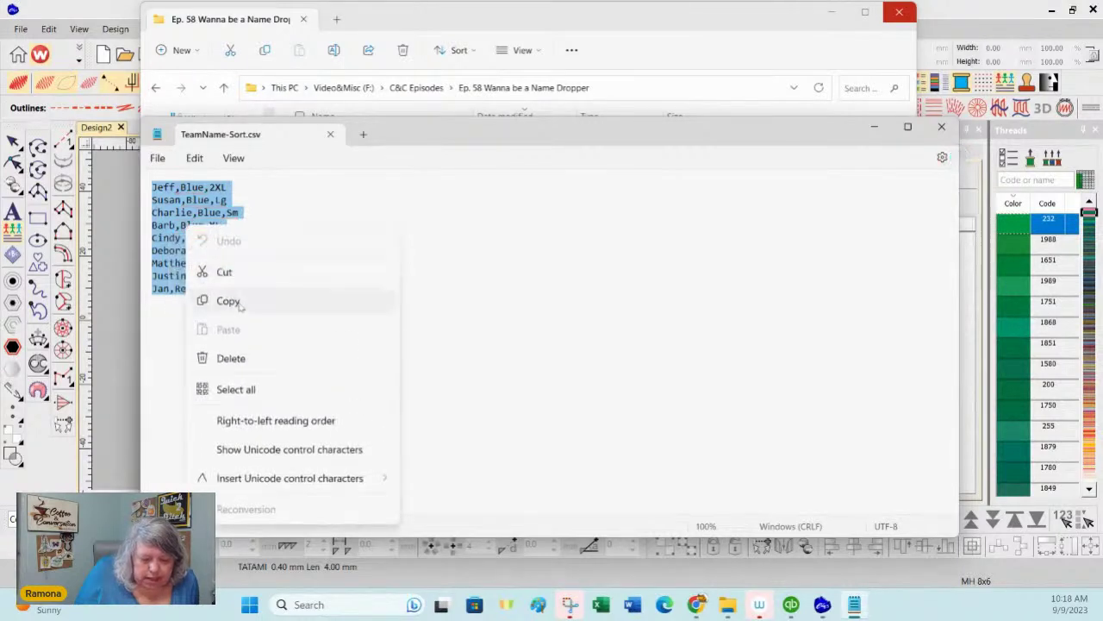
left_click(229, 301)
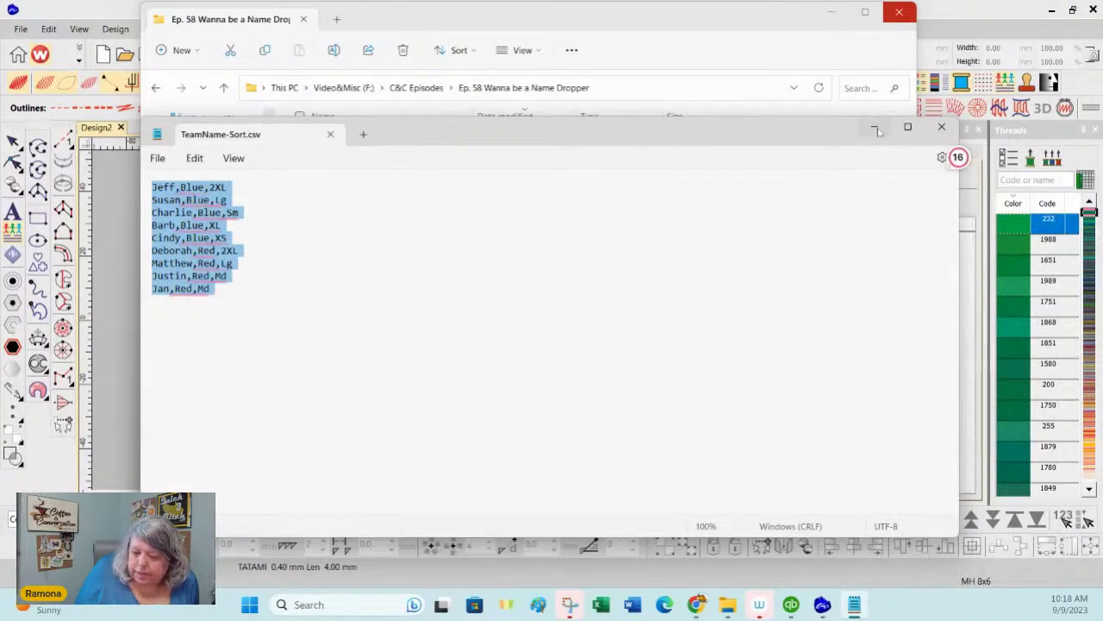
left_click(877, 131)
left_click(832, 12)
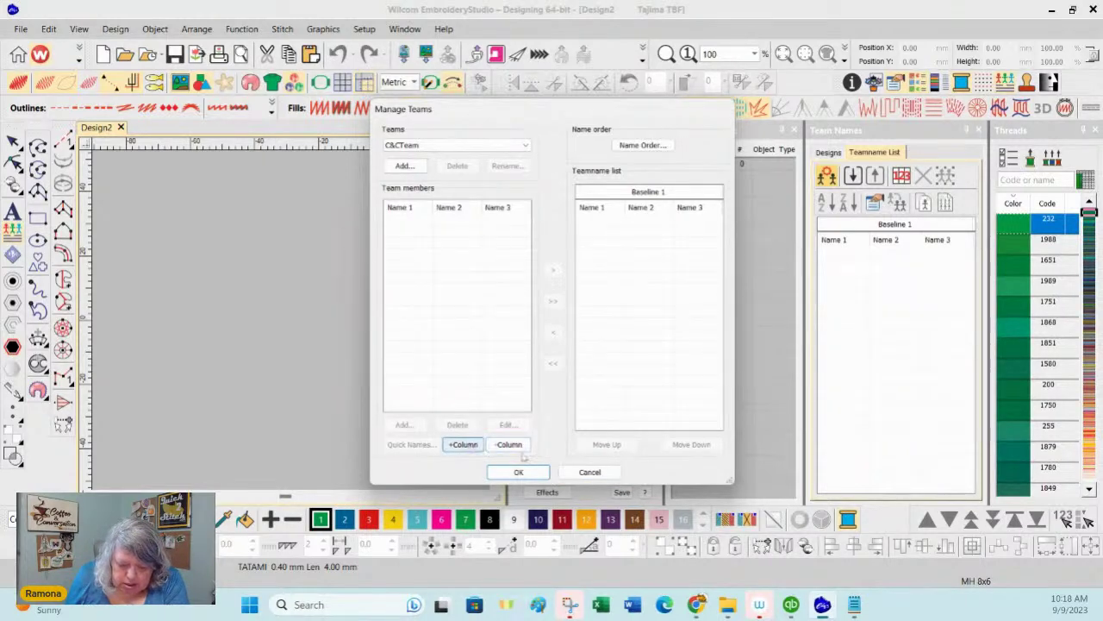
Step: Reopen Manage Teams, switch to C&CTeam, and open the Quick Names box for pasting
left_click(590, 472)
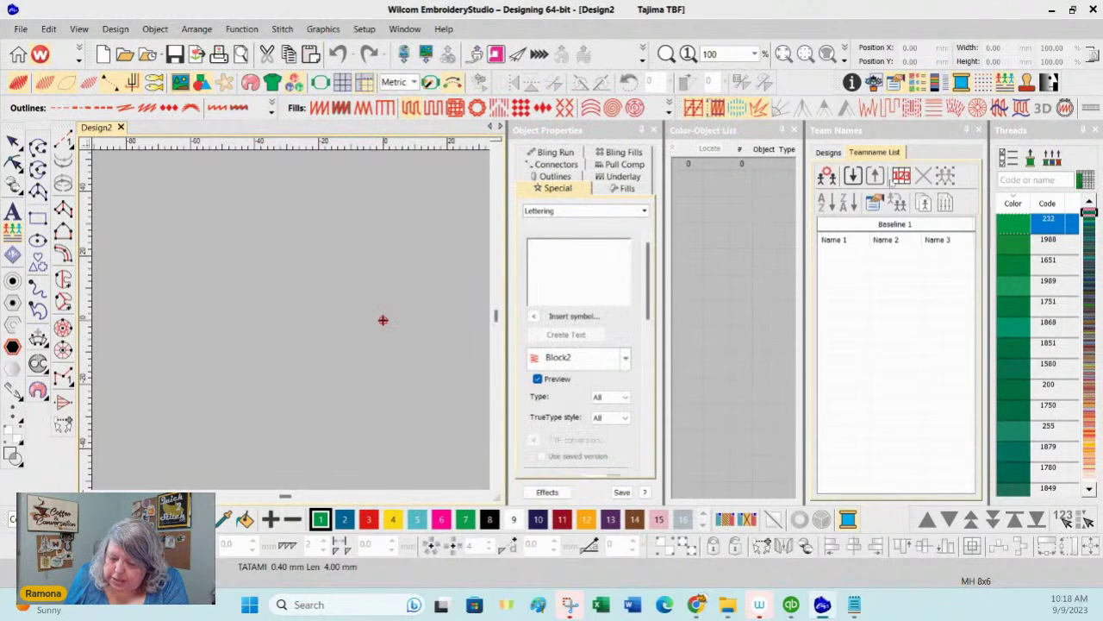
left_click(827, 175)
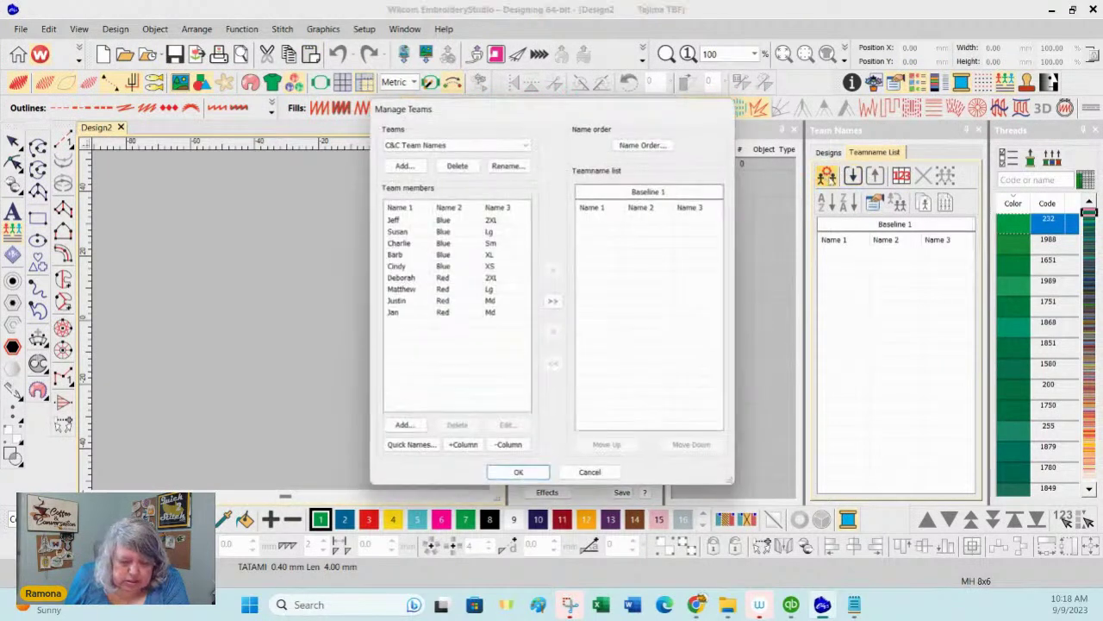
left_click(433, 147)
left_click(401, 176)
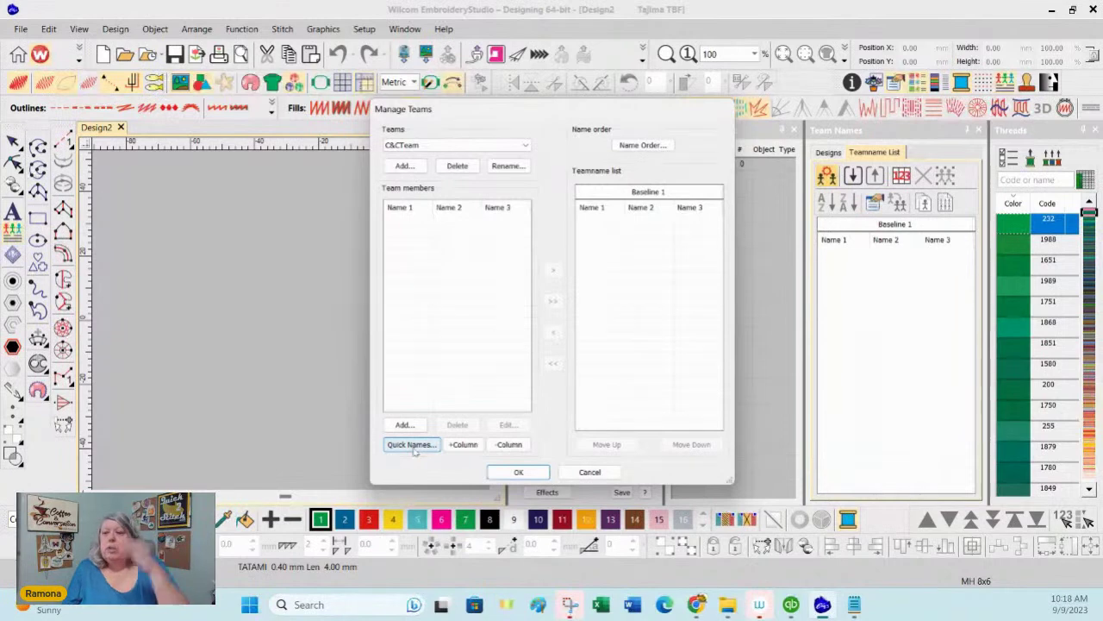
left_click(412, 445)
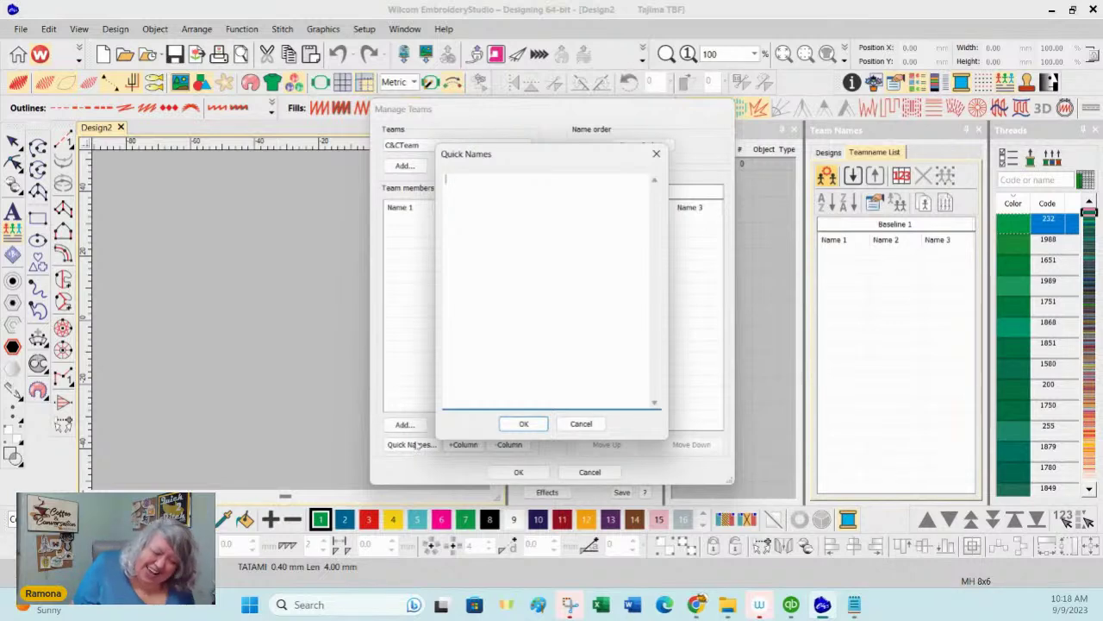
right_click(481, 212)
Step: Paste the name, colour and size rows into Quick Names and accept them into C&CTeam
left_click(373, 269)
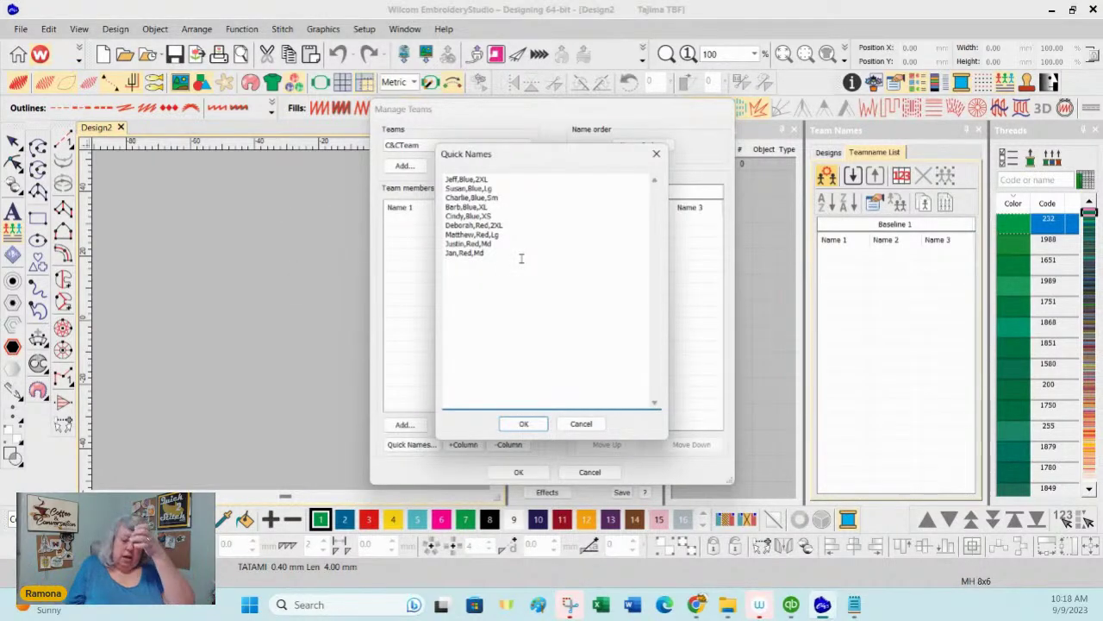
left_click(523, 423)
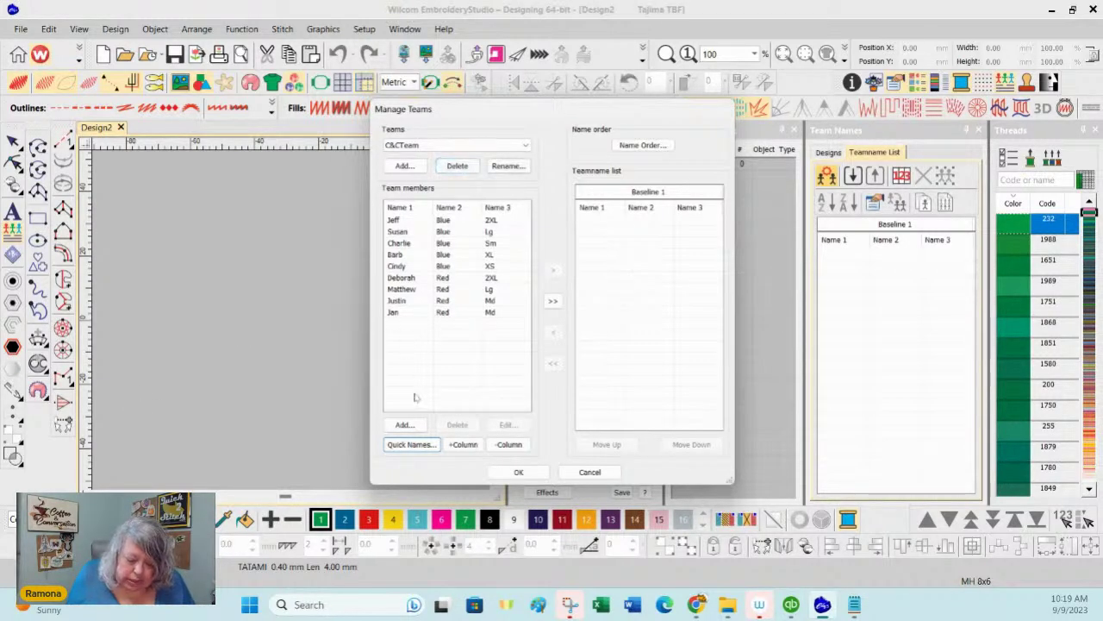
left_click(405, 424)
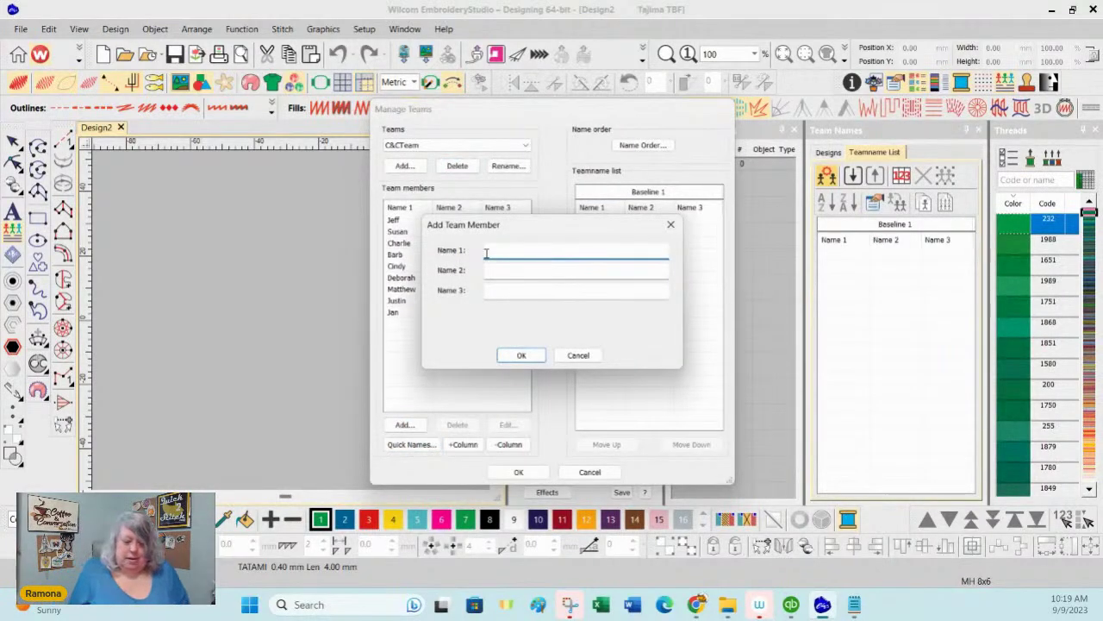
Step: Add team member Frank with Blue and Med as Name 2 and Name 3
type("Frank")
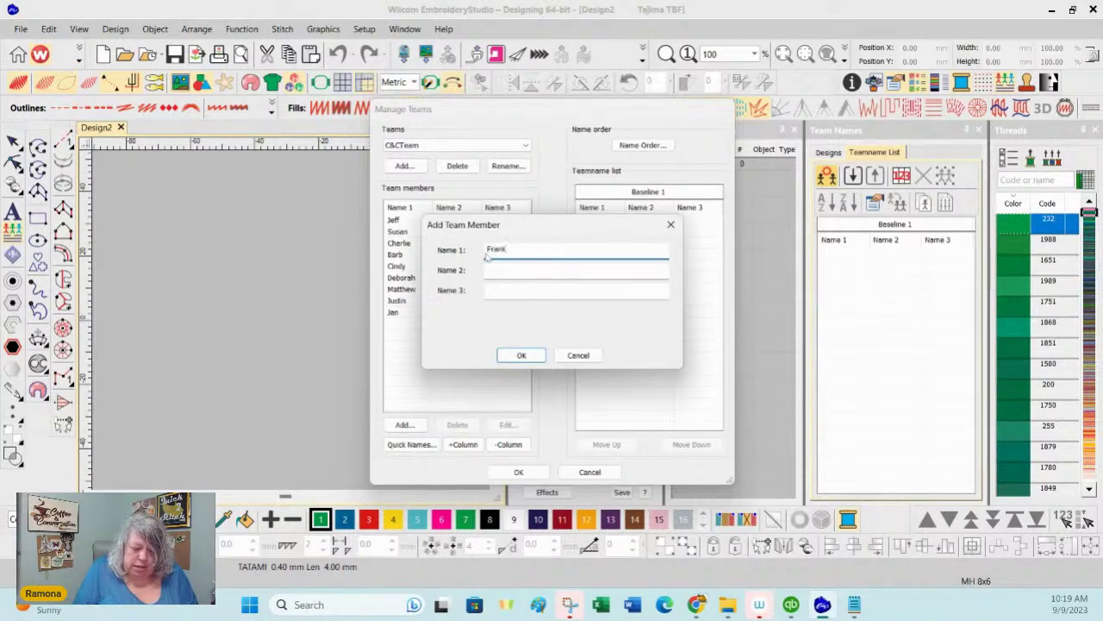
key("Tab")
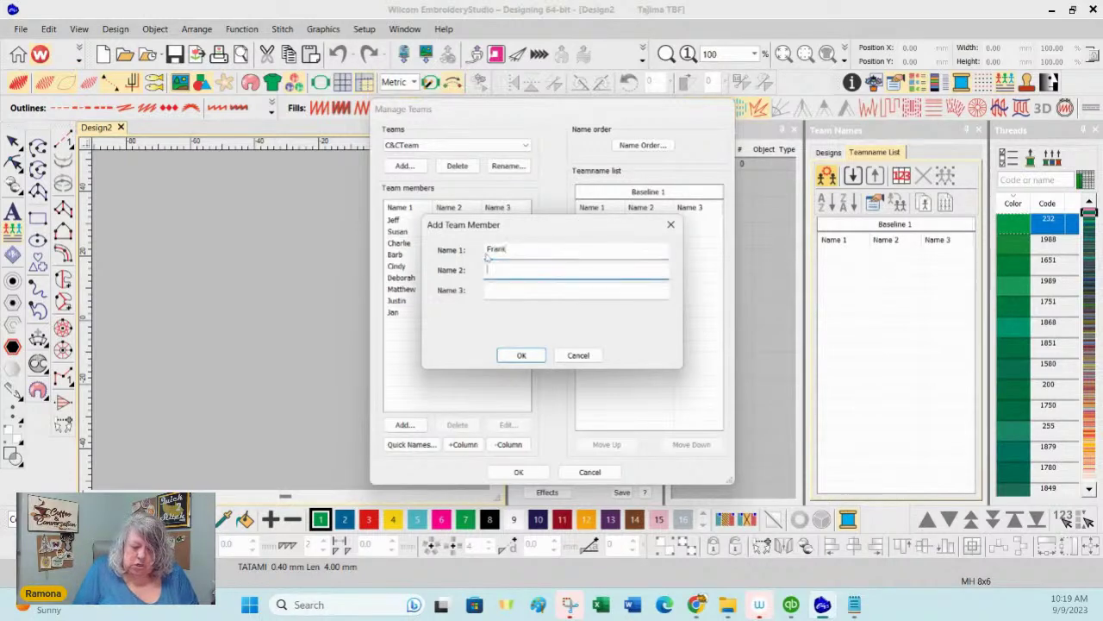
type("Blue")
key("Tab")
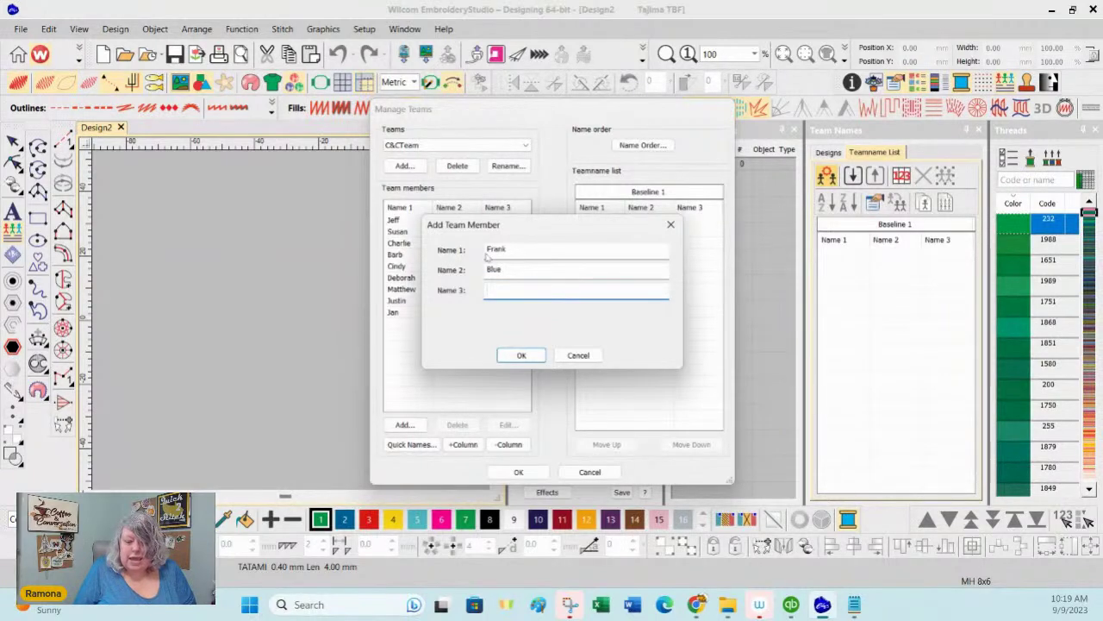
type("Med")
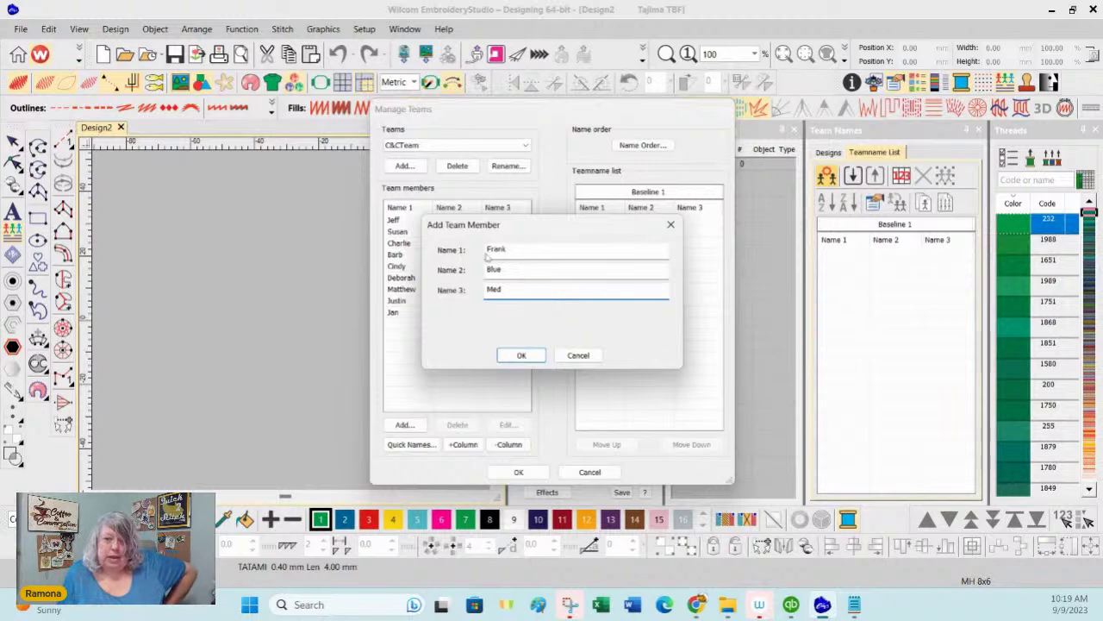
left_click(520, 356)
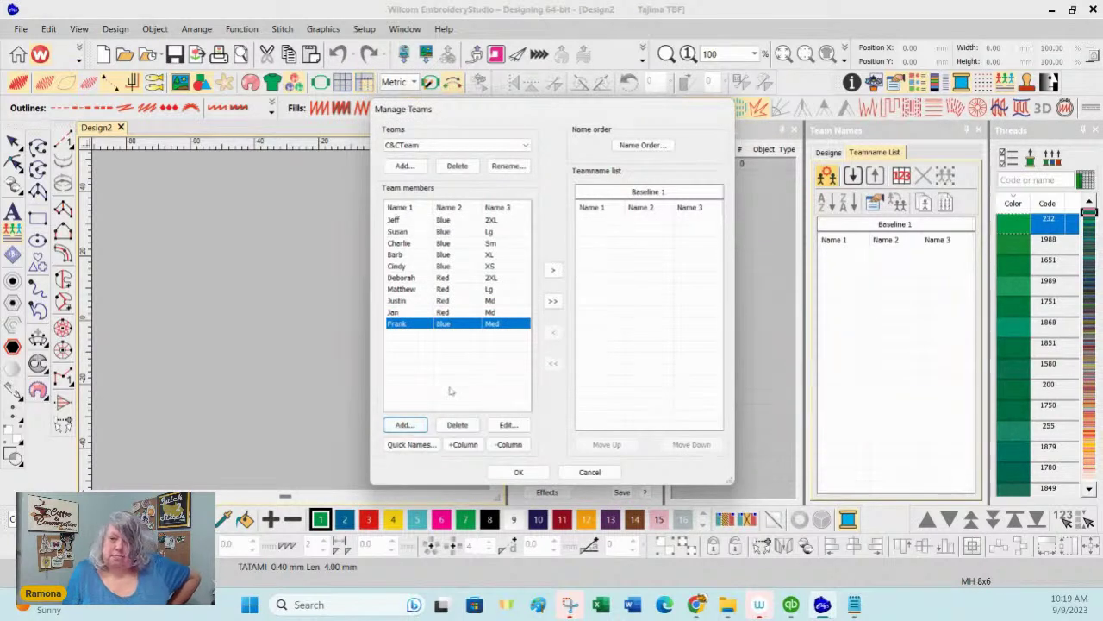
left_click(449, 391)
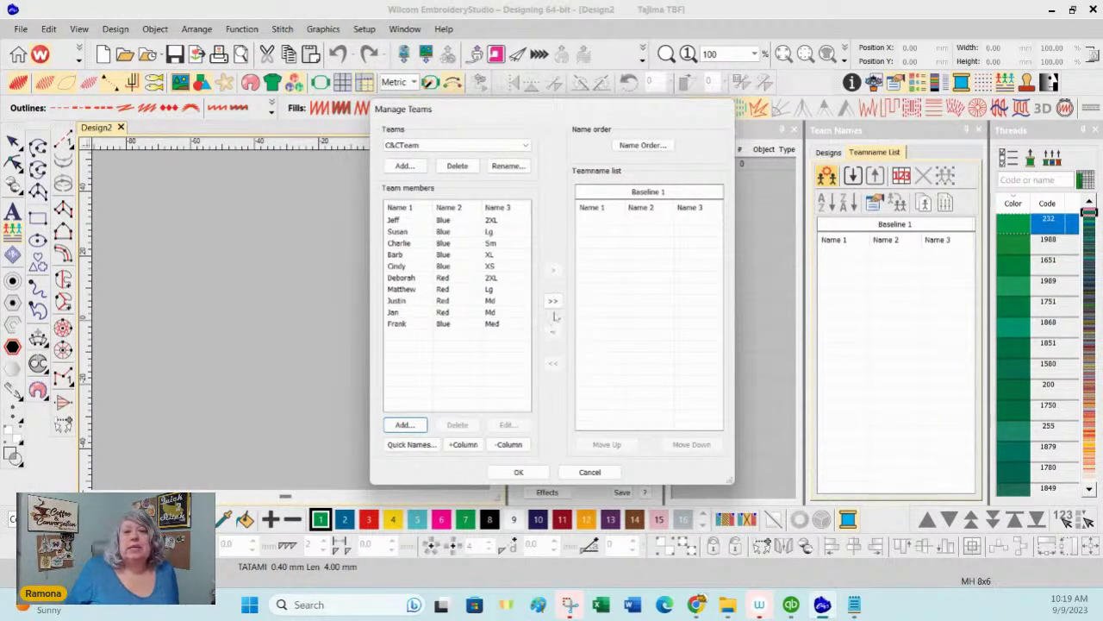
Step: Add all ten C&CTeam members to the Baseline 1 team name list and bring up Name Order
left_click(553, 301)
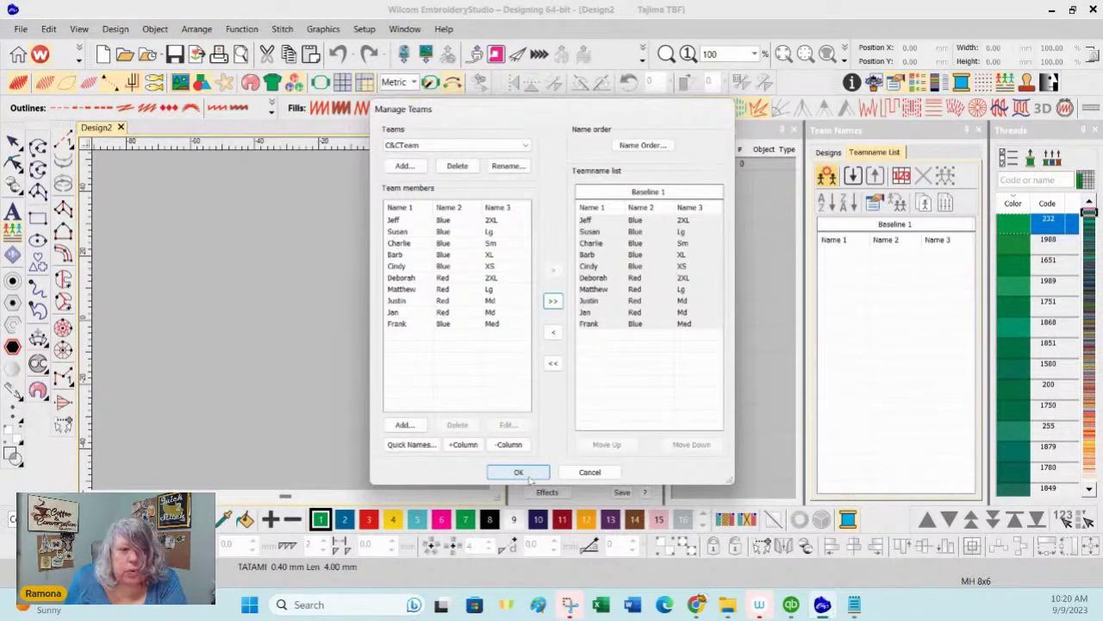
left_click(642, 145)
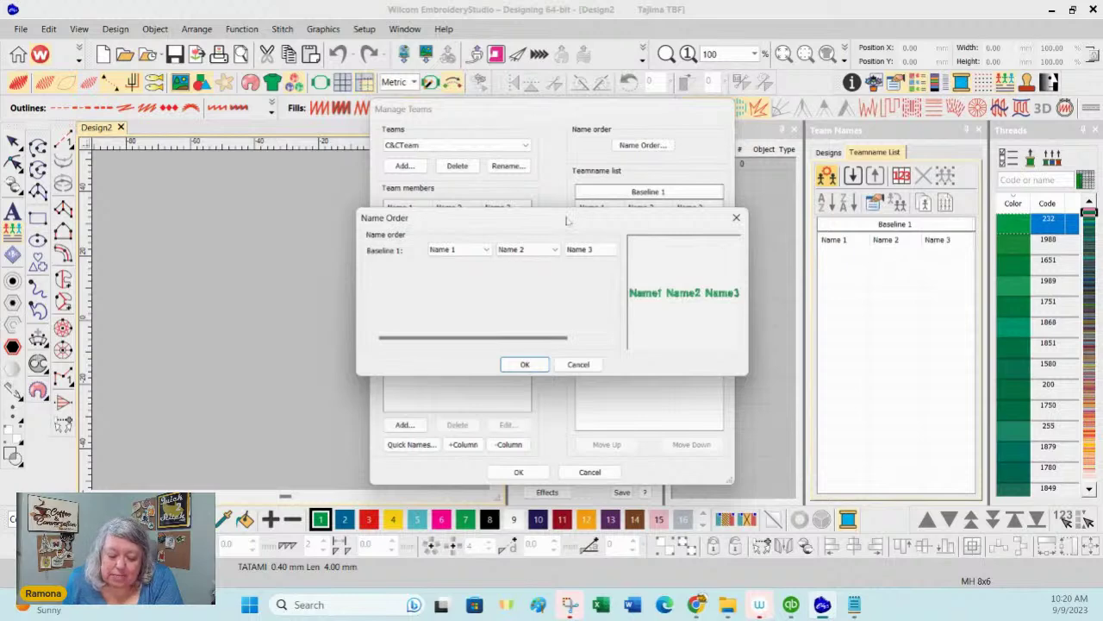
Step: Keep only Name 1 in the baseline name order, then confirm to create ten name lettering objects
left_click_drag(566, 222, 576, 296)
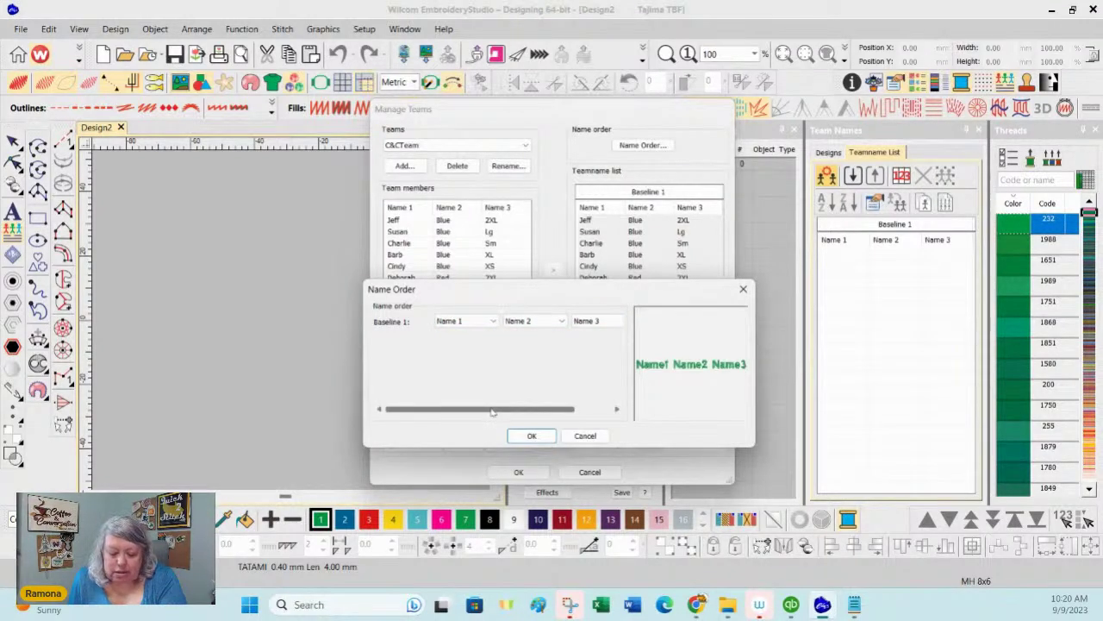
left_click_drag(492, 411, 550, 411)
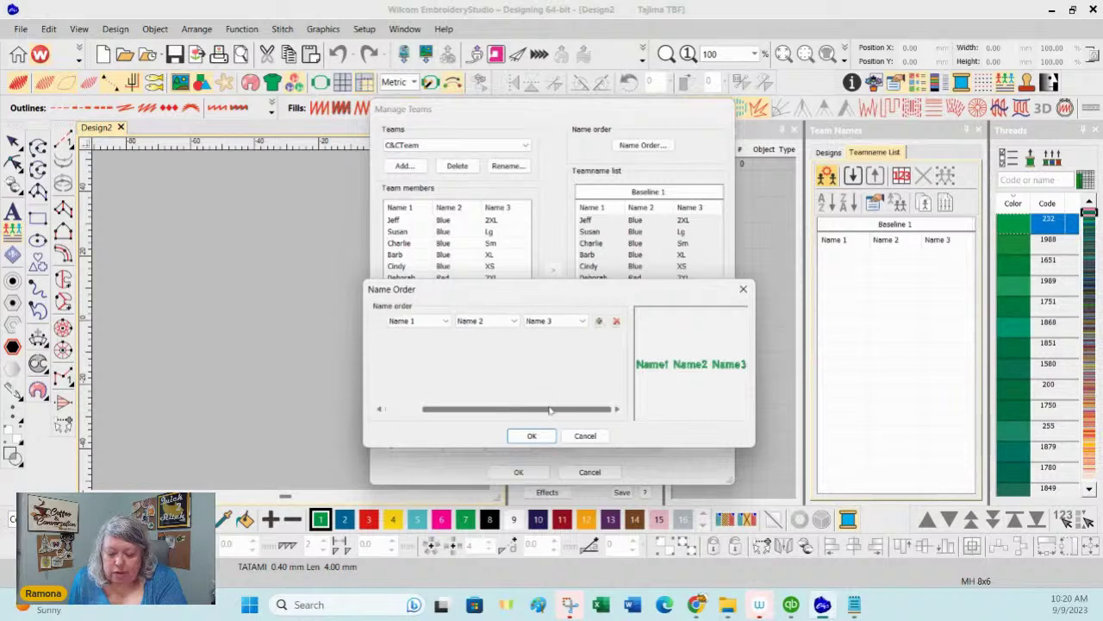
left_click(598, 321)
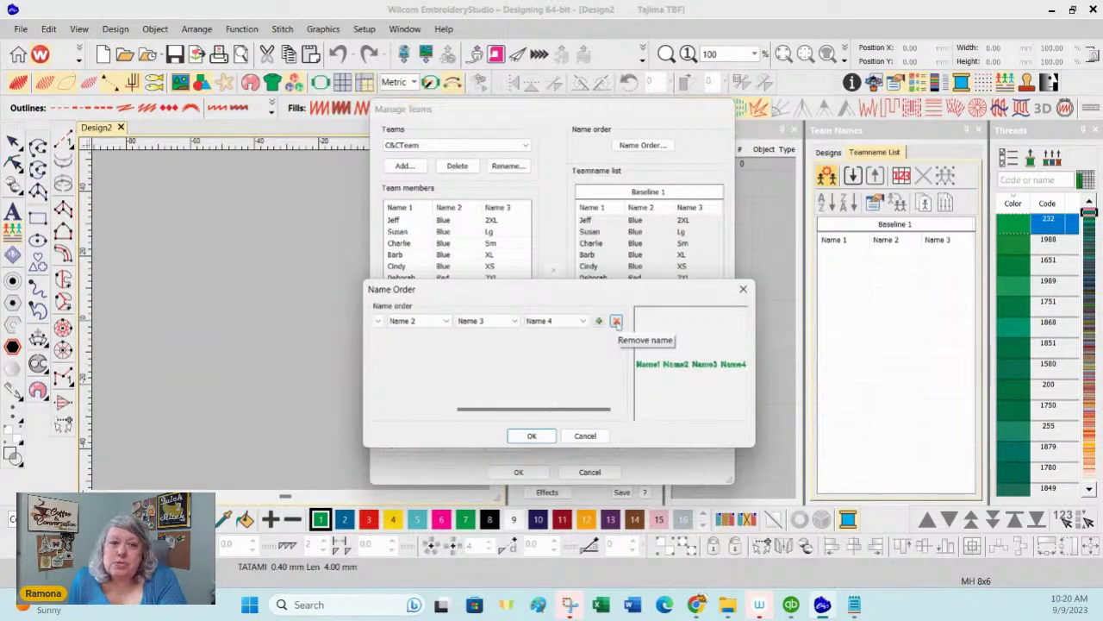
left_click(616, 322)
left_click(616, 322)
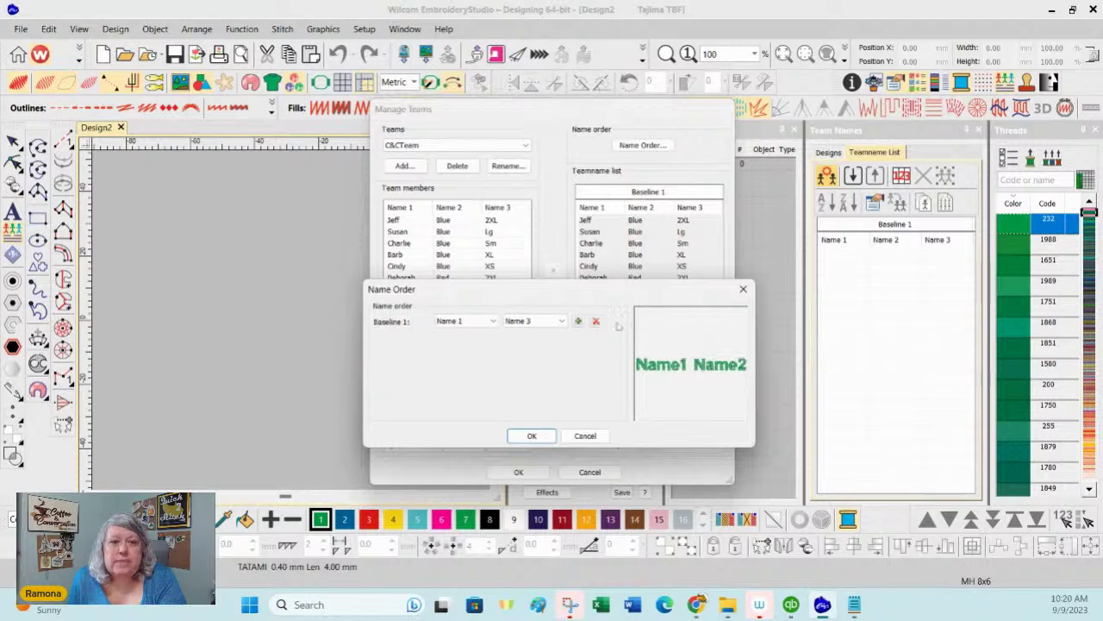
left_click(596, 320)
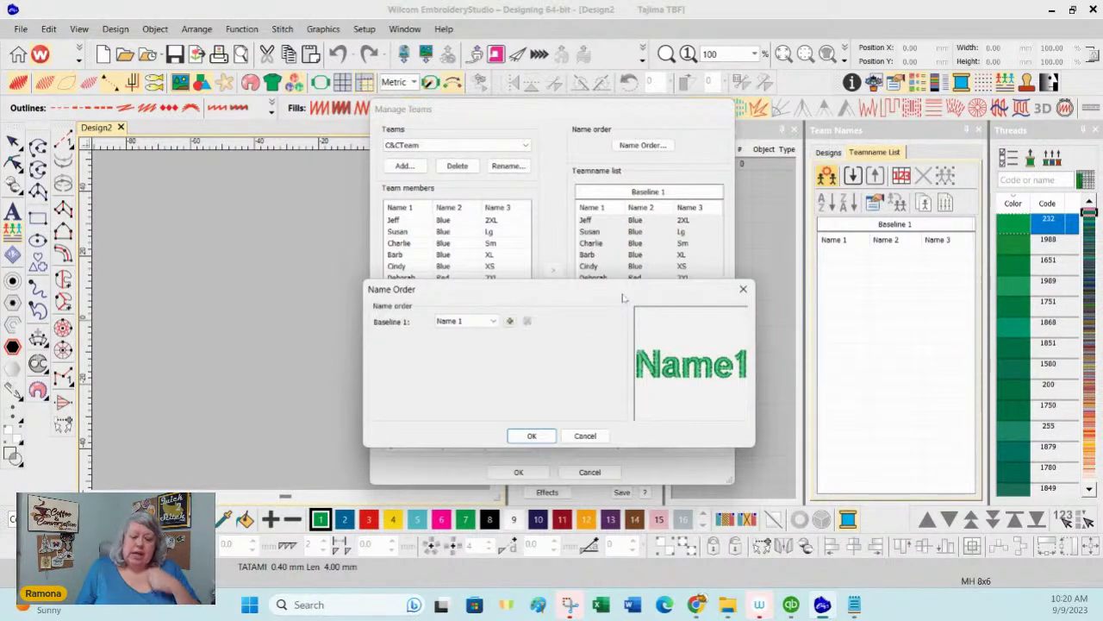
left_click(531, 436)
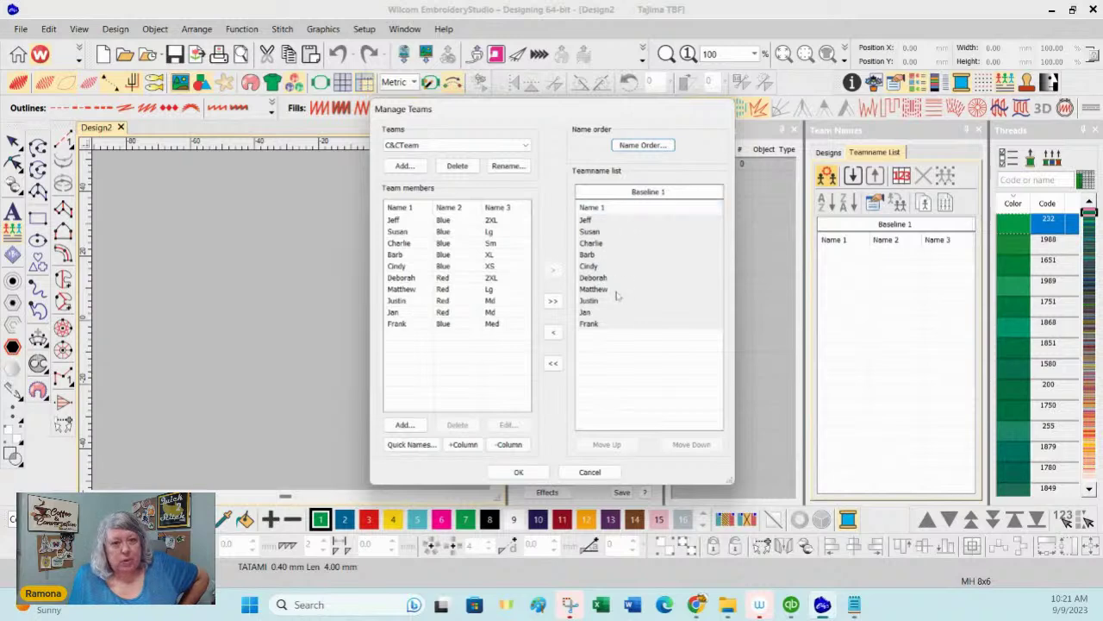
left_click(507, 473)
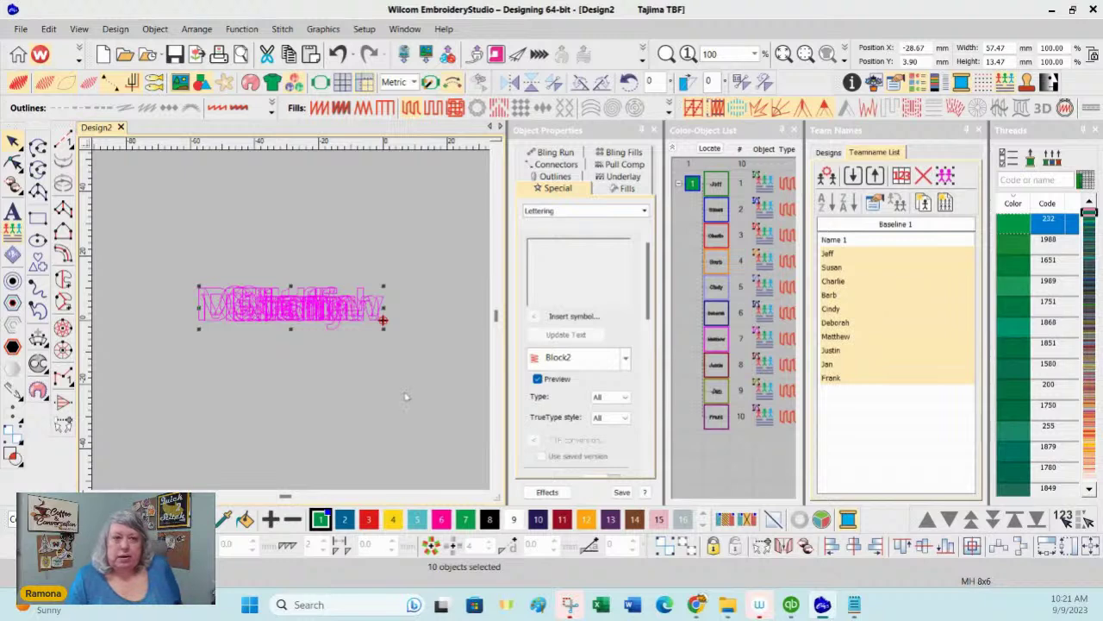
Step: Preview each team name from Jeff down to Frank, then select all ten names together
left_click(844, 257)
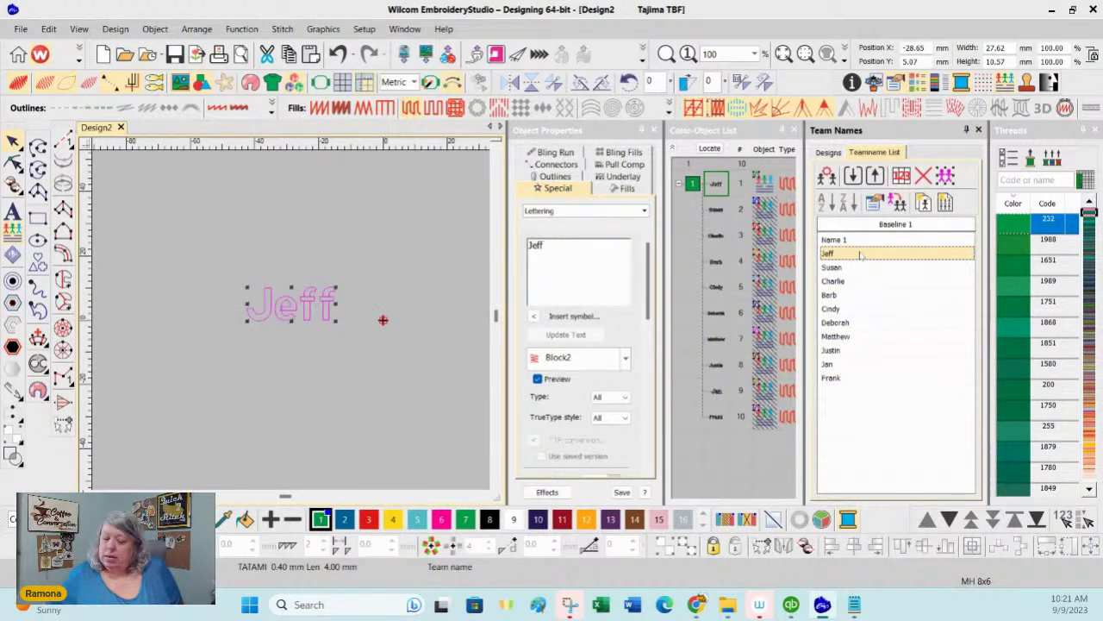
key("Down")
key("Down")
key("Down")
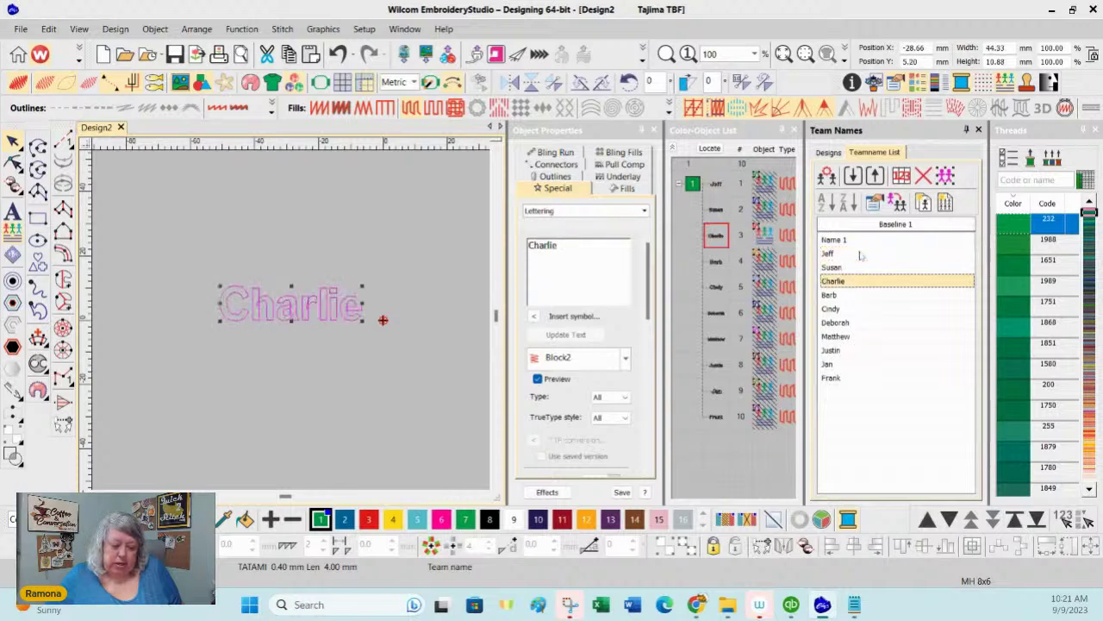
key("Down")
key("Down")
key("Down")
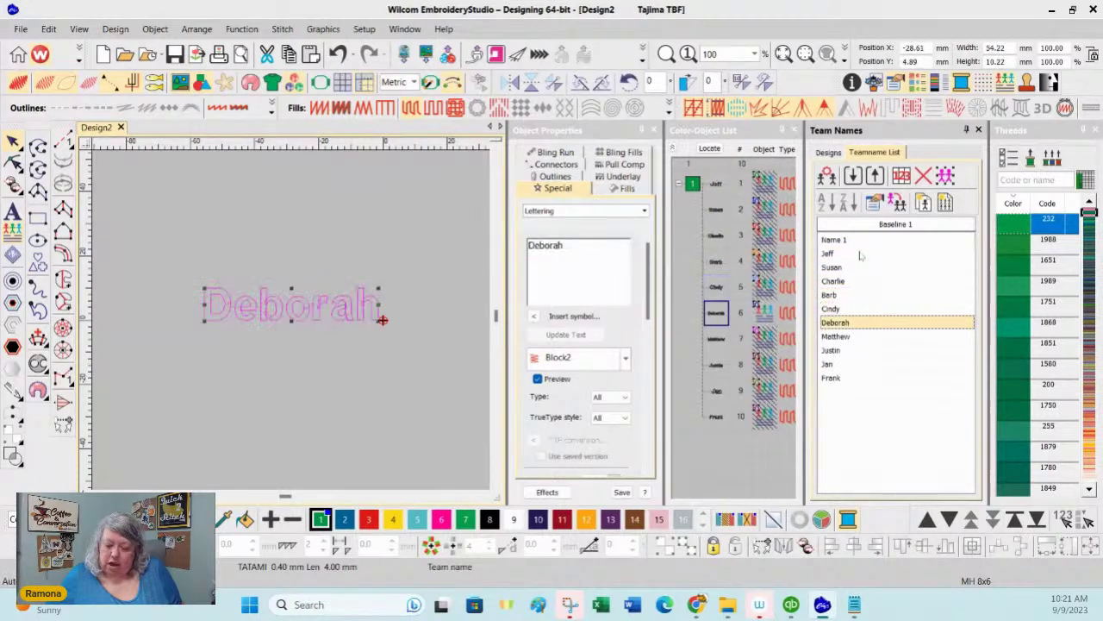
key("Down")
key("Down")
key("Down")
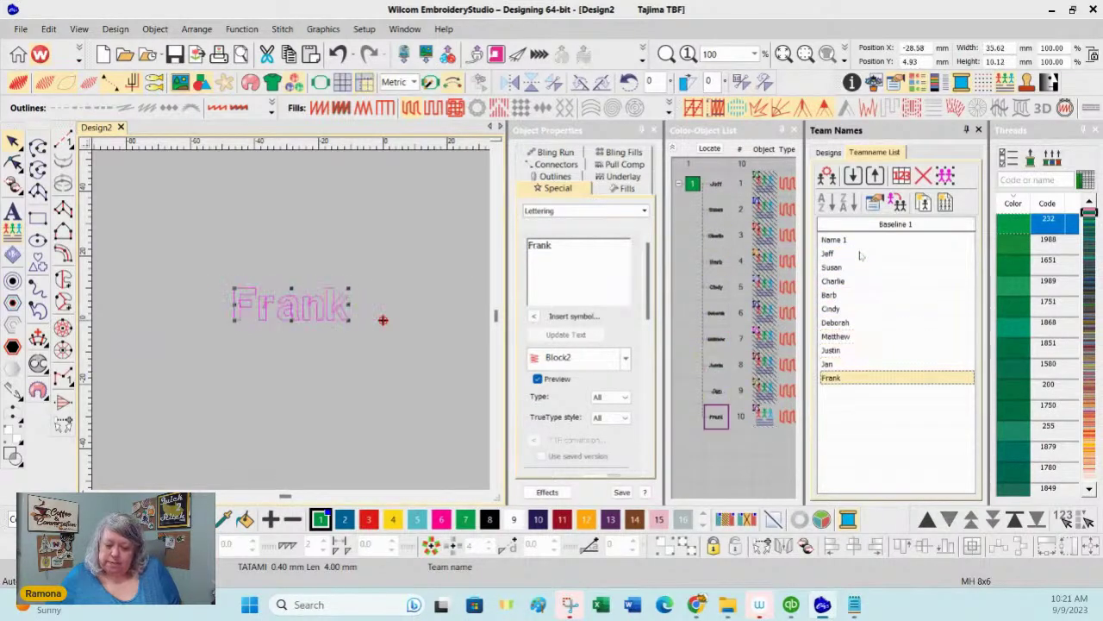
left_click(897, 424)
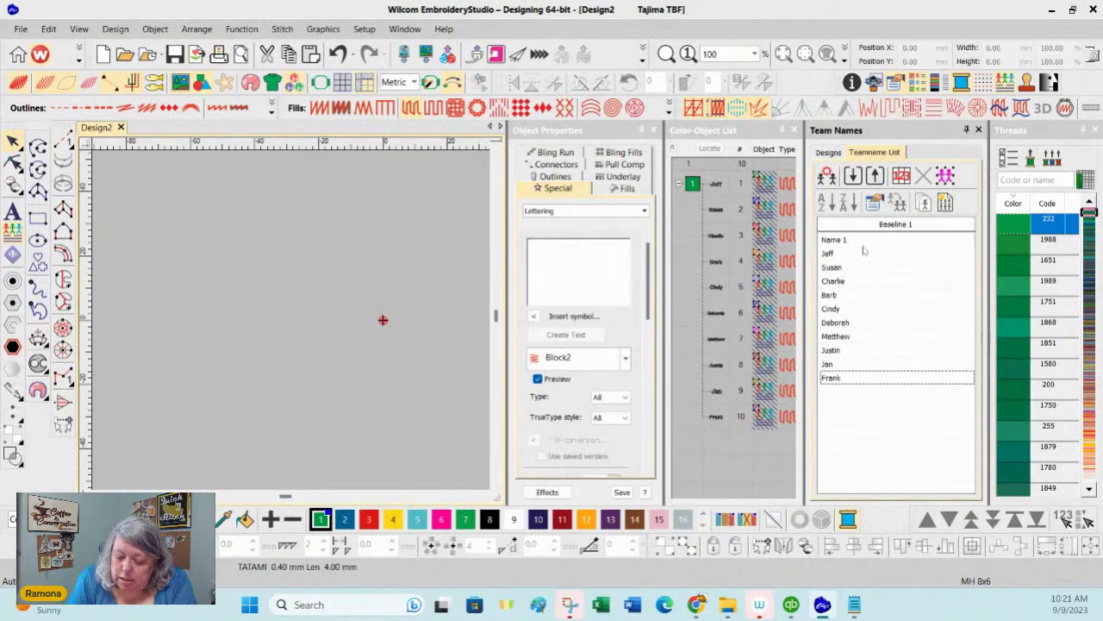
left_click(938, 226)
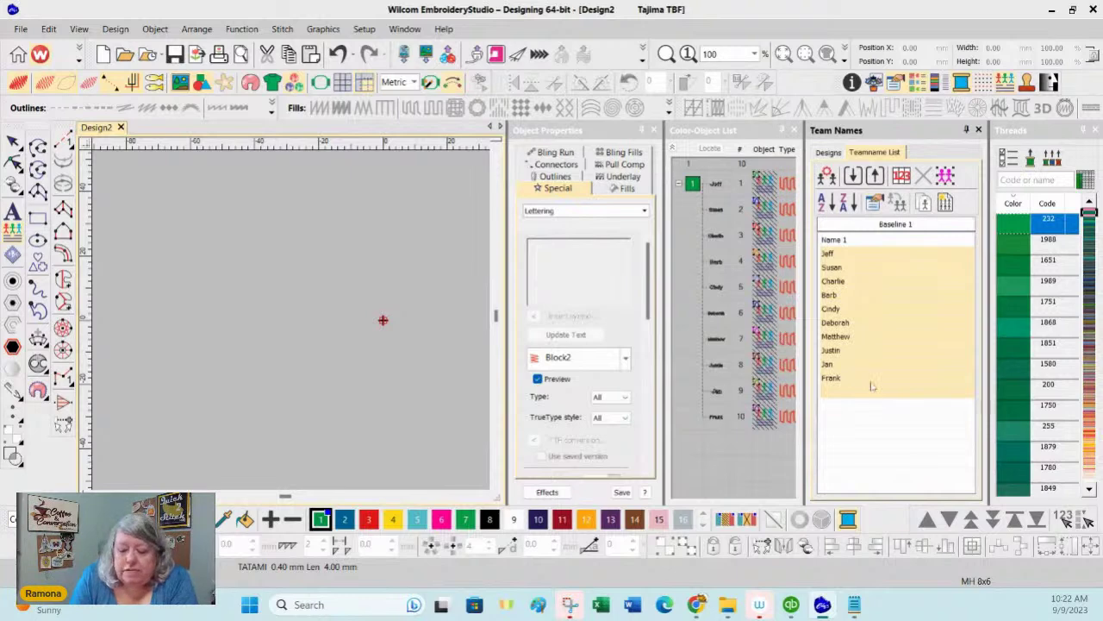
Step: Select all ten names and change them to Book Script font in thread colour 2
left_click(880, 240)
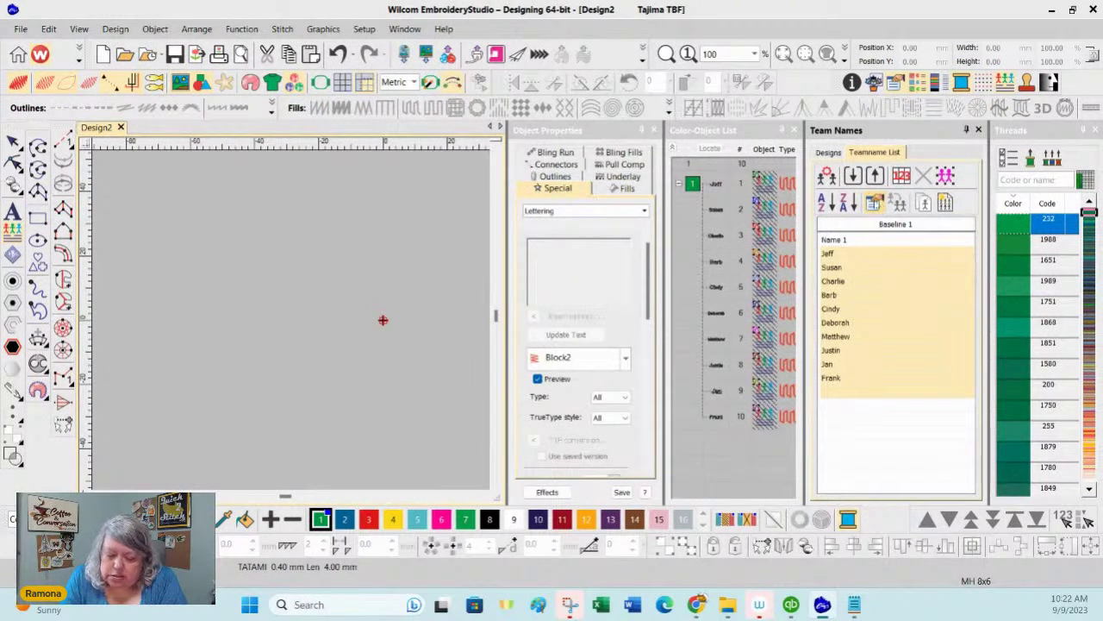
left_click(909, 266)
left_click(876, 257)
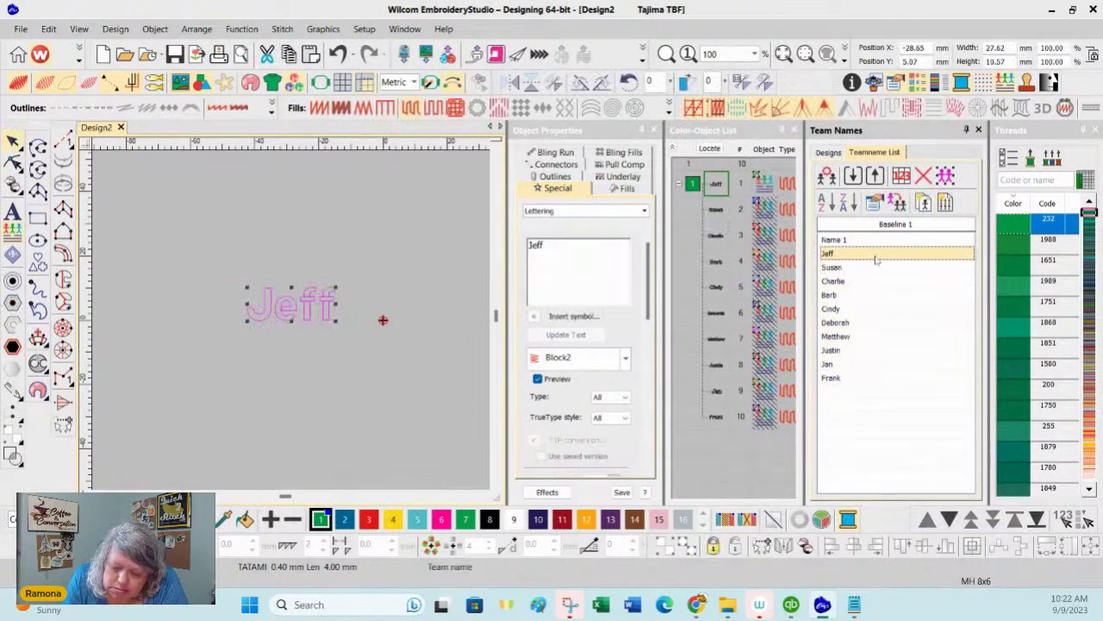
left_click(880, 380, "shift")
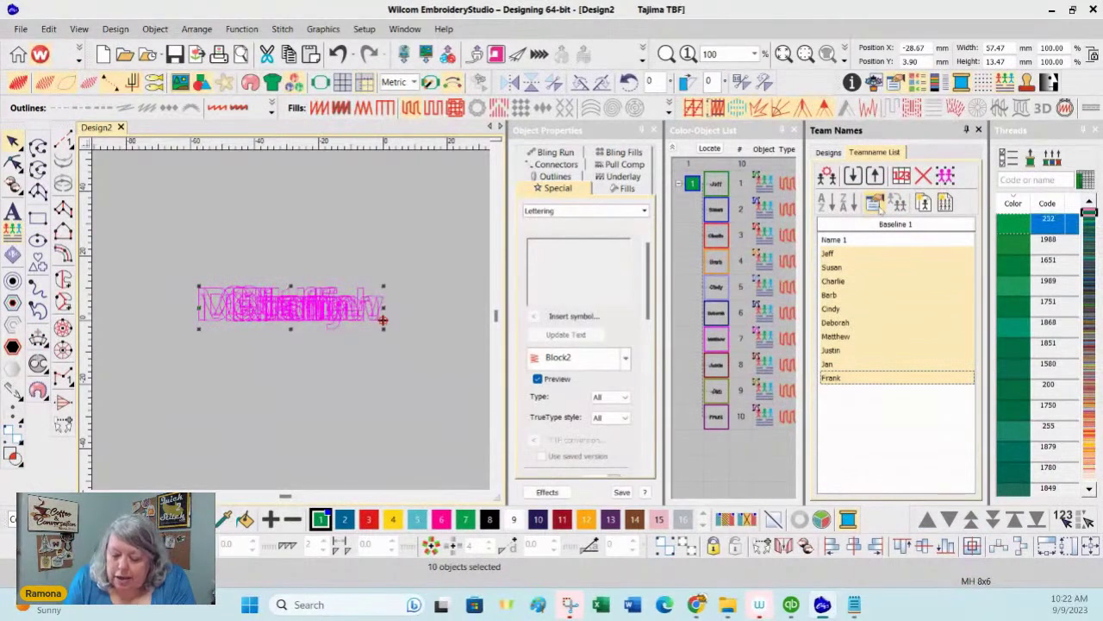
left_click(626, 361)
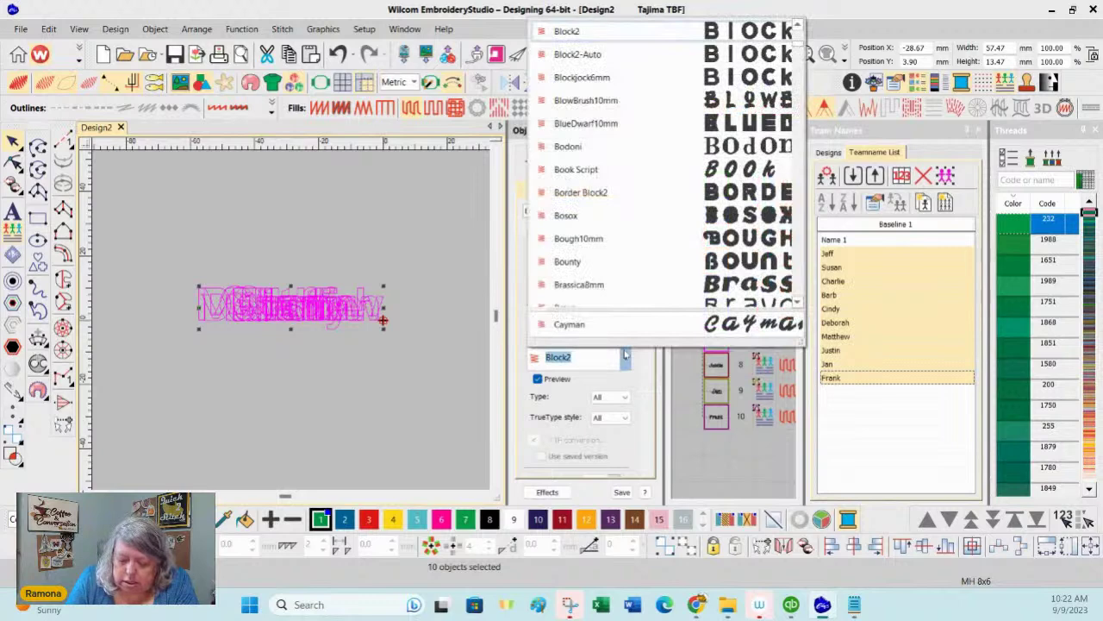
left_click(754, 170)
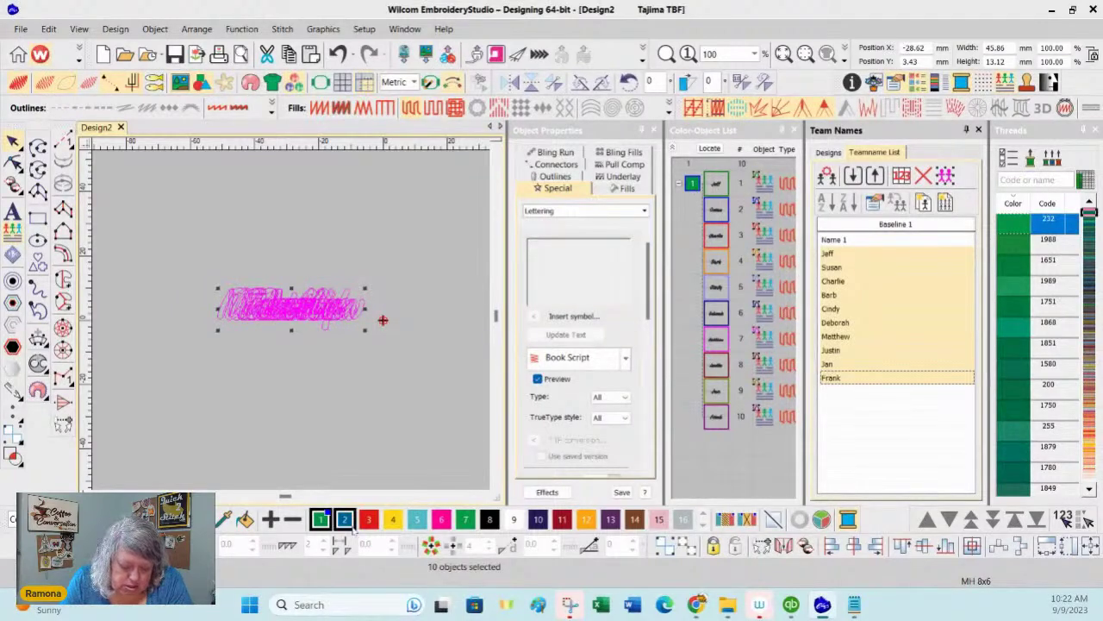
left_click(345, 519)
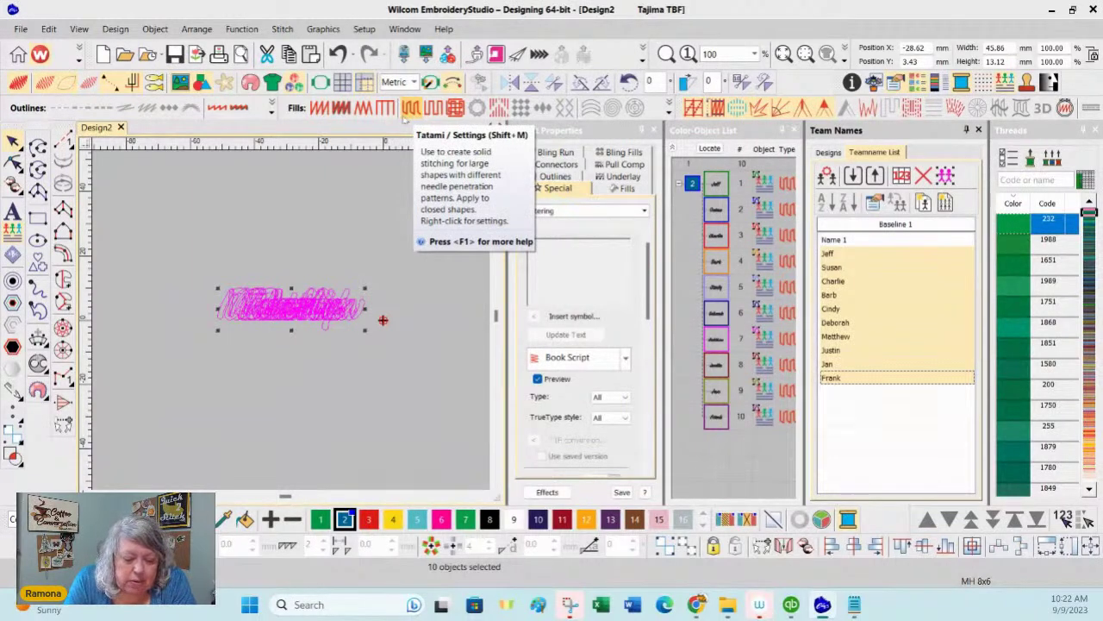
Step: Set the ten names' first underlay type to Center Run instead of Tatami, then deselect
left_click(318, 107)
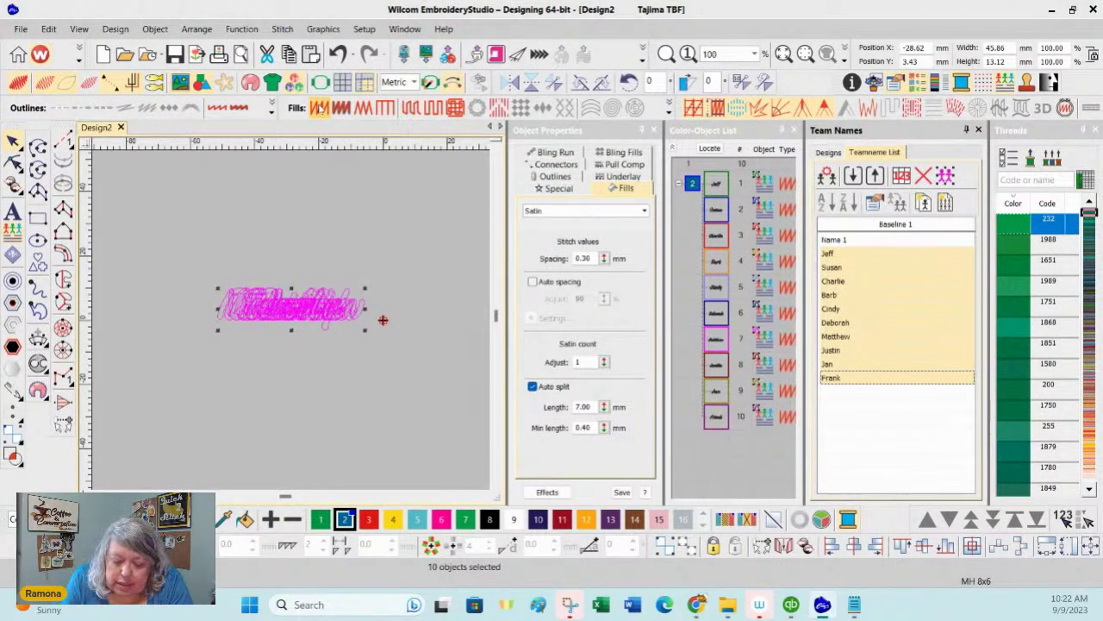
left_click(643, 177)
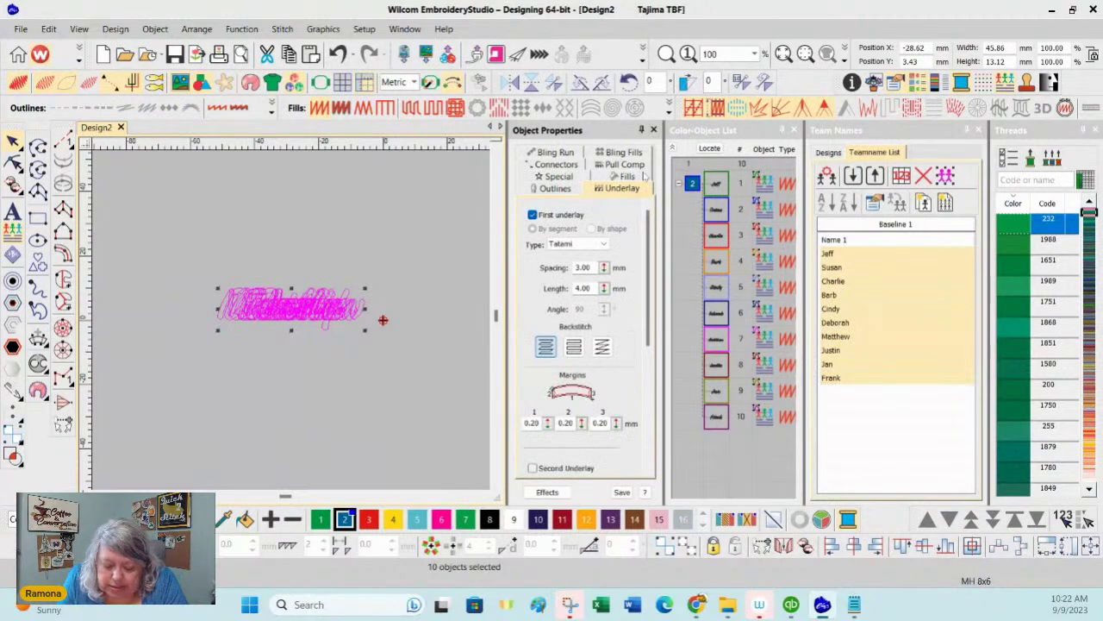
left_click(577, 244)
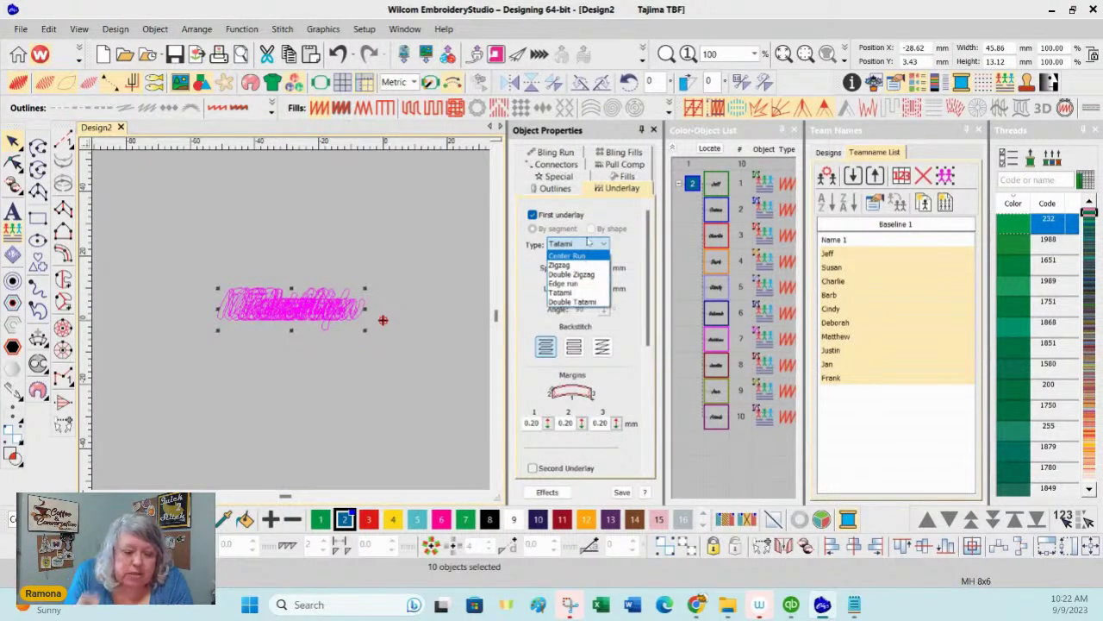
left_click(588, 256)
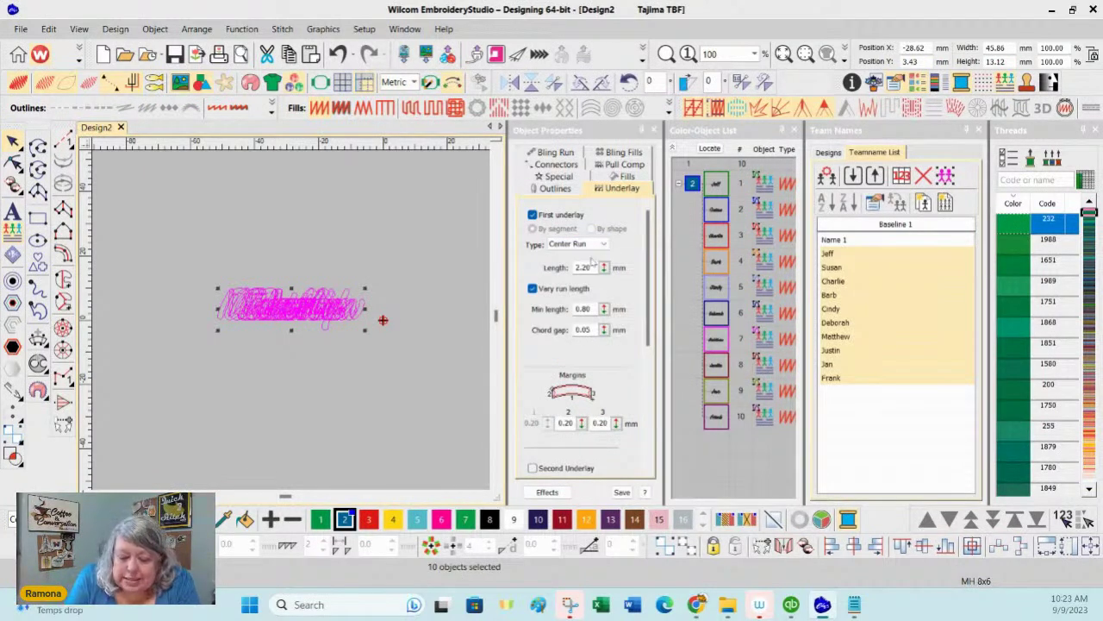
left_click(630, 175)
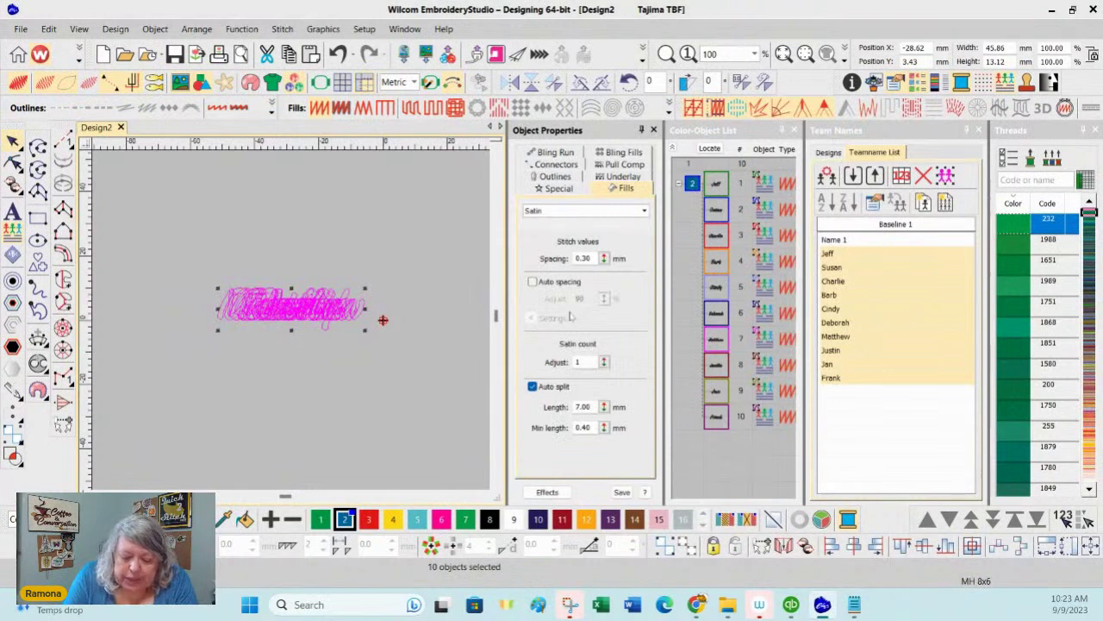
left_click(638, 165)
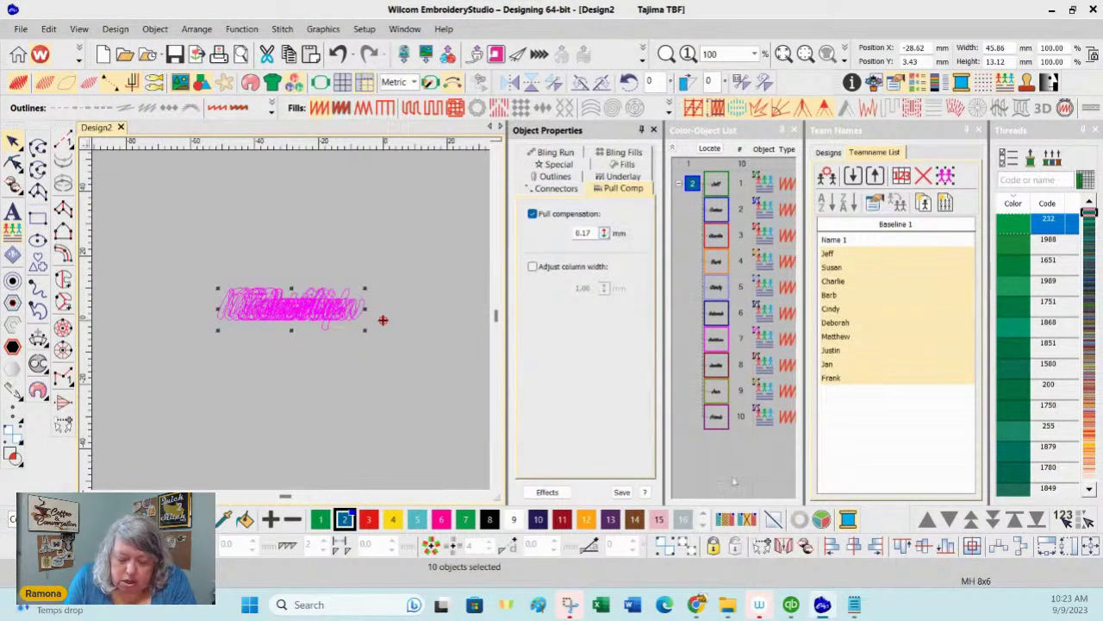
left_click(738, 460)
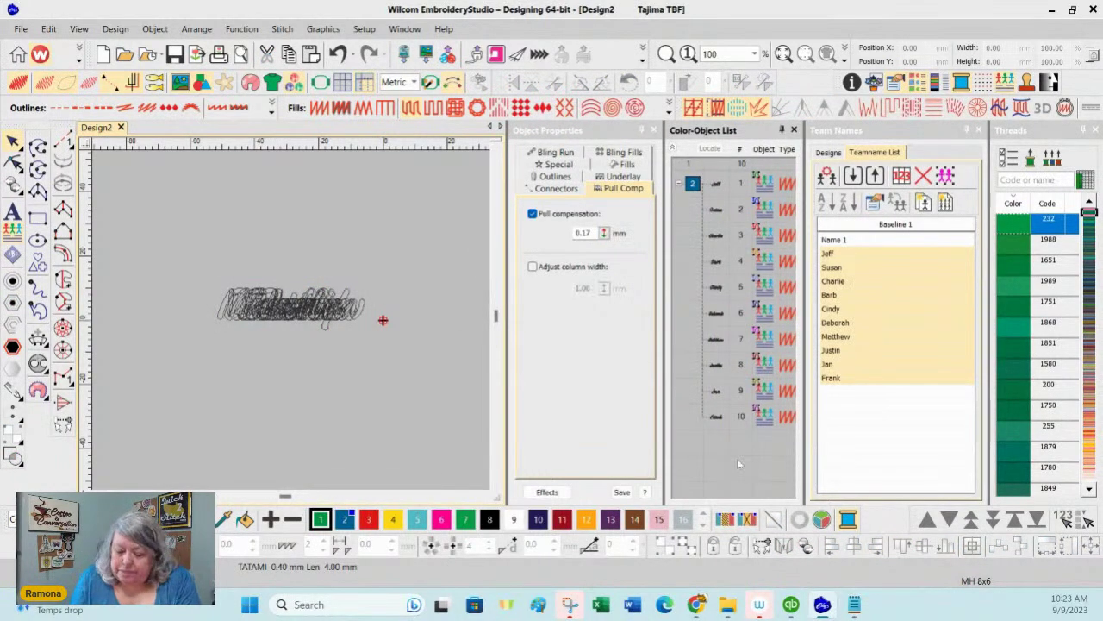
Step: Recolour Susan, Barb, Deborah and Jan to pink thread colour 6, then clear the selection
left_click(835, 255)
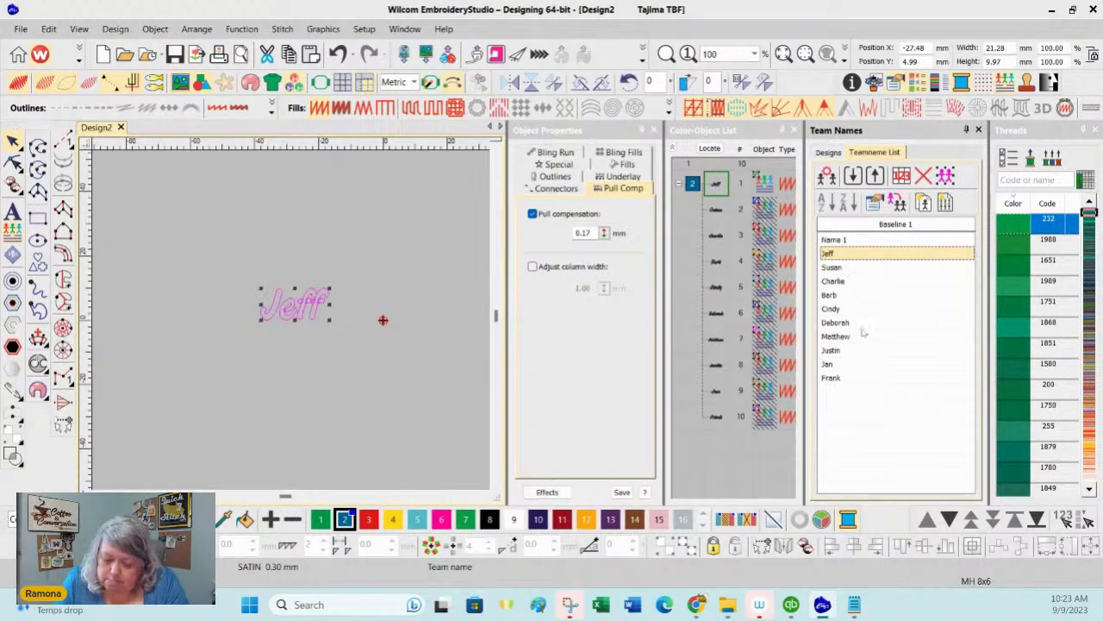
left_click(843, 269)
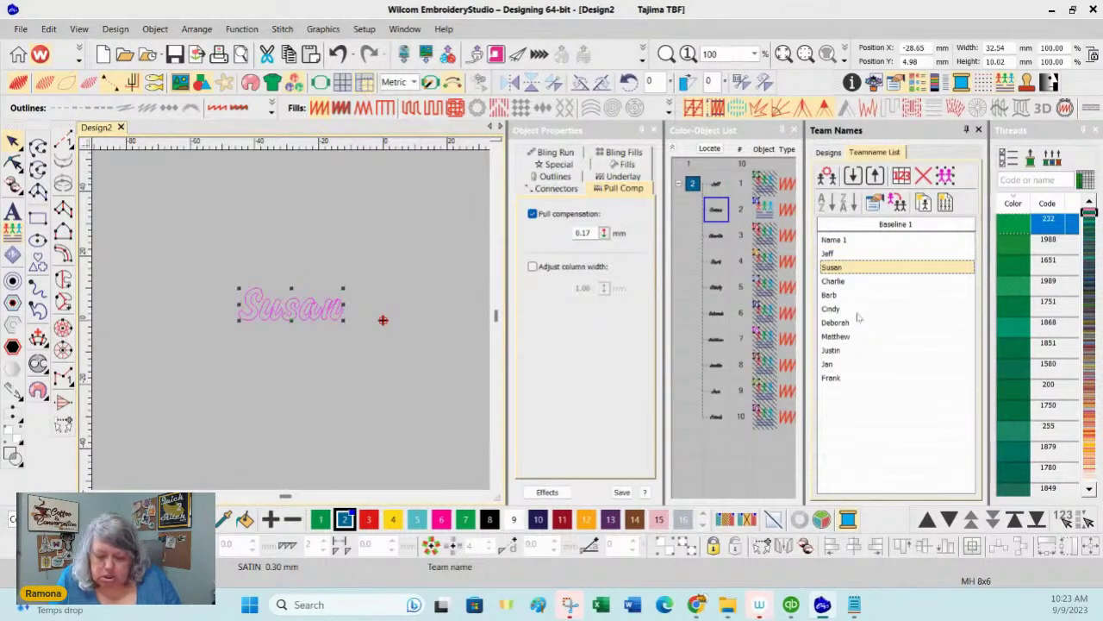
left_click(846, 297, "ctrl")
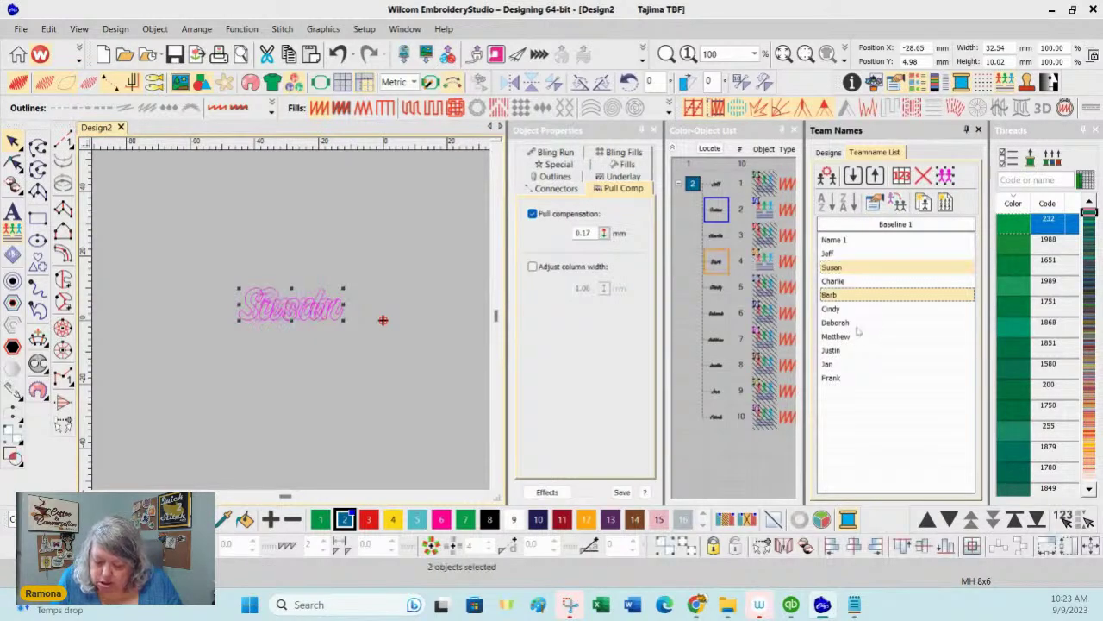
left_click(854, 324, "ctrl")
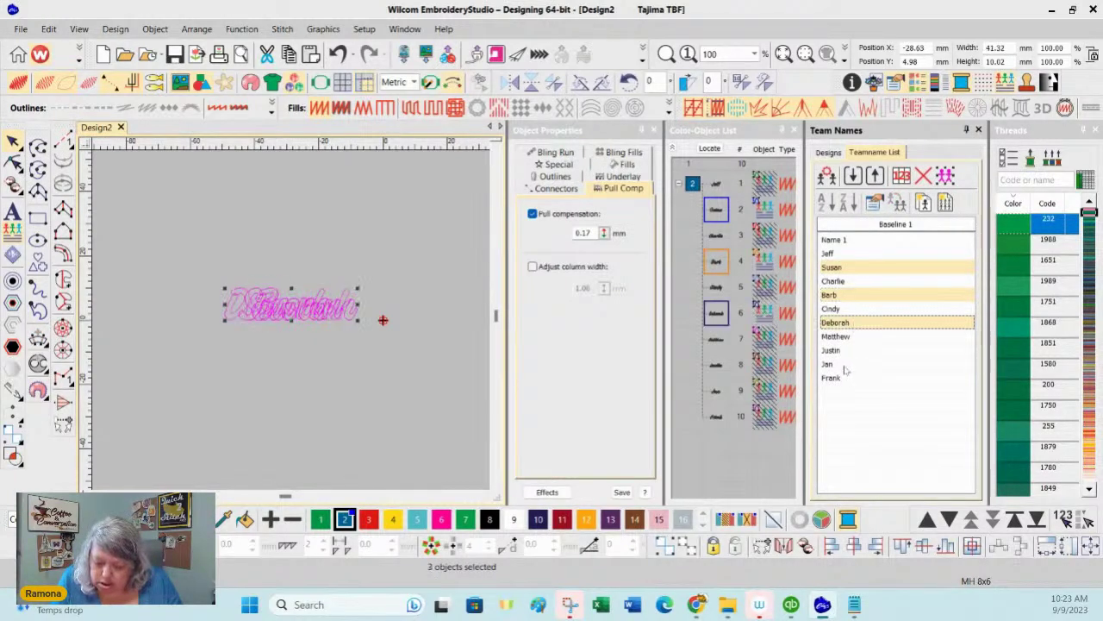
left_click(848, 365, "ctrl")
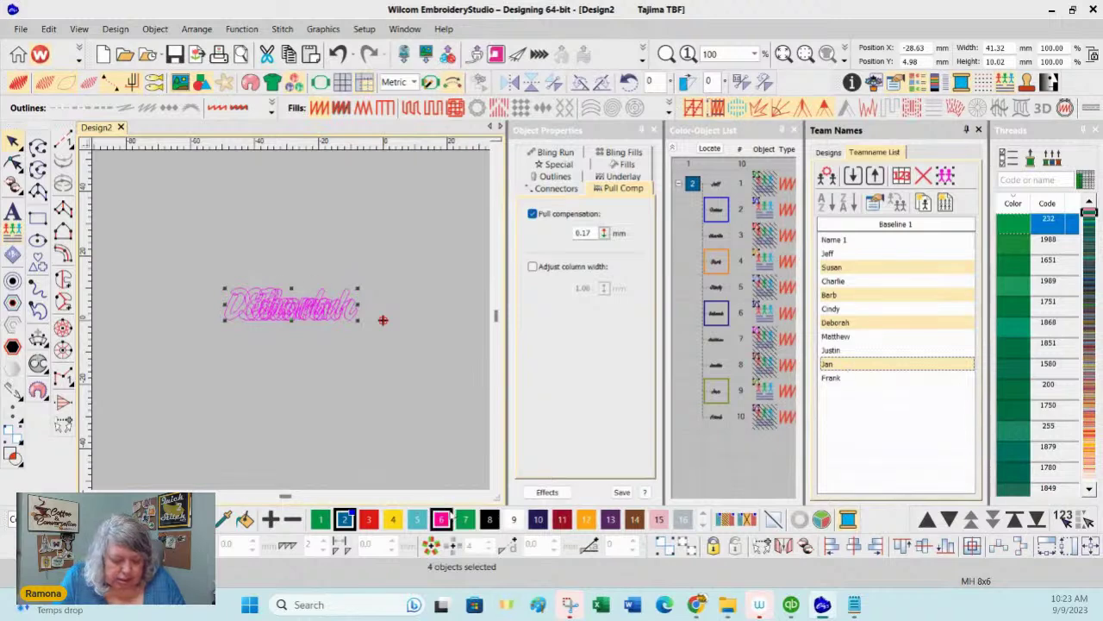
left_click(440, 518)
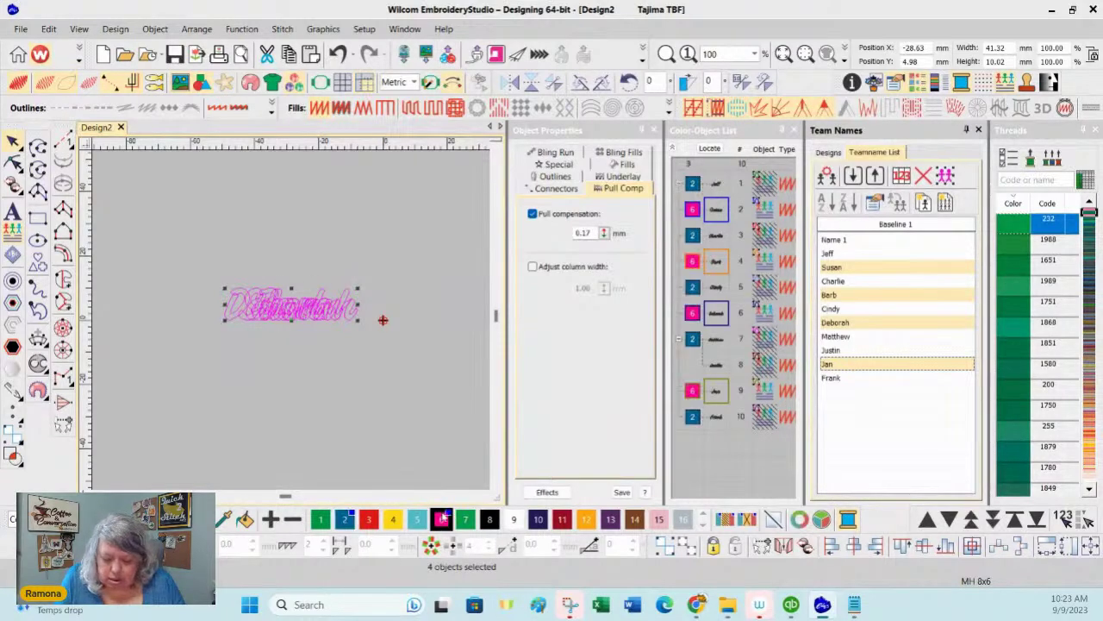
left_click(737, 469)
left_click(902, 443)
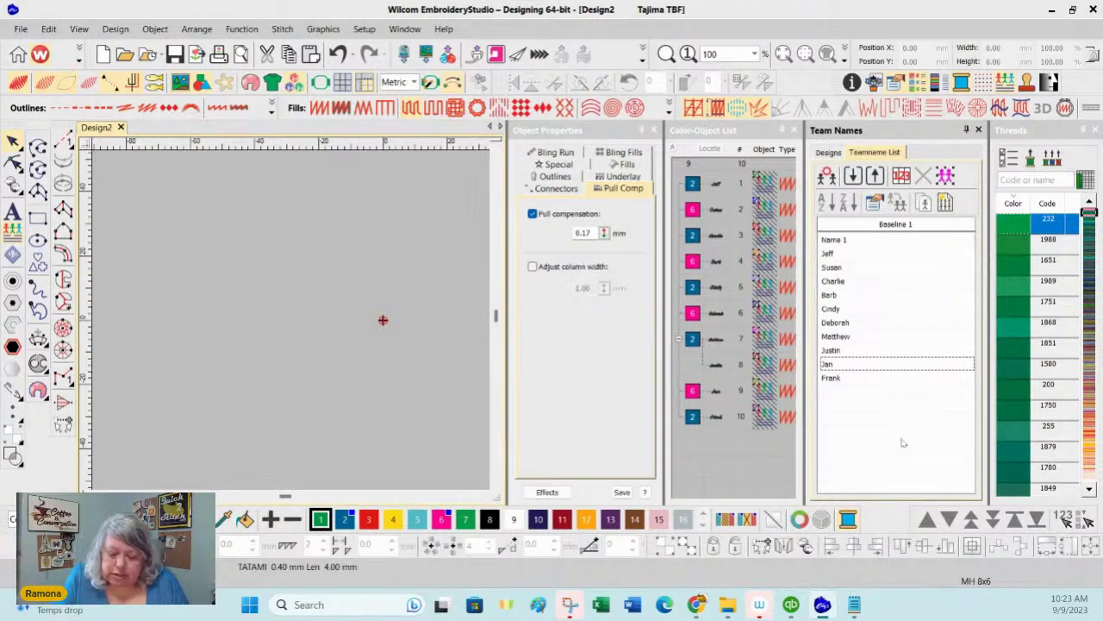
Step: Select all team names and use Unhide All so every name object shows on the design
left_click(912, 226)
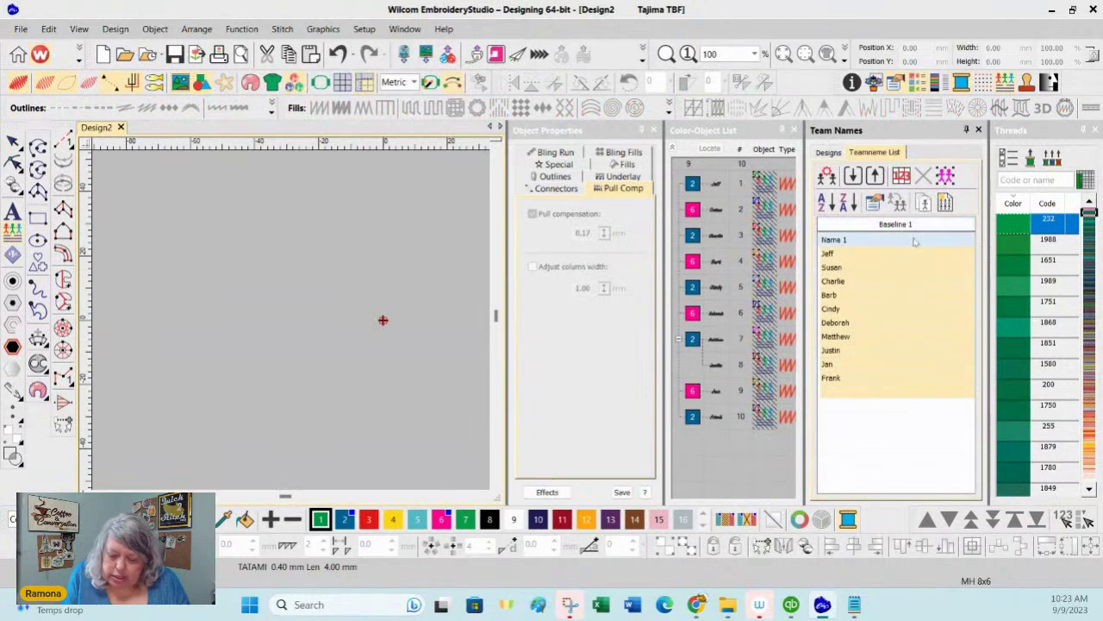
right_click(715, 186)
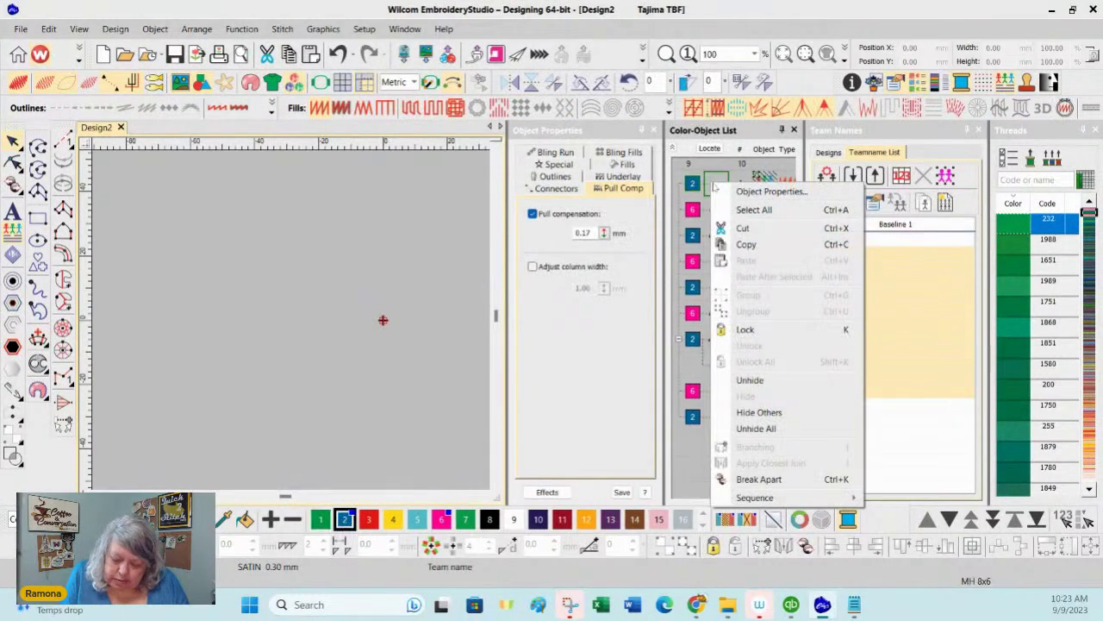
left_click(750, 380)
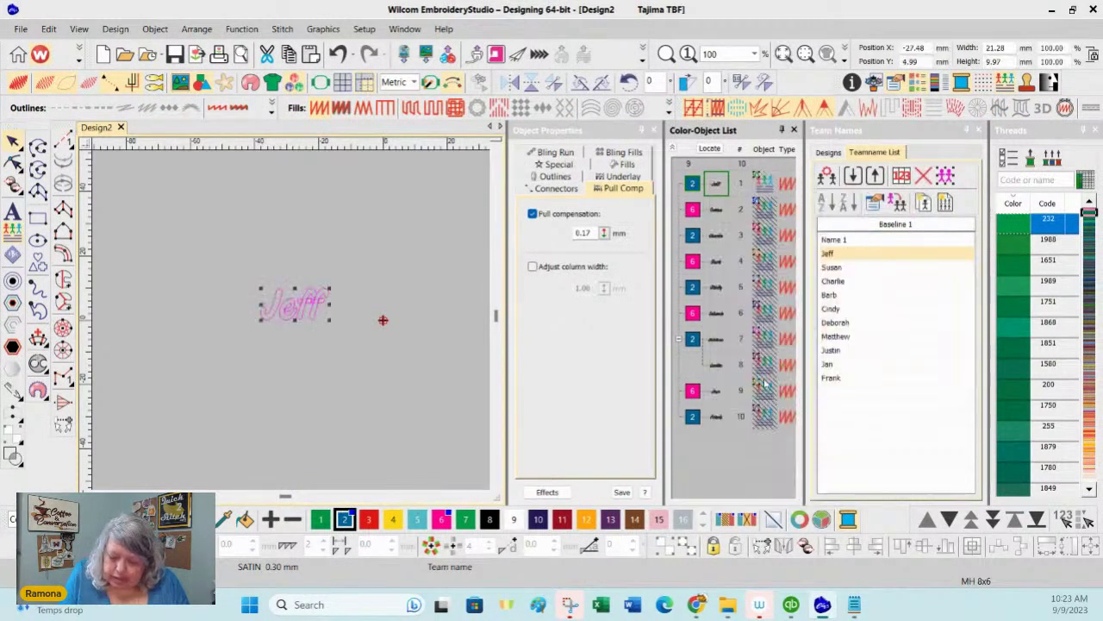
right_click(716, 211)
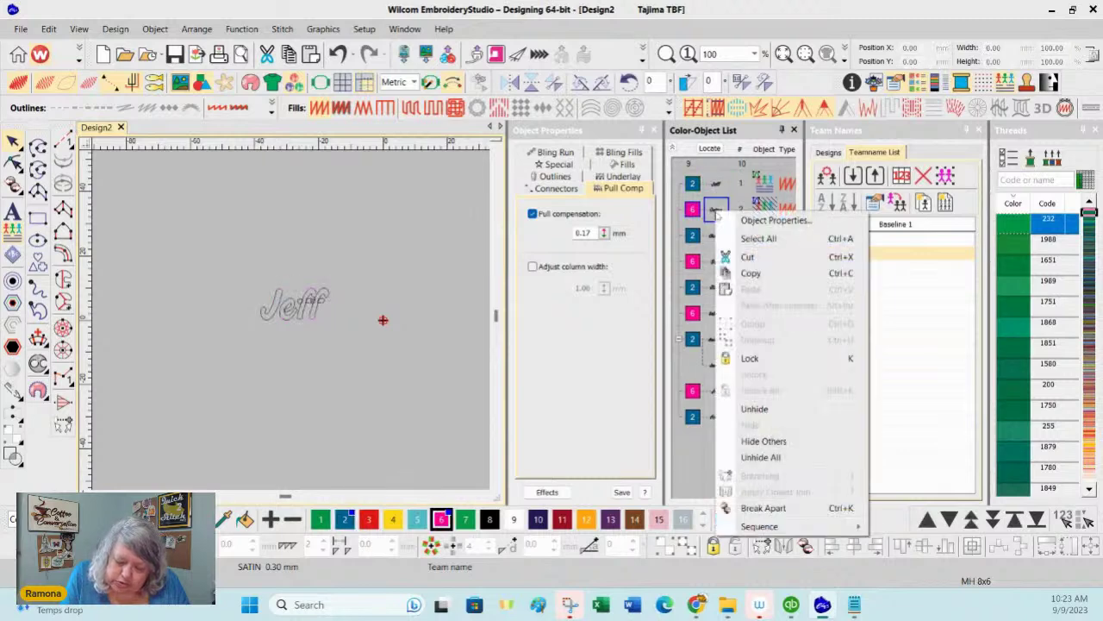
left_click(771, 457)
left_click(928, 451)
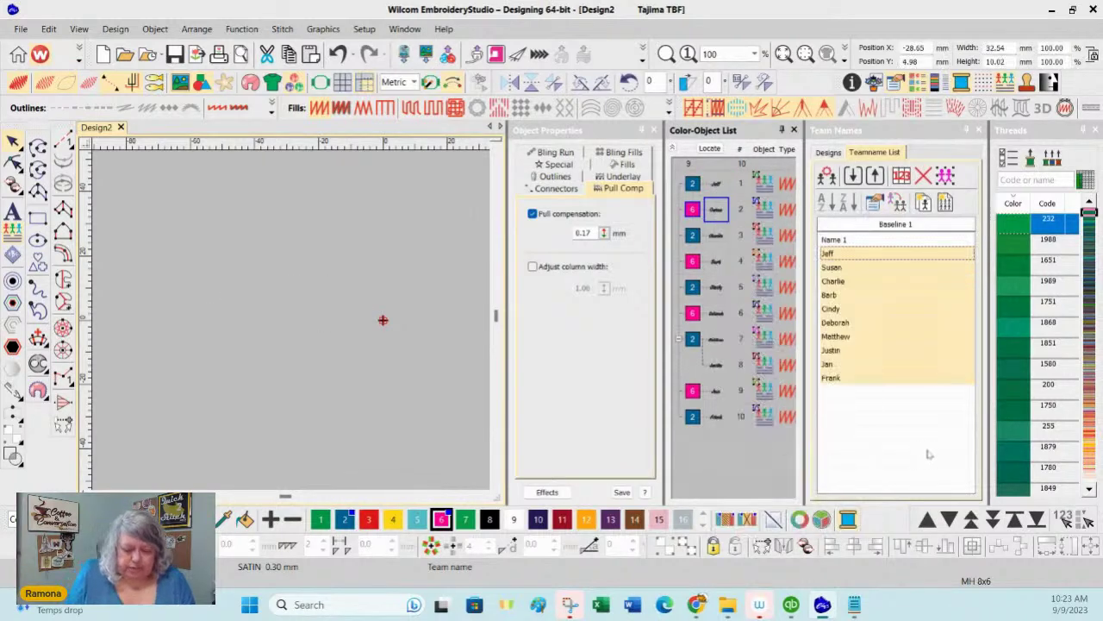
left_click(900, 223)
right_click(716, 185)
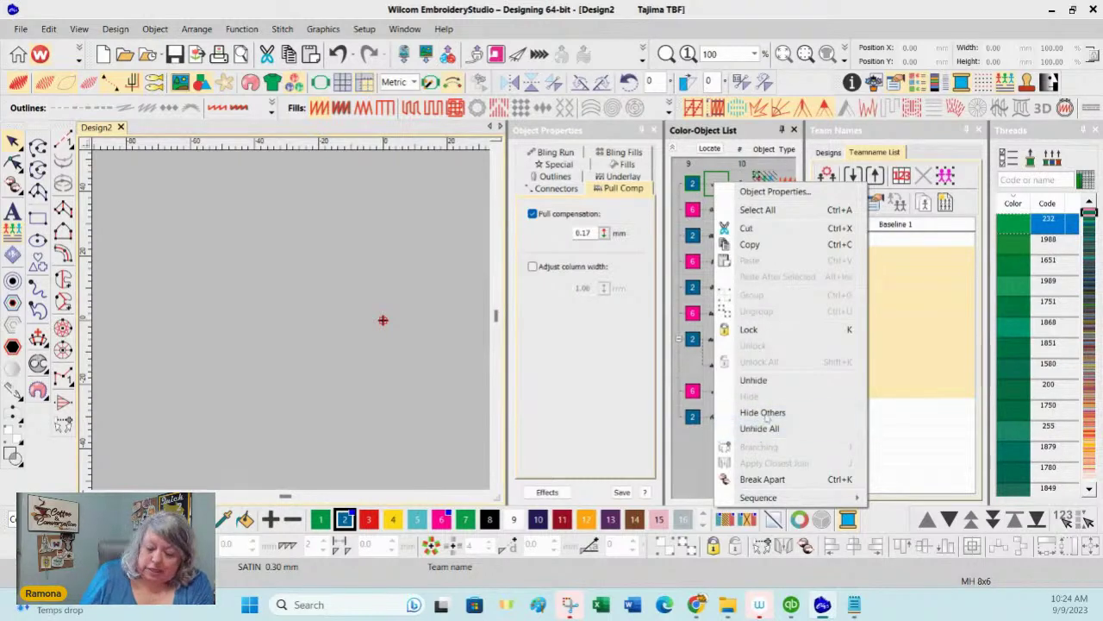
left_click(760, 428)
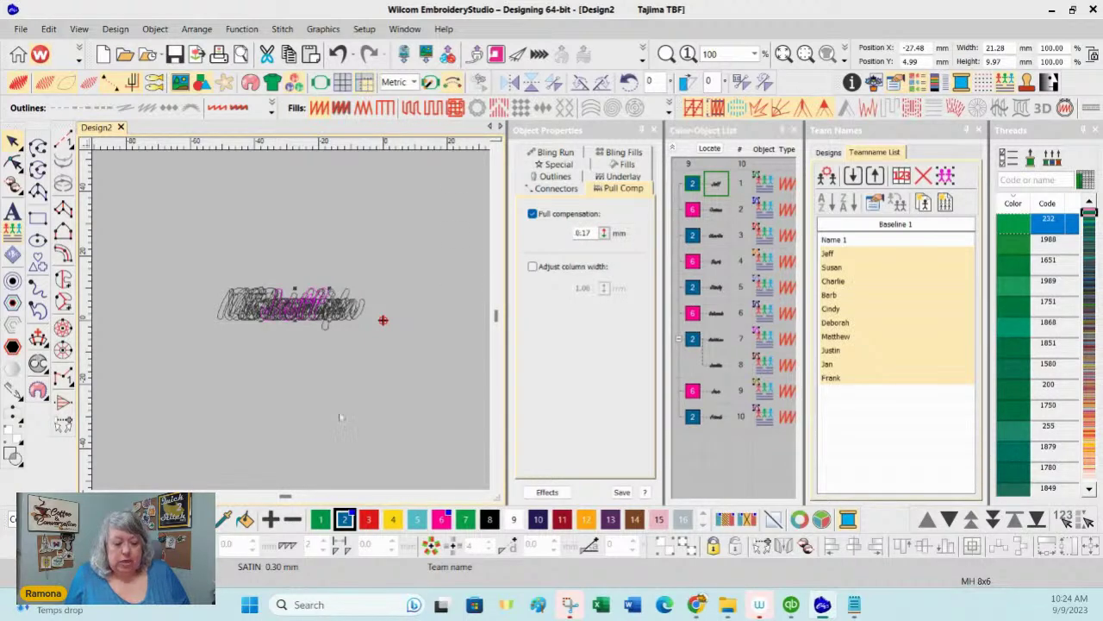
left_click(284, 29)
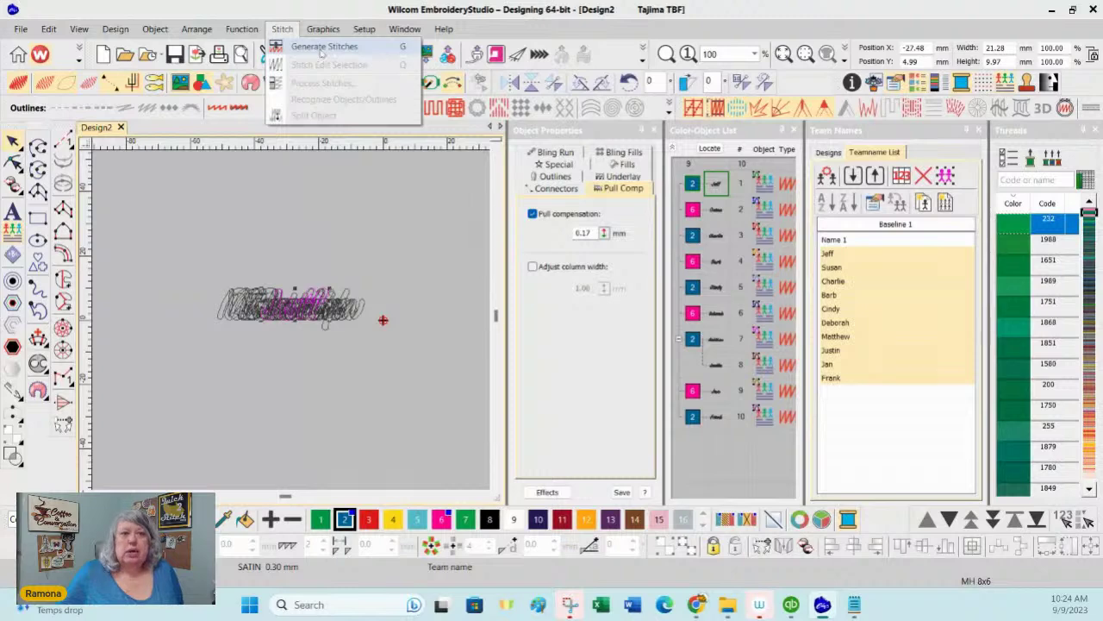
Step: Generate stitches for the lettering, including name objects 2 through 10 in the Color-Object List
left_click(323, 47)
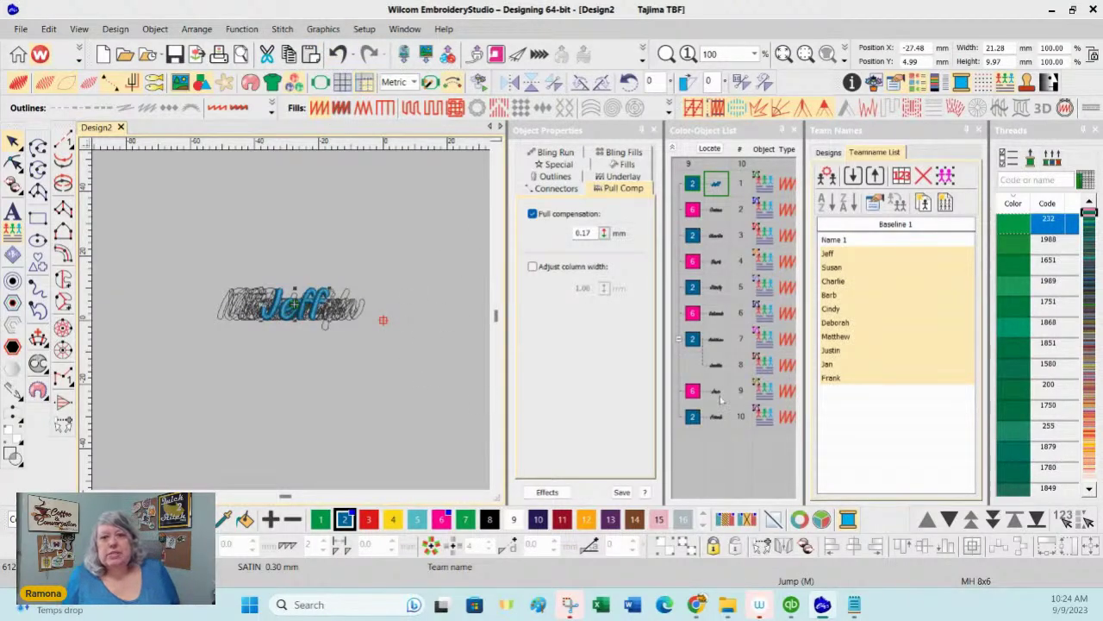
left_click(716, 211)
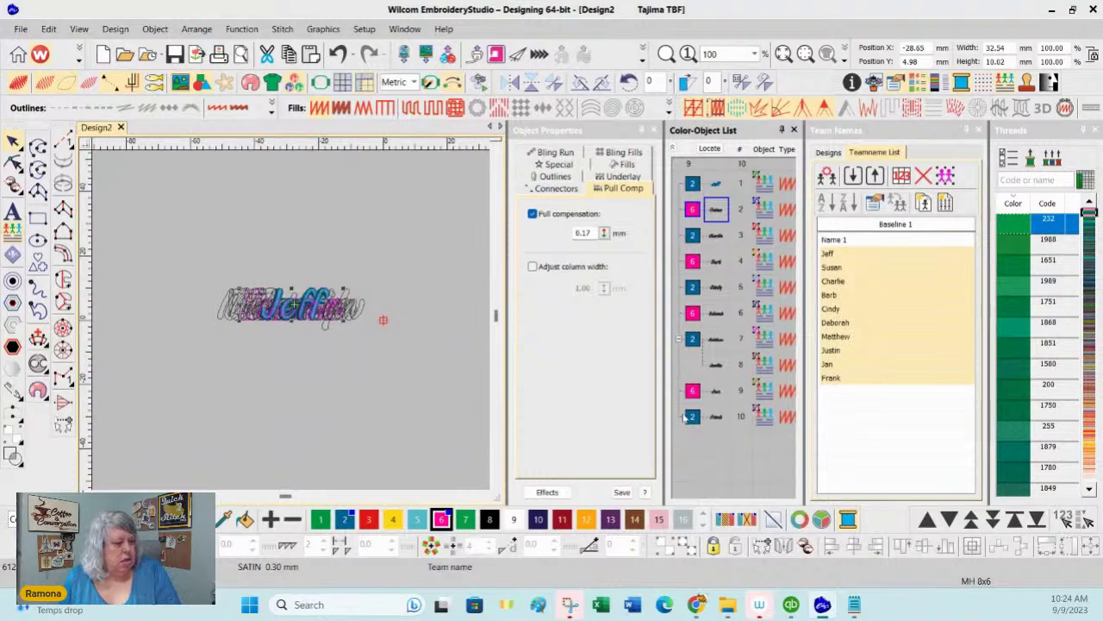
left_click(716, 418, "shift")
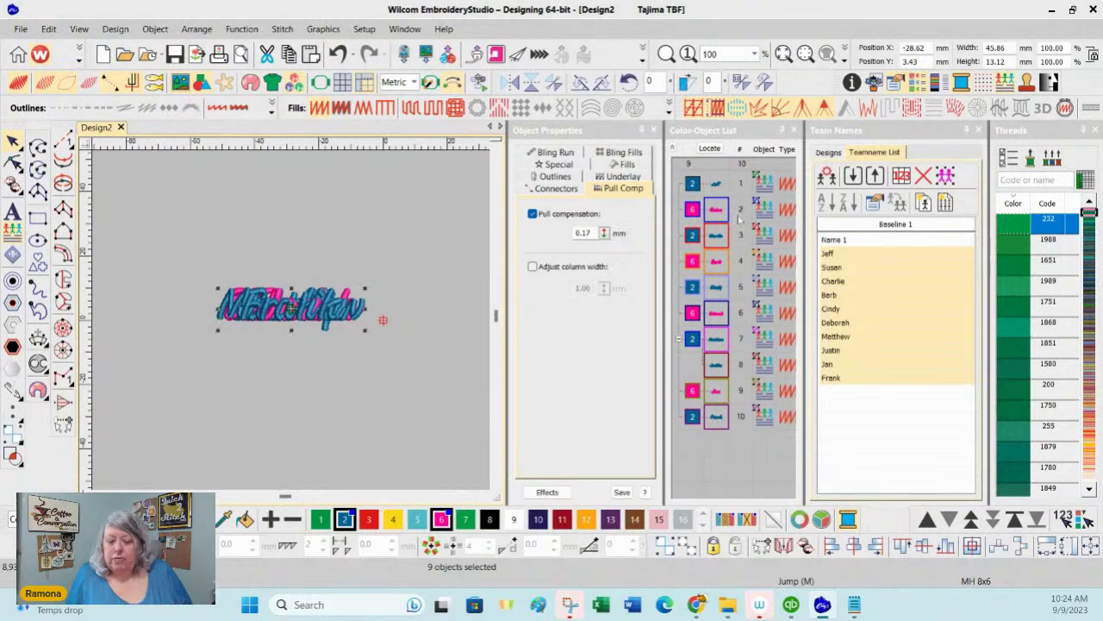
left_click(880, 258)
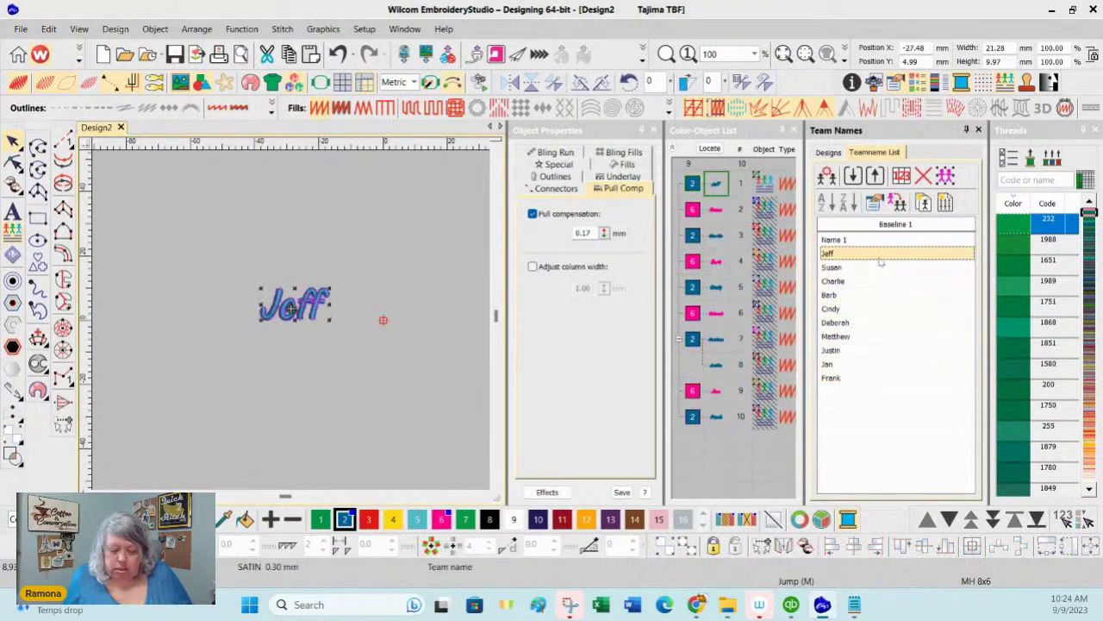
Step: Preview the stitched names one by one from Charlie through Deborah to Jan, then deselect
key("Down")
key("Down")
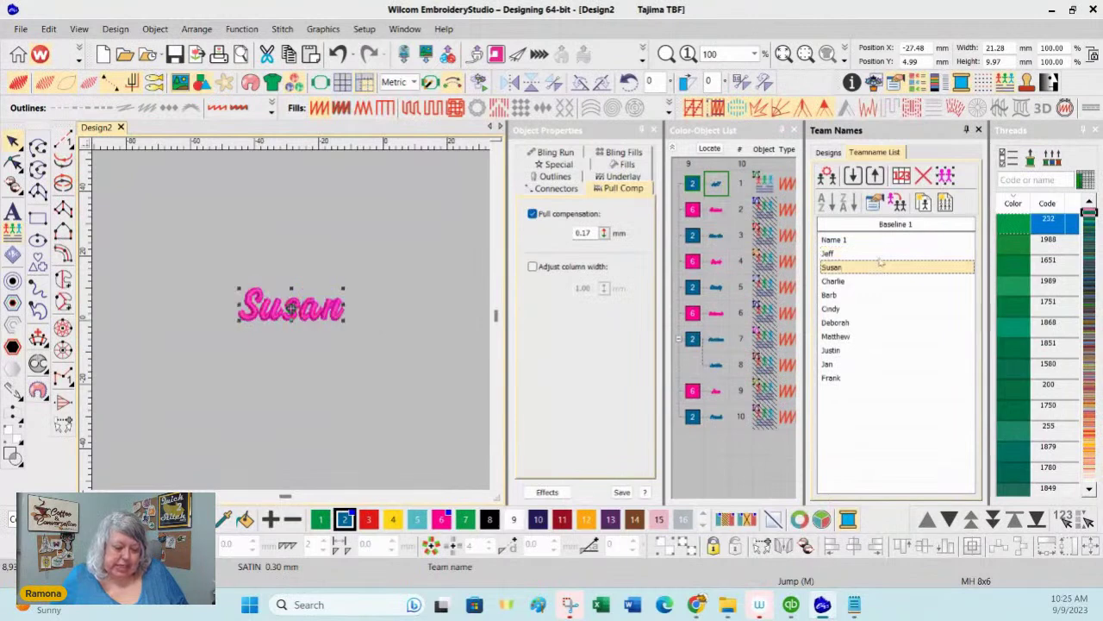
key("Down")
key("Down")
key("Down")
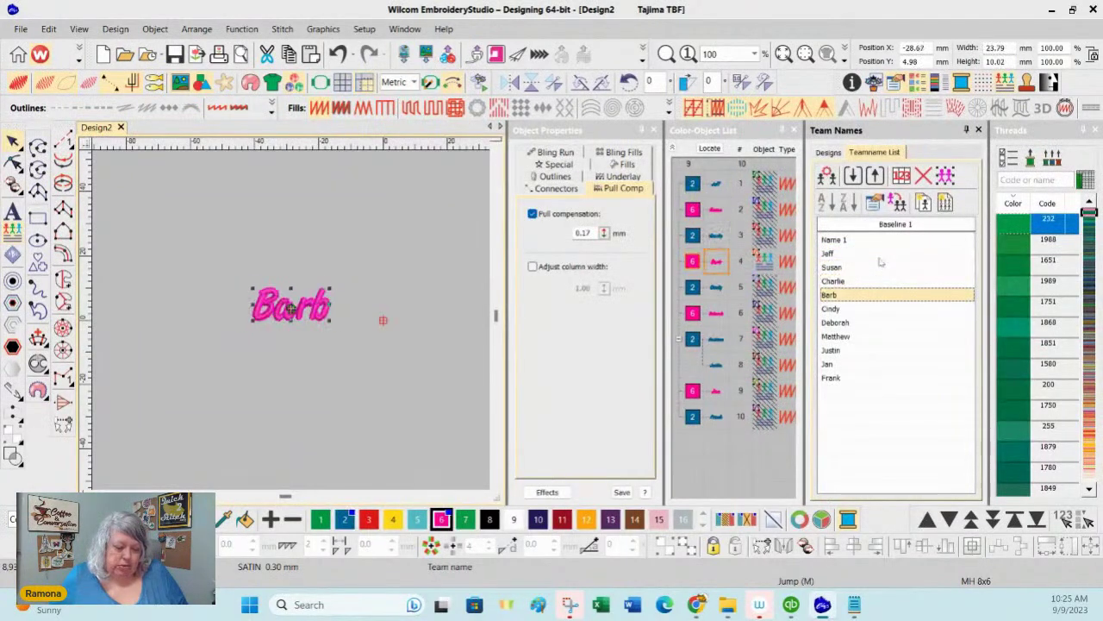
key("Down")
key("Down")
key("Down")
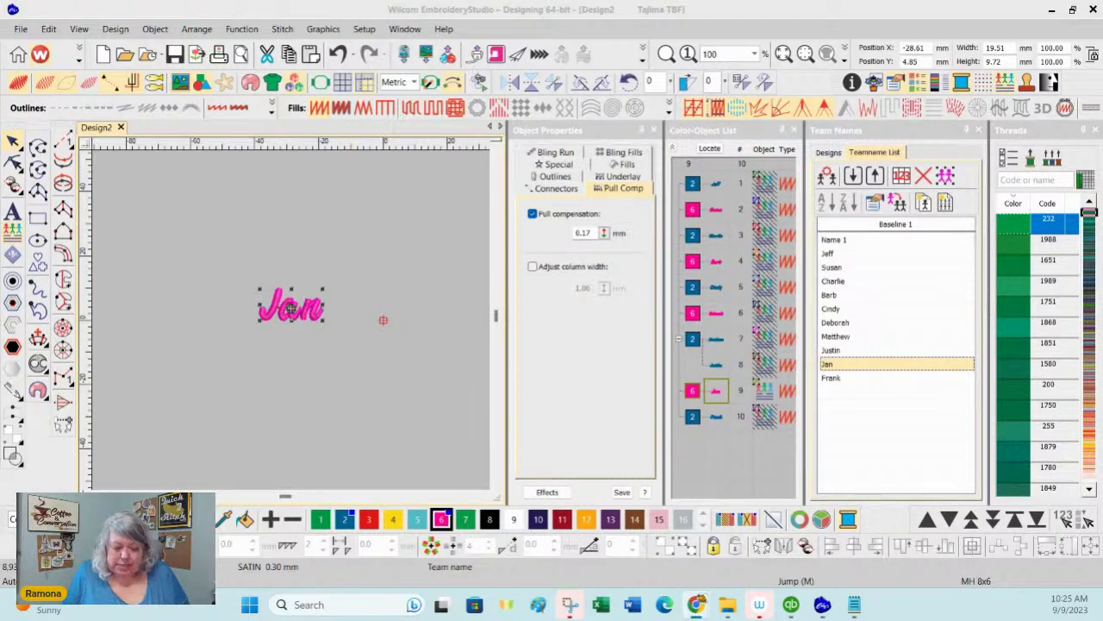
left_click(354, 214)
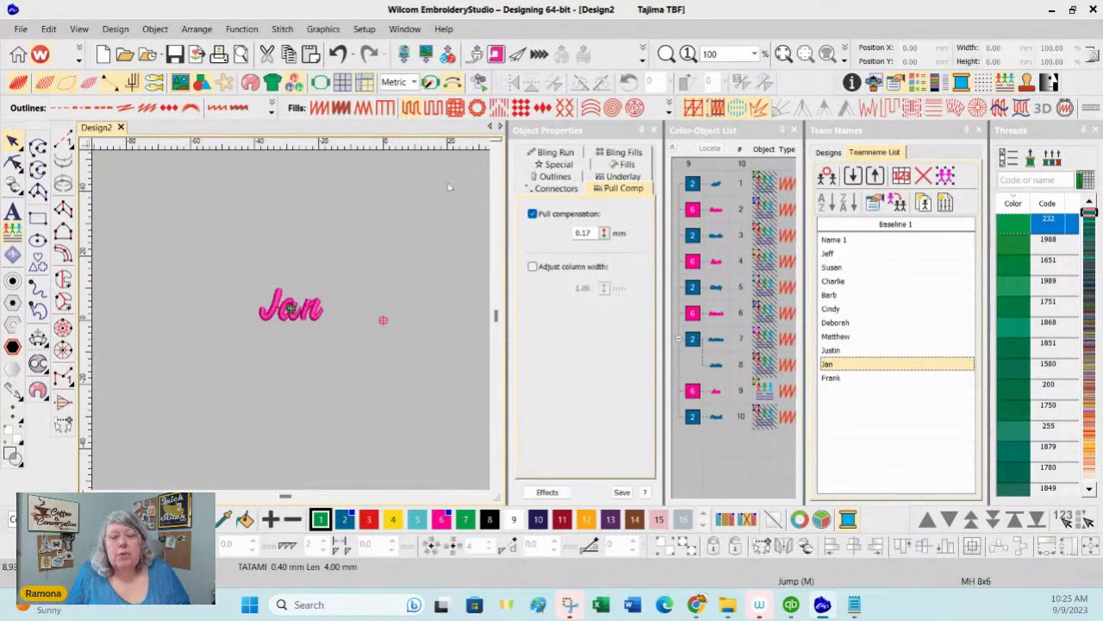
Step: Unhide all stitched team names from the Color-Object List and deselect the design
right_click(729, 194)
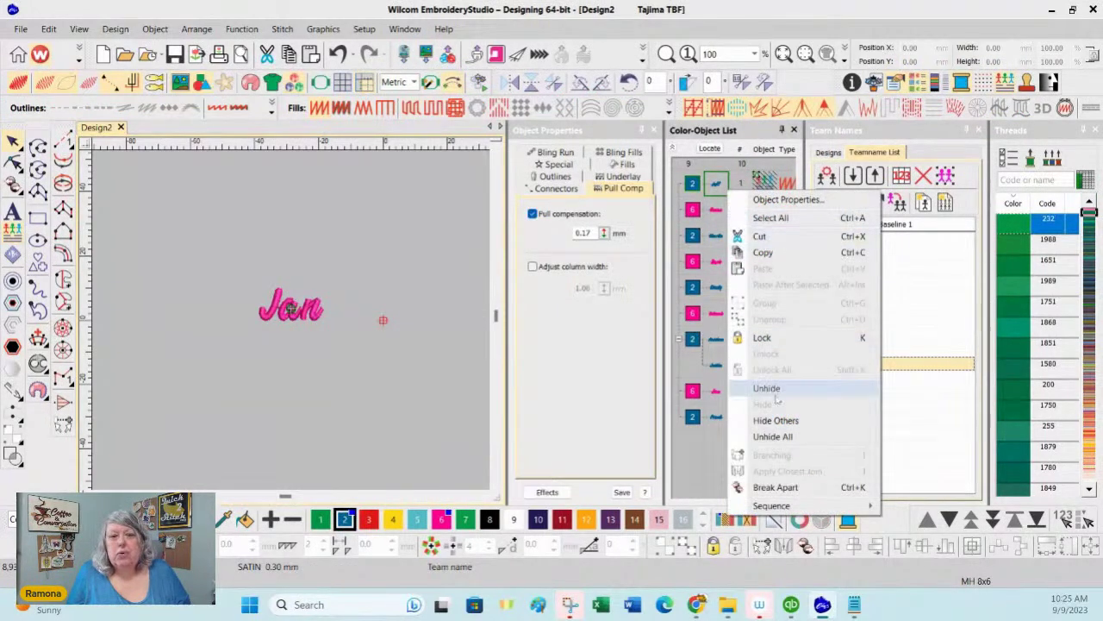
left_click(780, 437)
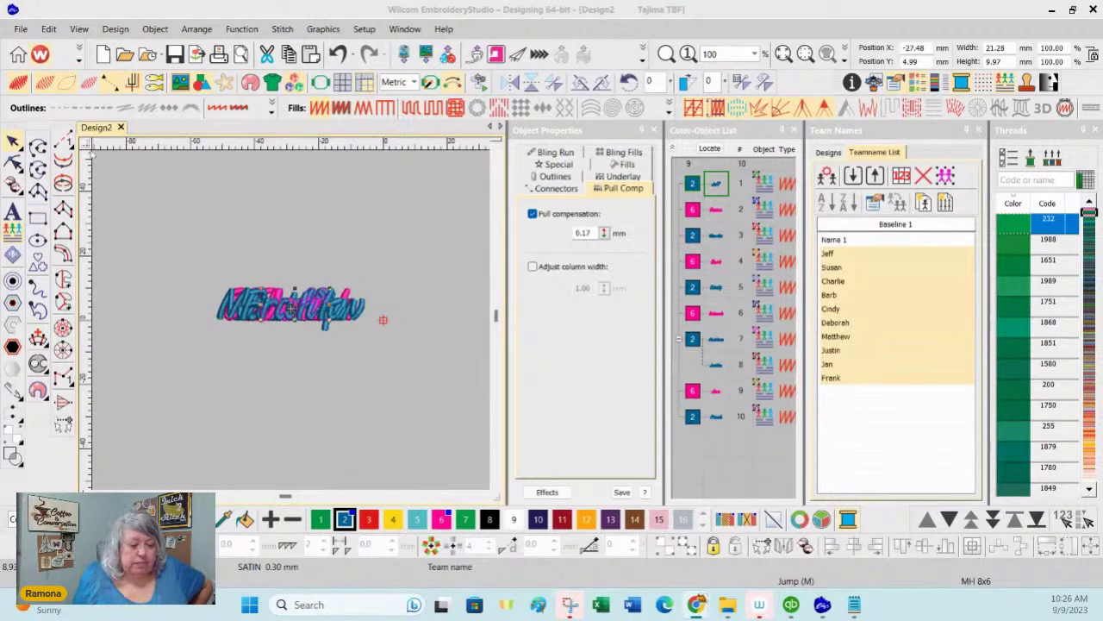
left_click(177, 216)
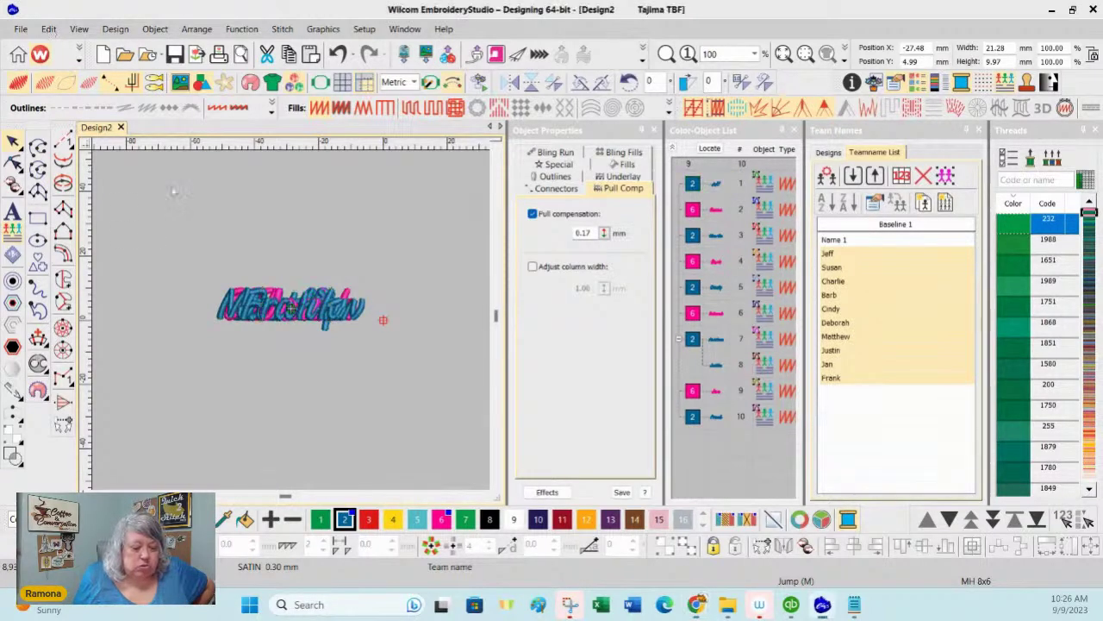
left_click(49, 29)
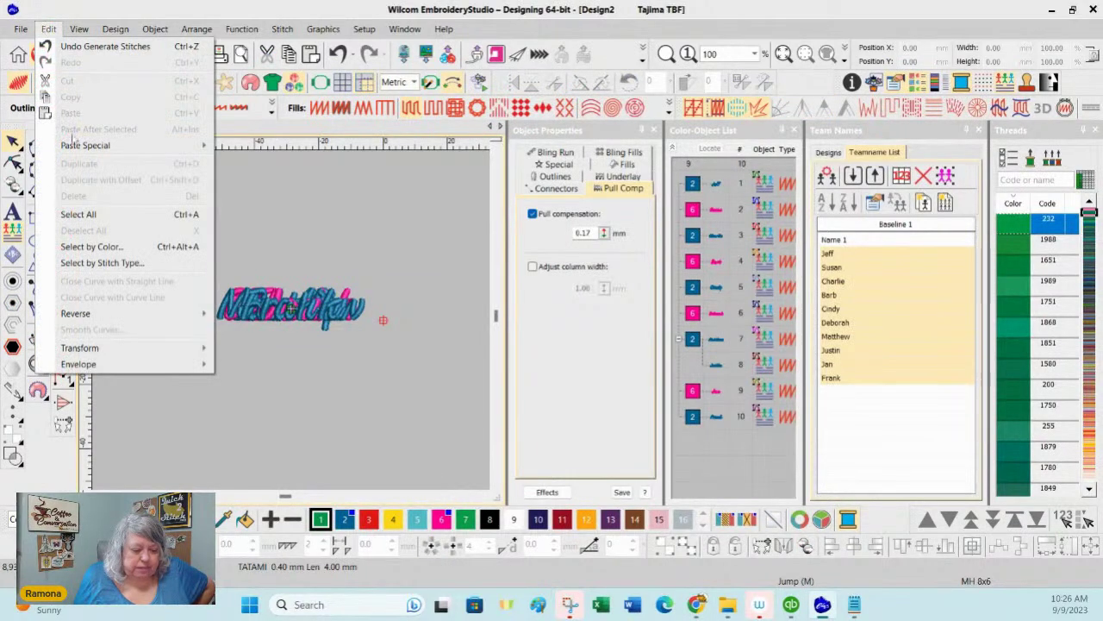
Step: Select all objects stitched in the Deep Ocean (2) thread with Select by Color
left_click(90, 247)
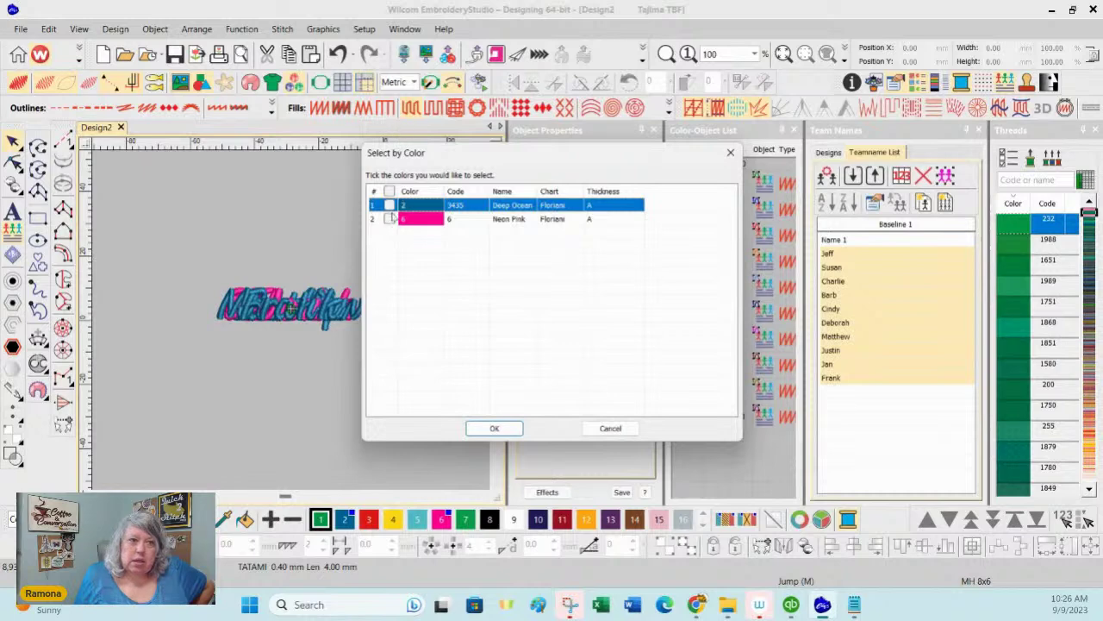
left_click(389, 205)
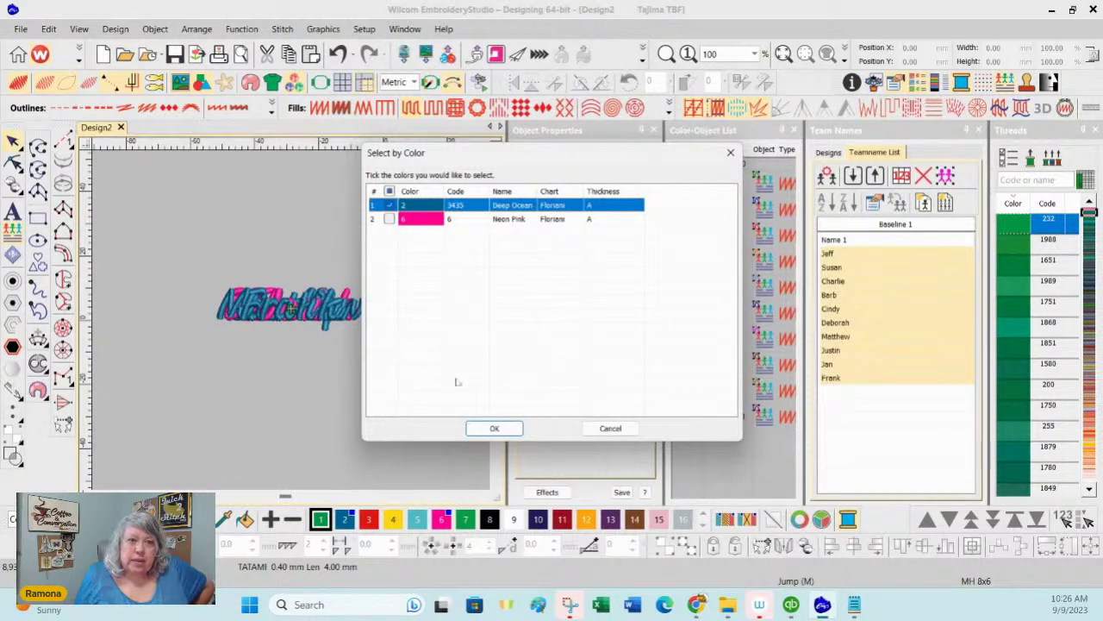
left_click(494, 429)
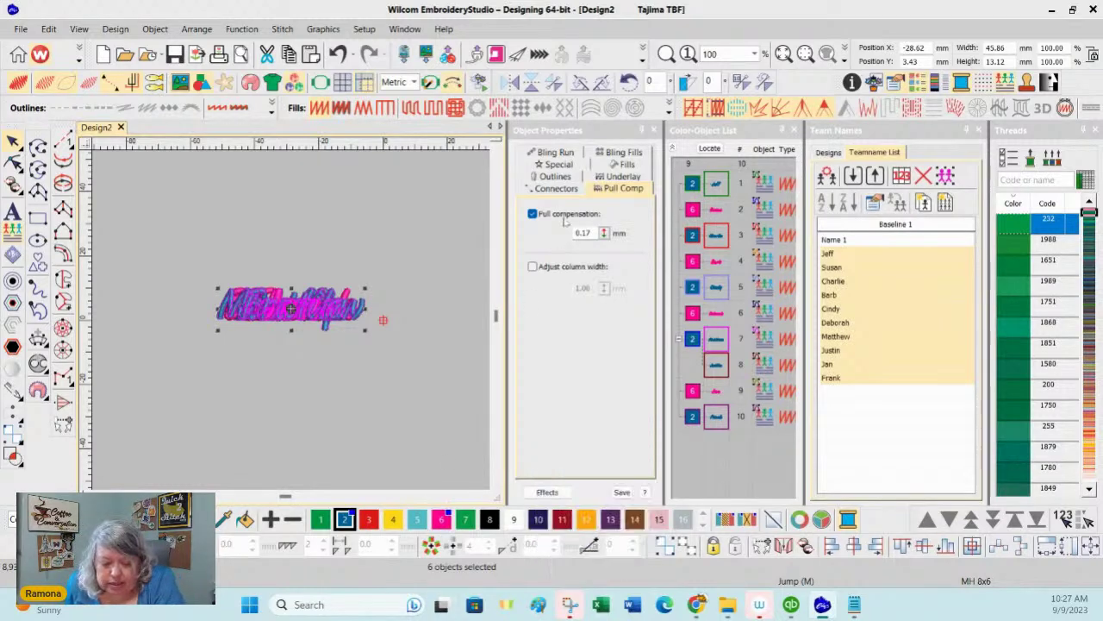
Step: Change the selected blue names' lettering font to College
left_click(557, 166)
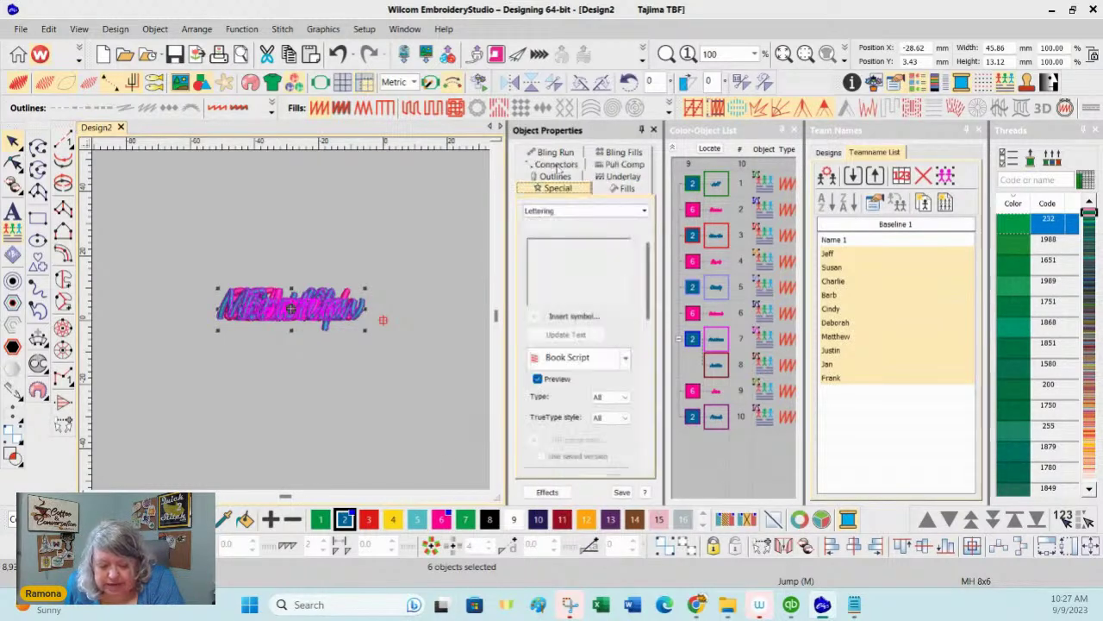
left_click(626, 357)
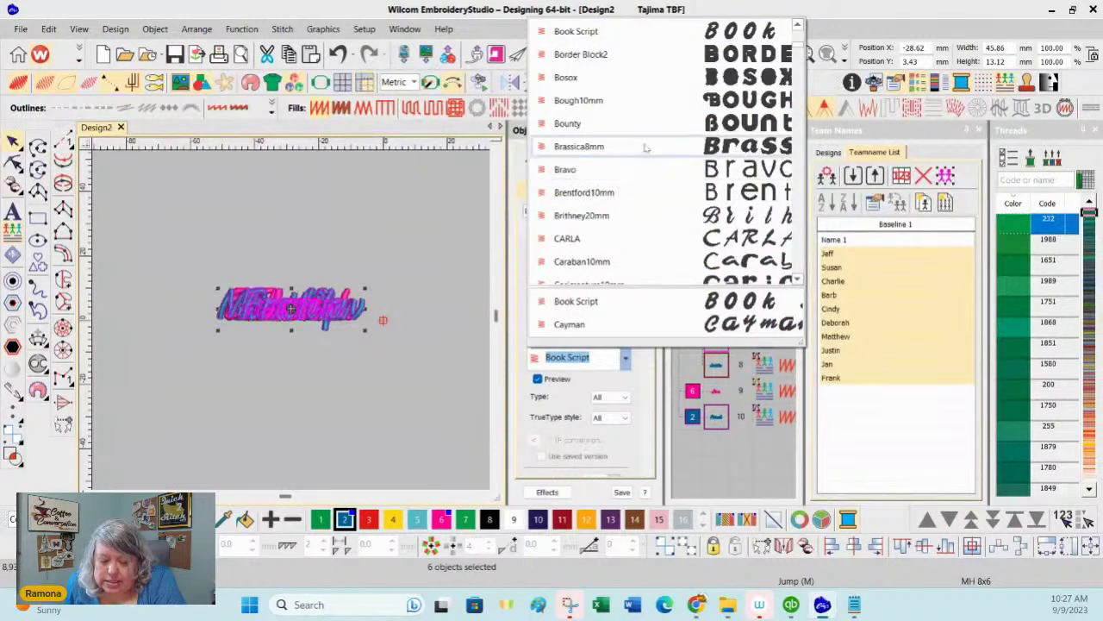
scroll(627, 199, "down", 1)
scroll(628, 199, "down", 2)
scroll(627, 199, "down", 3)
scroll(628, 199, "down", 2)
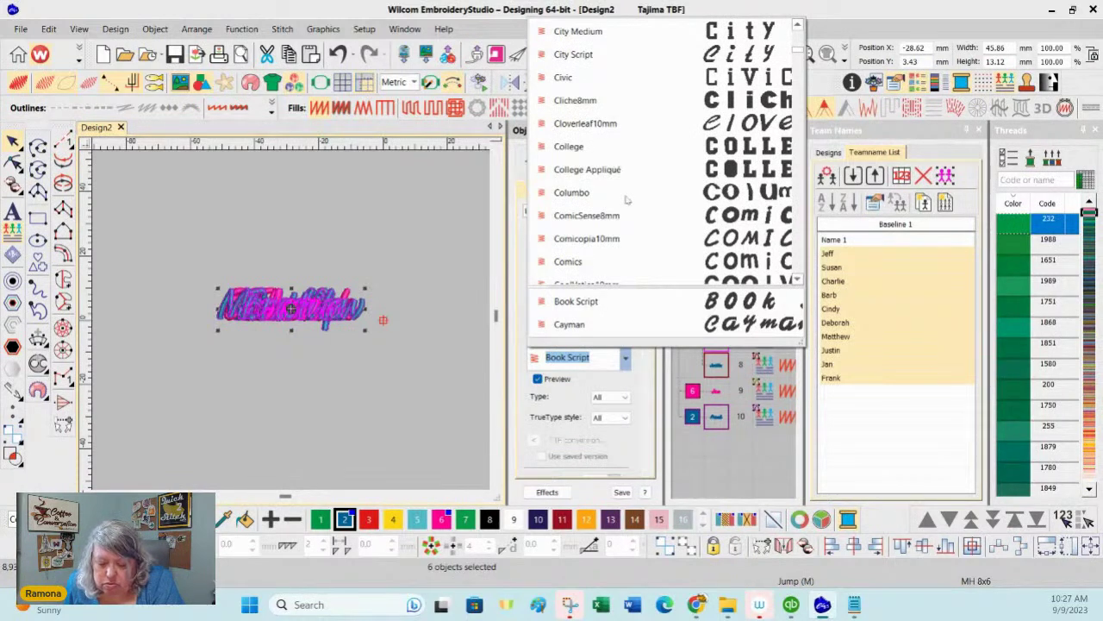
left_click(562, 149)
Step: Step through the Teamname List to Cindy and make her pink (swatch 6) in Book Script
left_click(398, 430)
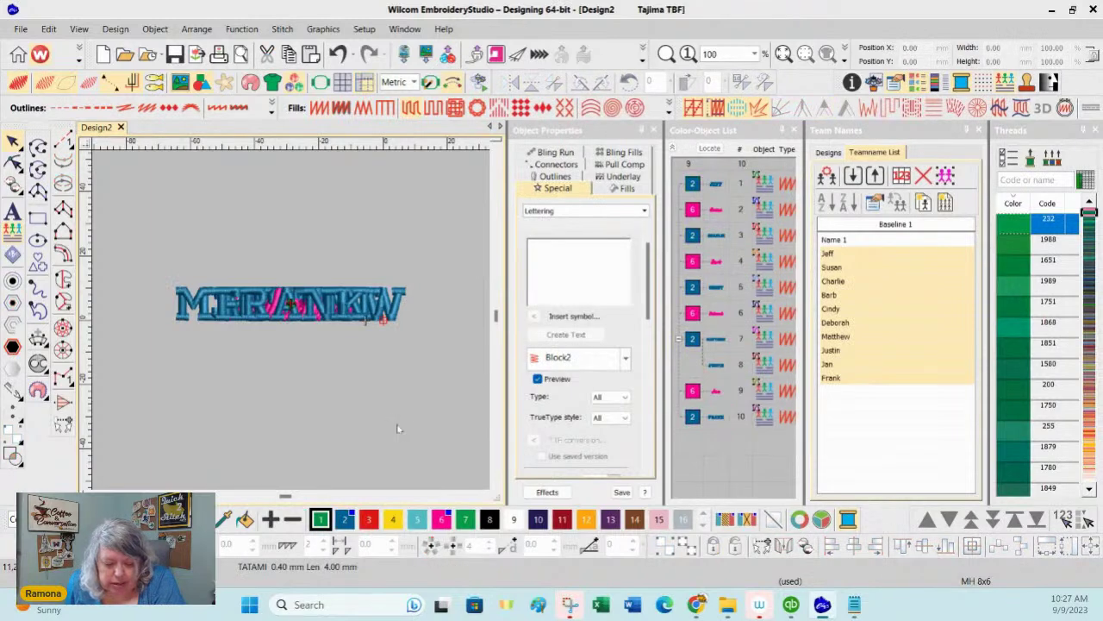
left_click(848, 259)
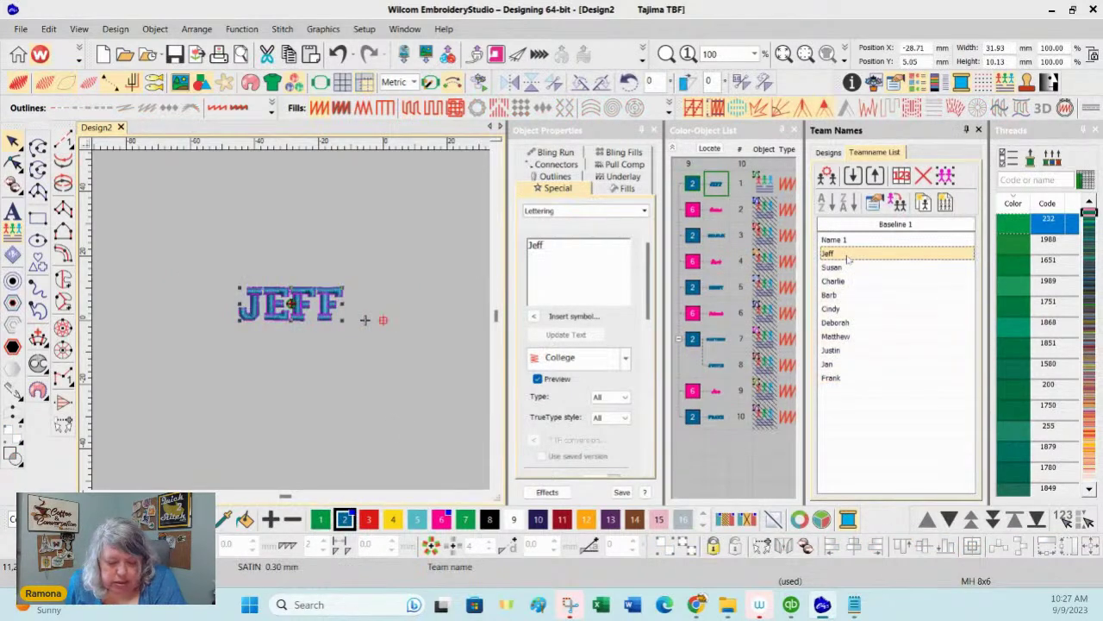
key("Down")
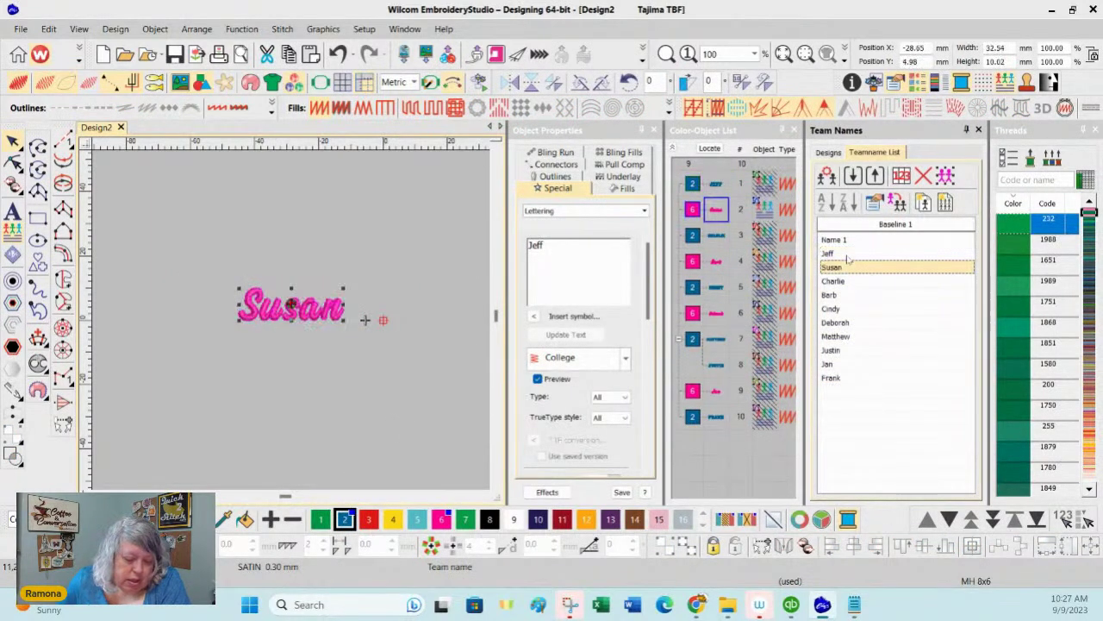
key("Down")
key("Down")
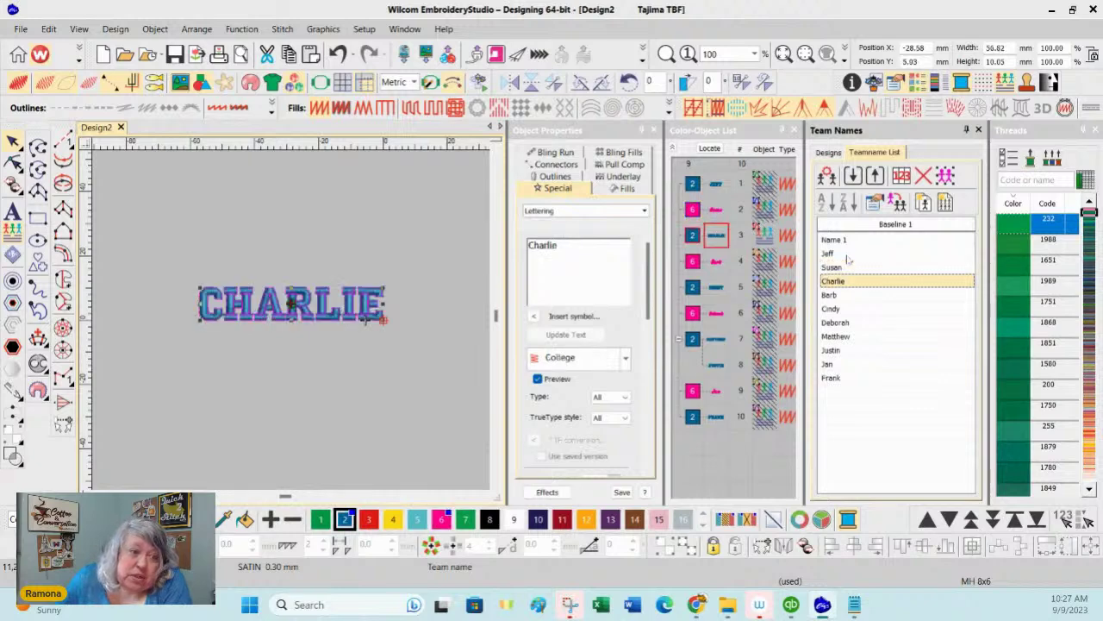
key("Down")
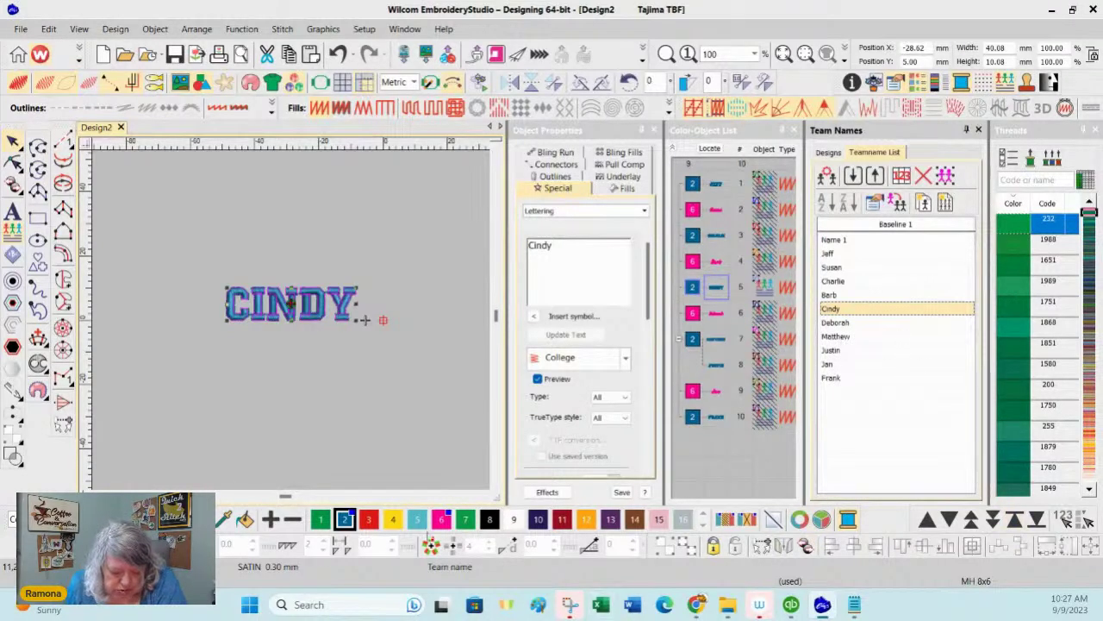
left_click(440, 518)
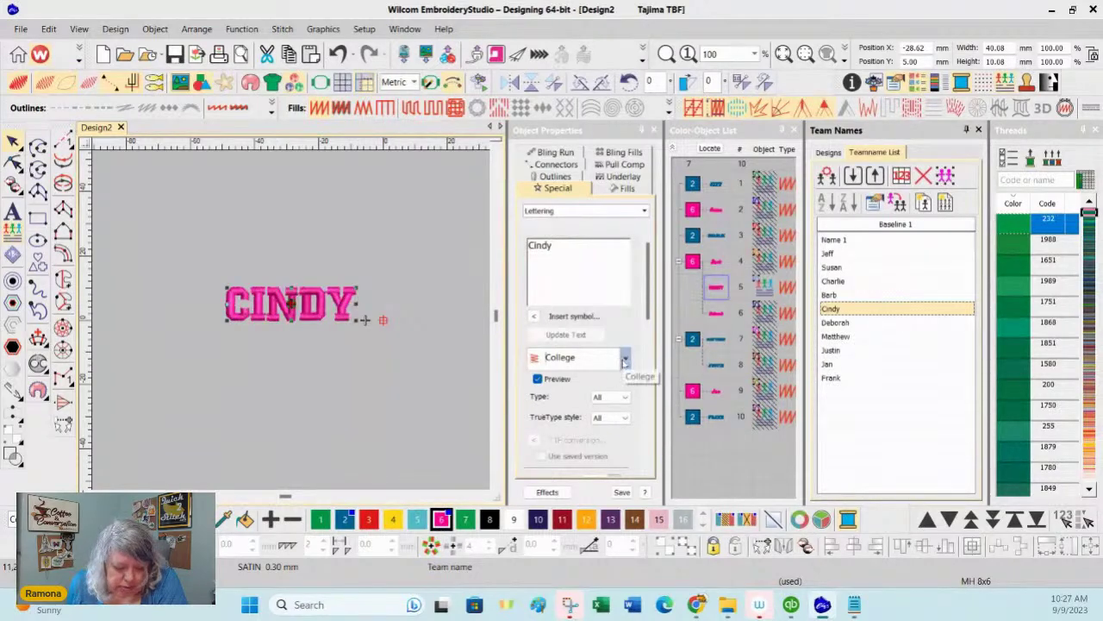
left_click(625, 359)
left_click(576, 301)
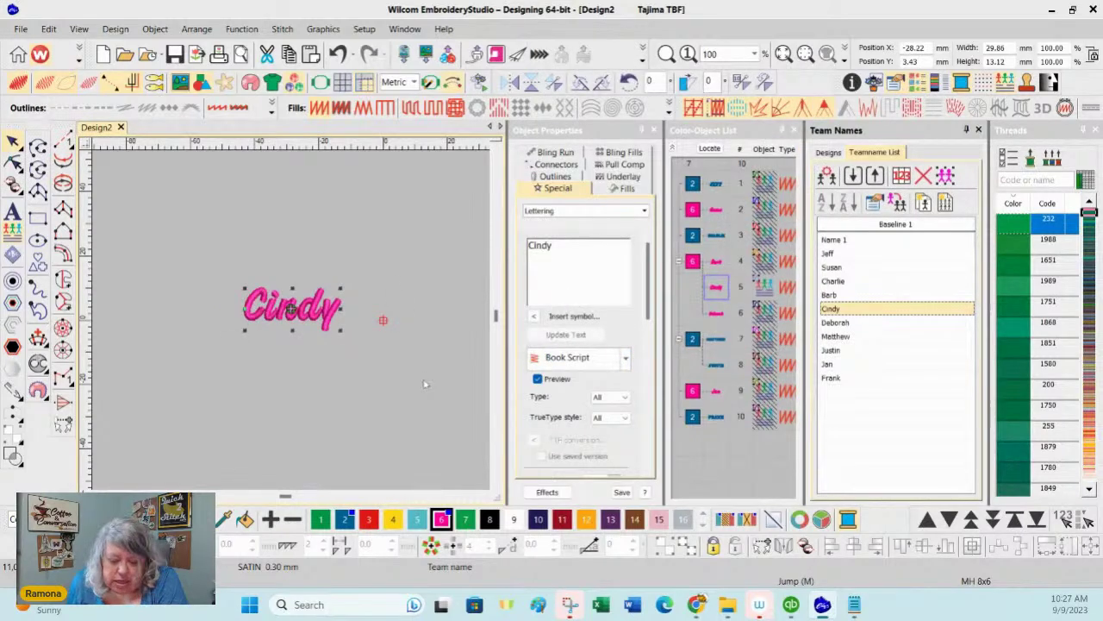
Step: Review the names from Barb through Cindy, Deborah, Matthew and Jan, then select Susan
left_click(718, 263)
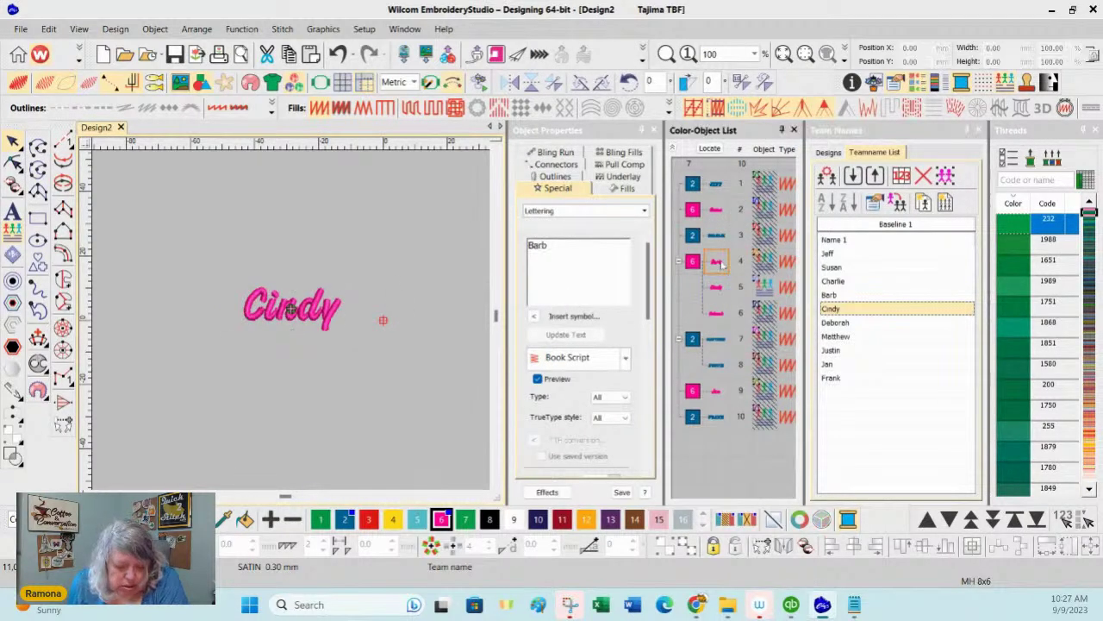
left_click(894, 402)
left_click(835, 297)
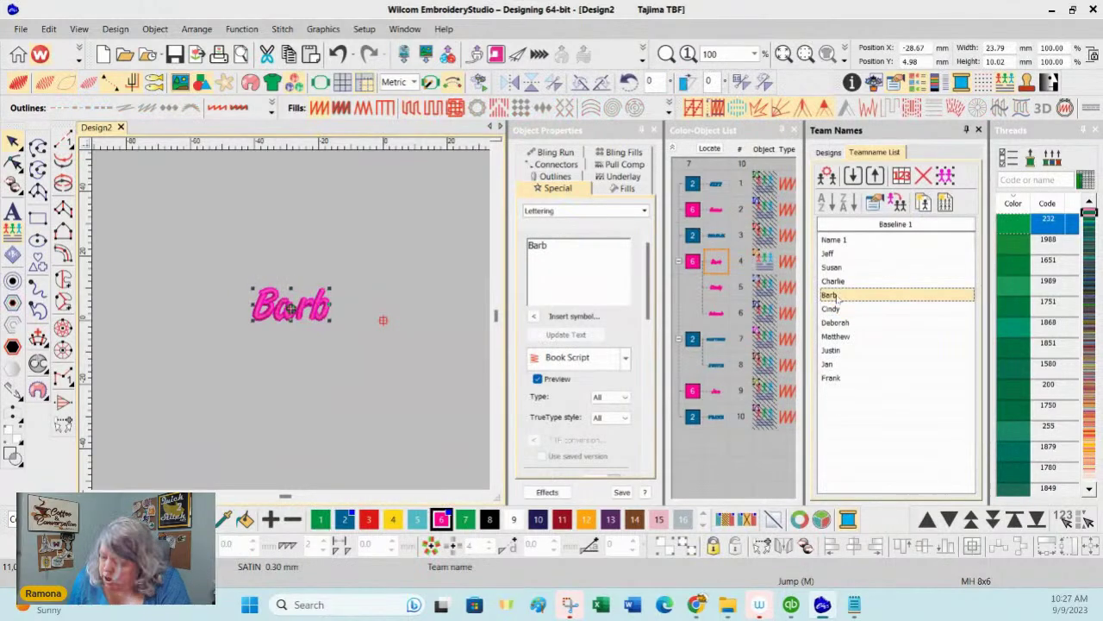
key("Down")
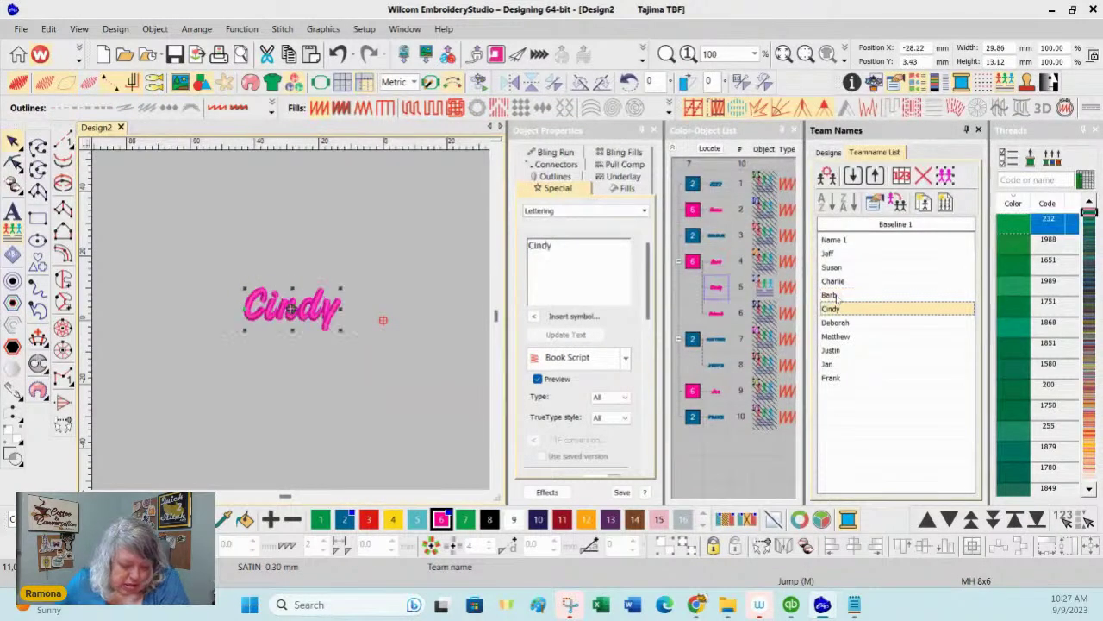
key("Down")
key("Down")
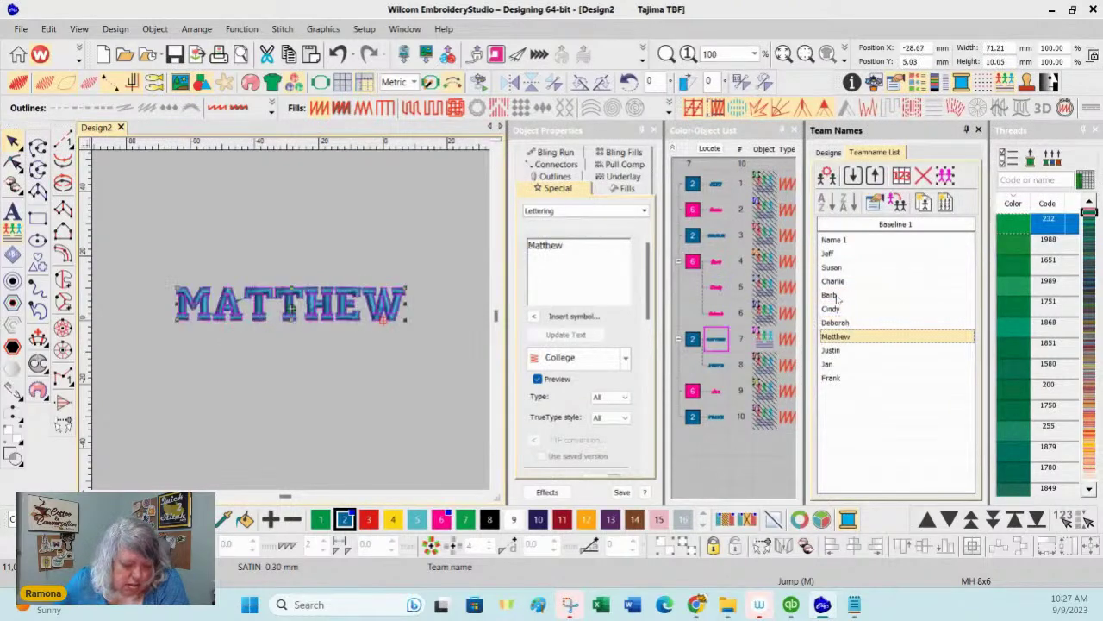
key("Down")
key("Down")
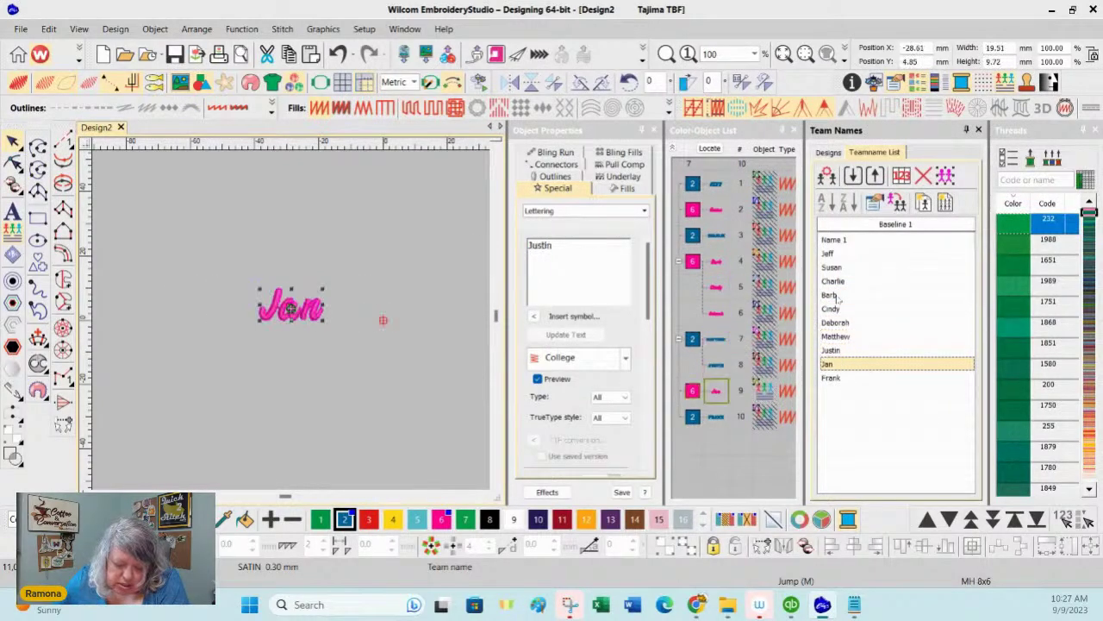
key("Down")
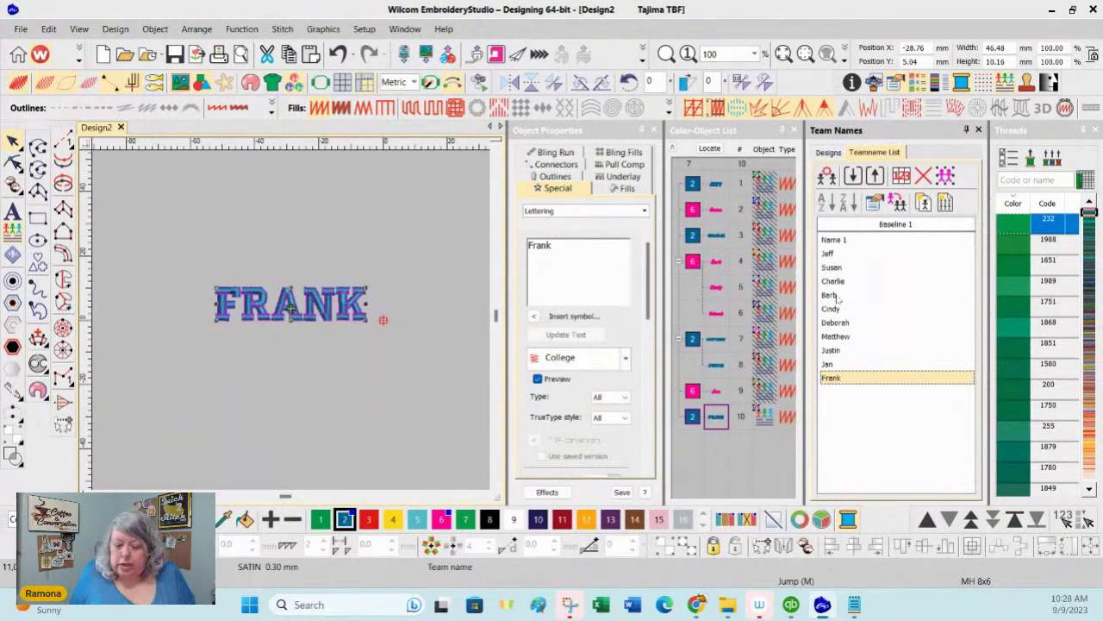
left_click(718, 208)
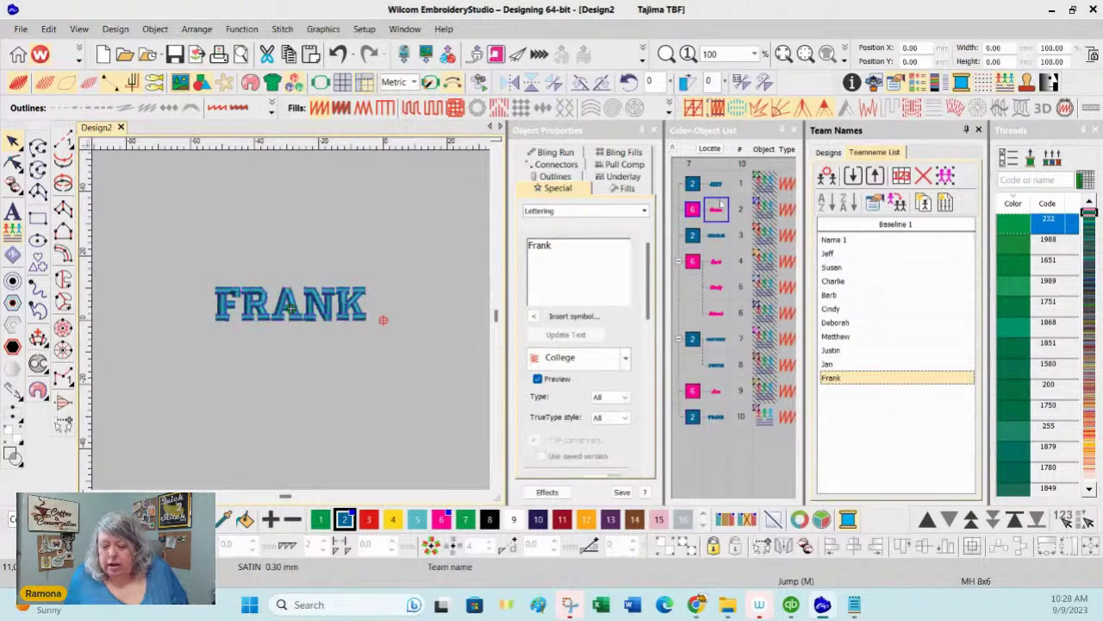
Step: Unhide all team names and start exporting Design2 as a Tajima DST machine file
right_click(720, 207)
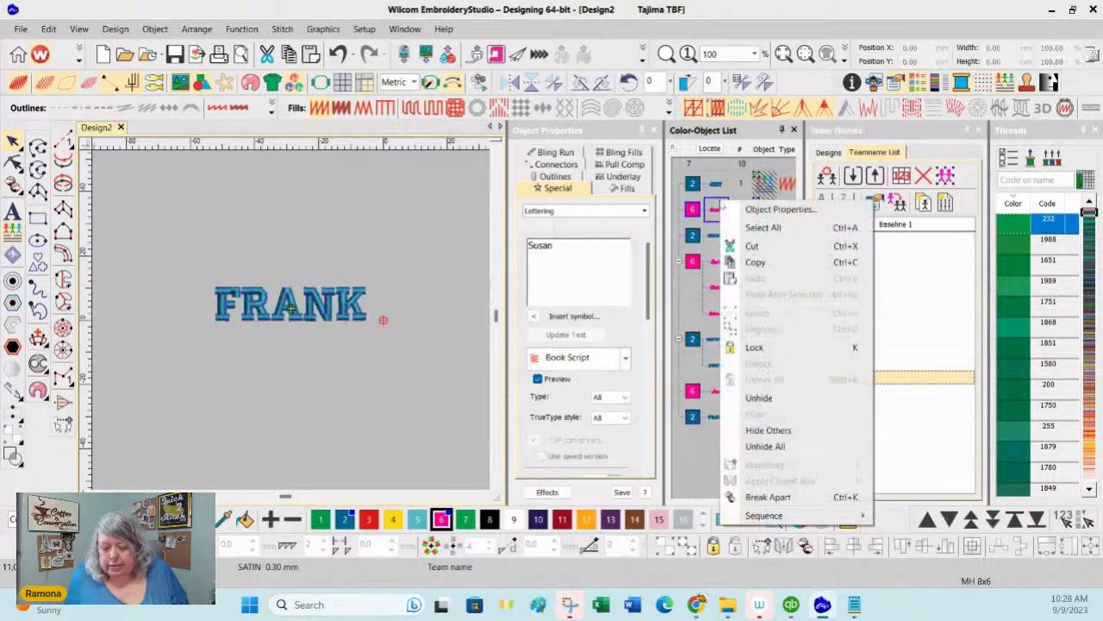
left_click(769, 446)
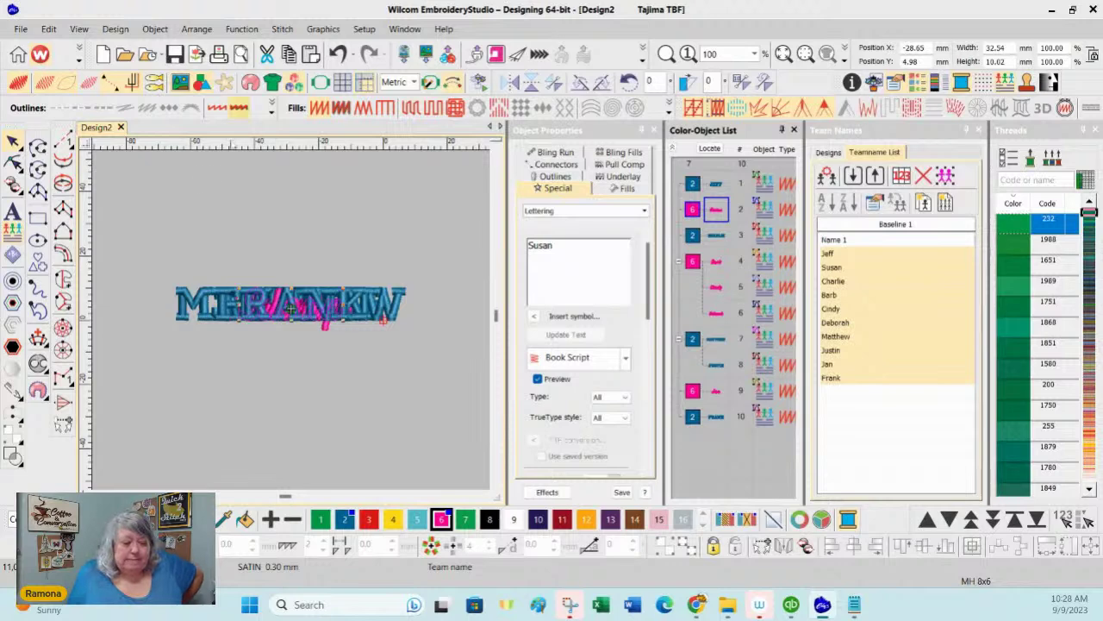
left_click(196, 55)
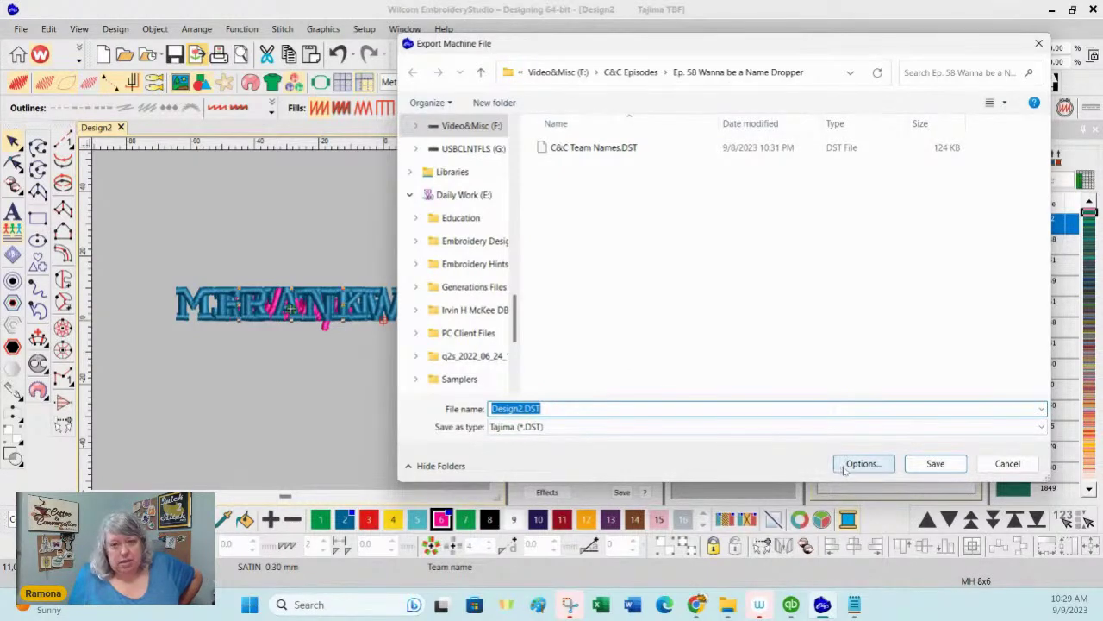
Step: Save Design2.DST with team-name output set to 'Team names only, with Stops'
left_click(845, 468)
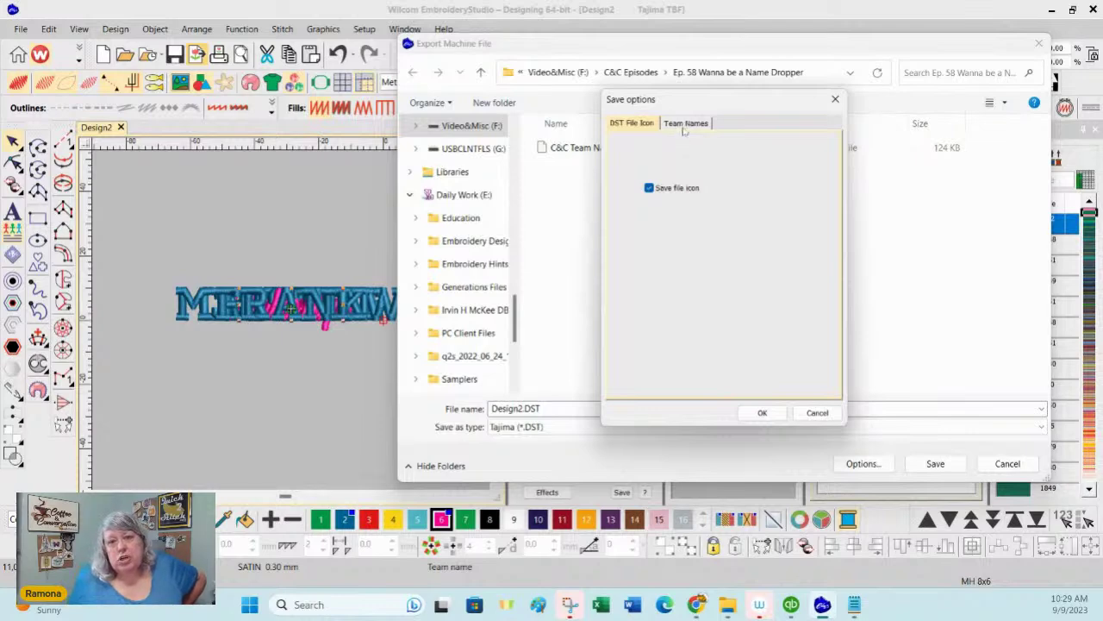
left_click(685, 123)
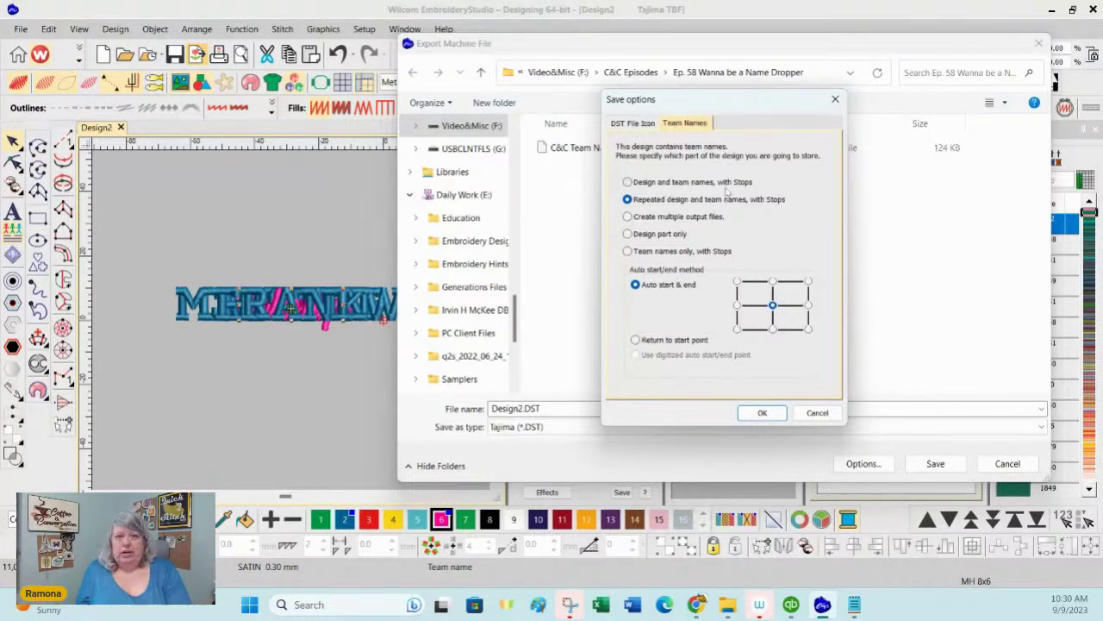
left_click(628, 250)
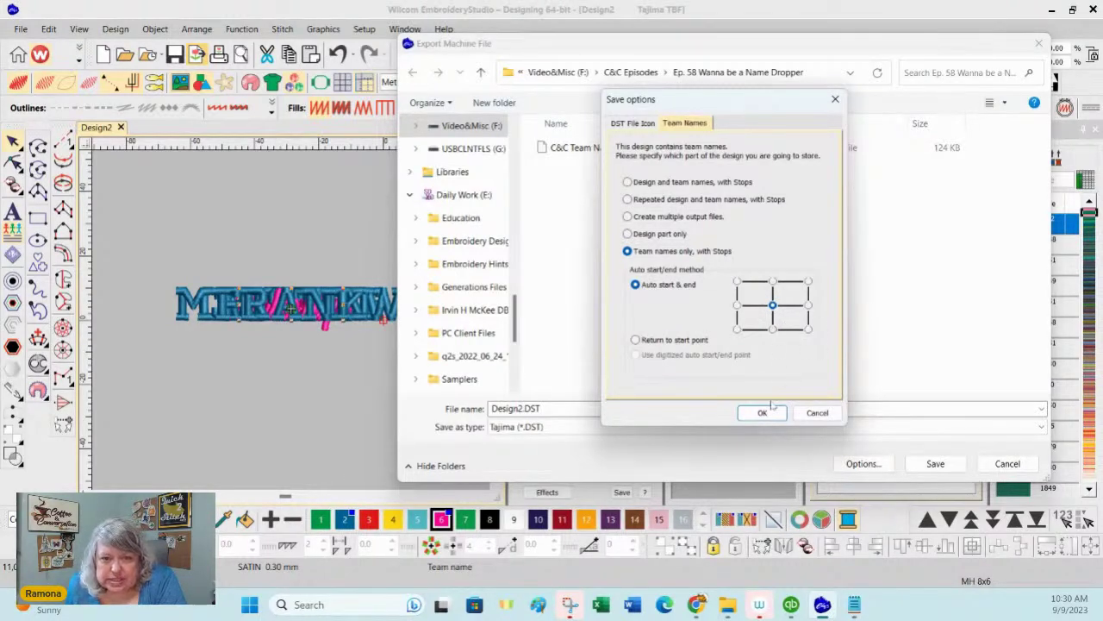
left_click(763, 413)
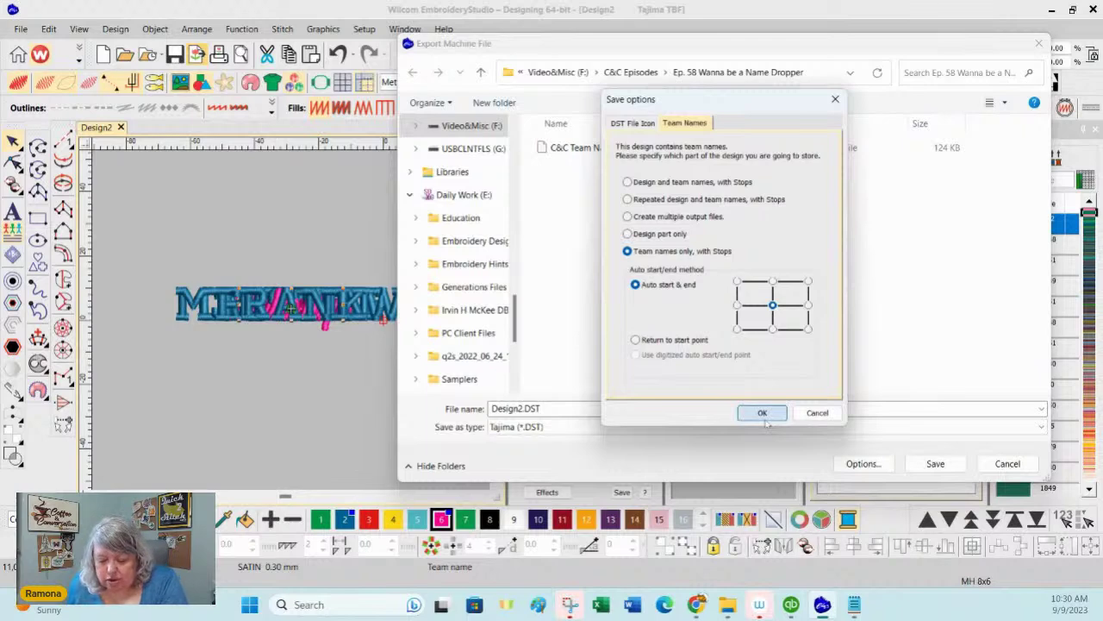
left_click(935, 464)
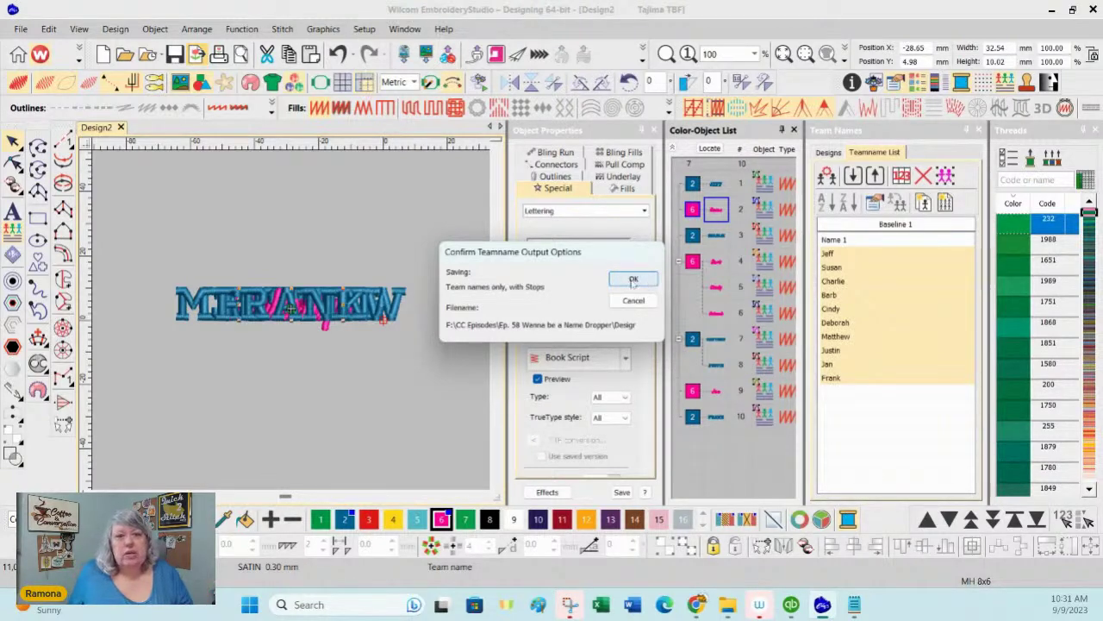
left_click(633, 281)
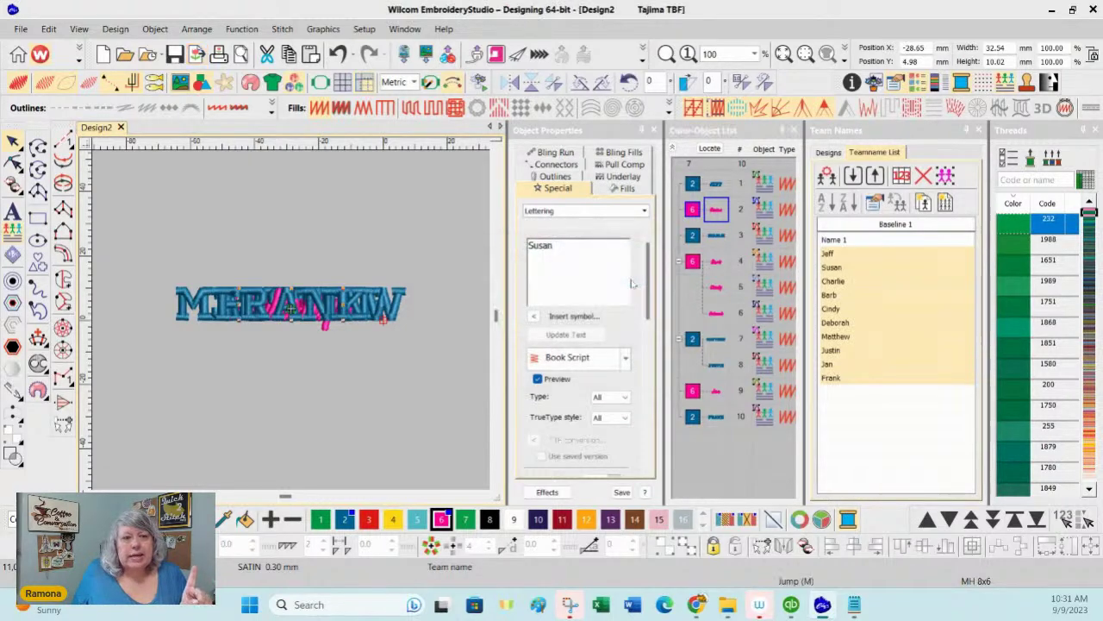
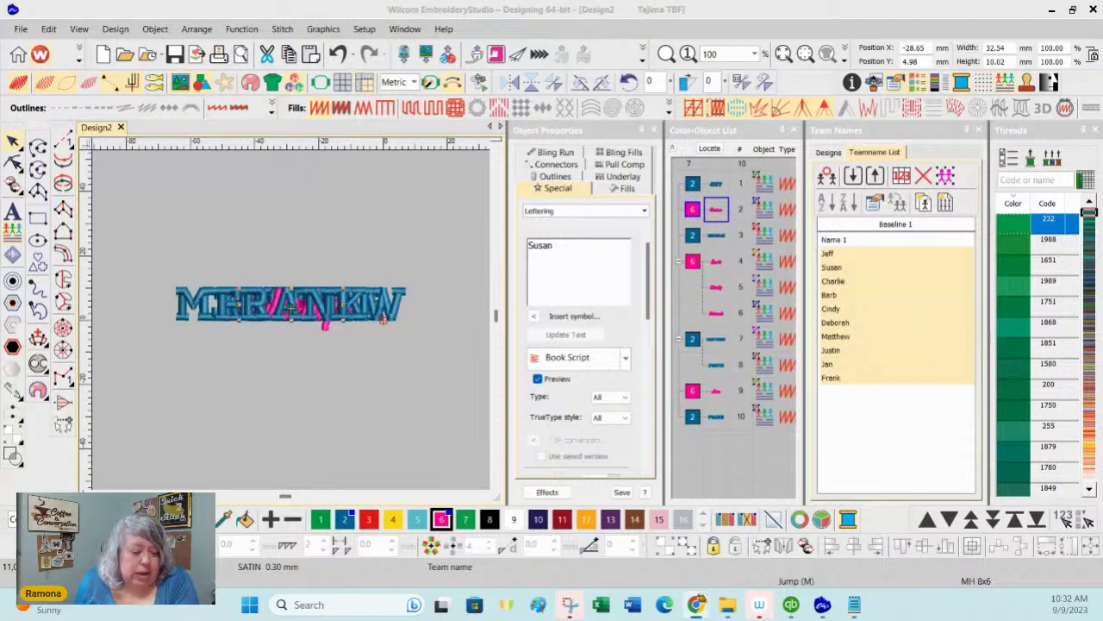
Step: Open the print preview of Design2 from the File menu, starting on the Production Worksheet
left_click(20, 29)
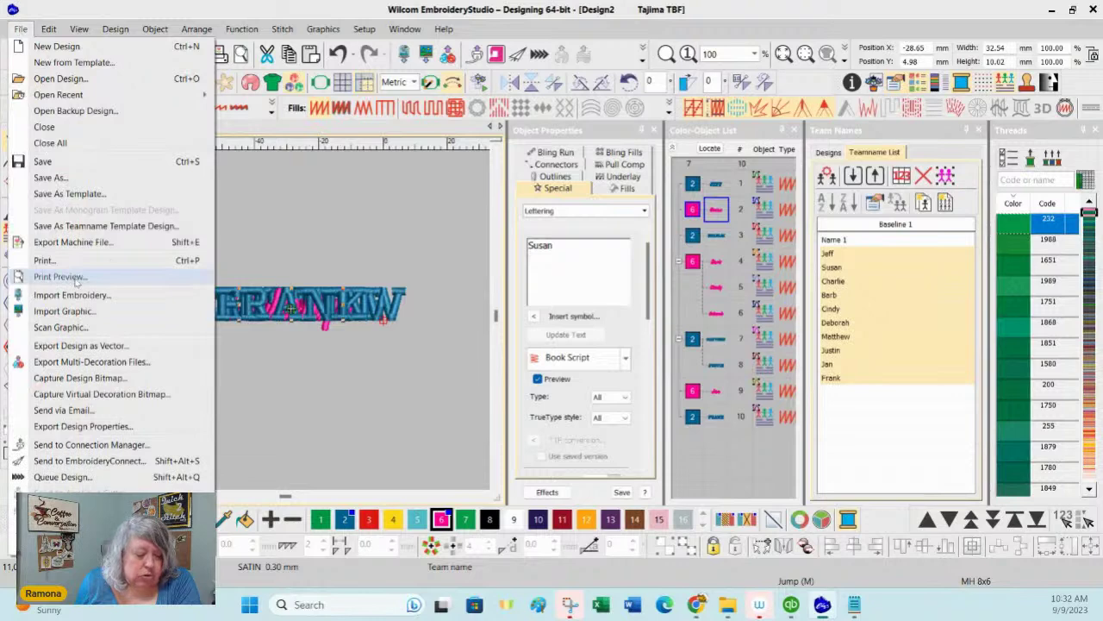
left_click(76, 281)
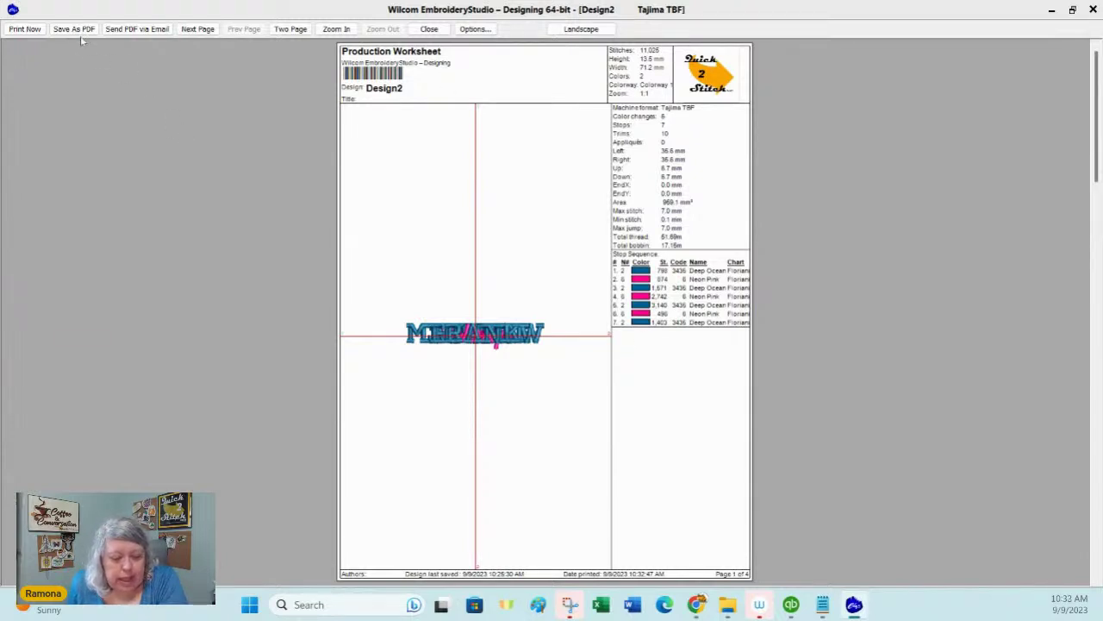
Step: Page forward and back, then show the Production Worksheet and Color Film pages side by side
left_click(198, 31)
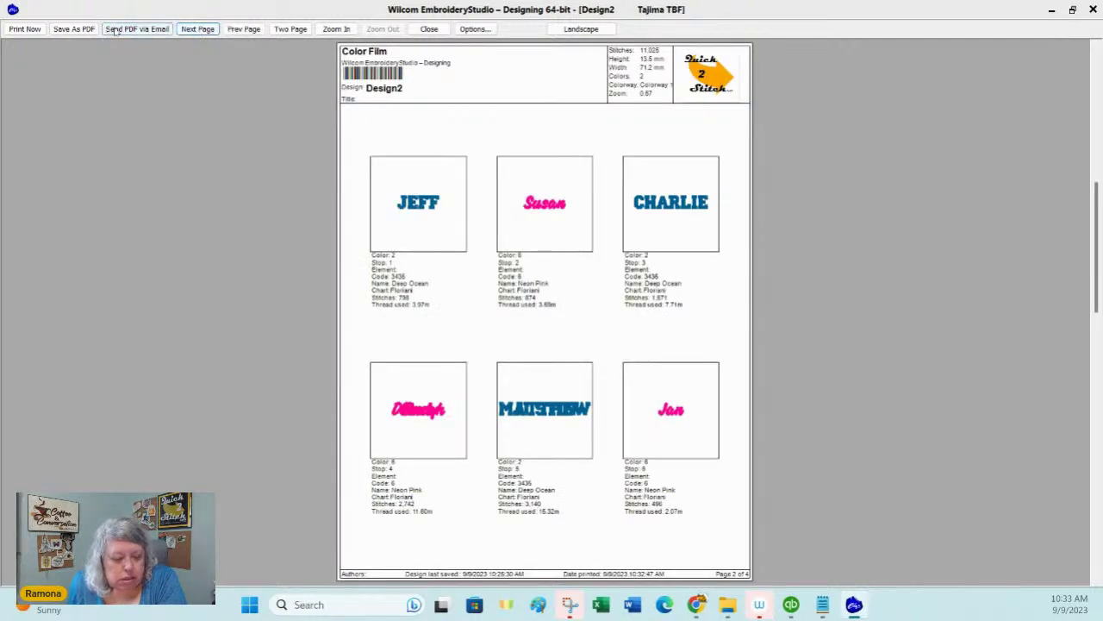
left_click(243, 29)
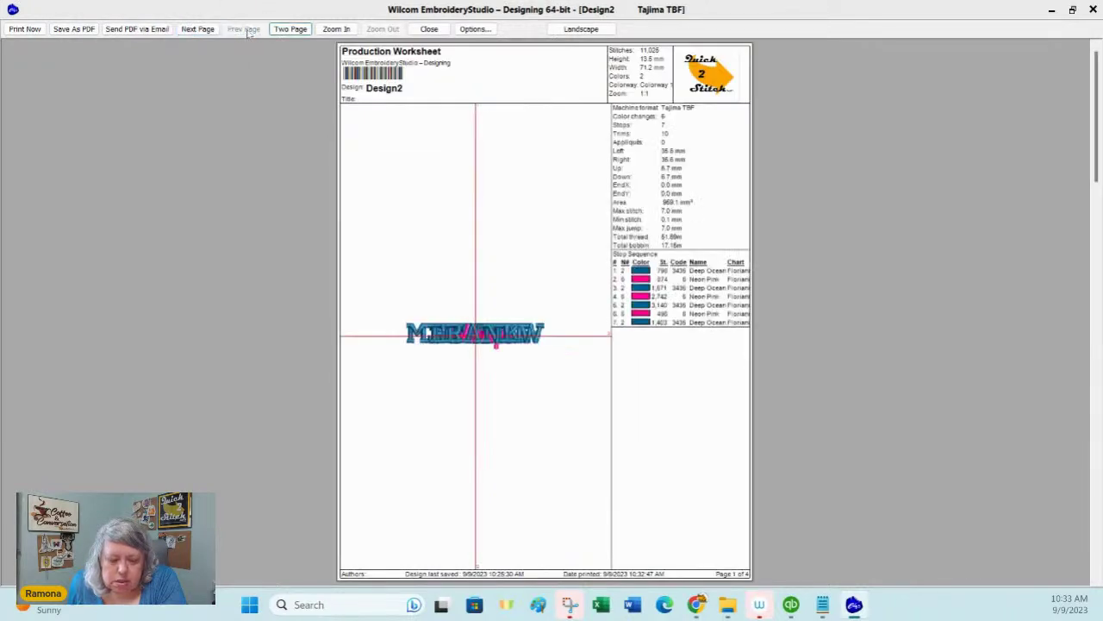
left_click(290, 29)
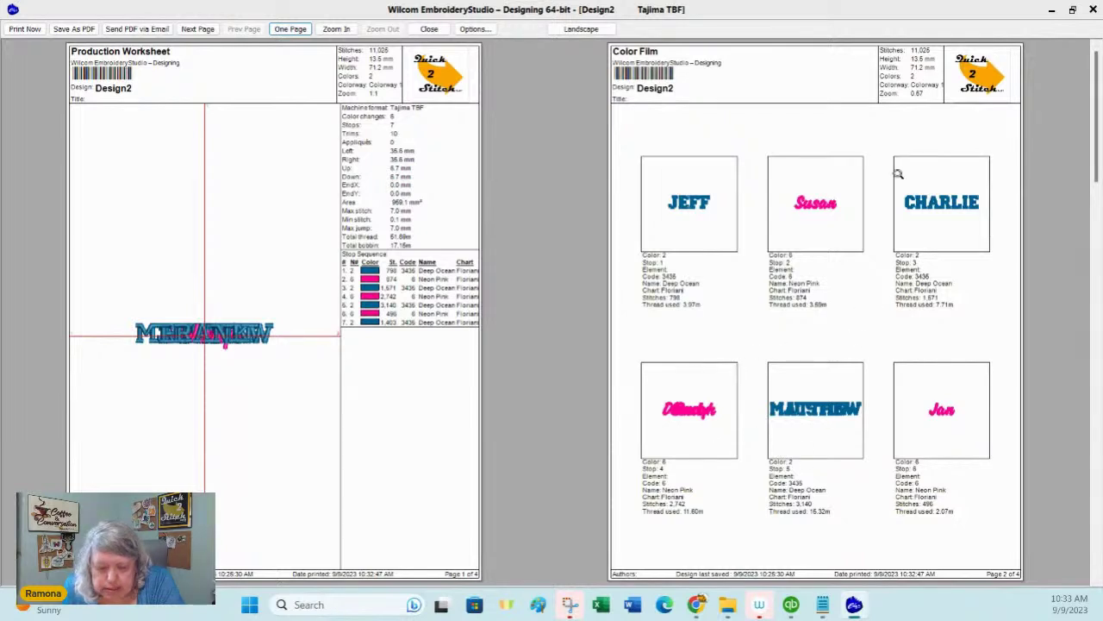
Step: Browse all four preview pages, ending in single-page view on the Teamnames page 4
left_click(197, 28)
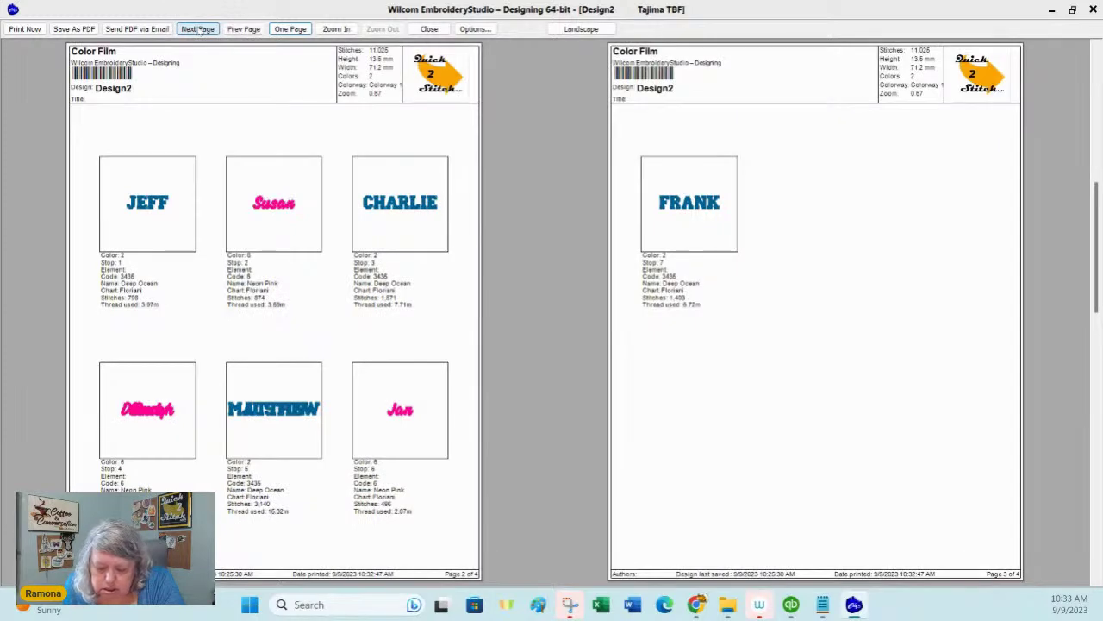
left_click(198, 28)
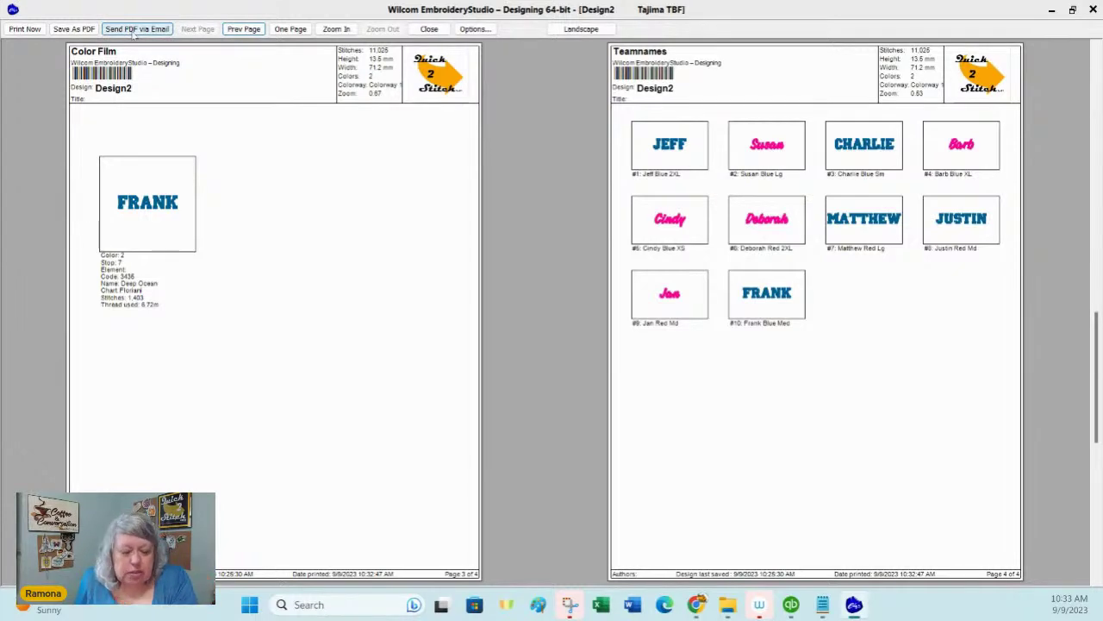
left_click(243, 29)
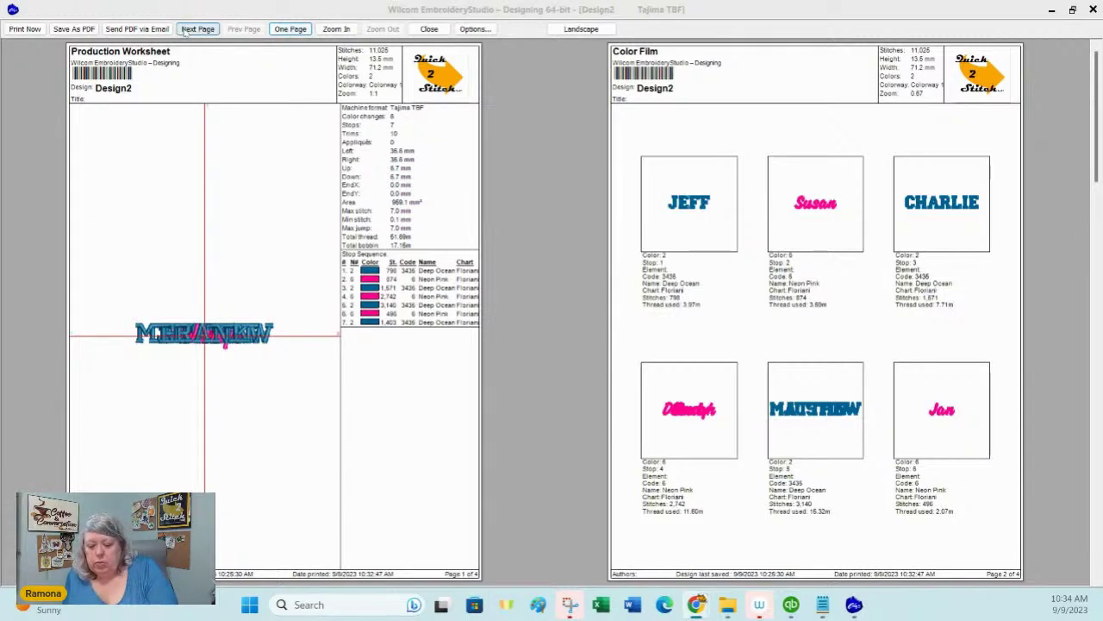
left_click(197, 30)
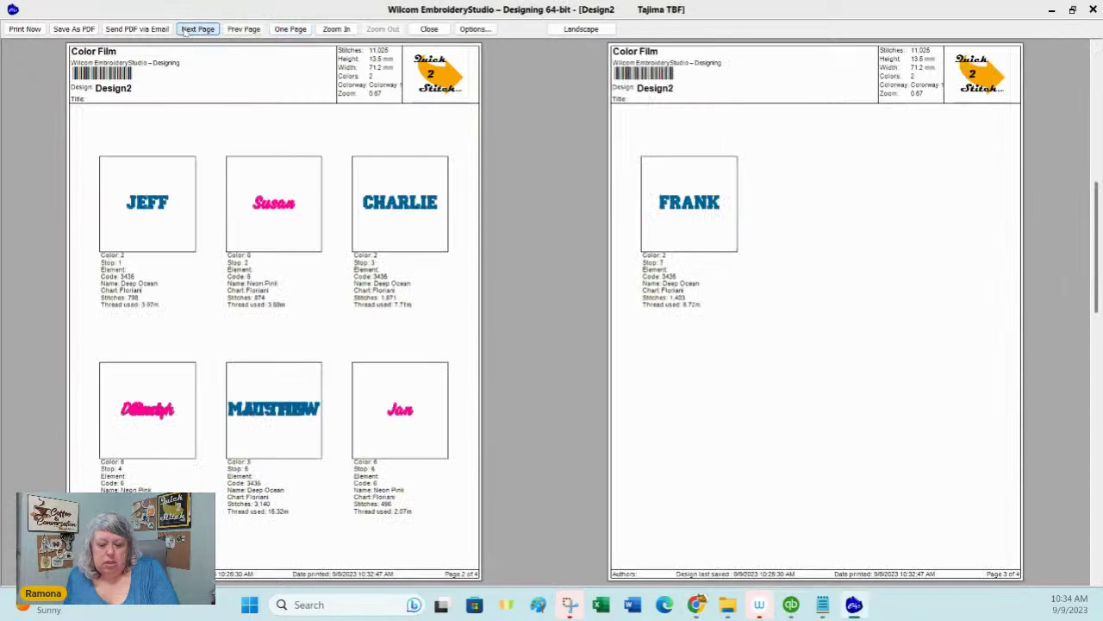
left_click(188, 30)
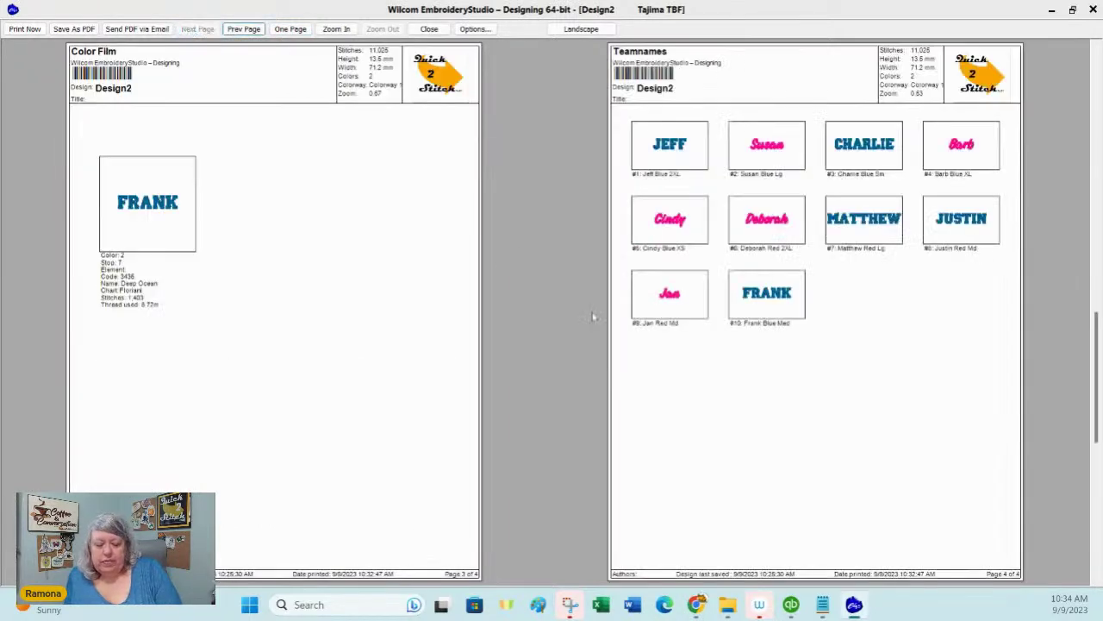
left_click(287, 30)
left_click(203, 30)
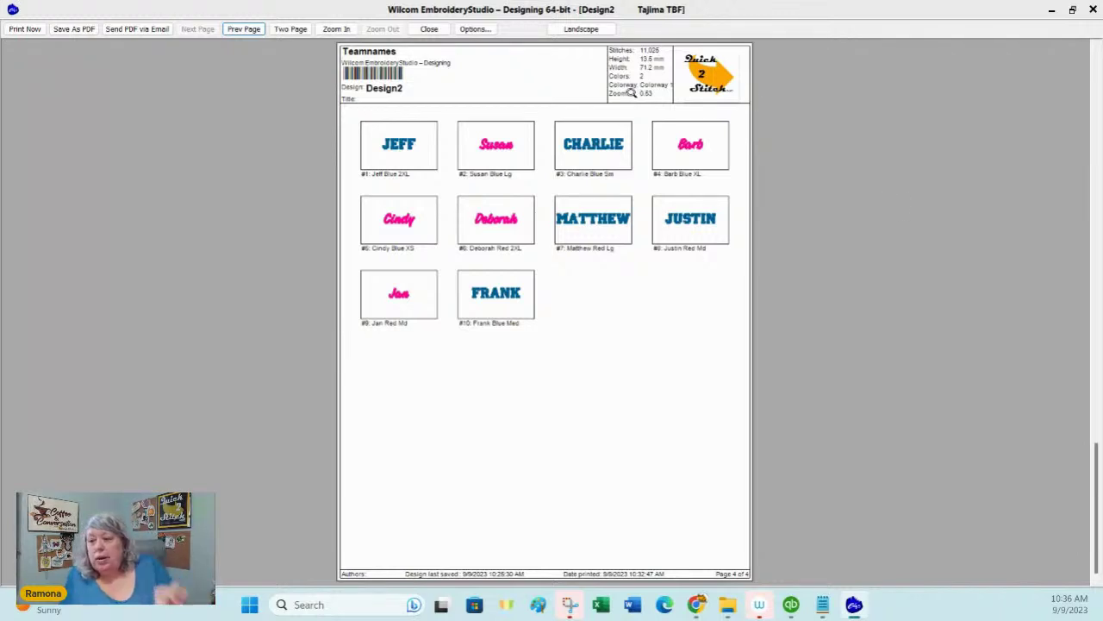
Step: Close the preview, discard Design2's changes, and create the new blank Design3
left_click(430, 29)
left_click(423, 304)
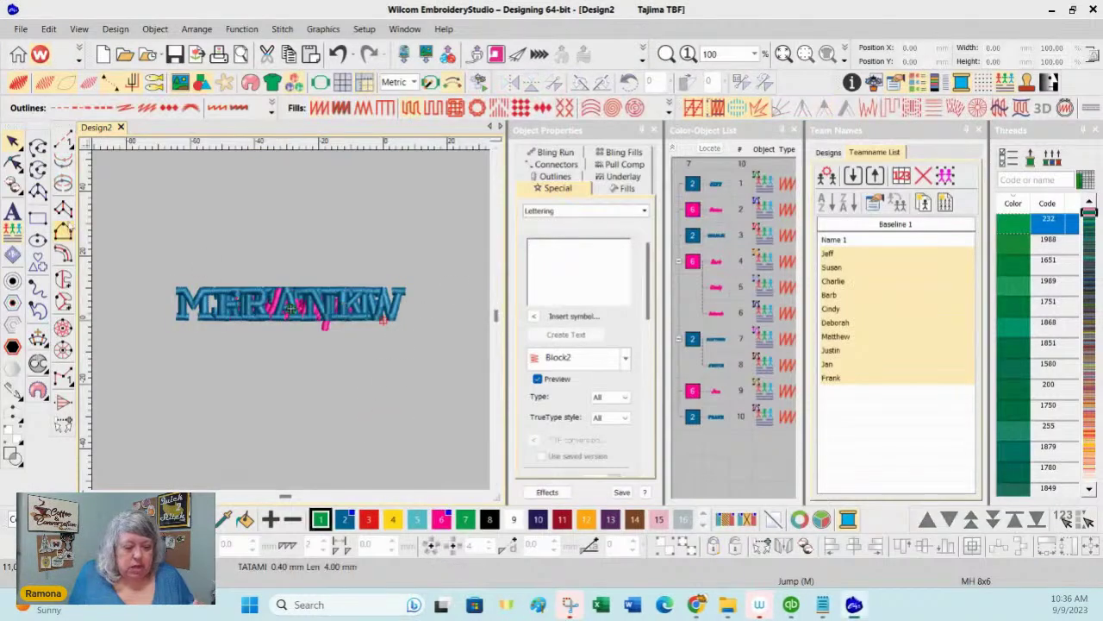
left_click(120, 126)
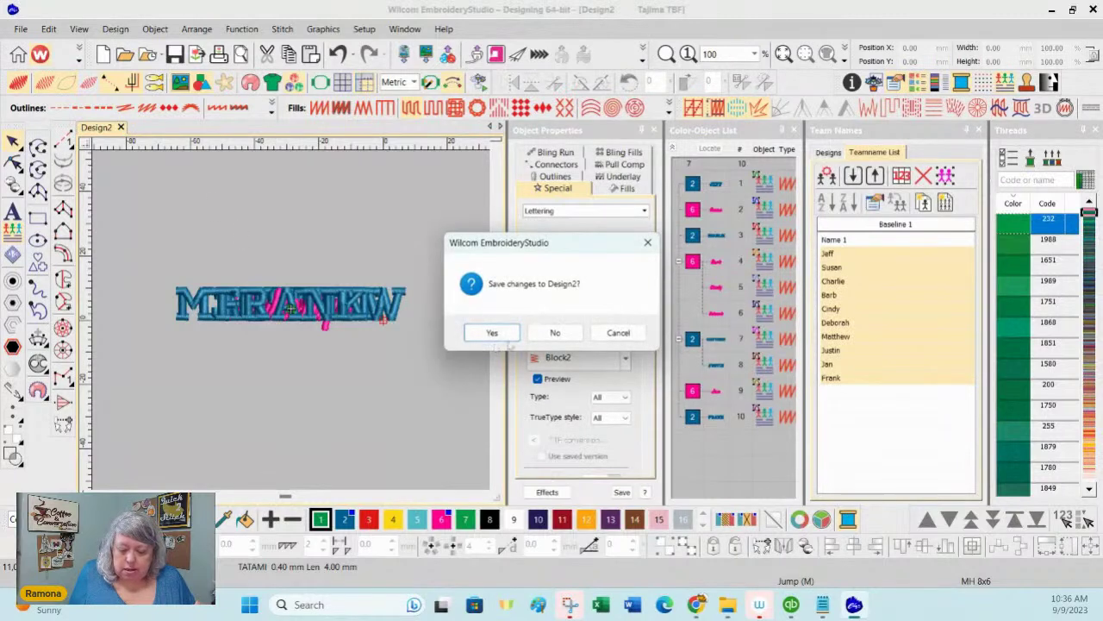
left_click(556, 334)
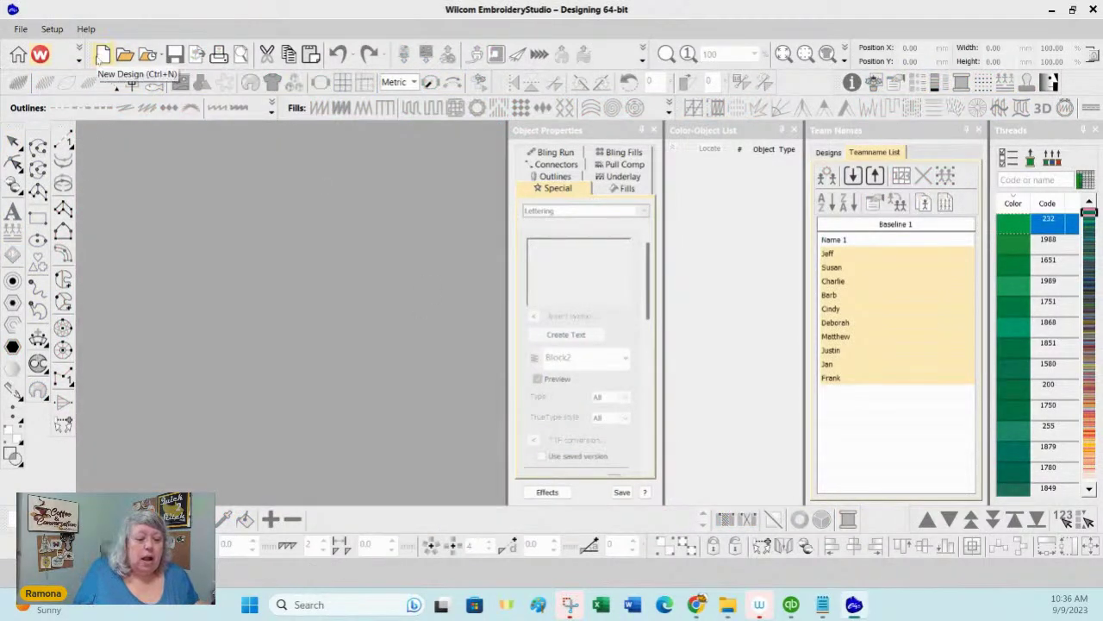
left_click(102, 55)
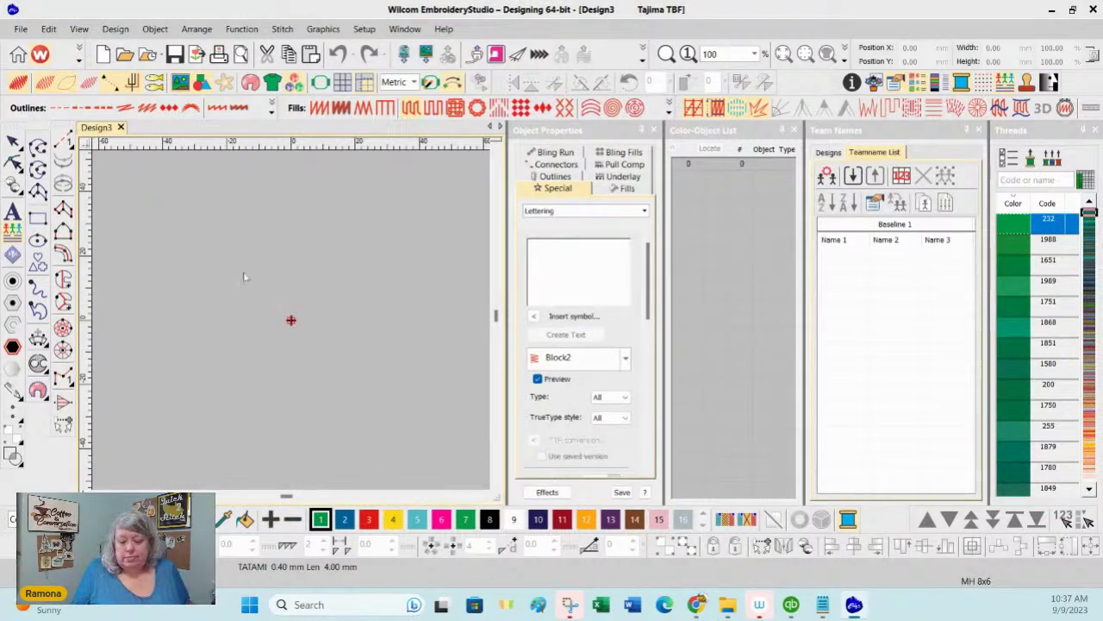
Step: Close the Team Names docker and pan the empty Design3 canvas
left_click(979, 129)
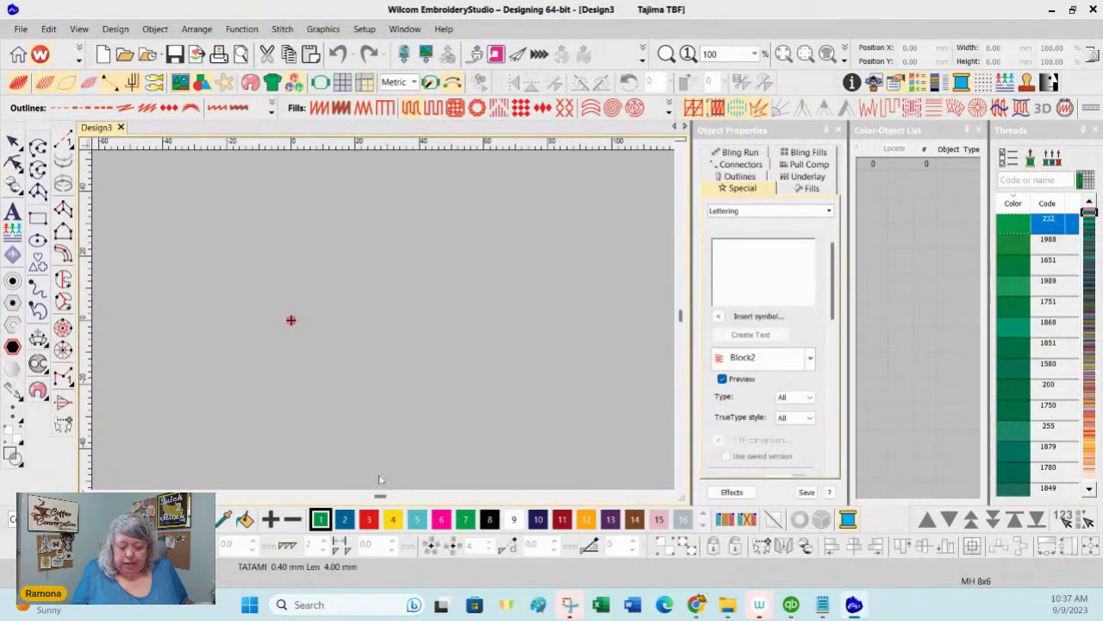
left_click_drag(380, 497, 379, 497)
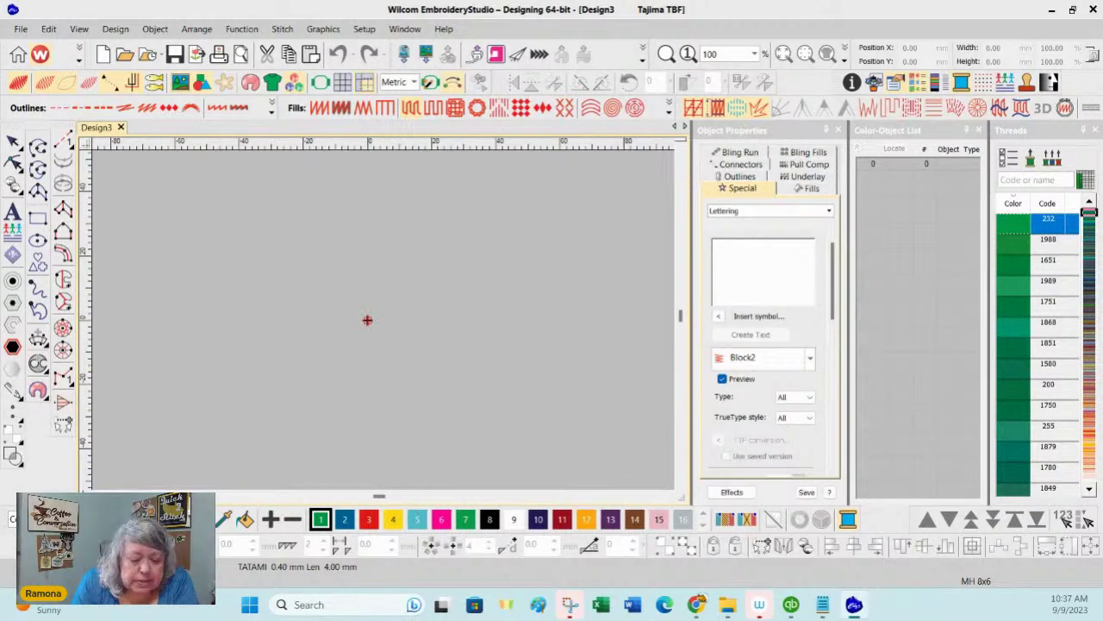
left_click(125, 55)
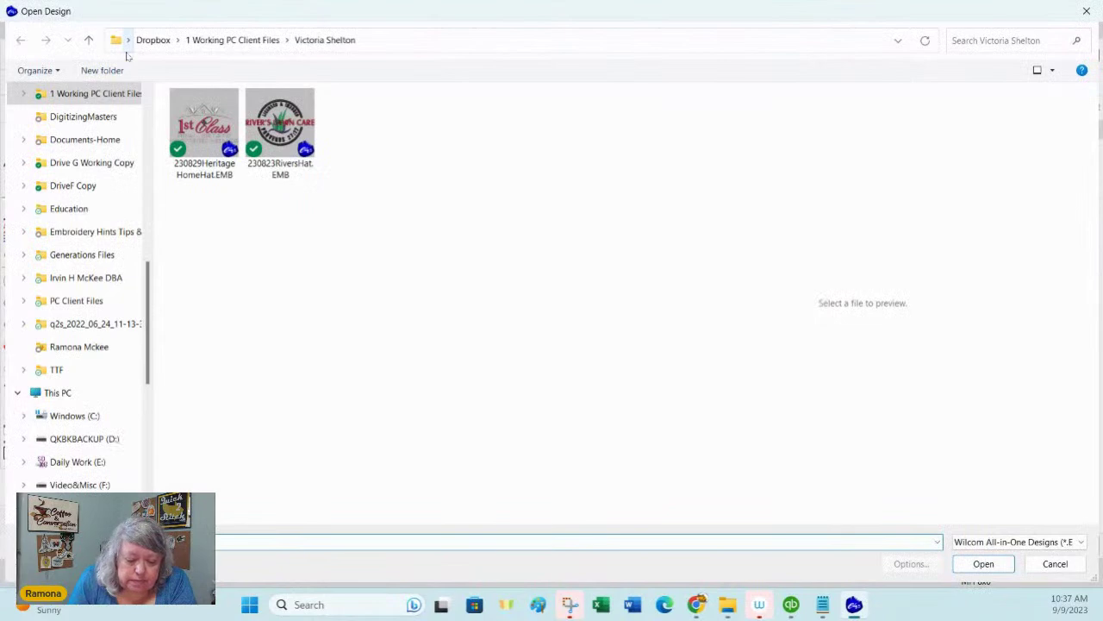
left_click(207, 121)
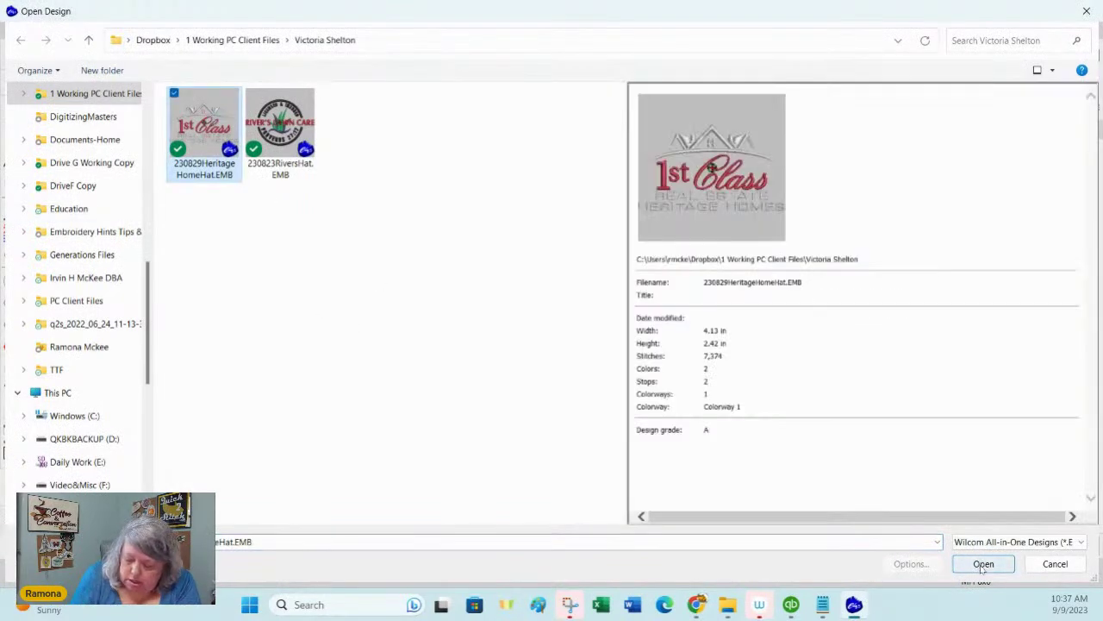
left_click(983, 564)
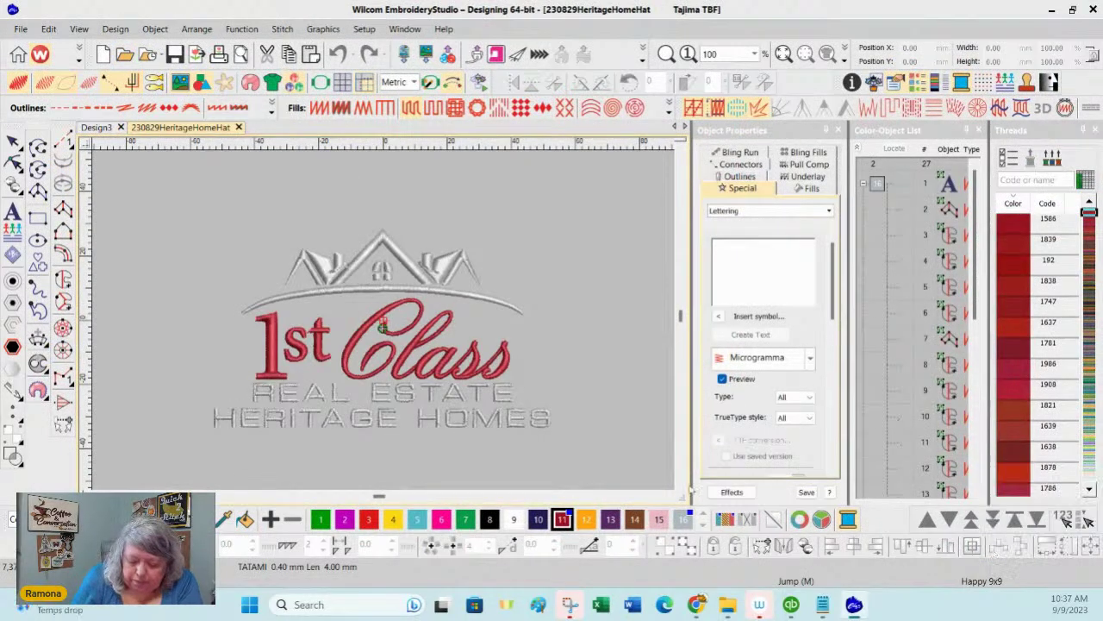
Step: Select the REAL ESTATE / HERITAGE HOMES tagline lettering and delete it
left_click(681, 486)
left_click(681, 486)
left_click_drag(164, 417, 595, 317)
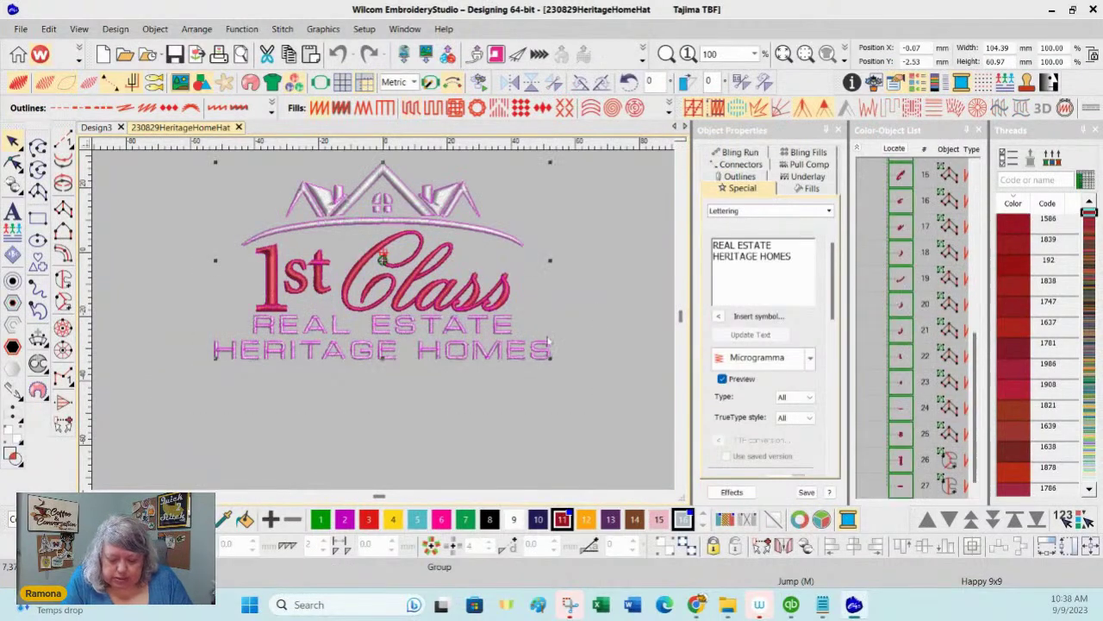
left_click(430, 426)
left_click_drag(172, 408, 582, 317)
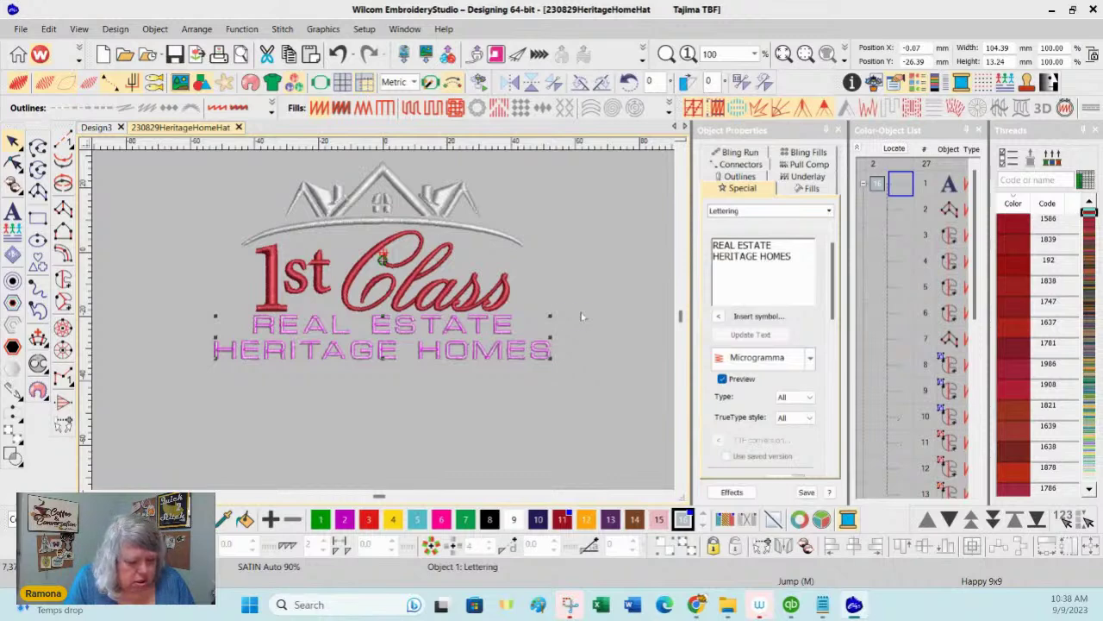
key("Delete")
scroll(681, 317, "up", 2)
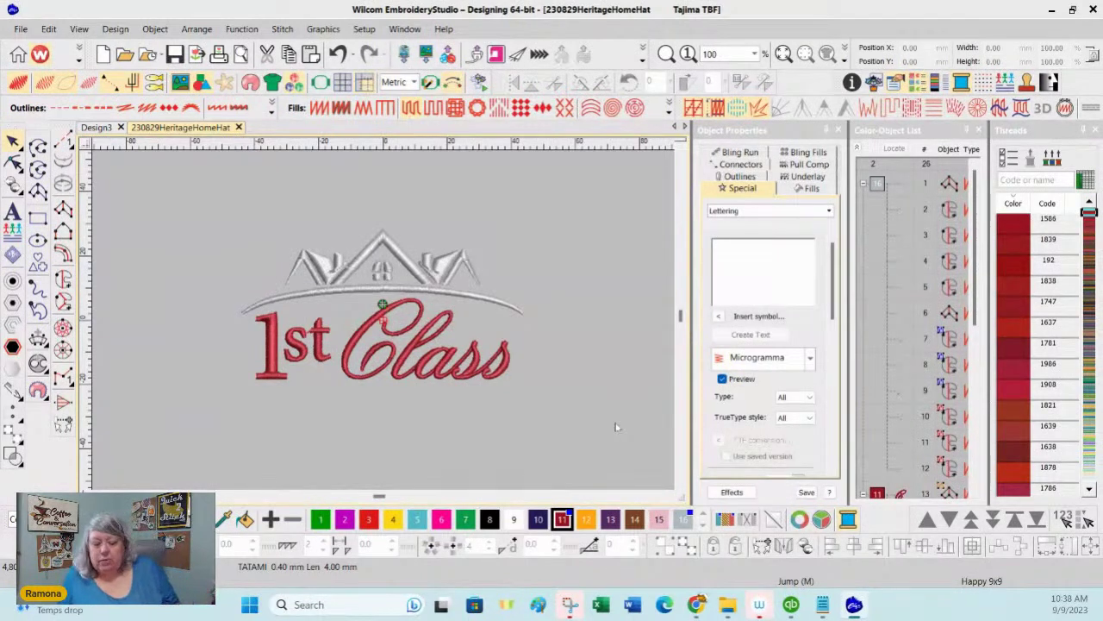
scroll(684, 487, "down", 1)
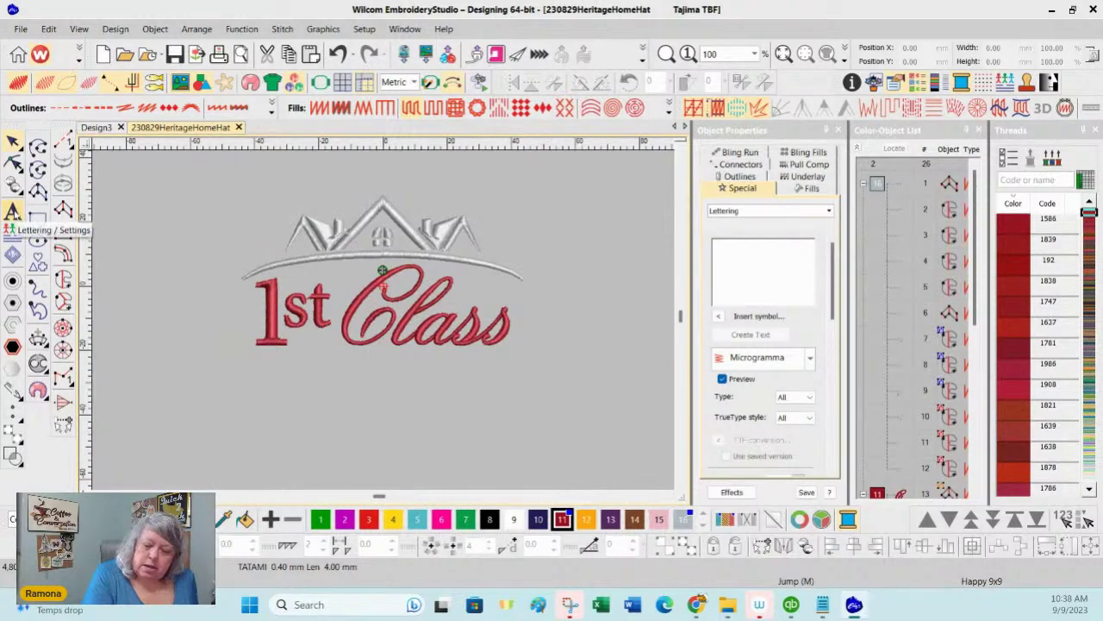
Step: Create lettering reading 'Name 1' and place it centred under the 1st Class logo
left_click(13, 210)
left_click(739, 249)
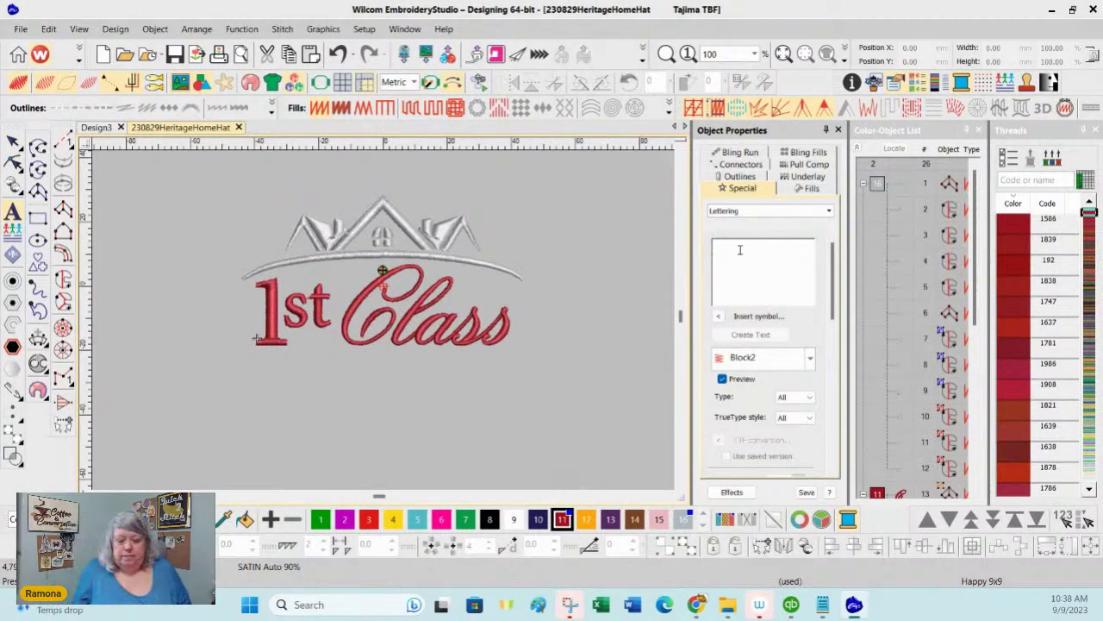
type("Name 1")
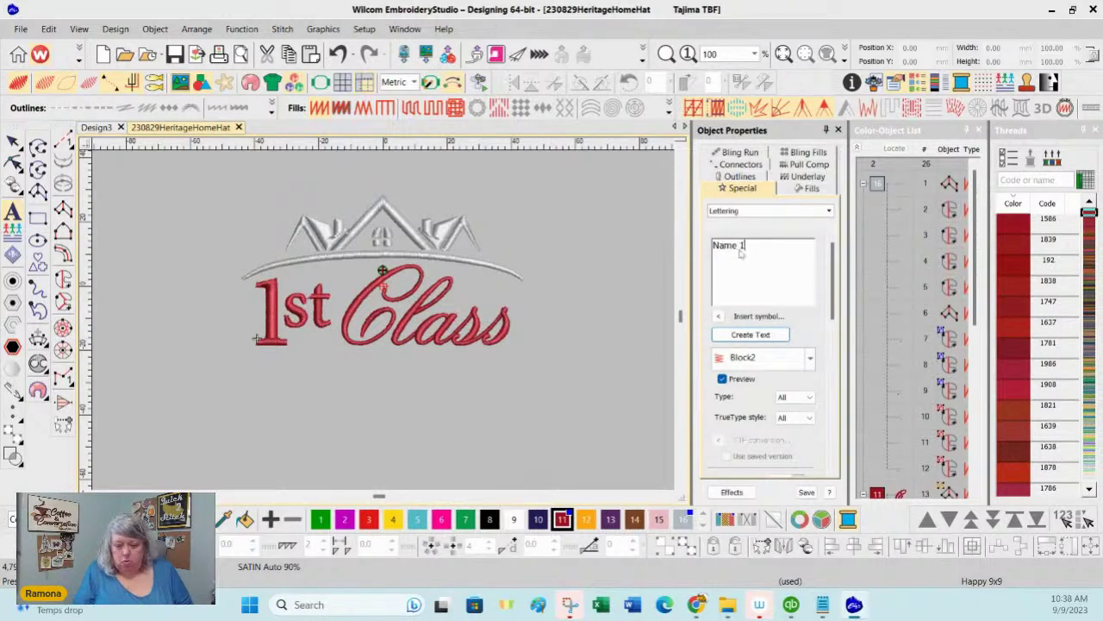
left_click(751, 335)
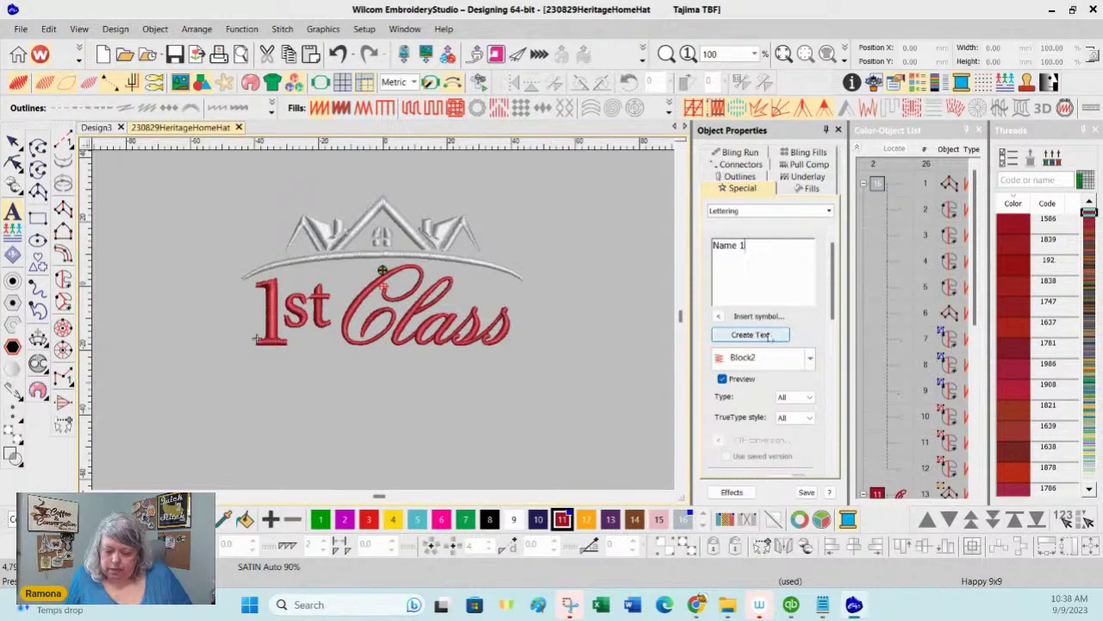
left_click(373, 376)
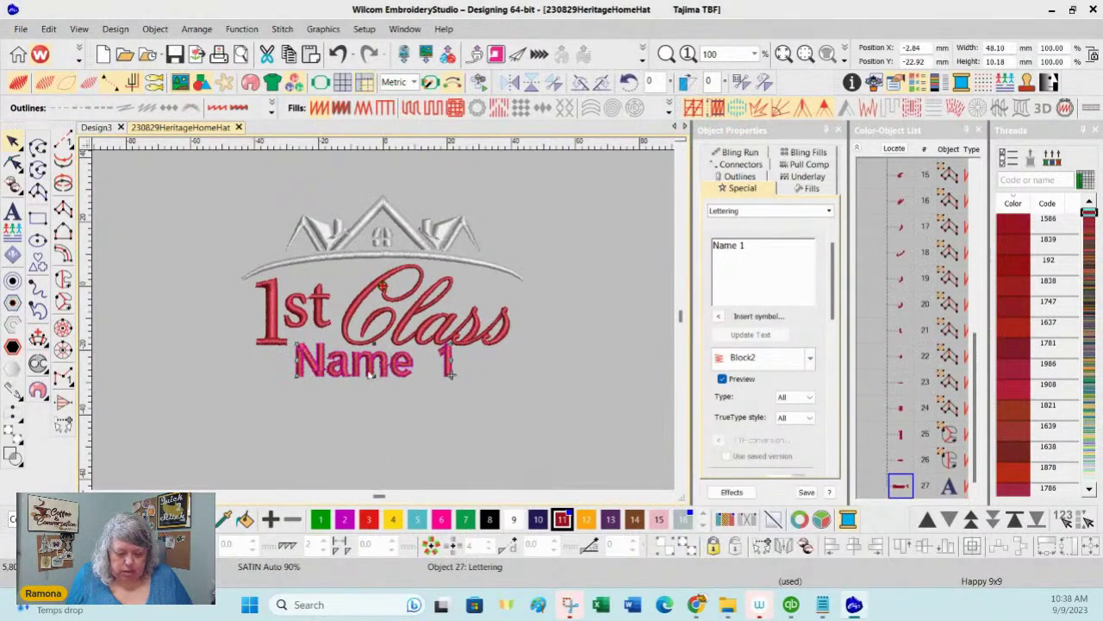
left_click_drag(371, 371, 379, 376)
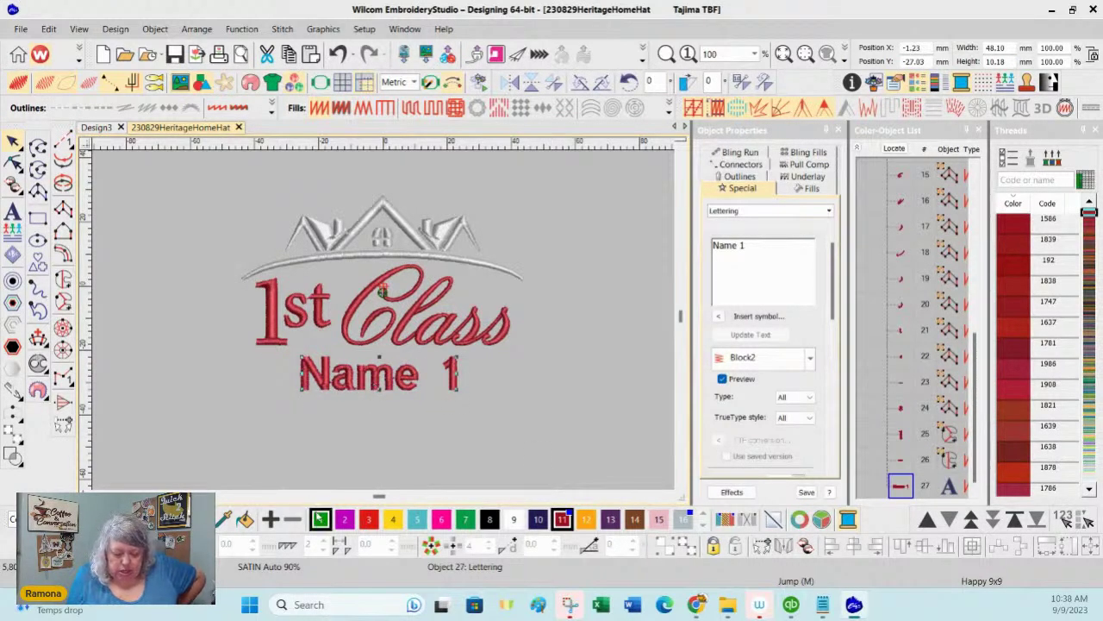
Step: Colour Name 1 dark green with a Center Run first underlay and the second underlay turned off
left_click(320, 519)
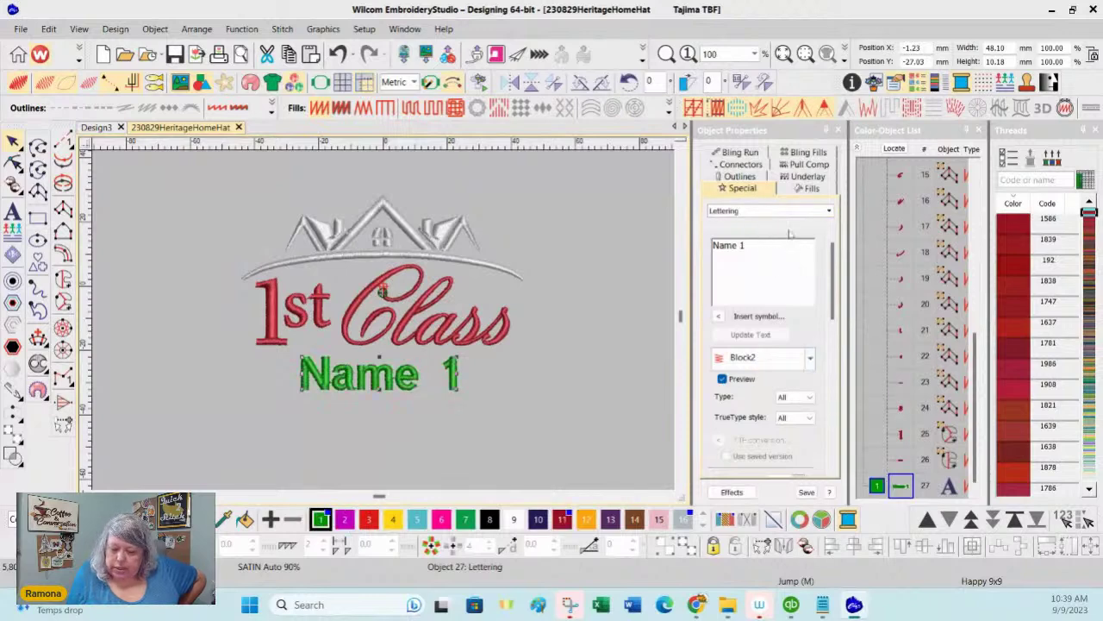
left_click(810, 189)
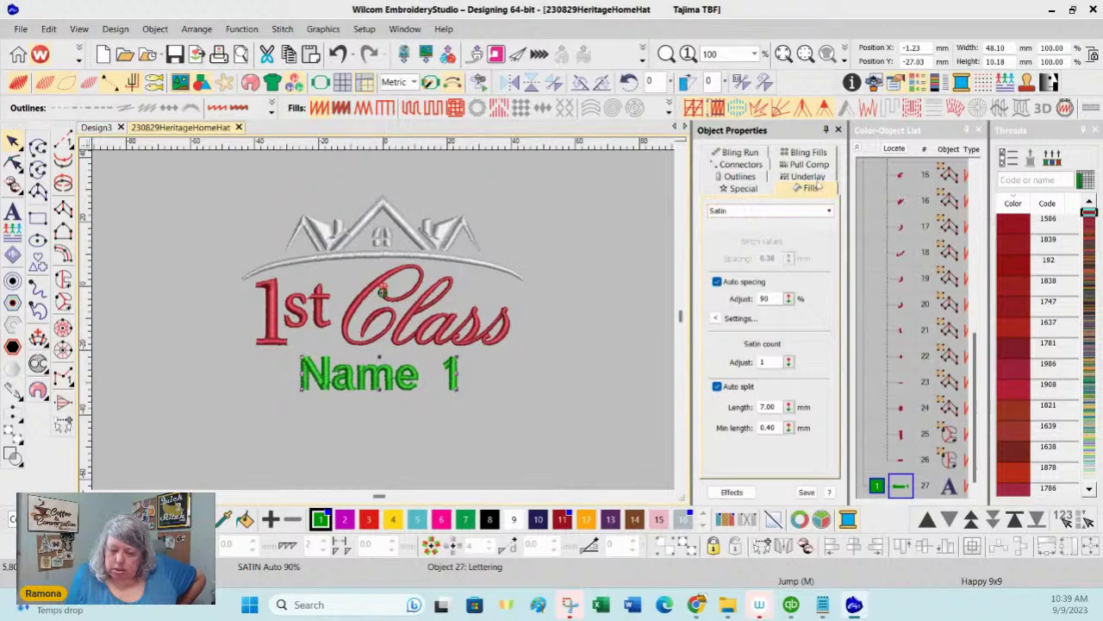
left_click(808, 178)
left_click(717, 229)
left_click(756, 246)
left_click(750, 256)
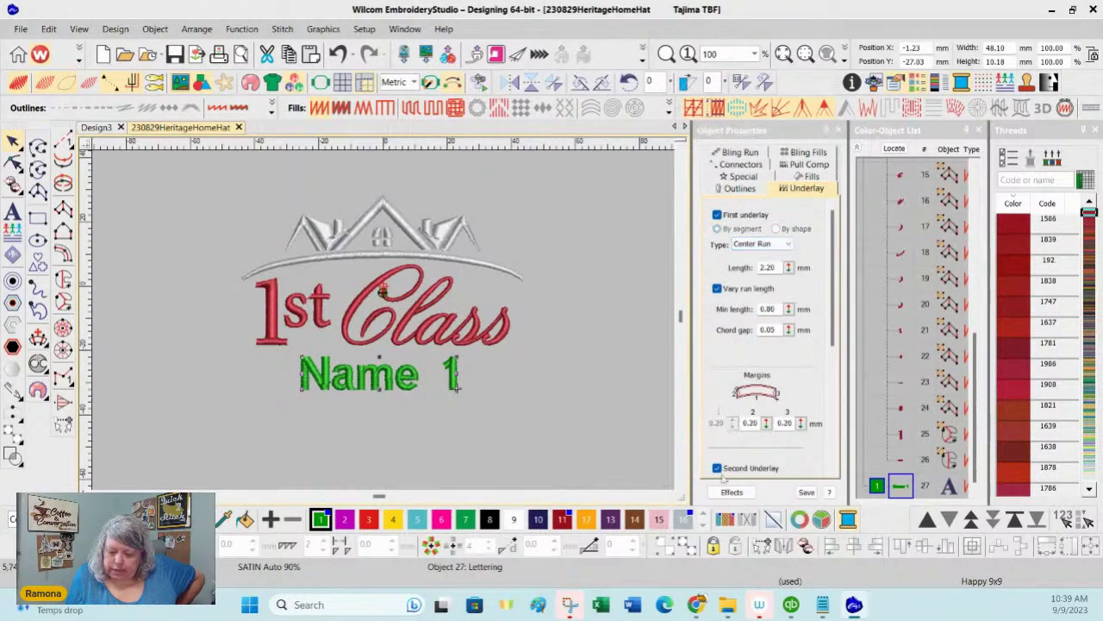
left_click(716, 468)
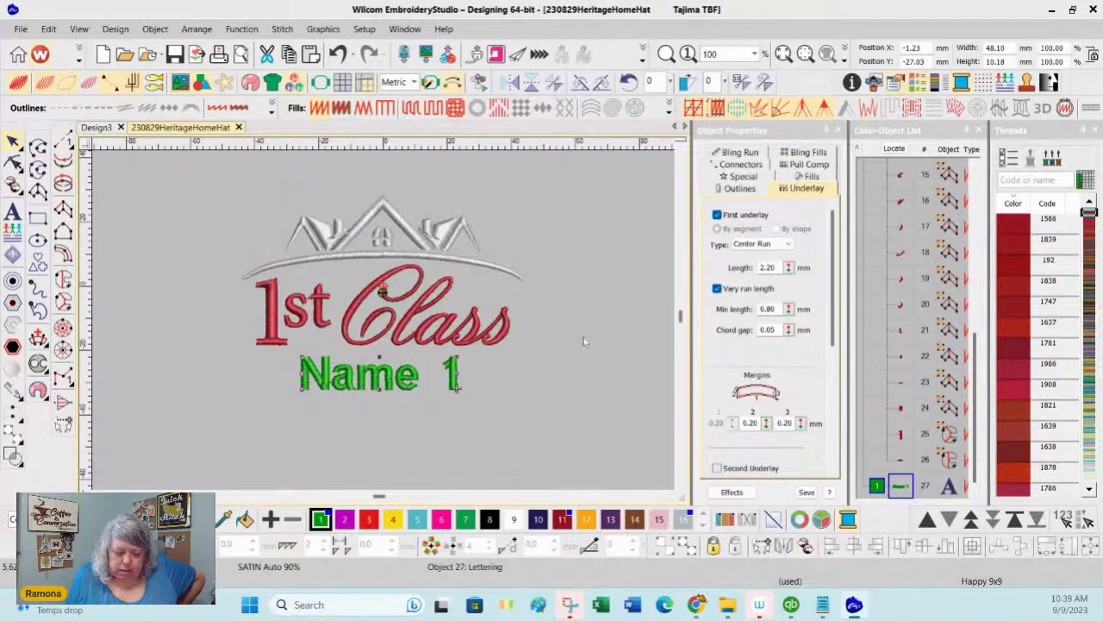
left_click(735, 177)
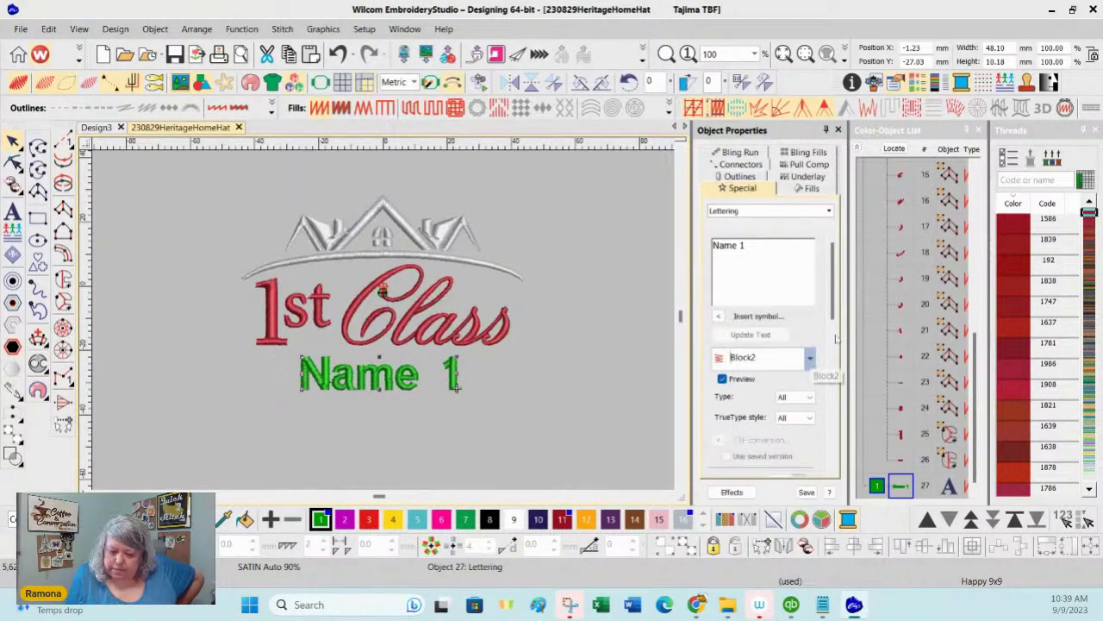
Step: Switch Name 1 to the Book Script font and stretch it to about 54 mm wide
left_click(810, 357)
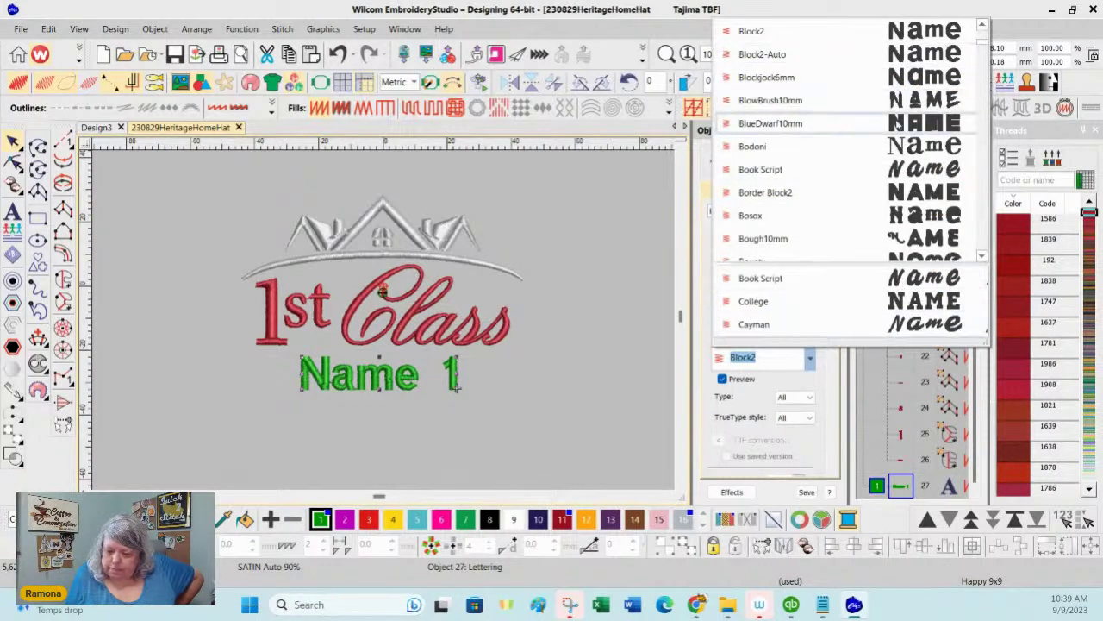
left_click(917, 169)
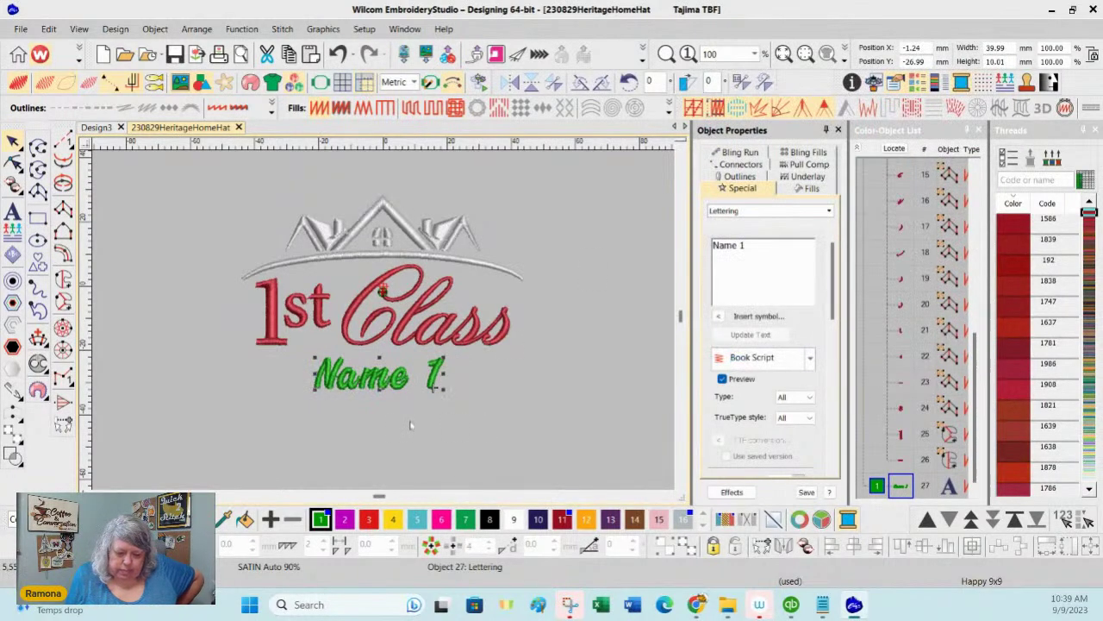
mouse_move(312, 390)
left_click_drag(313, 391, 288, 397)
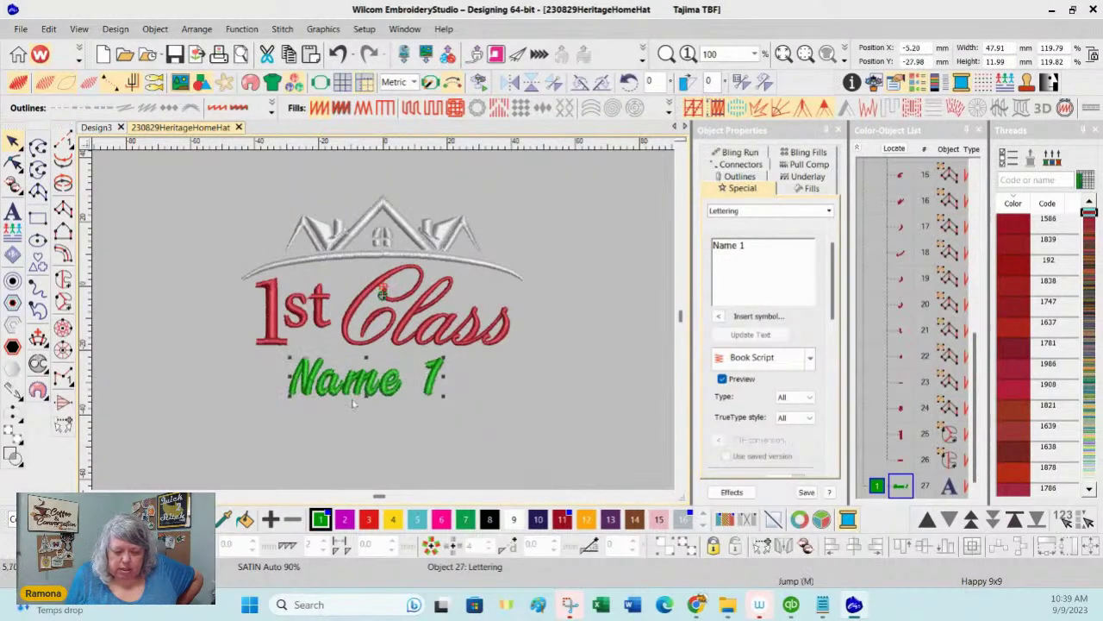
left_click_drag(442, 399, 458, 412)
left_click(586, 345)
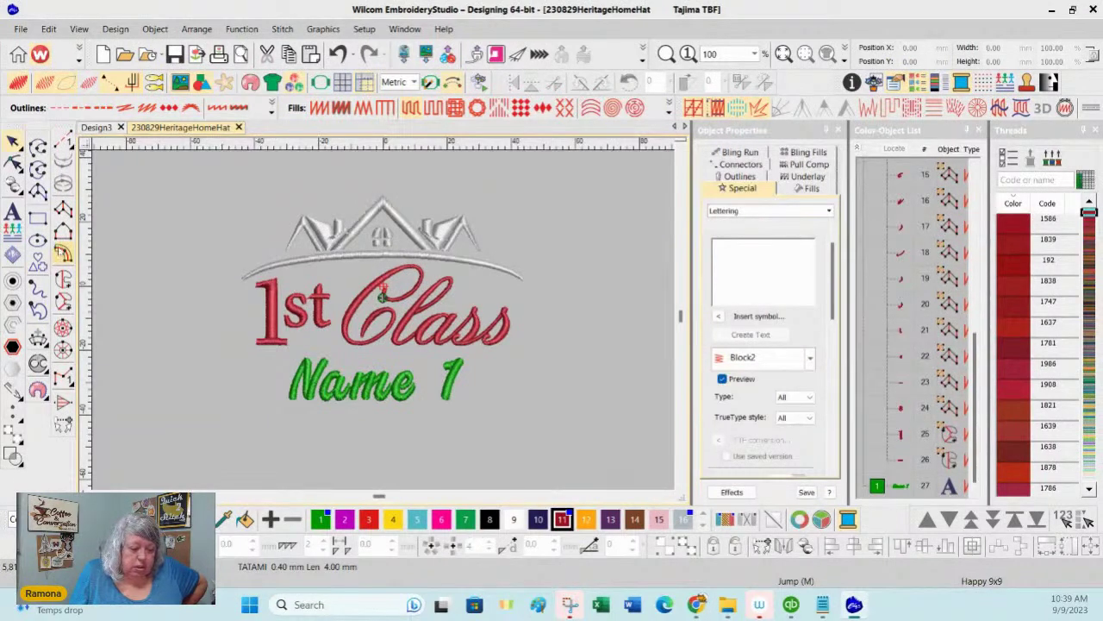
Step: Create a 'City' lettering object and place it just below Name 1
left_click(751, 257)
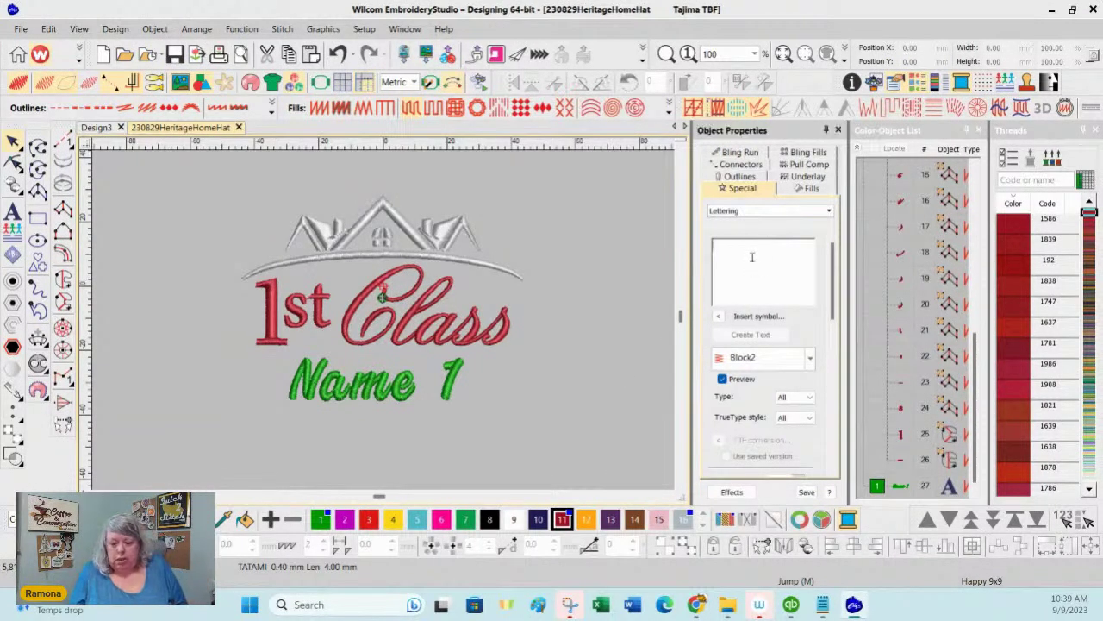
type("Cl")
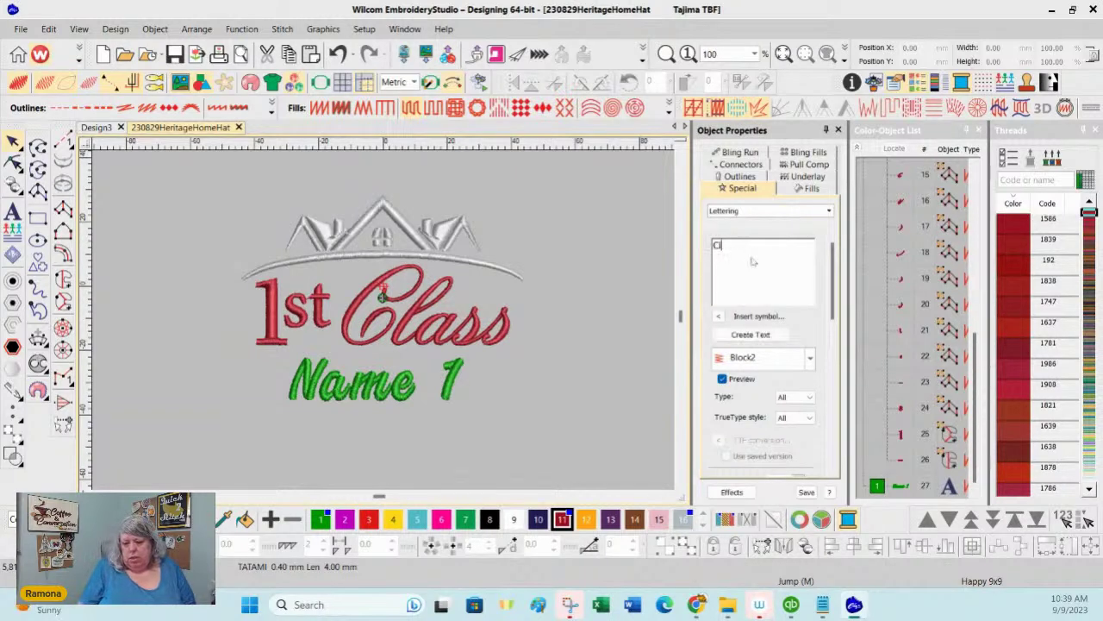
type("ty")
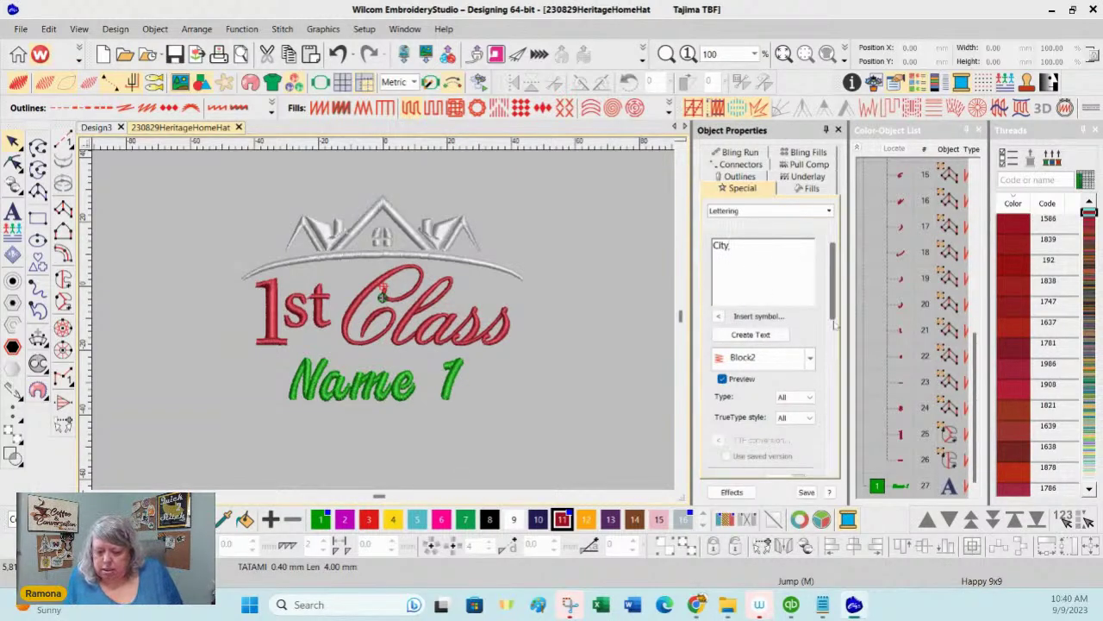
left_click(751, 334)
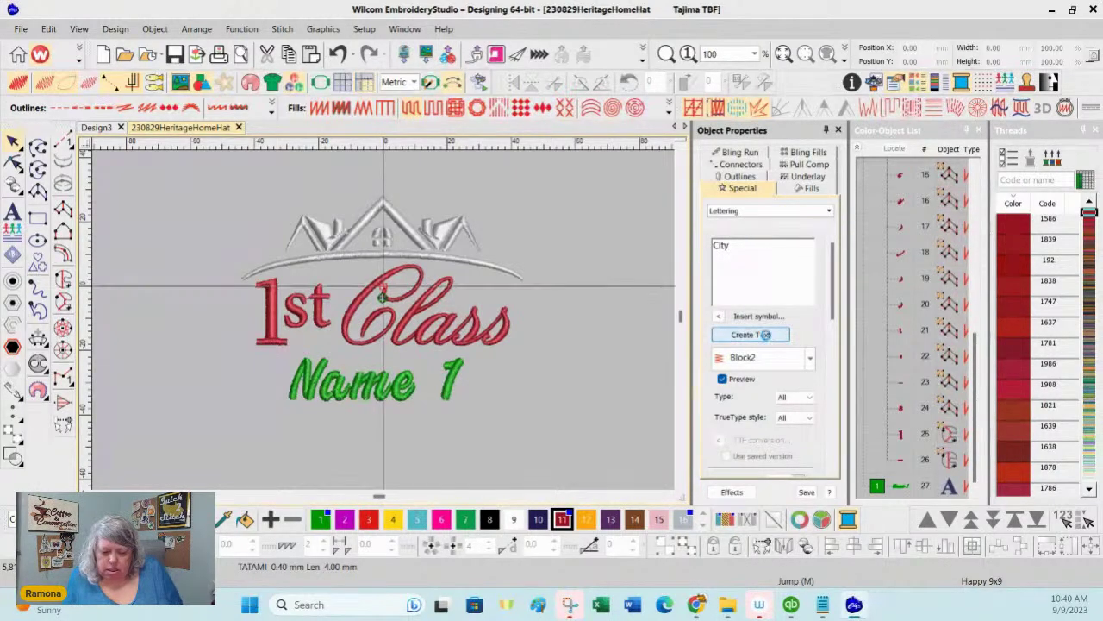
left_click(380, 429)
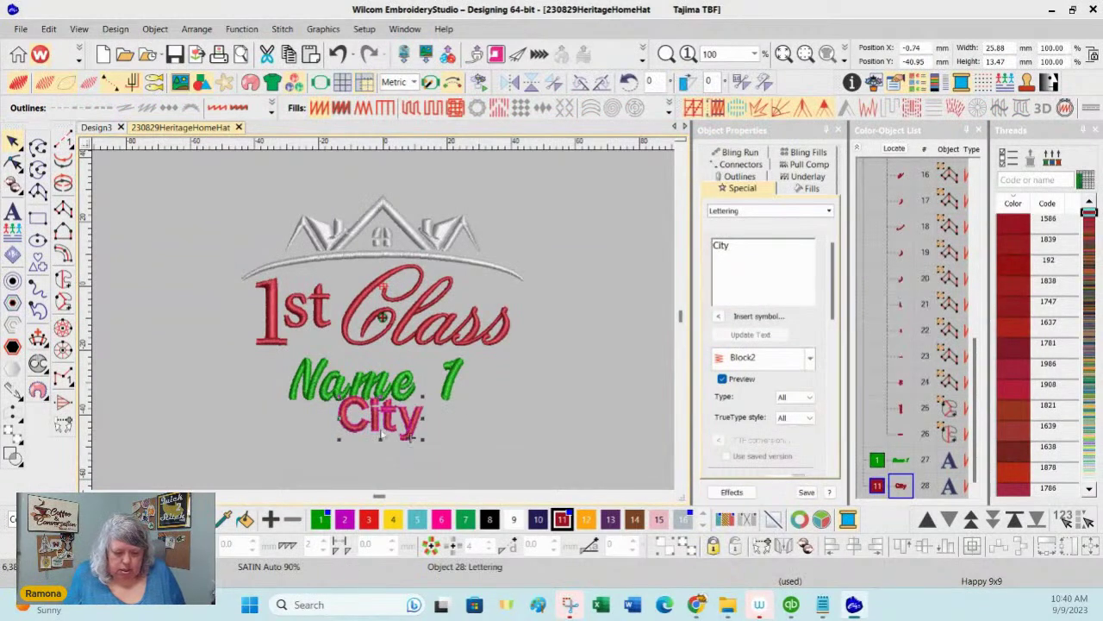
left_click_drag(380, 420, 375, 440)
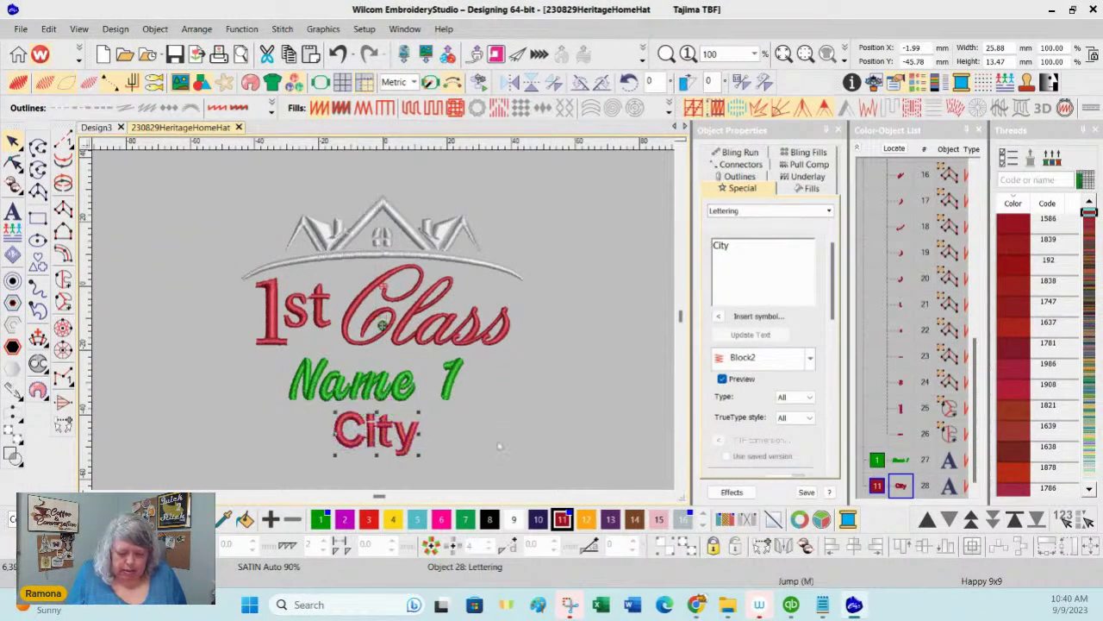
key("Escape")
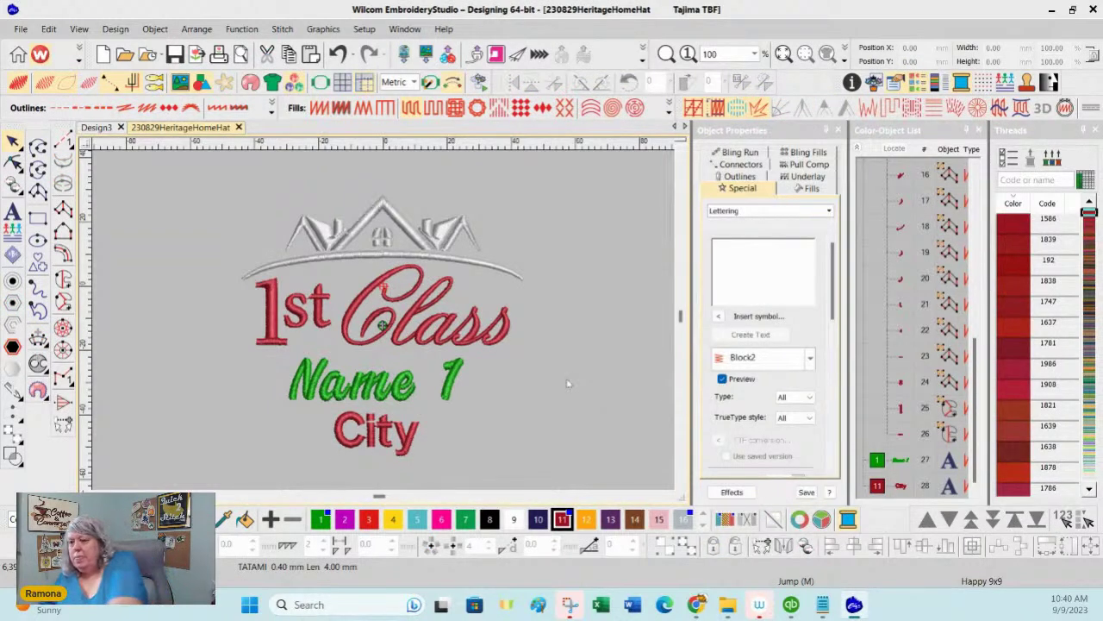
Step: Give City a single Center Run underlay with Second Underlay turned off
left_click(417, 415)
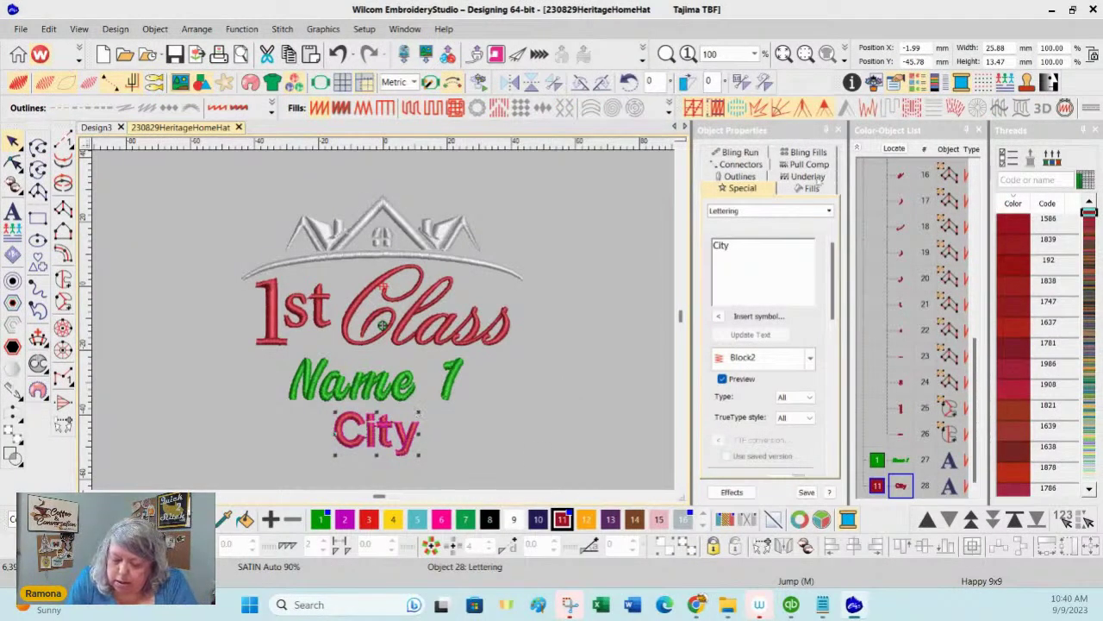
left_click(817, 178)
left_click(717, 228)
left_click(762, 244)
left_click(751, 256)
left_click(717, 467)
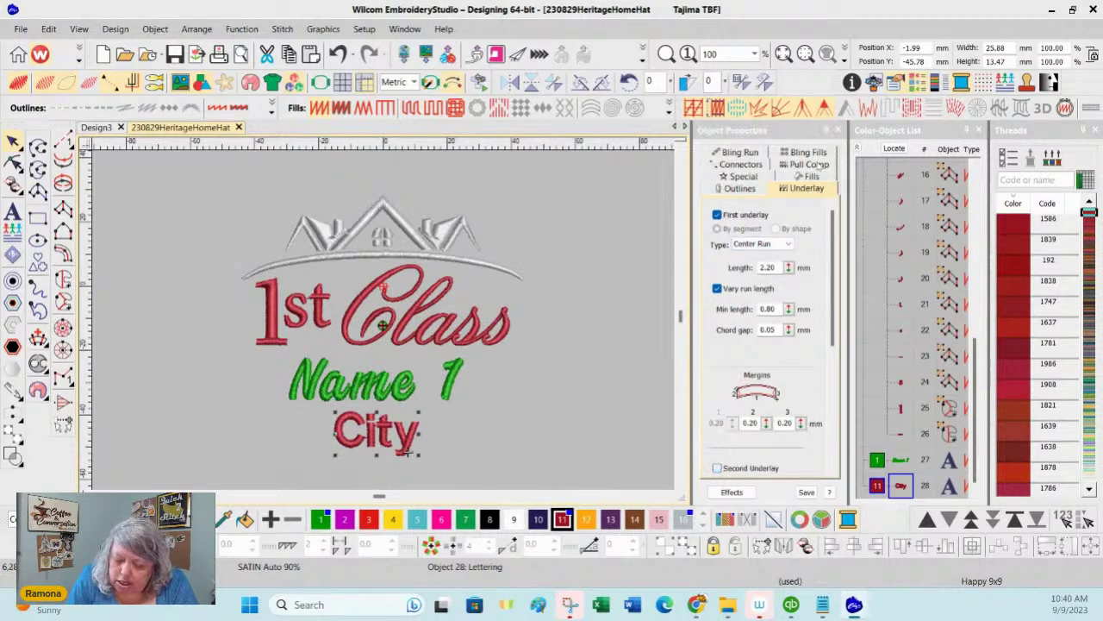
left_click(646, 316)
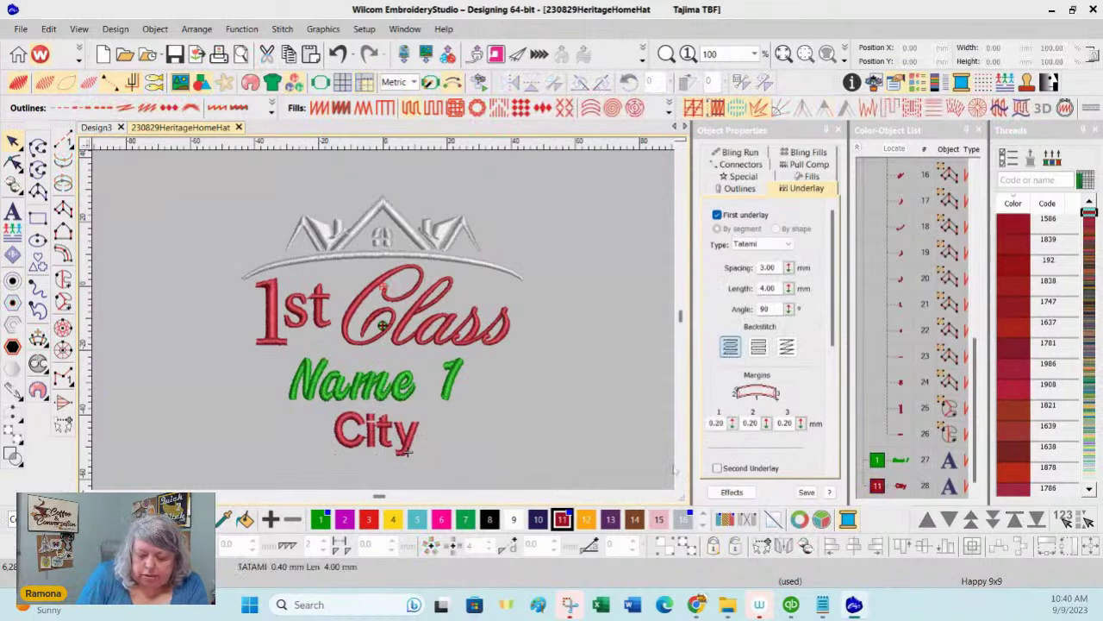
left_click_drag(153, 177, 615, 470)
scroll(397, 289, "left", 2)
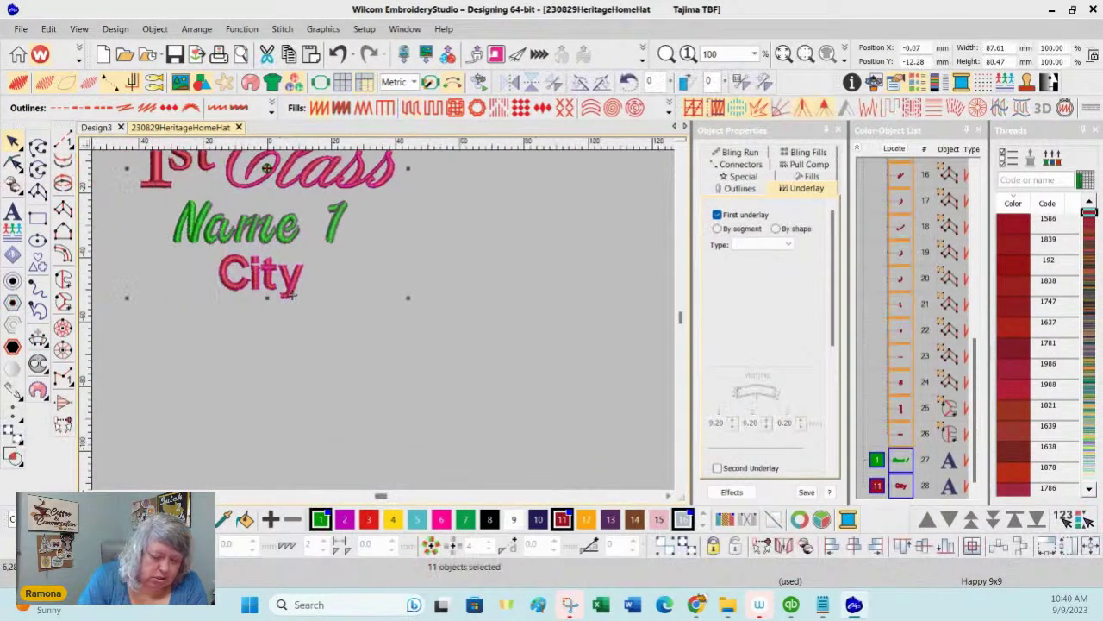
scroll(401, 290, "left", 2)
scroll(405, 392, "up", 2)
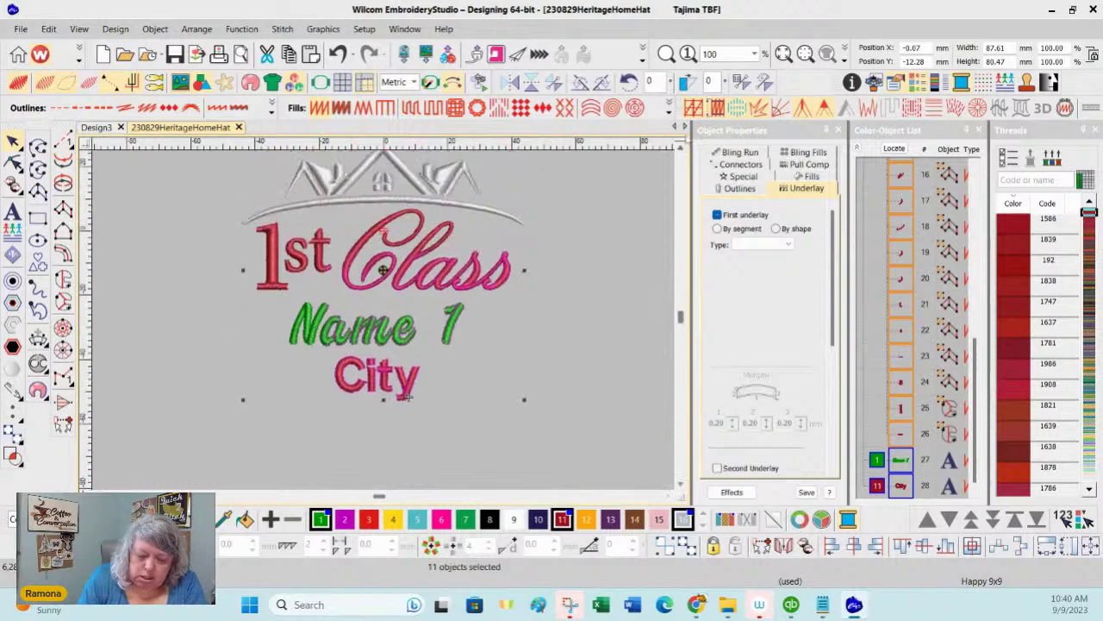
scroll(405, 392, "up", 2)
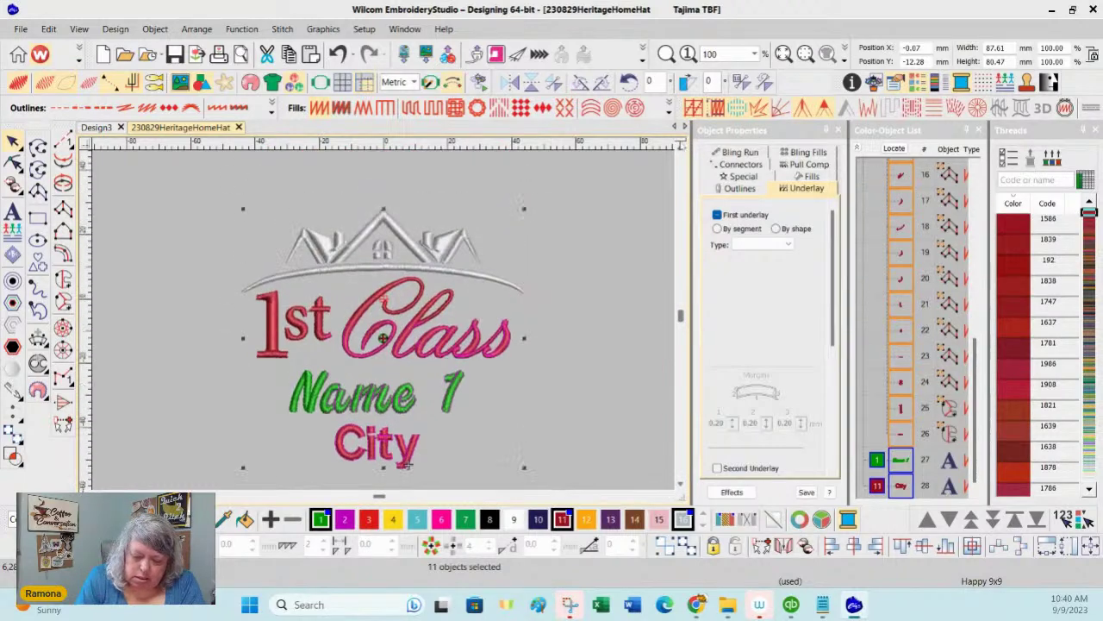
Step: Save the design as a team name template, then close 230829HeritageHomeHat
left_click(20, 29)
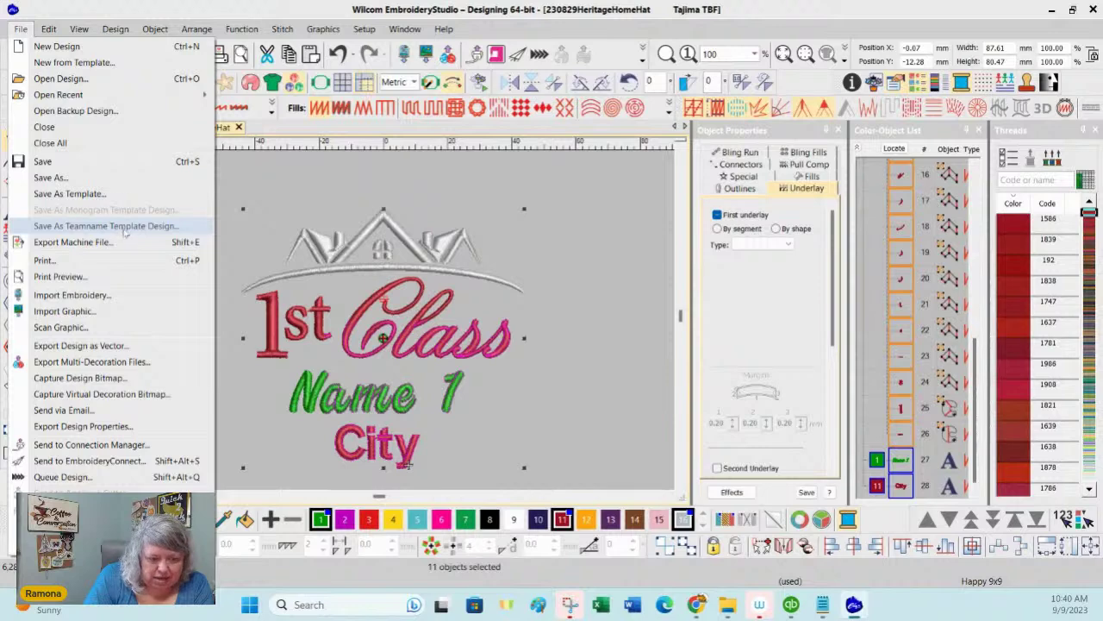
left_click(157, 225)
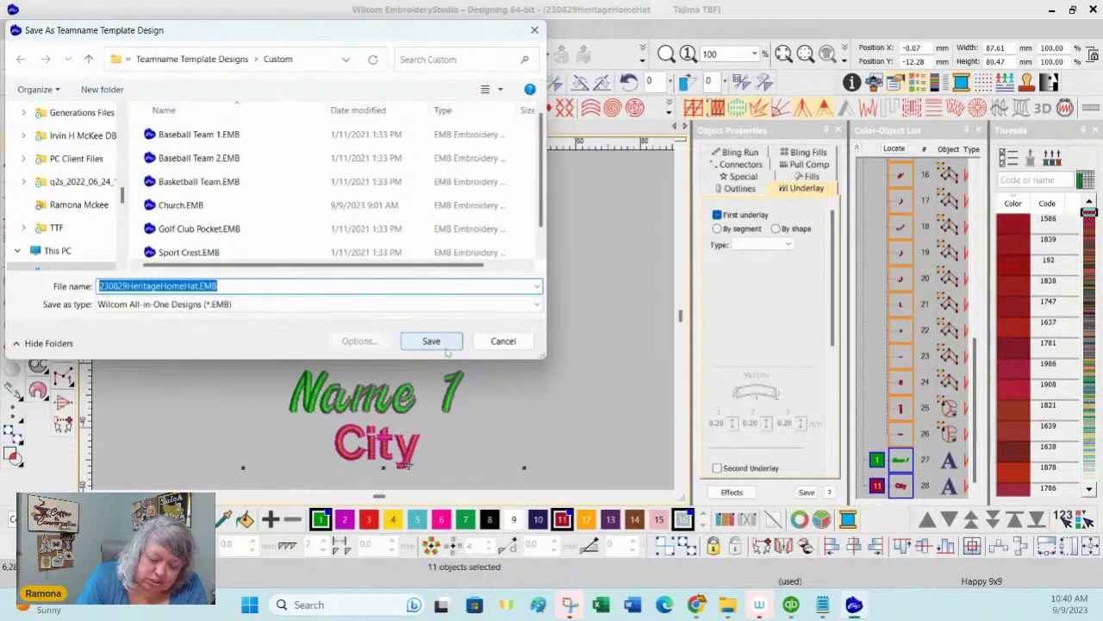
left_click(438, 341)
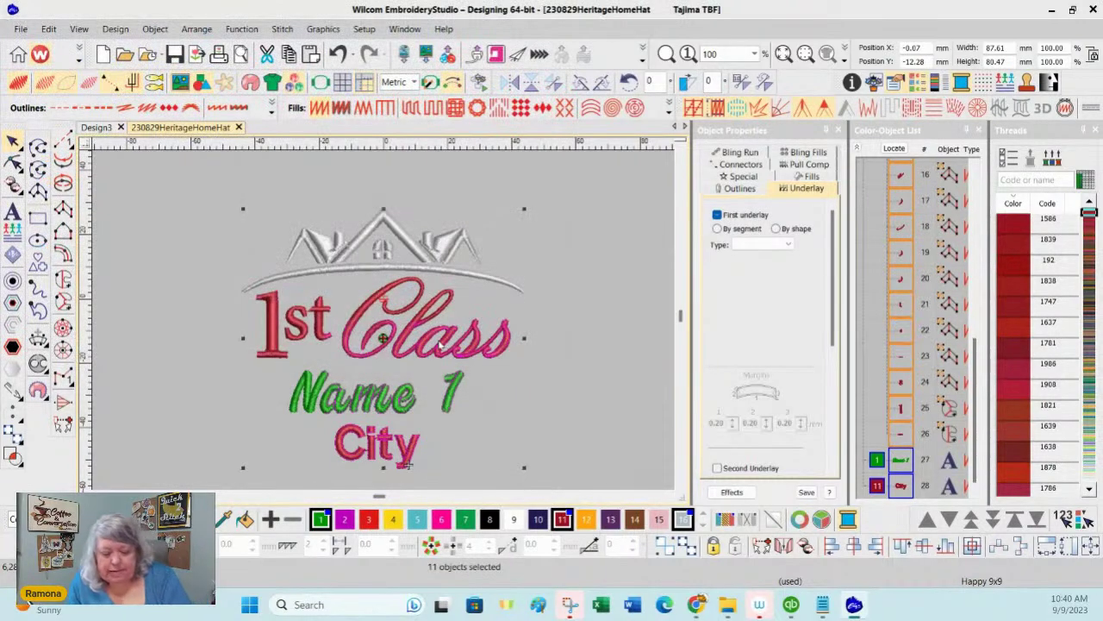
left_click(640, 308)
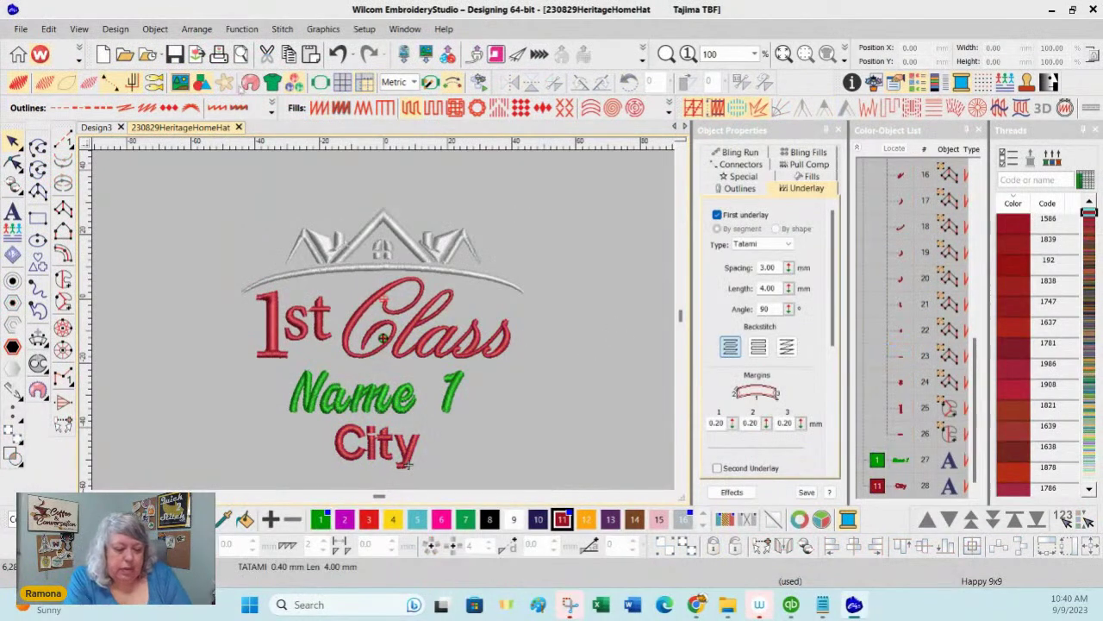
left_click(239, 126)
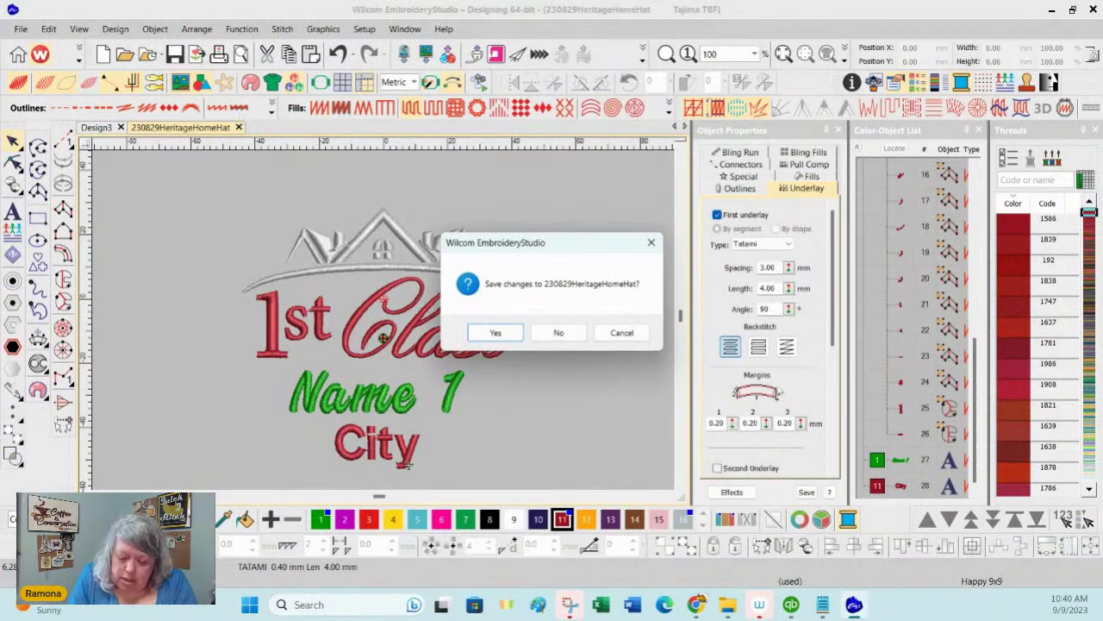
Step: Discard changes, start a new blank design, and load the 230829HeritageHomeHat team-name template
left_click(562, 333)
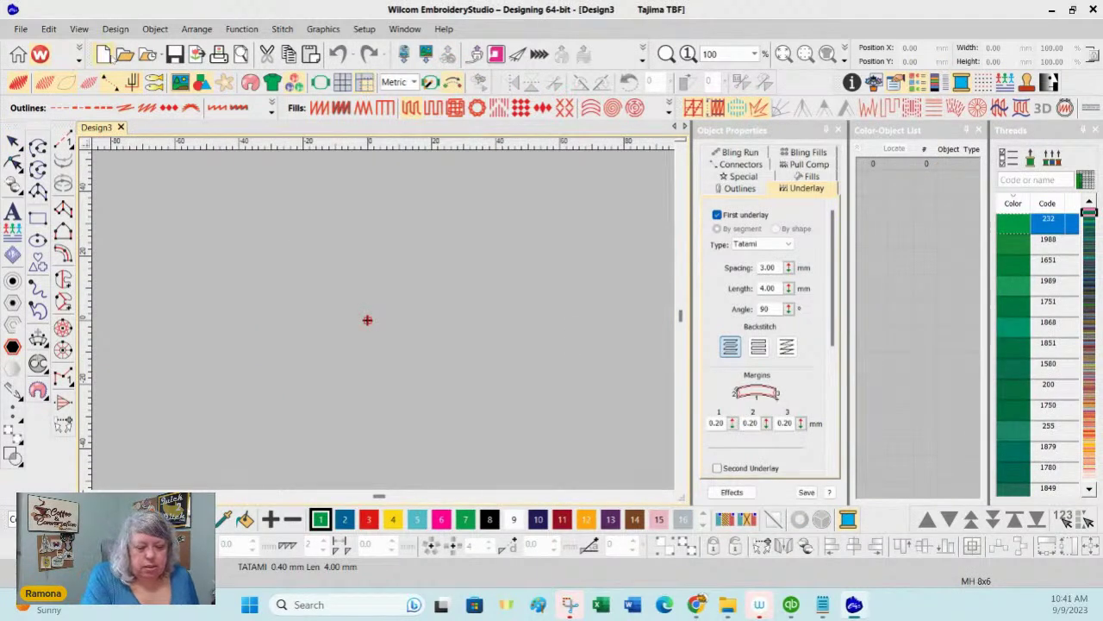
left_click(103, 55)
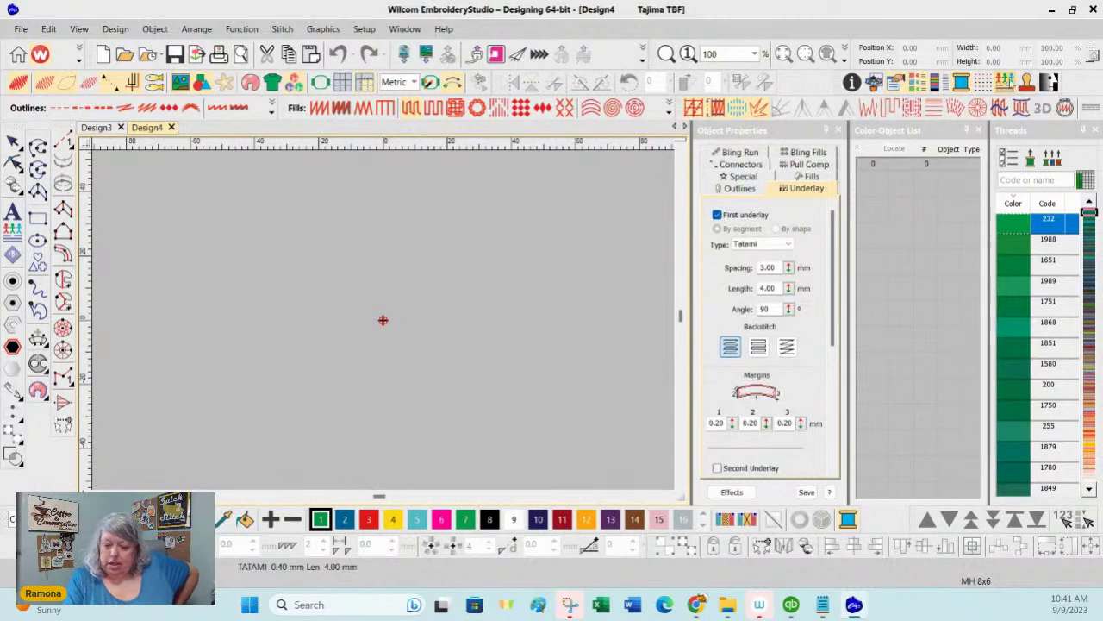
left_click(1005, 82)
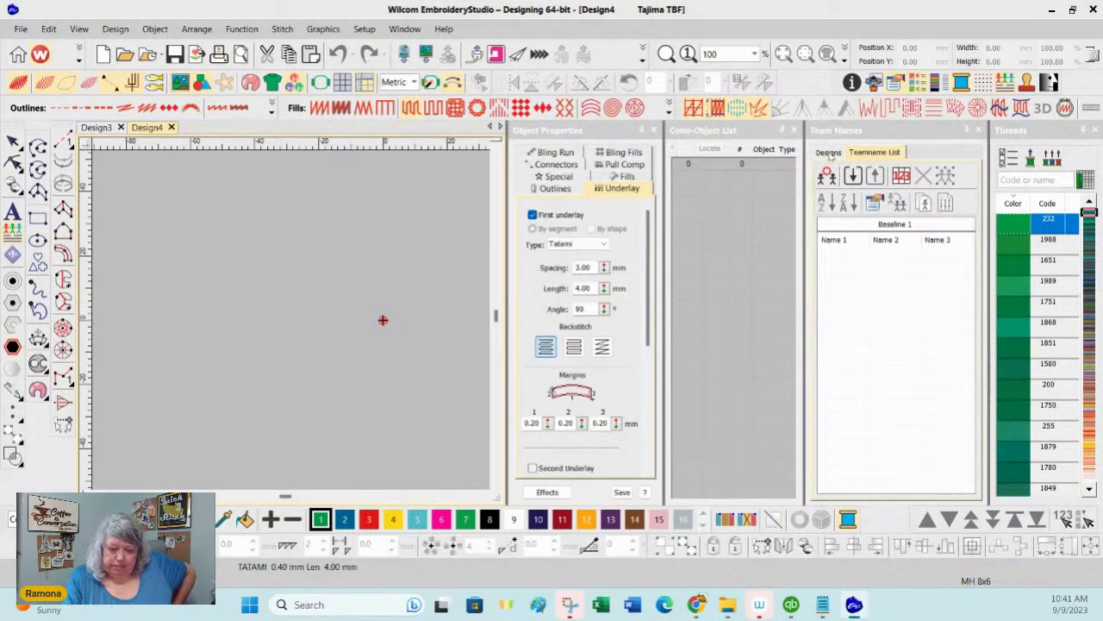
left_click(834, 152)
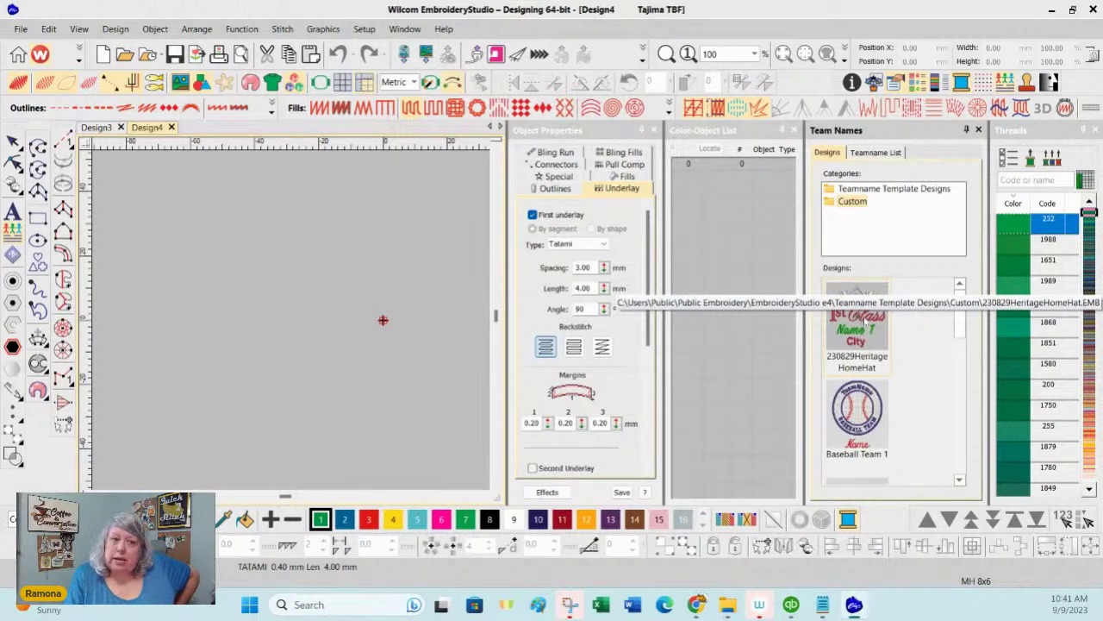
double_click(862, 297)
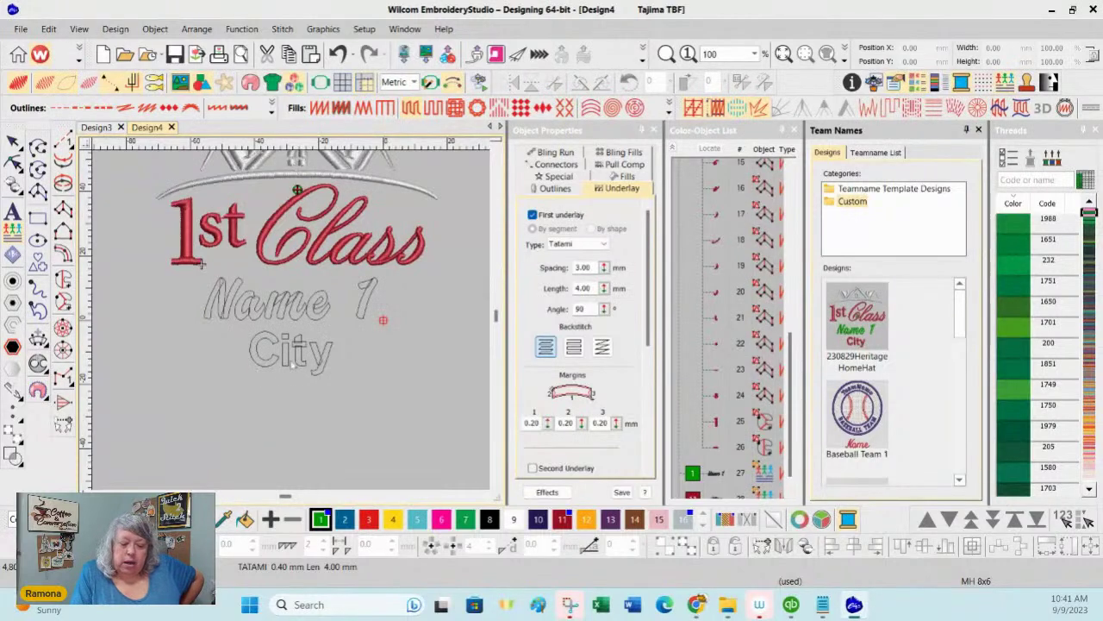
Step: Show the Teamname List in the Team Names docker and open Manage Teams
left_click(497, 151)
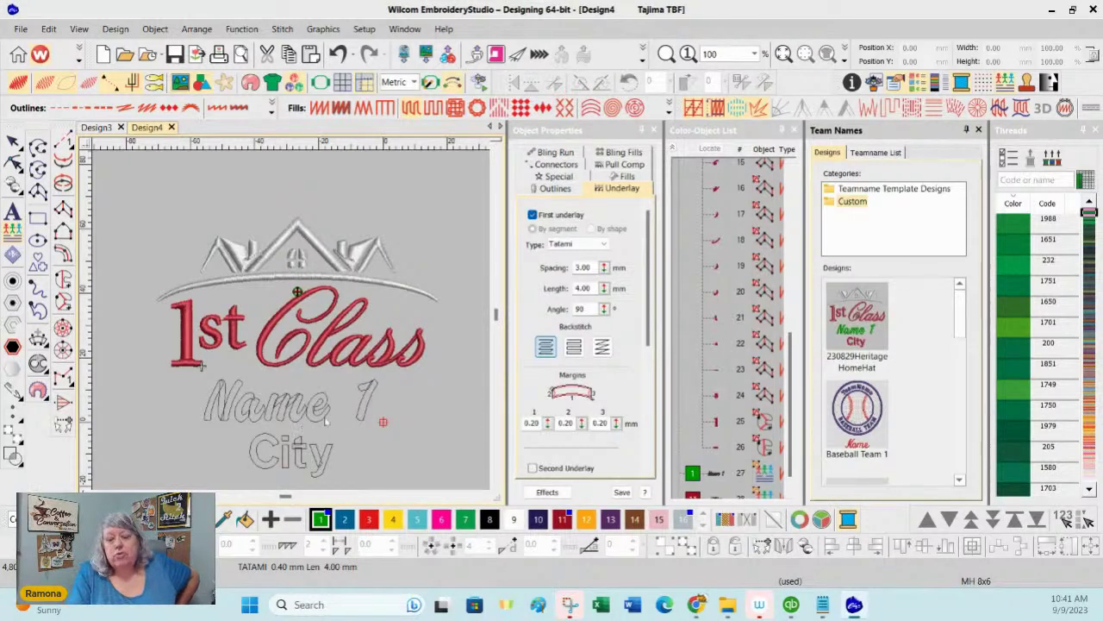
left_click(886, 153)
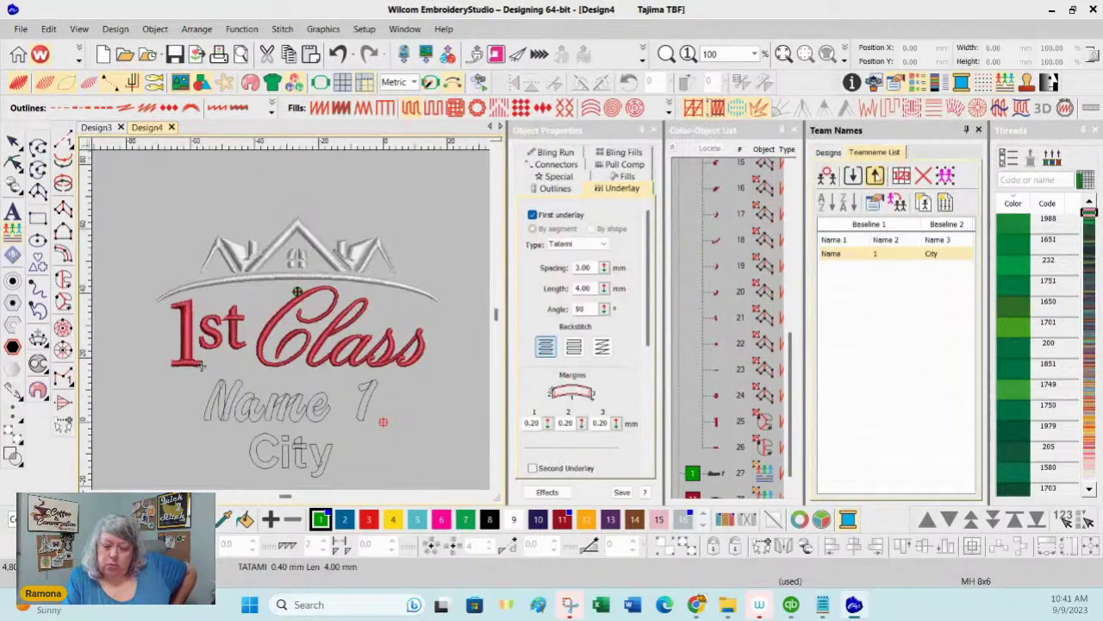
left_click(829, 176)
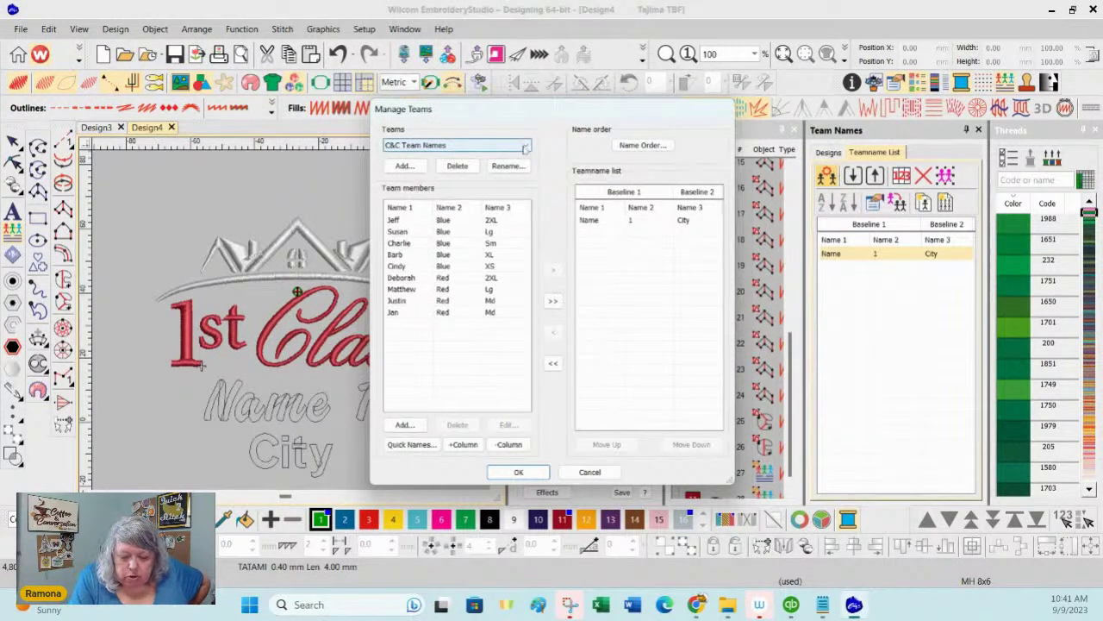
Step: Create a new team named Design in Manage Teams
left_click(405, 166)
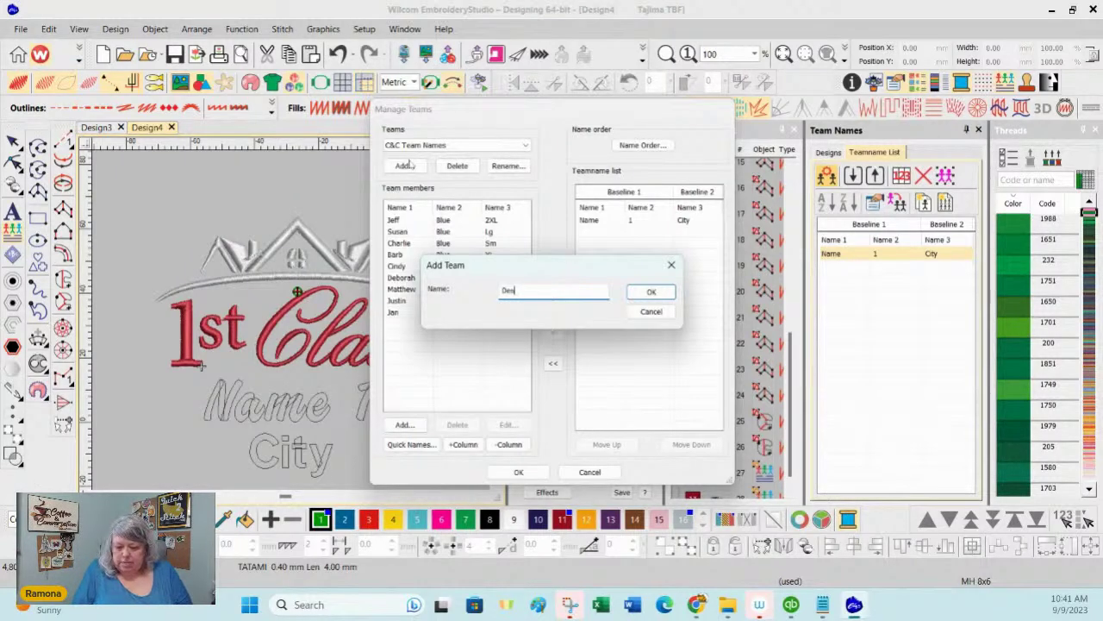
type("n")
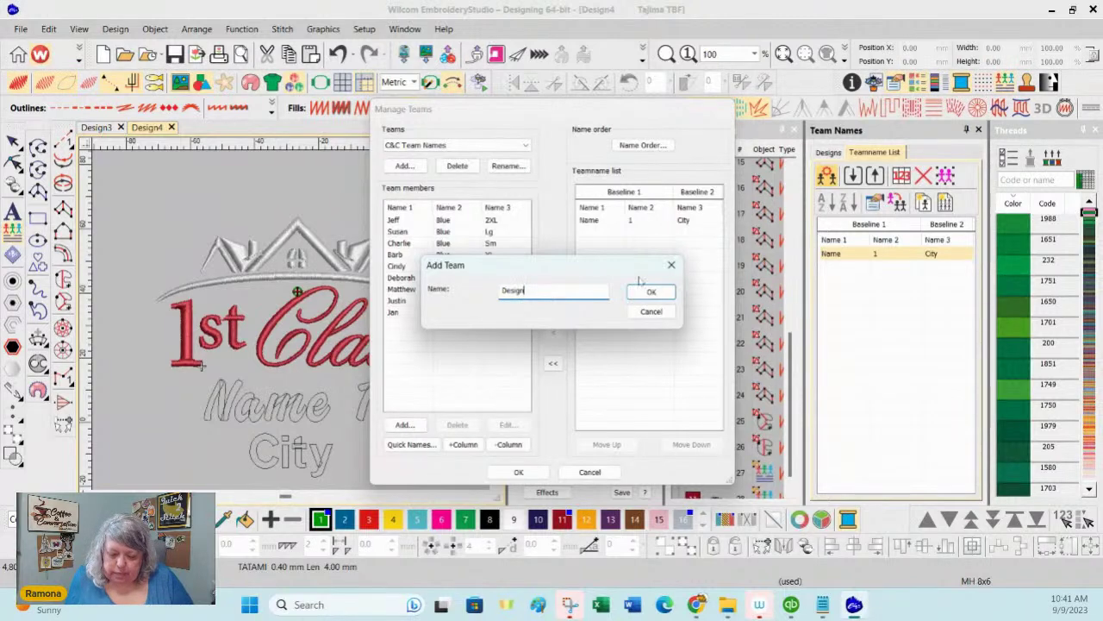
left_click(648, 293)
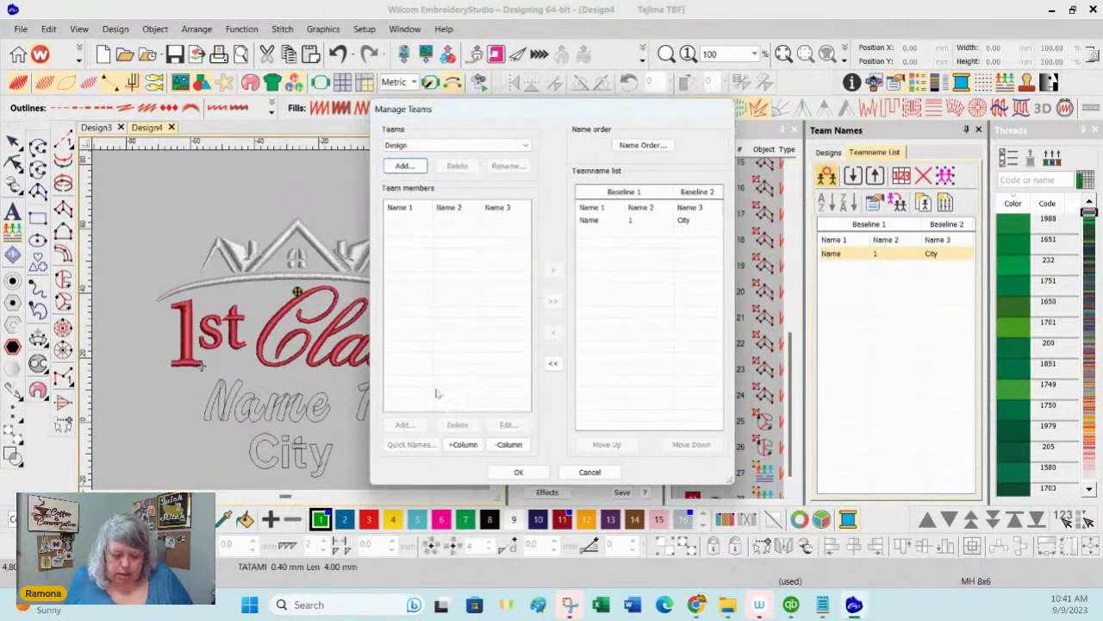
left_click(463, 444)
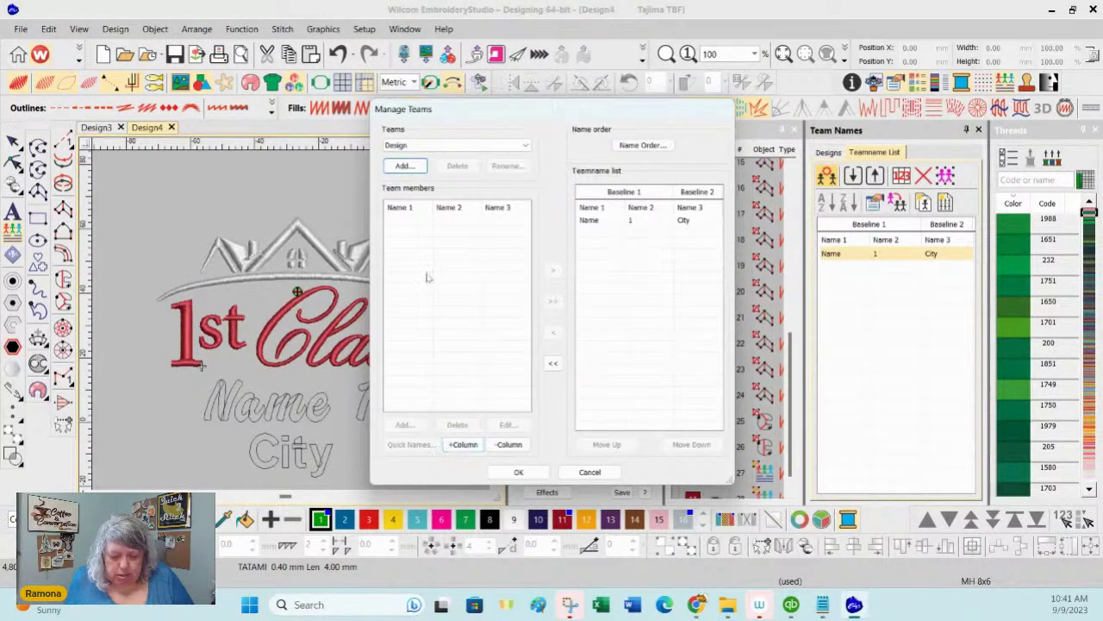
left_click(412, 228)
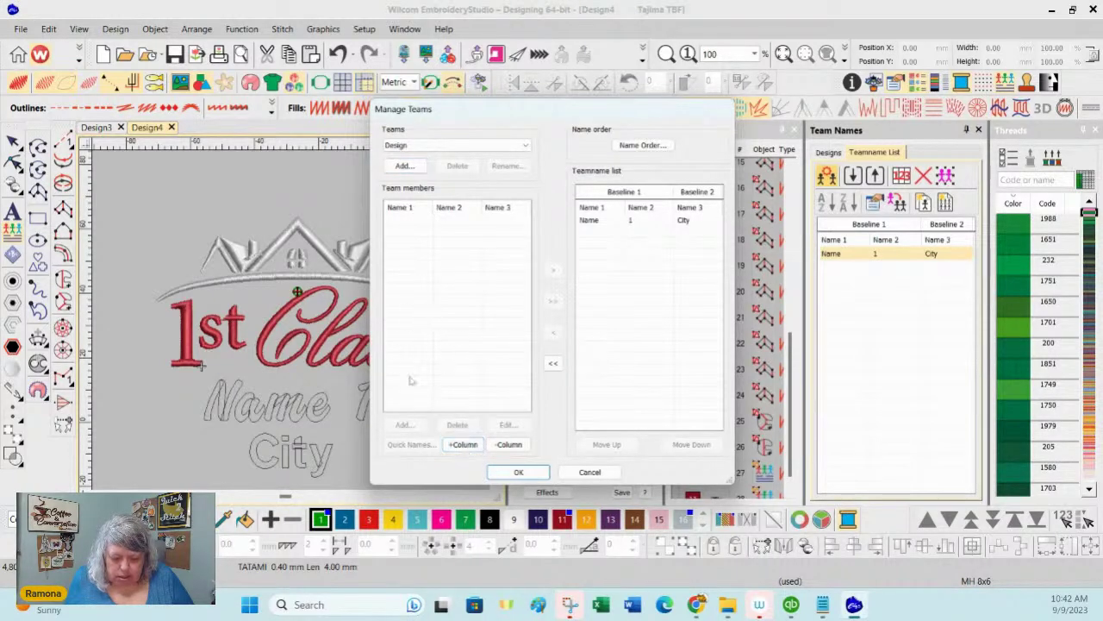
left_click(518, 471)
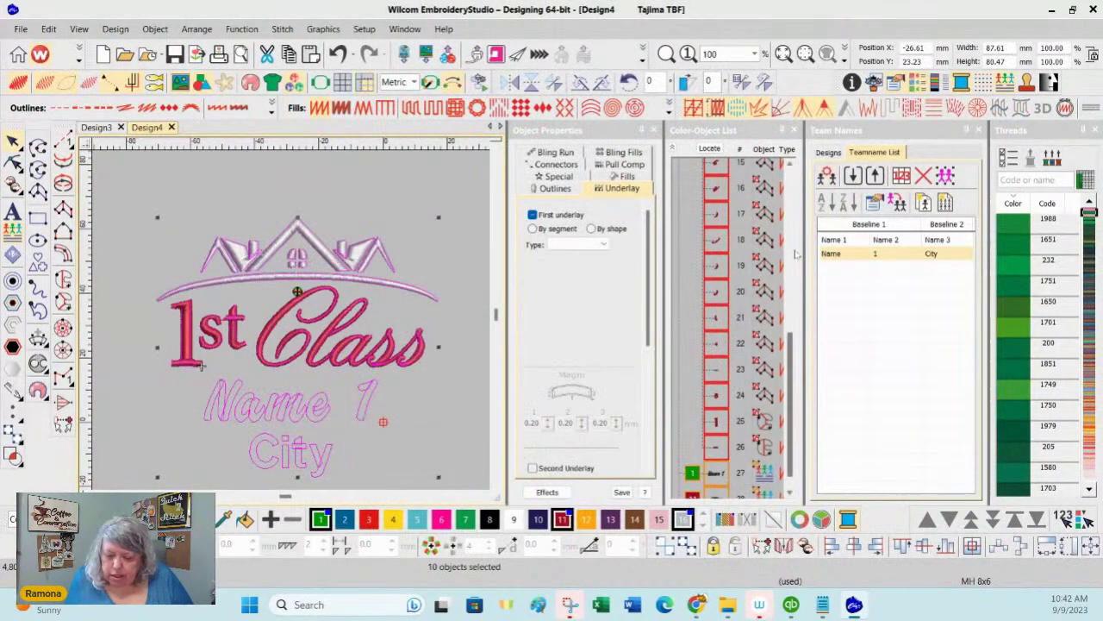
Step: Select the Design team and begin adding a new member
left_click(826, 175)
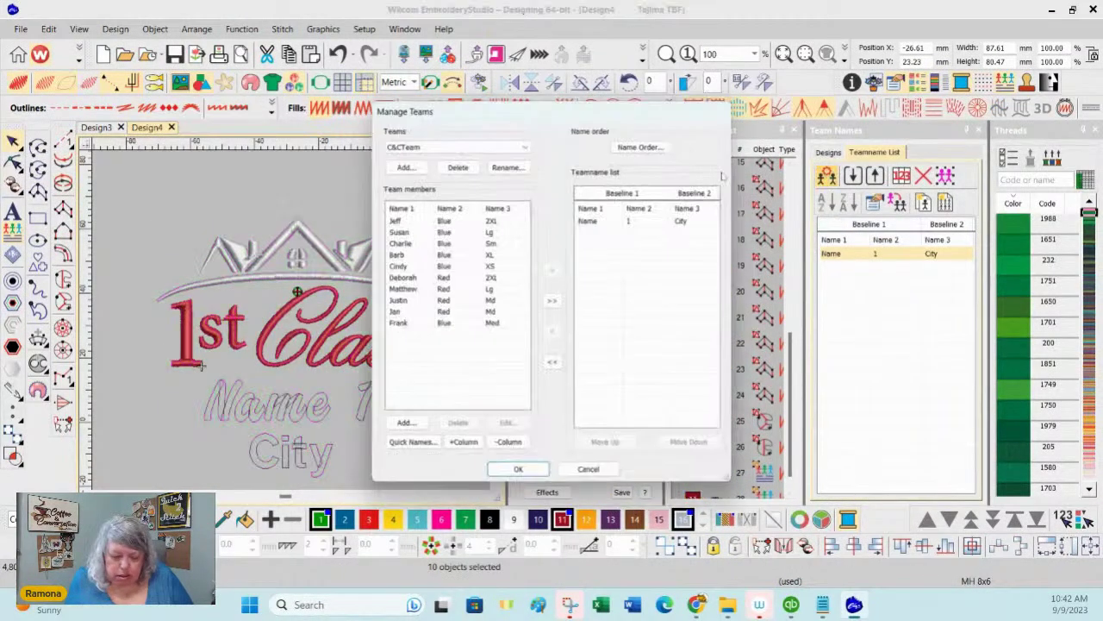
left_click(529, 146)
left_click(417, 186)
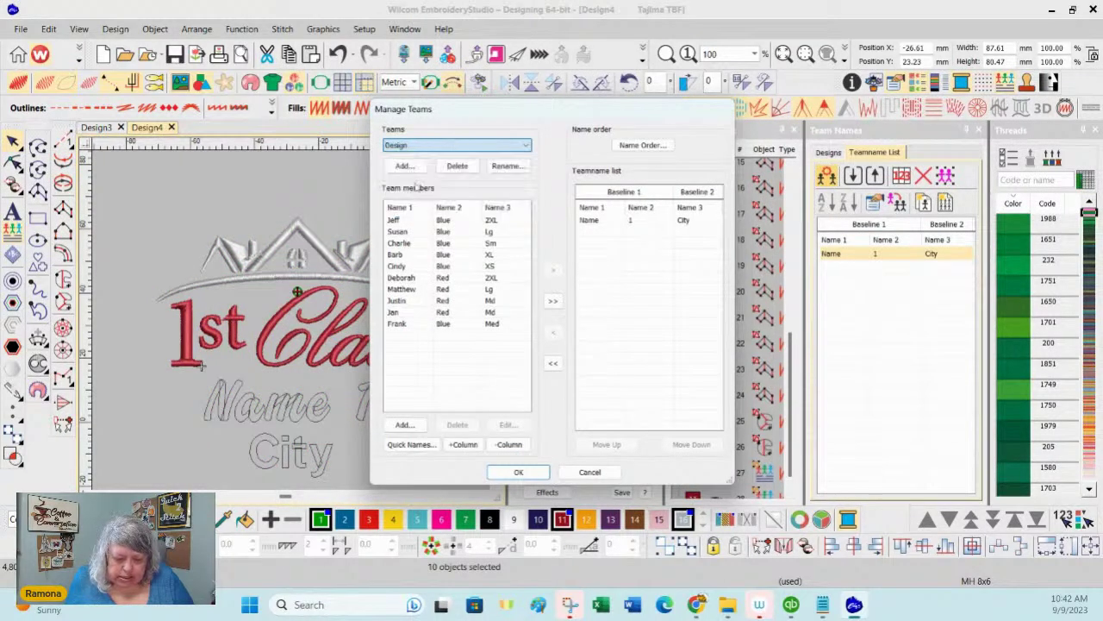
left_click(405, 424)
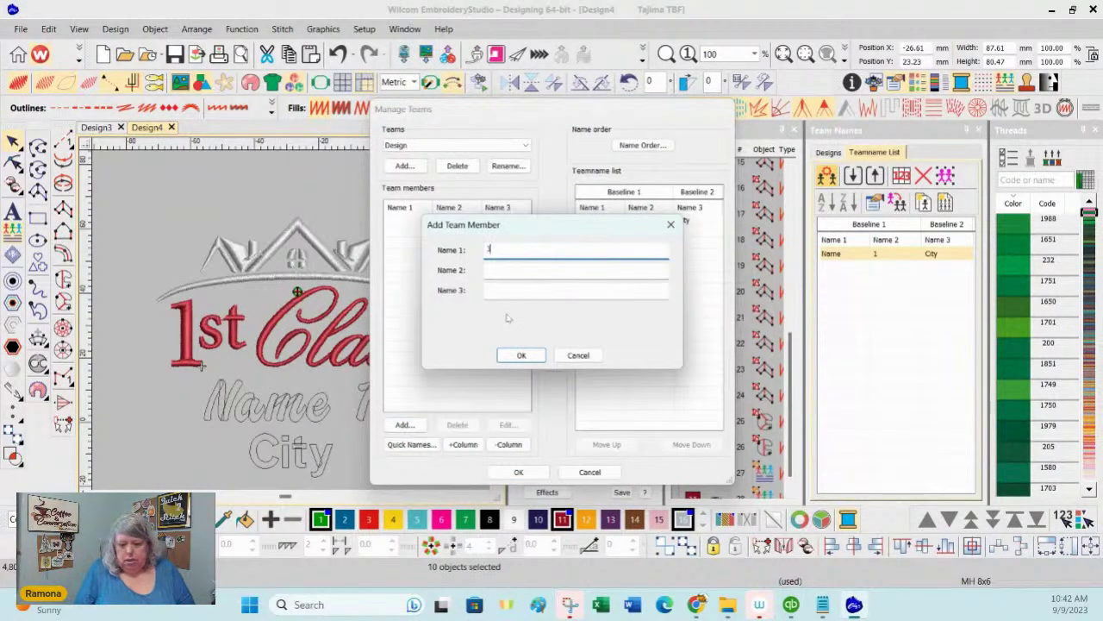
Step: Enter the member's last name as Name 2 and copy all members into the Teamname list
key("Tab")
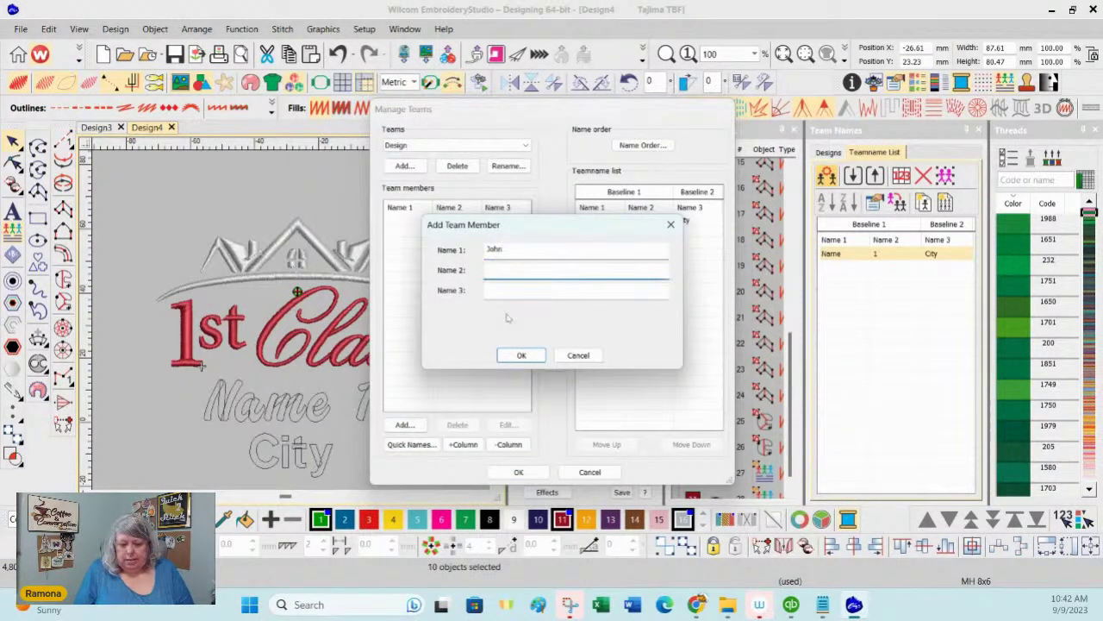
type("Rockford")
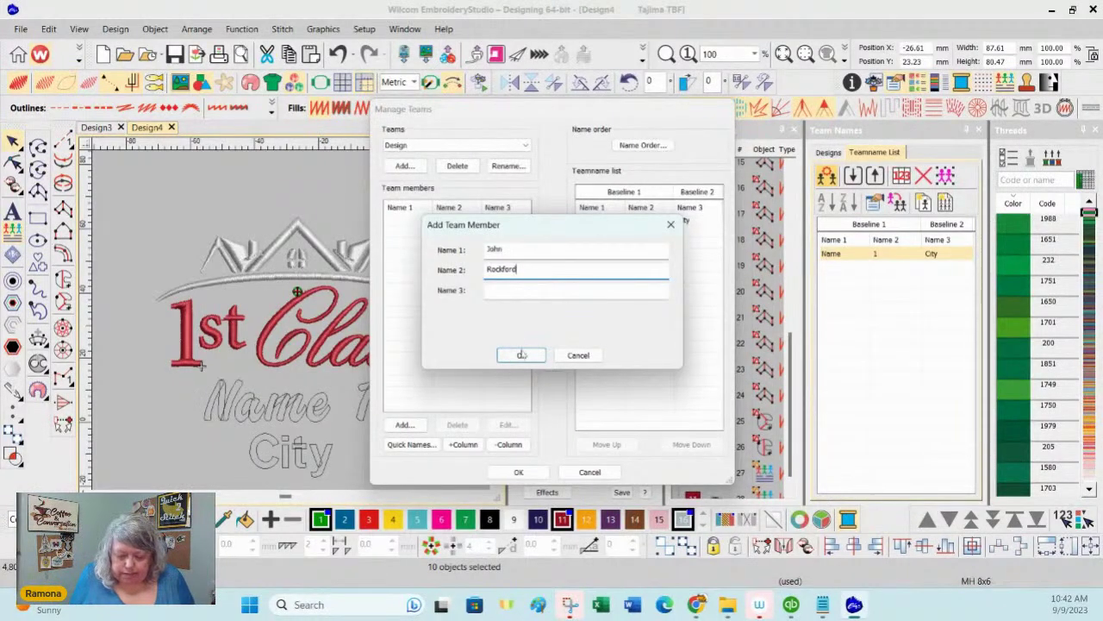
left_click(521, 355)
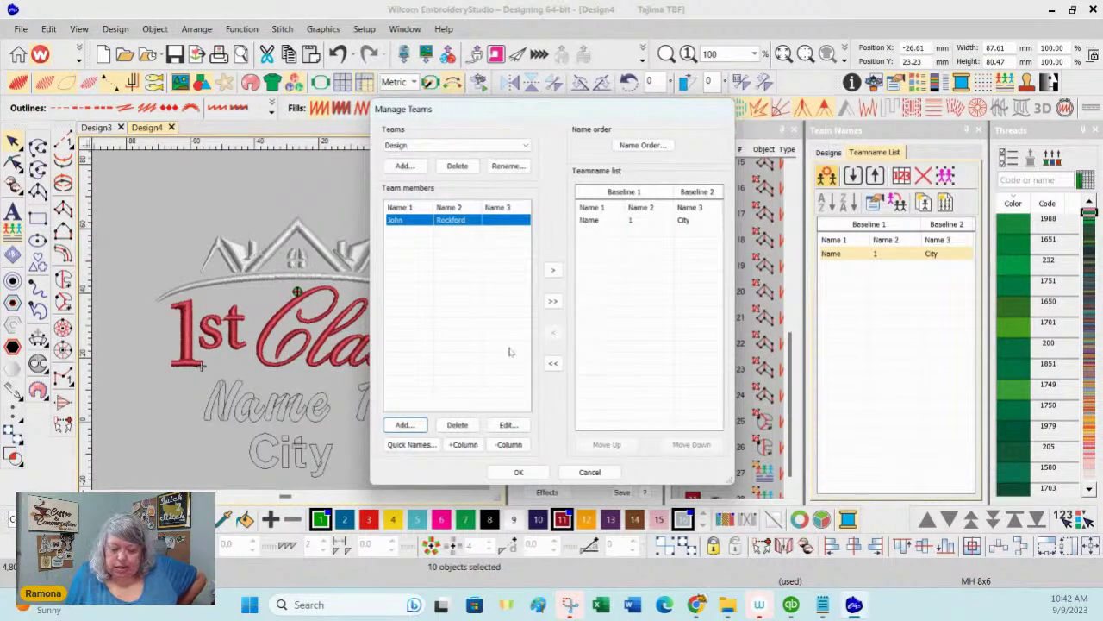
left_click(553, 301)
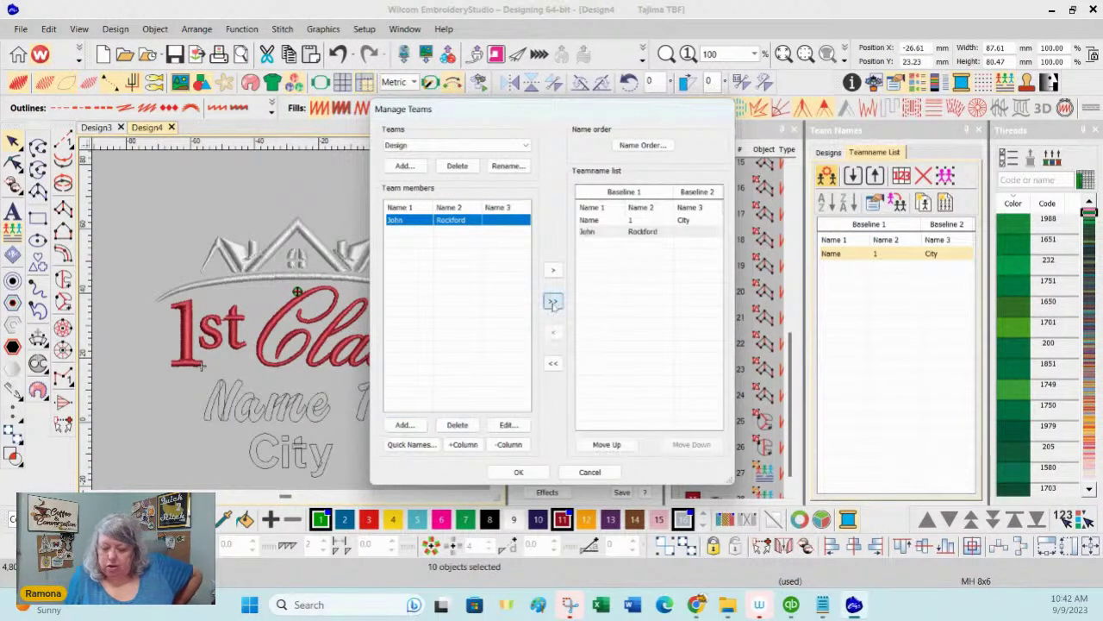
left_click(518, 472)
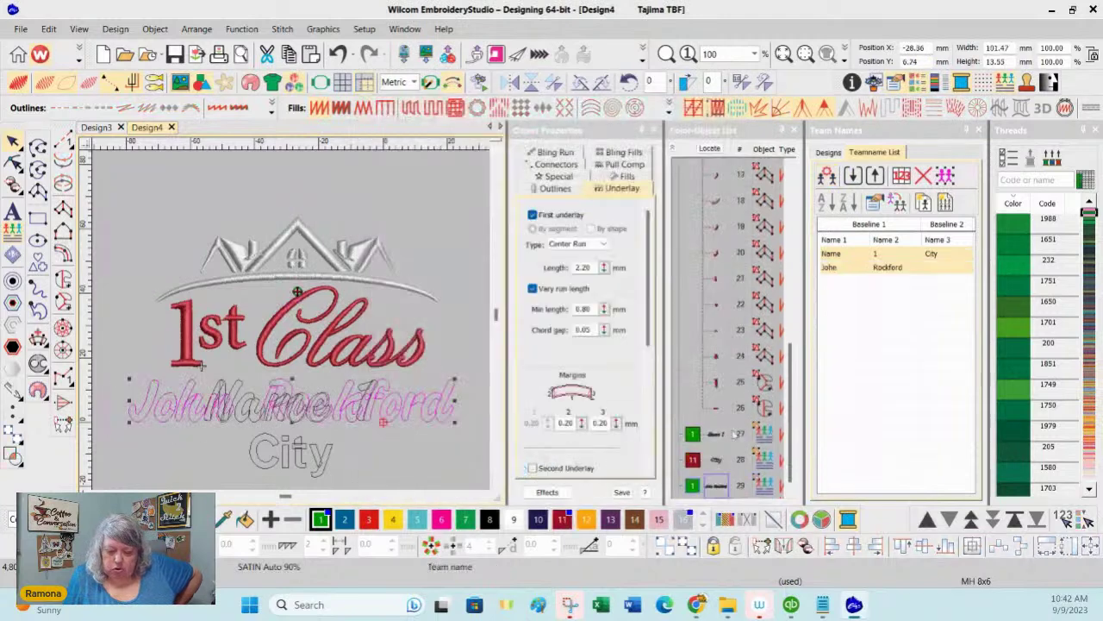
Step: Delete the Name / 1 / City placeholder row from the Teamname list and apply
left_click(936, 380)
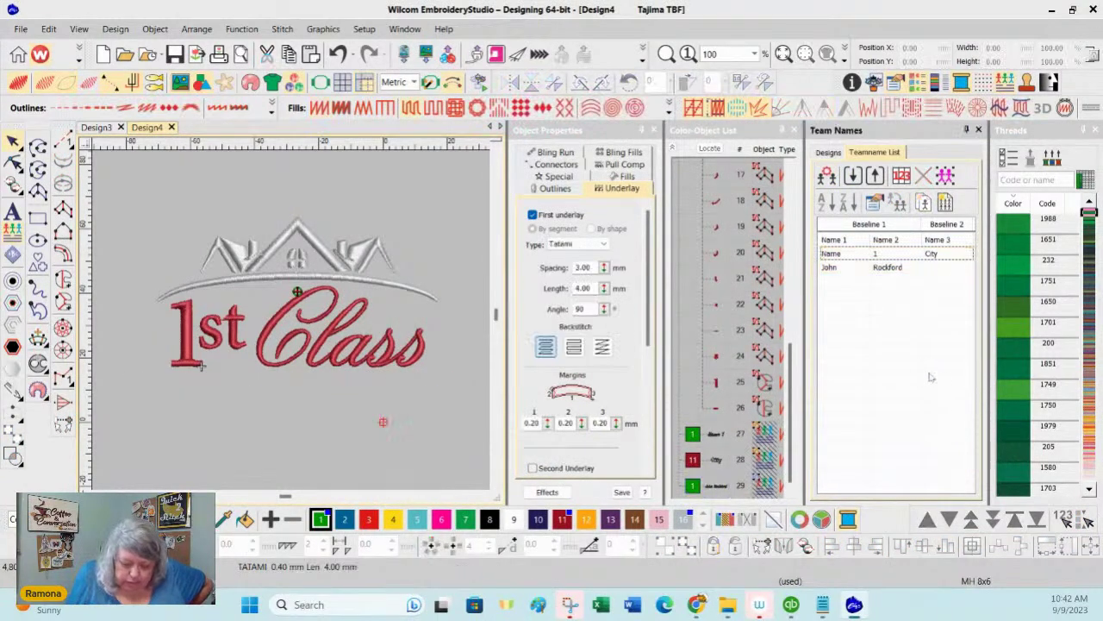
left_click(839, 255)
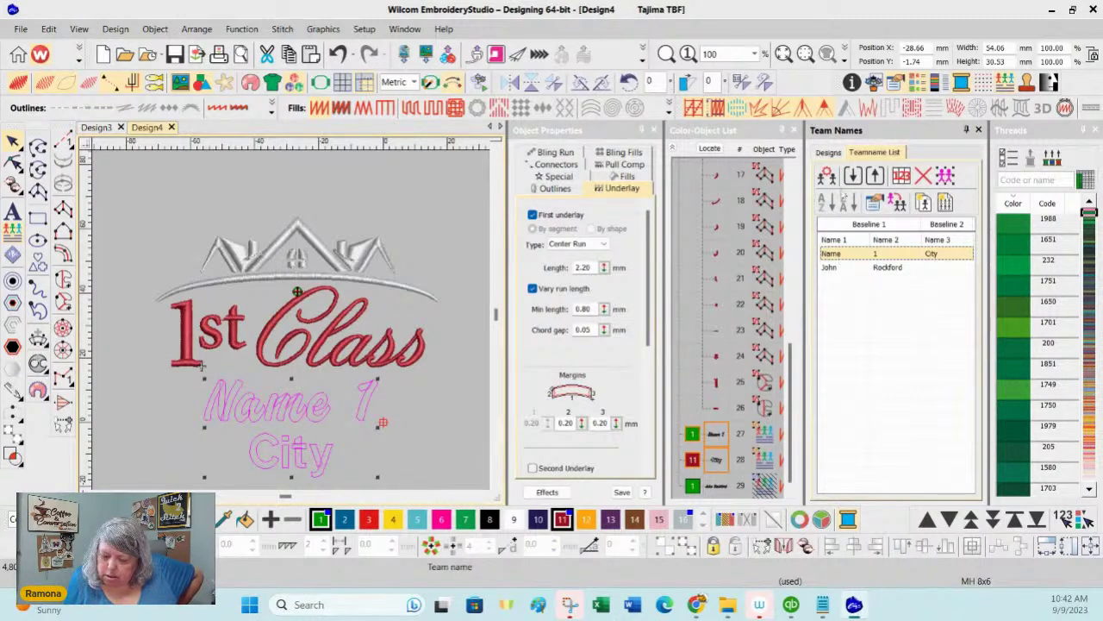
left_click(827, 175)
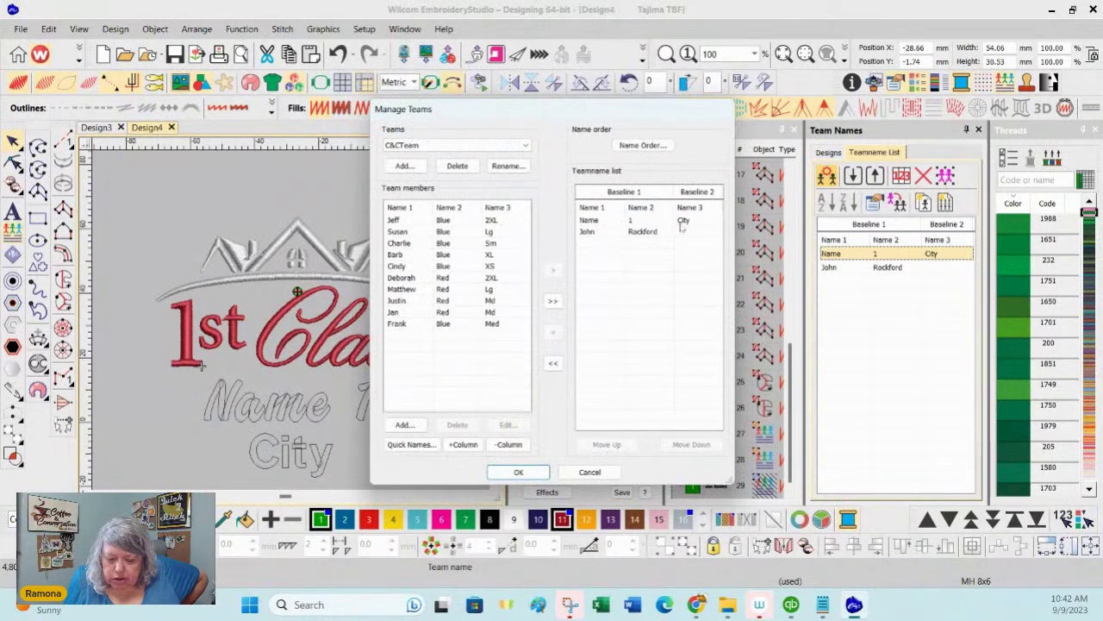
left_click(602, 225)
left_click(602, 222)
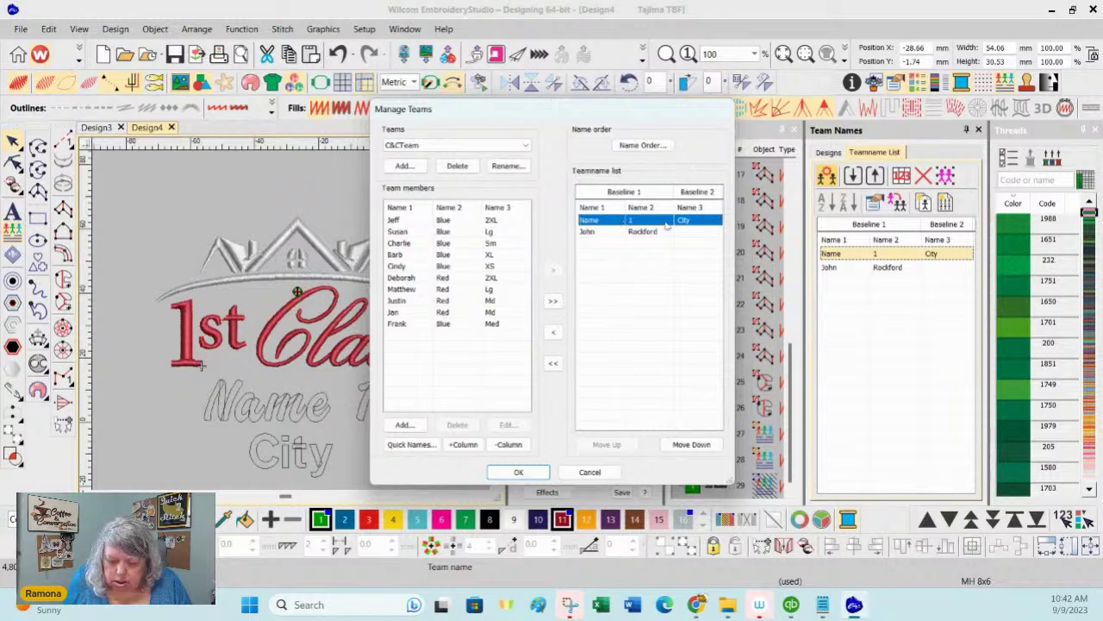
left_click(553, 331)
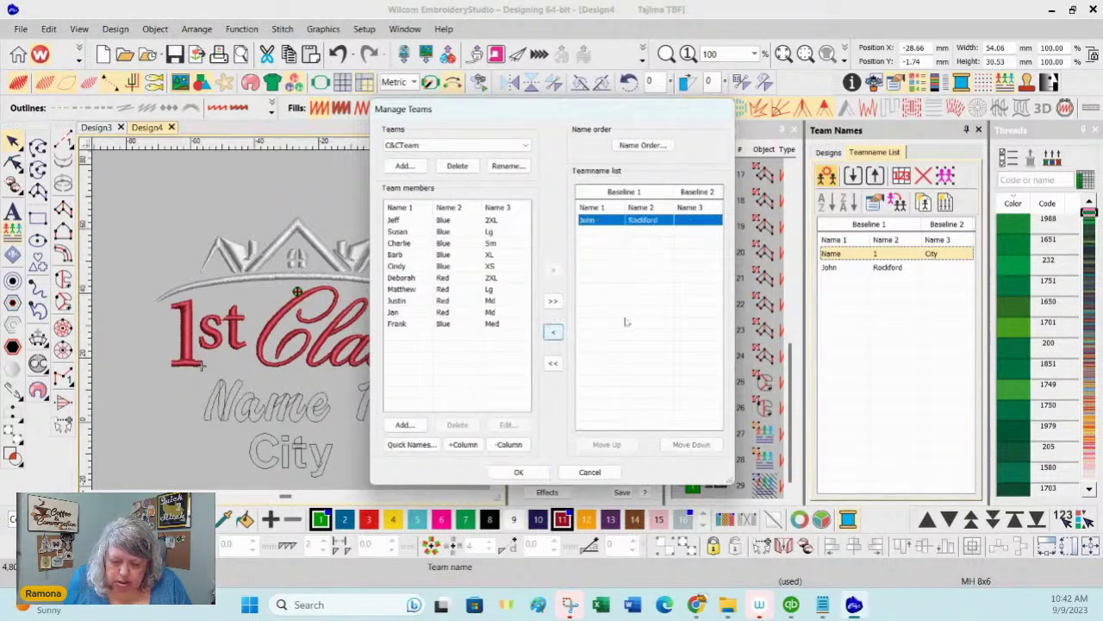
left_click(518, 472)
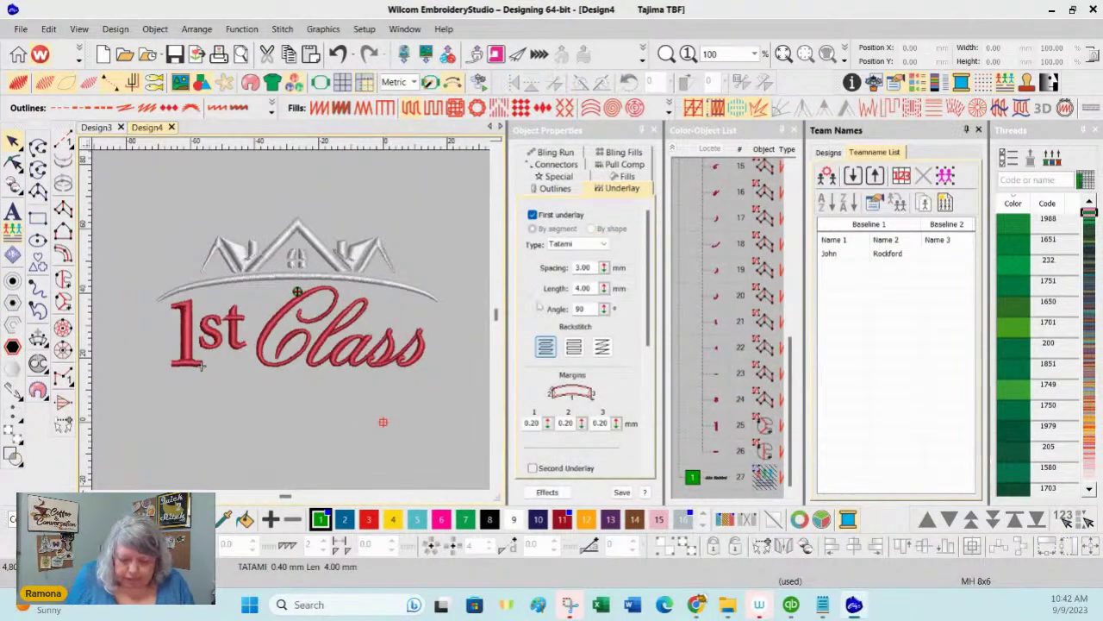
Step: Unhide all hidden objects, including the team name lettering
left_click(719, 479)
right_click(724, 478)
left_click(768, 397)
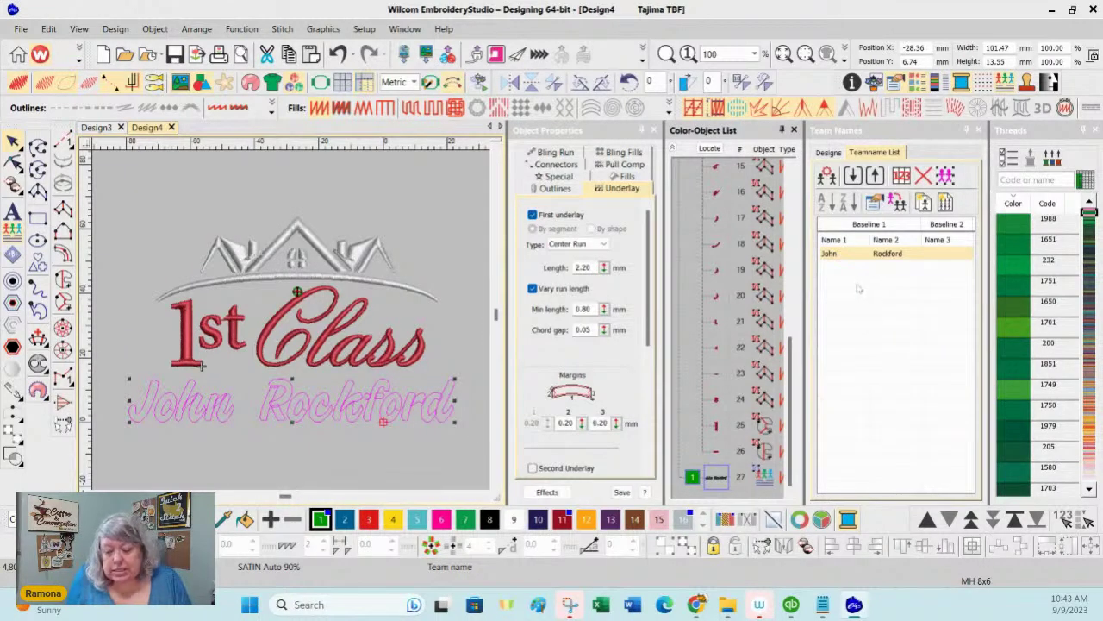
Step: Remove the member's full-name entry from the Teamname list in Manage Teams
left_click(828, 176)
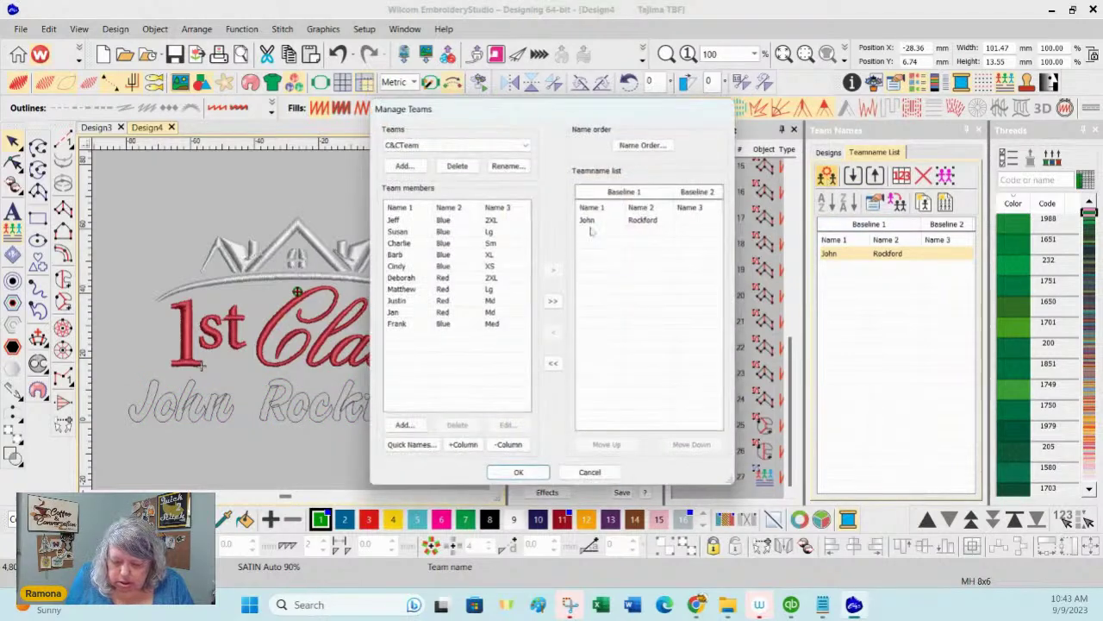
left_click(649, 223)
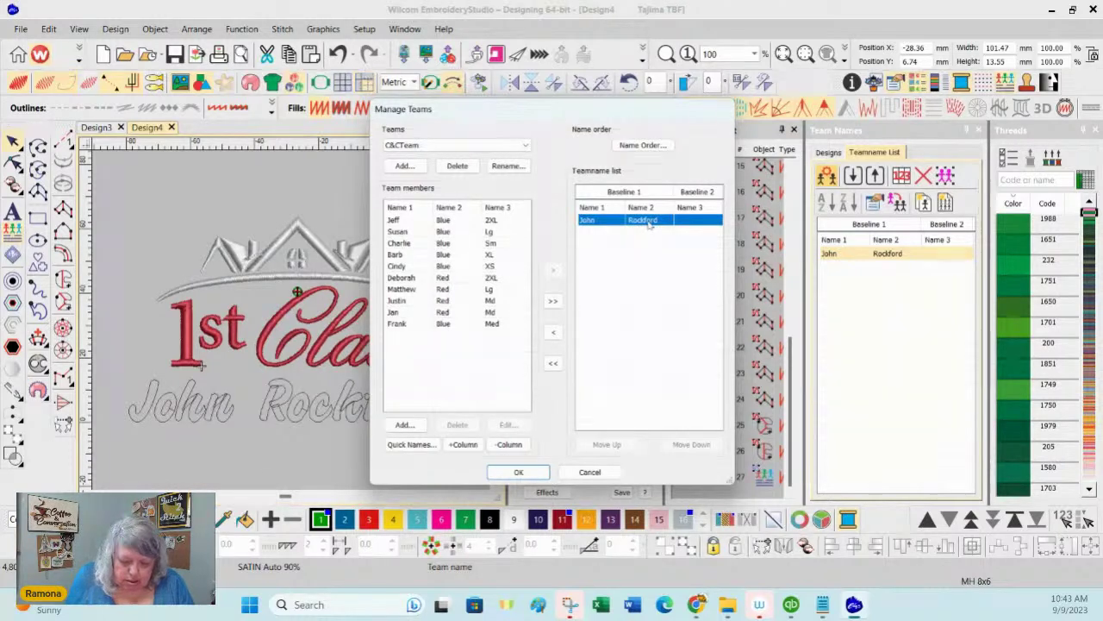
left_click(554, 333)
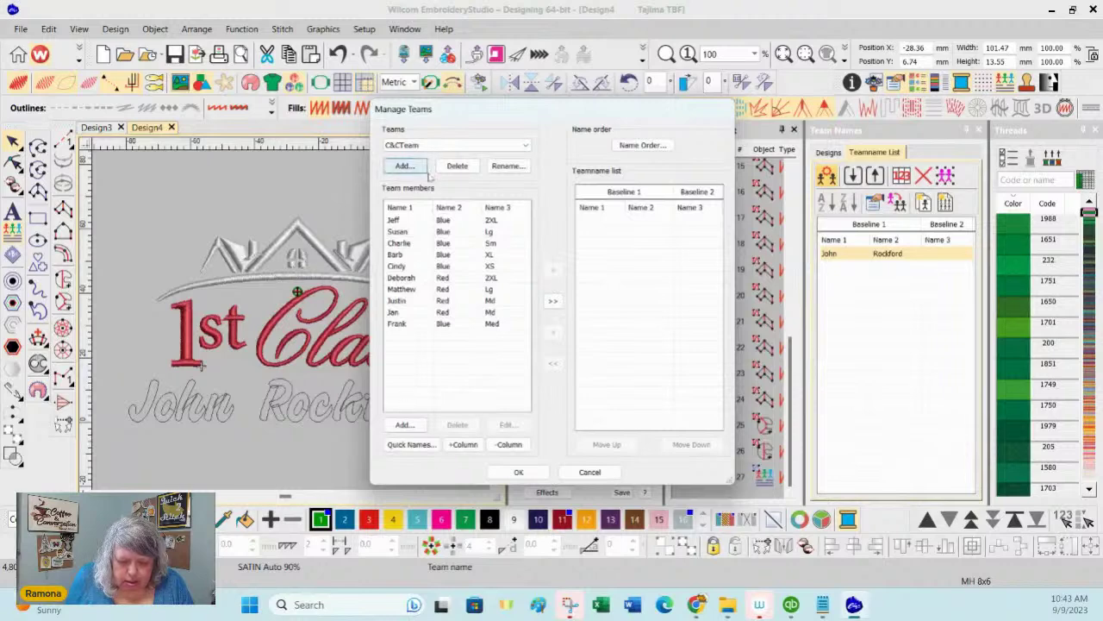
left_click(441, 149)
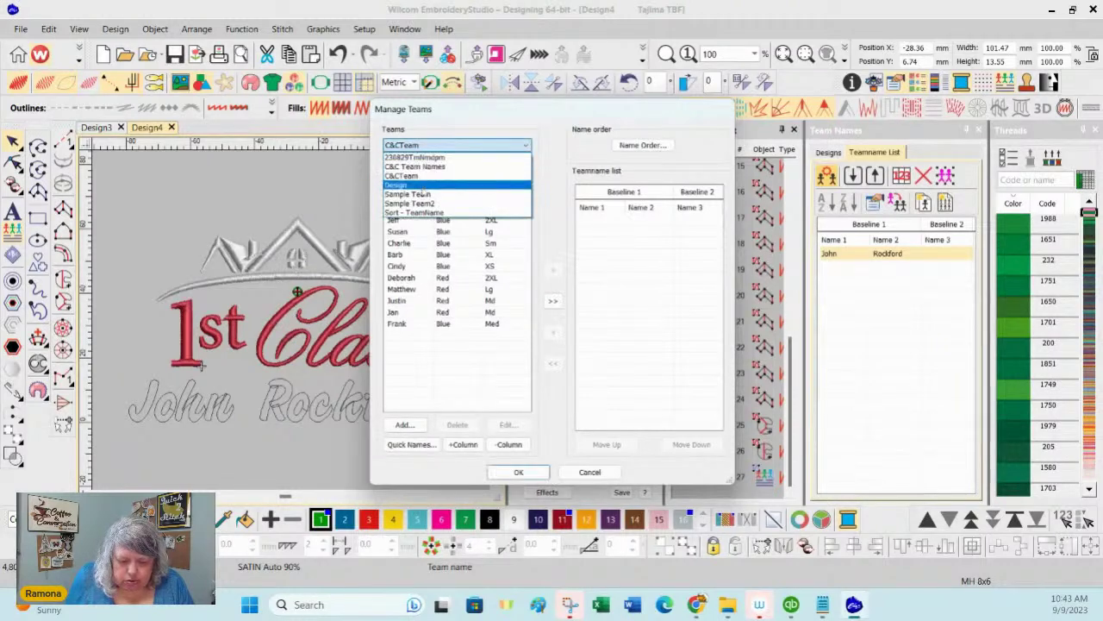
Step: In the Design team, edit the member to leave Name 2 blank
left_click(422, 176)
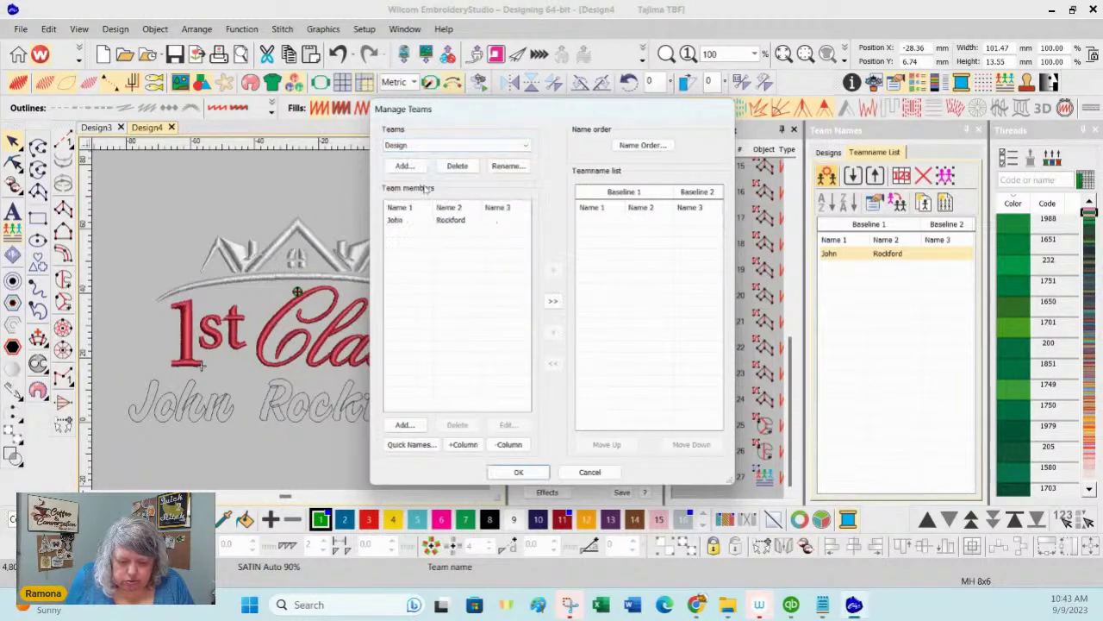
left_click(452, 221)
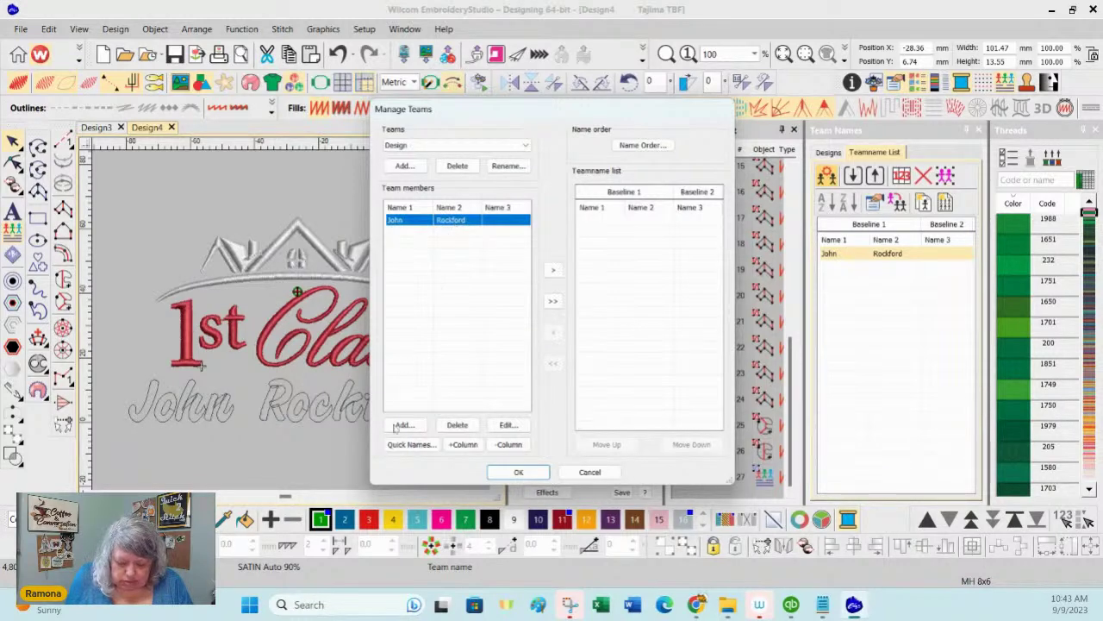
left_click(508, 425)
left_click_drag(522, 269, 448, 266)
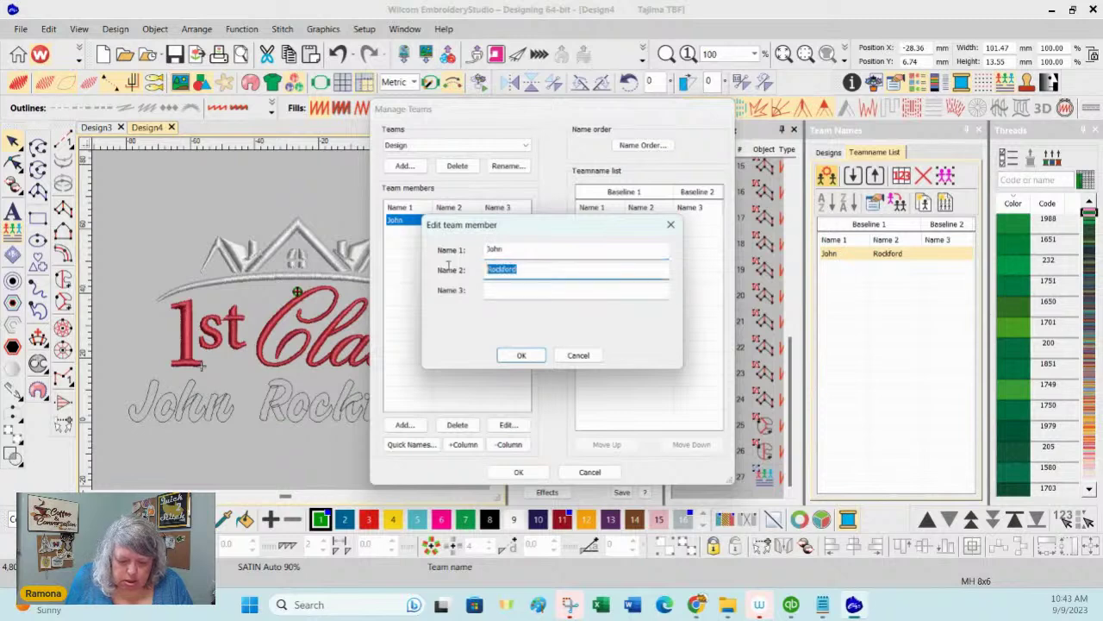
key("BackSpace")
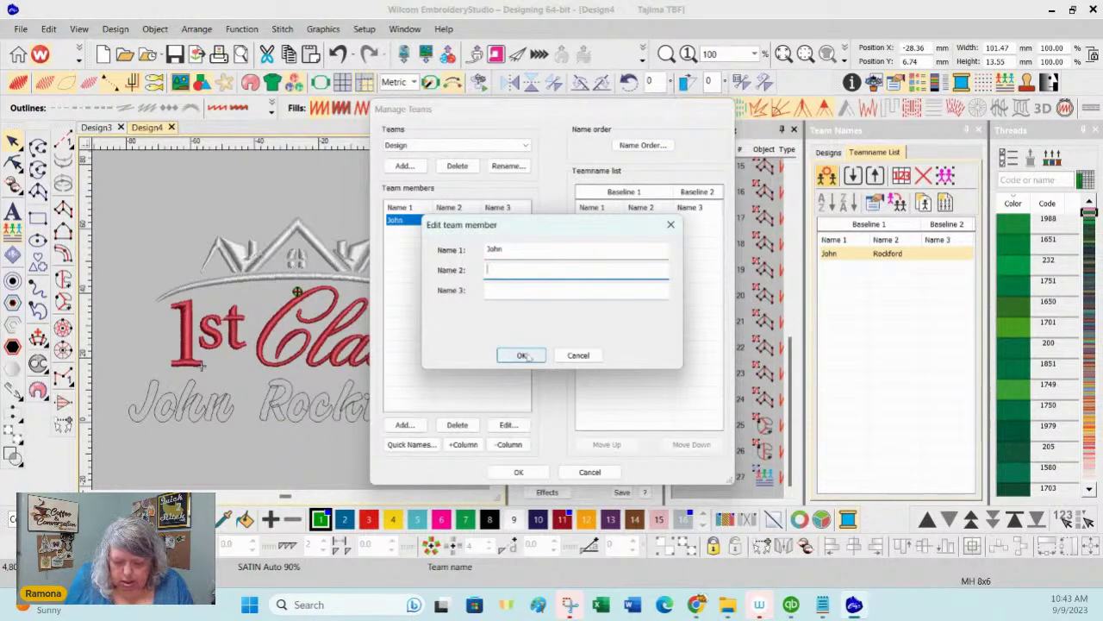
left_click(521, 355)
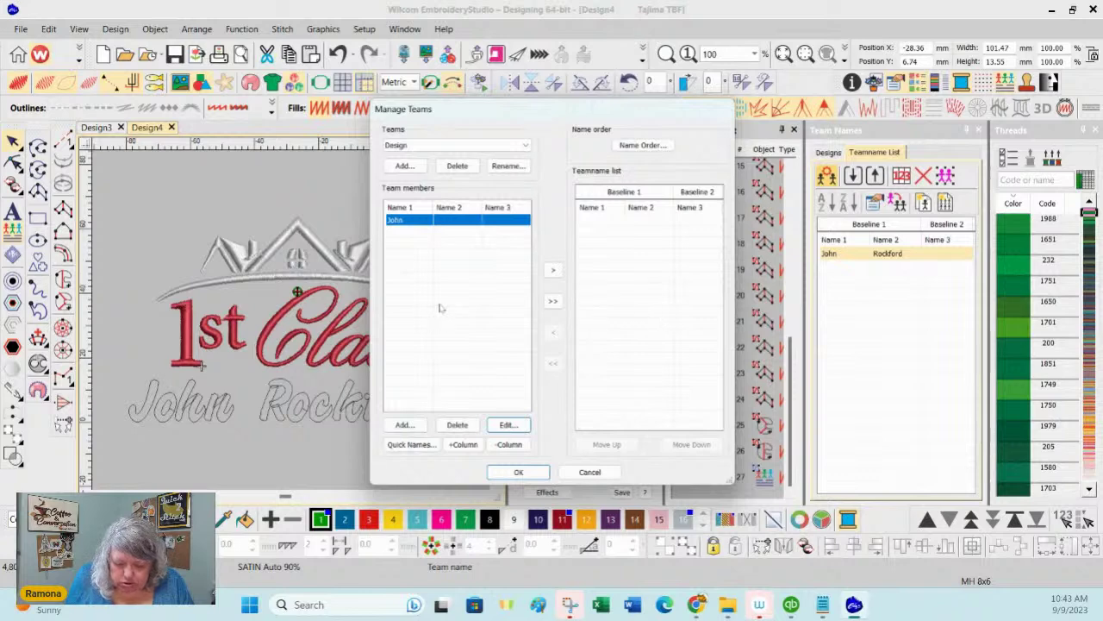
Step: Add the member with first name only to the Teamname list
left_click(553, 270)
left_click(675, 308)
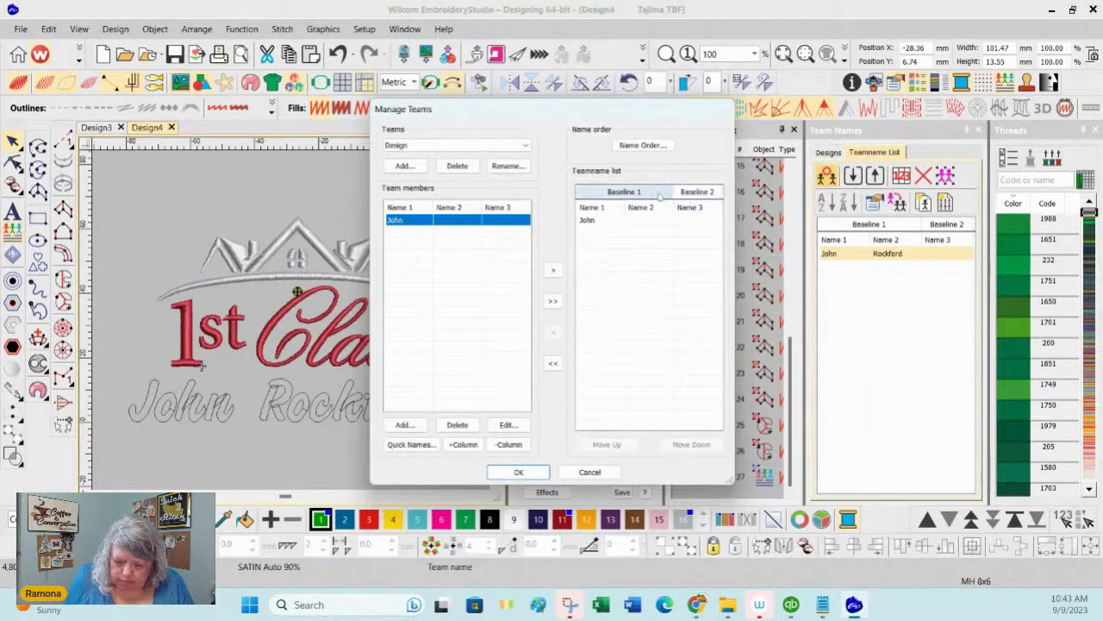
left_click(645, 145)
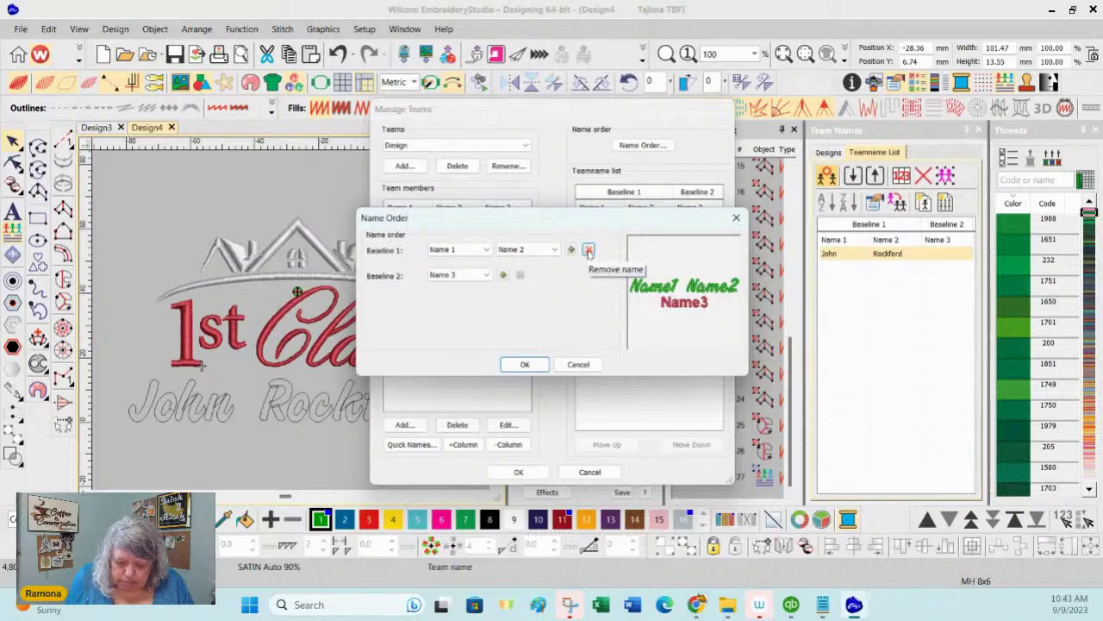
left_click(588, 250)
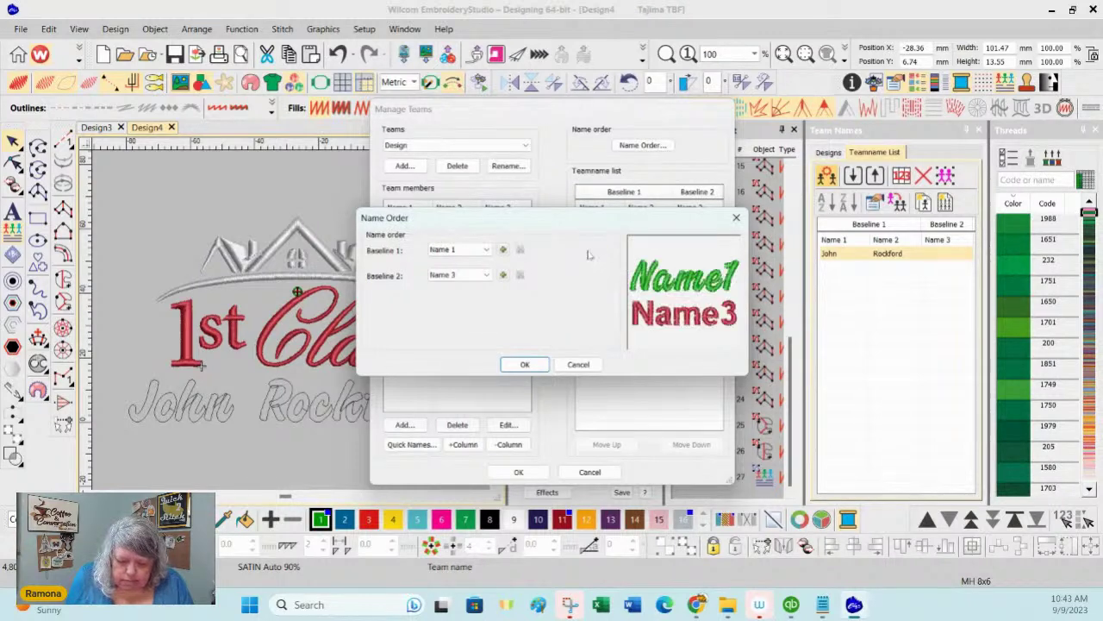
left_click(466, 274)
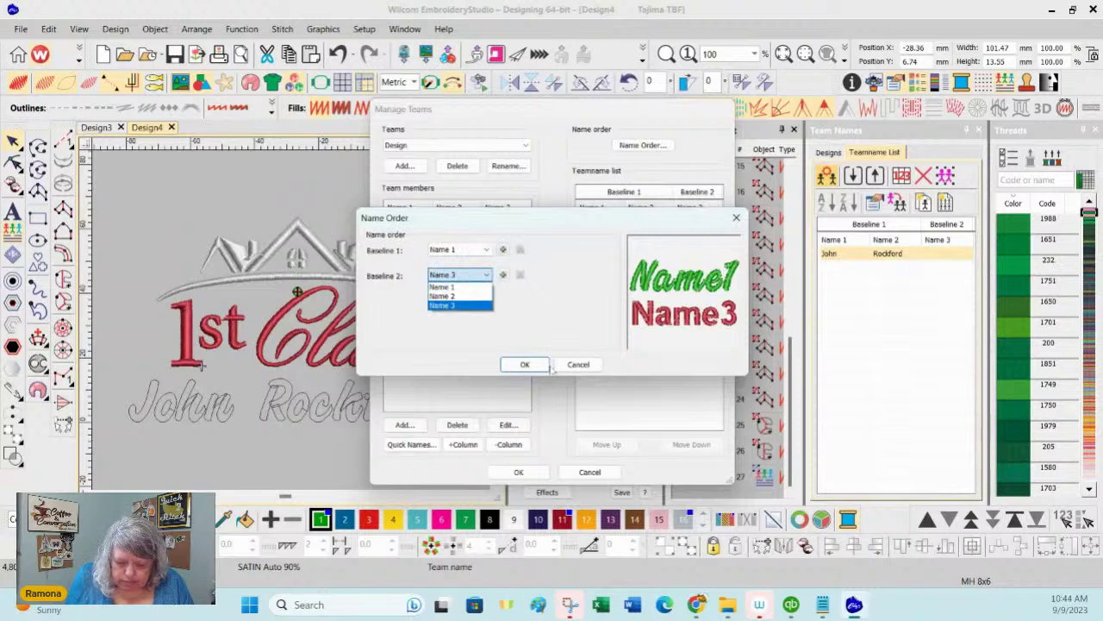
left_click(523, 364)
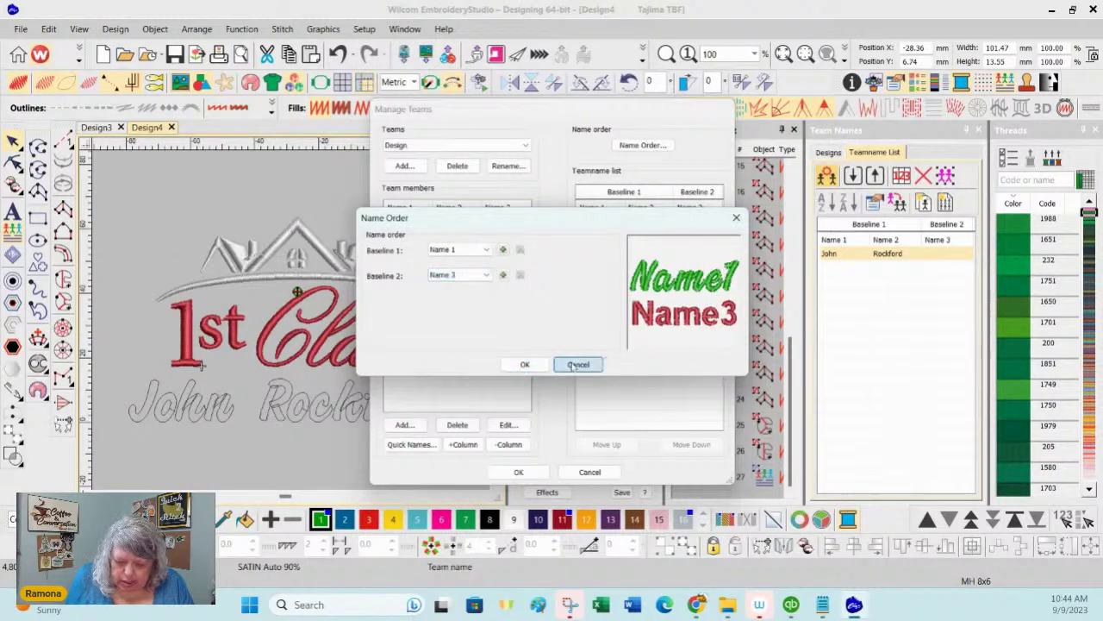
left_click(580, 365)
left_click(507, 425)
left_click(535, 291)
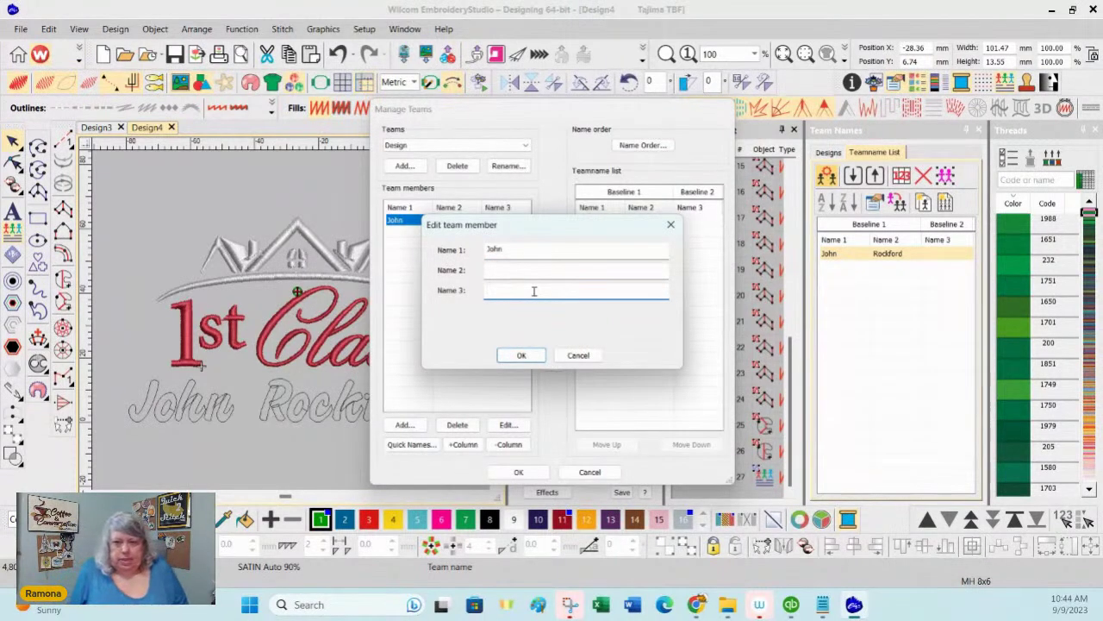
Step: Store the member's last name as Name 3 and copy all members into the Teamname list
type("Name")
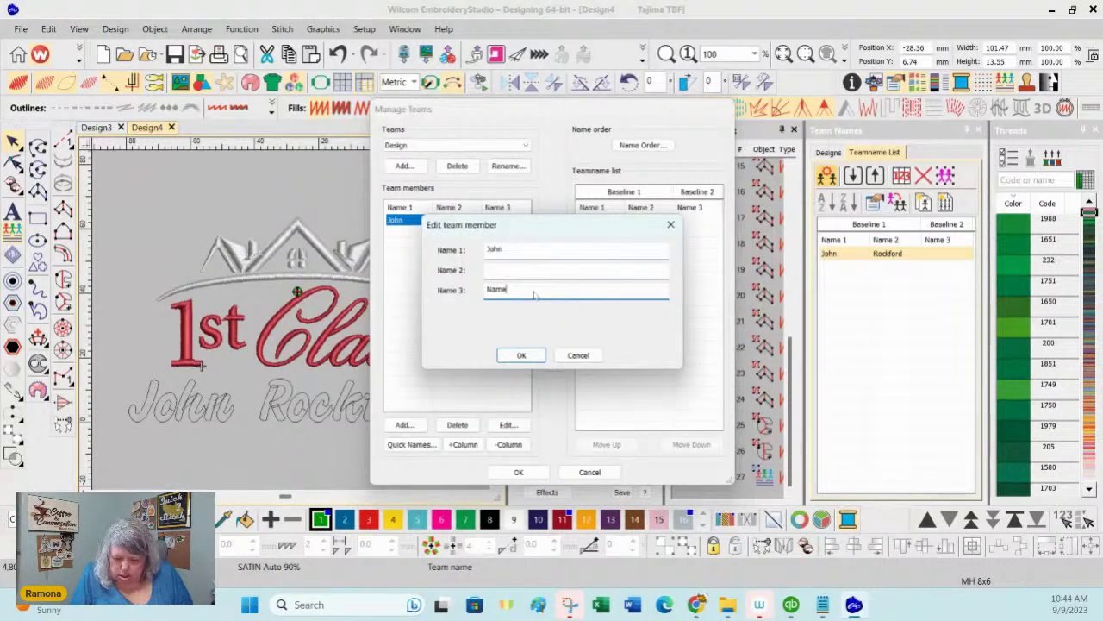
key("BackSpace")
type("Rockford")
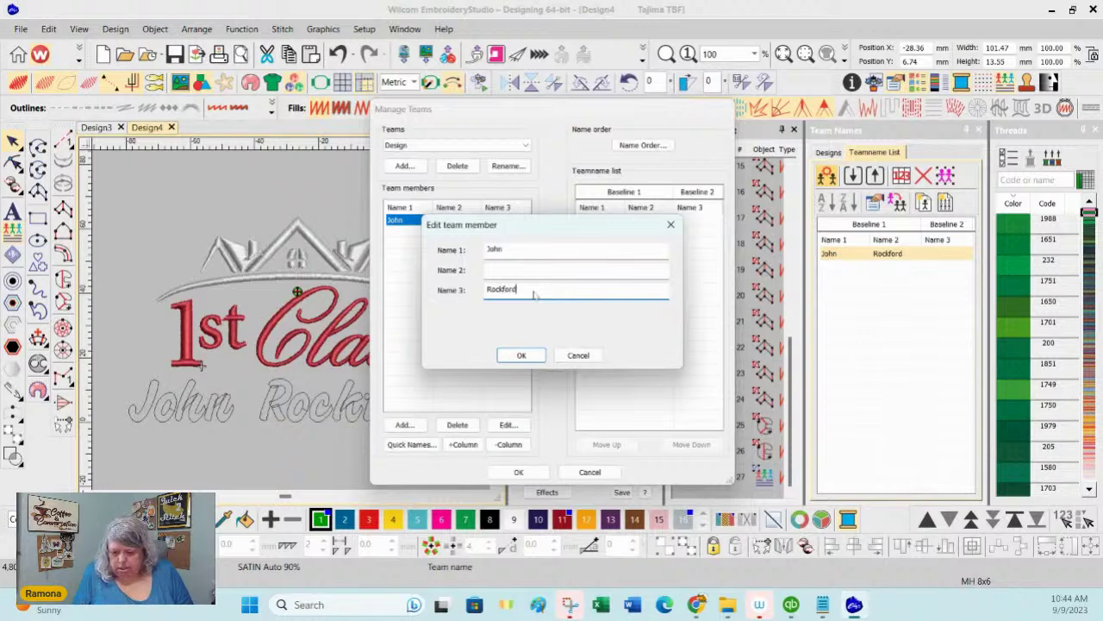
left_click(518, 356)
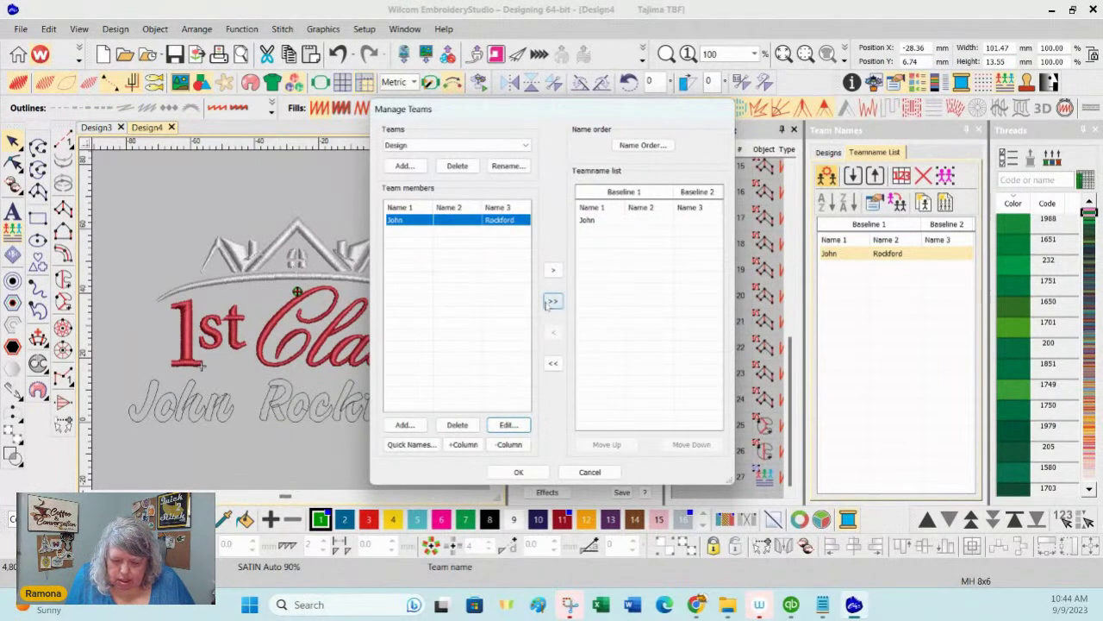
left_click(552, 301)
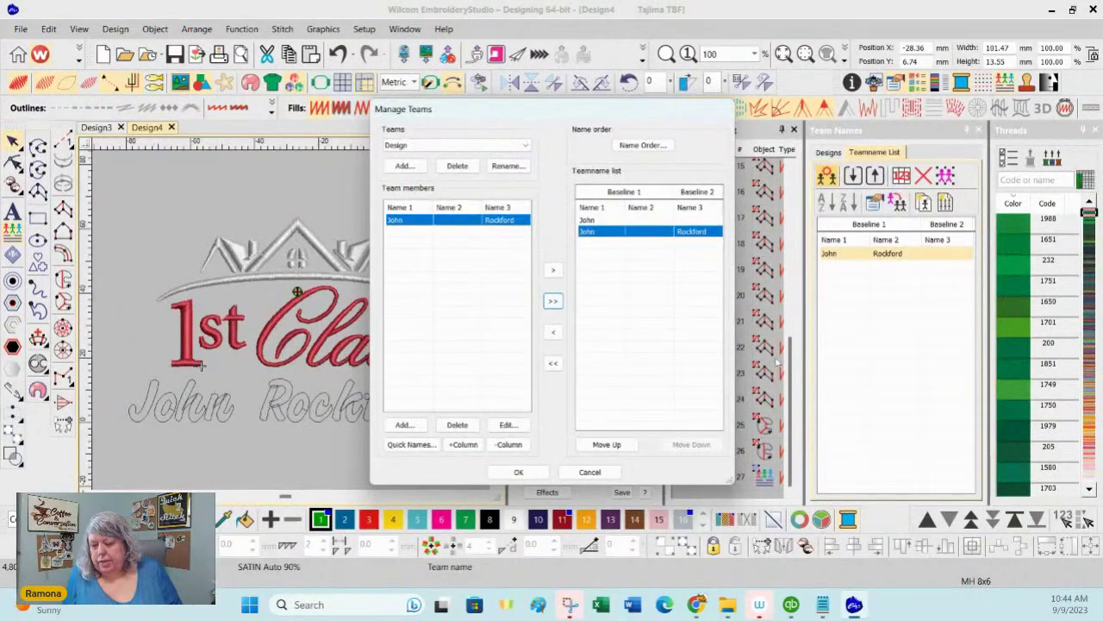
left_click(518, 471)
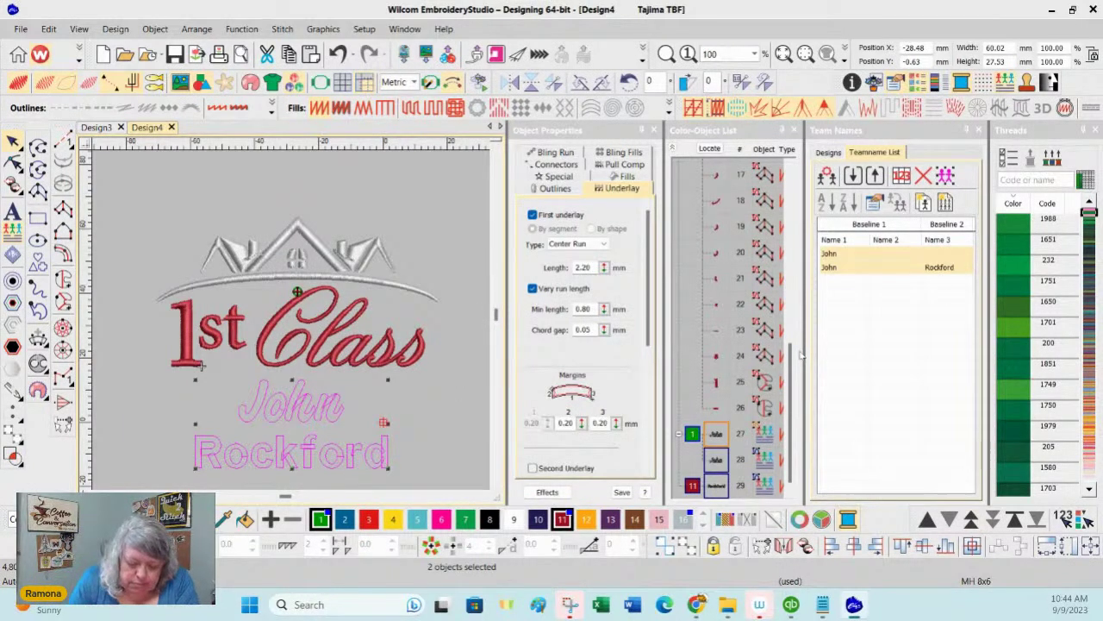
left_click_drag(496, 313, 497, 317)
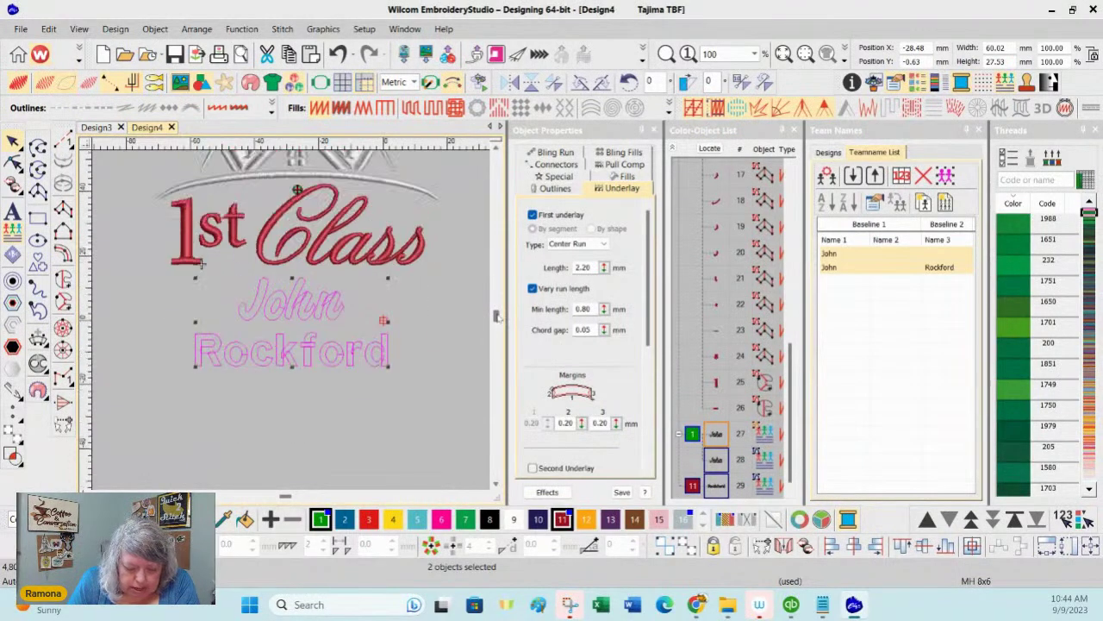
left_click(497, 148)
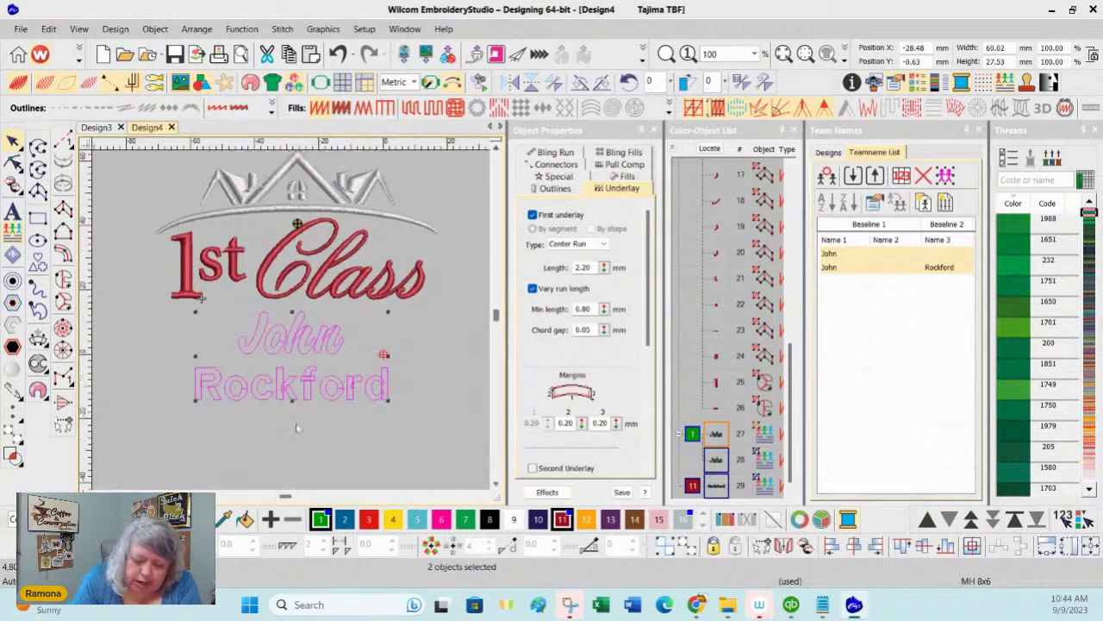
left_click(897, 362)
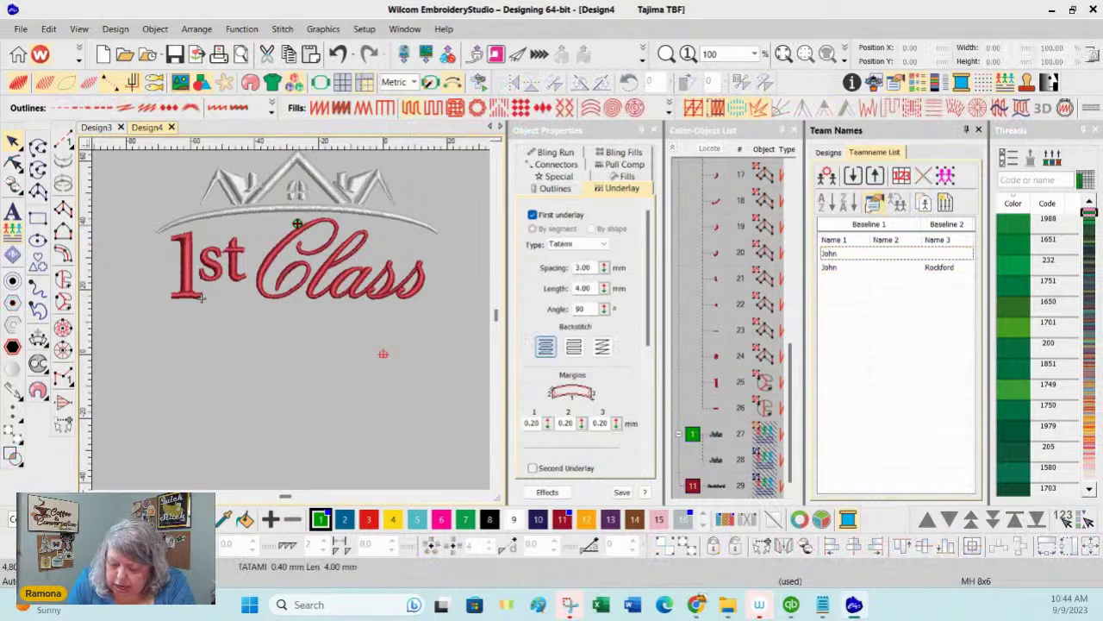
left_click(842, 269)
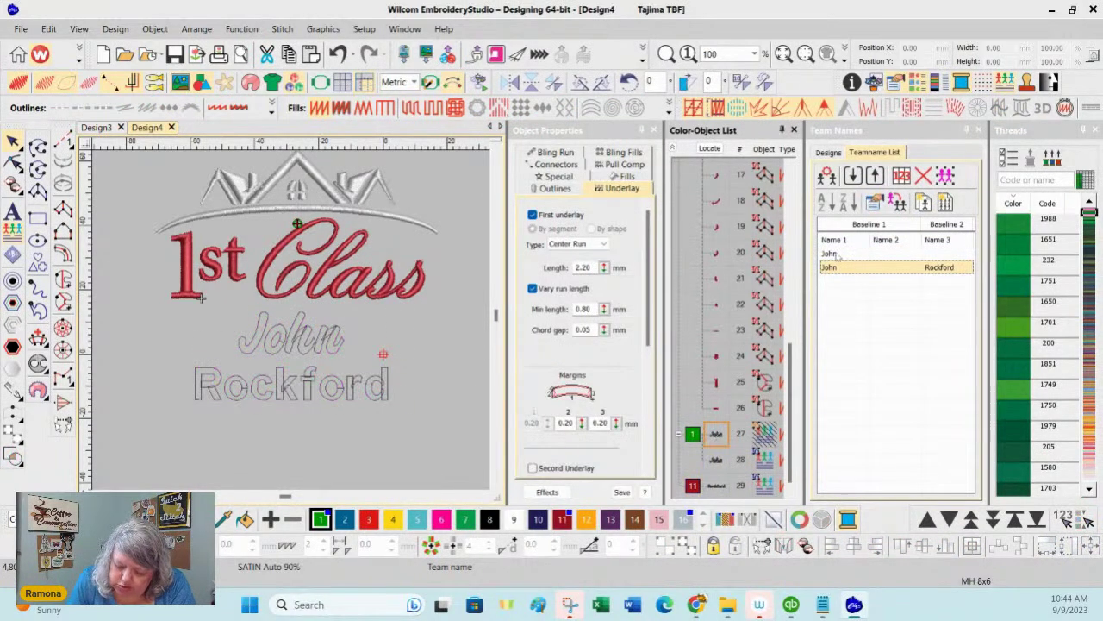
left_click(826, 176)
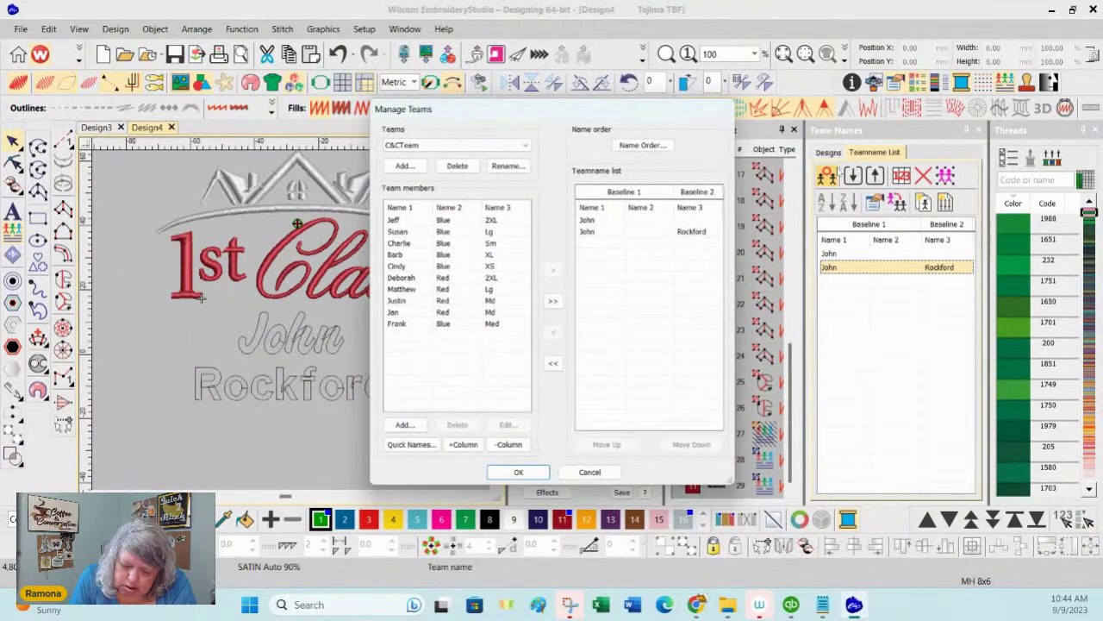
left_click(594, 222)
left_click(553, 335)
left_click(518, 472)
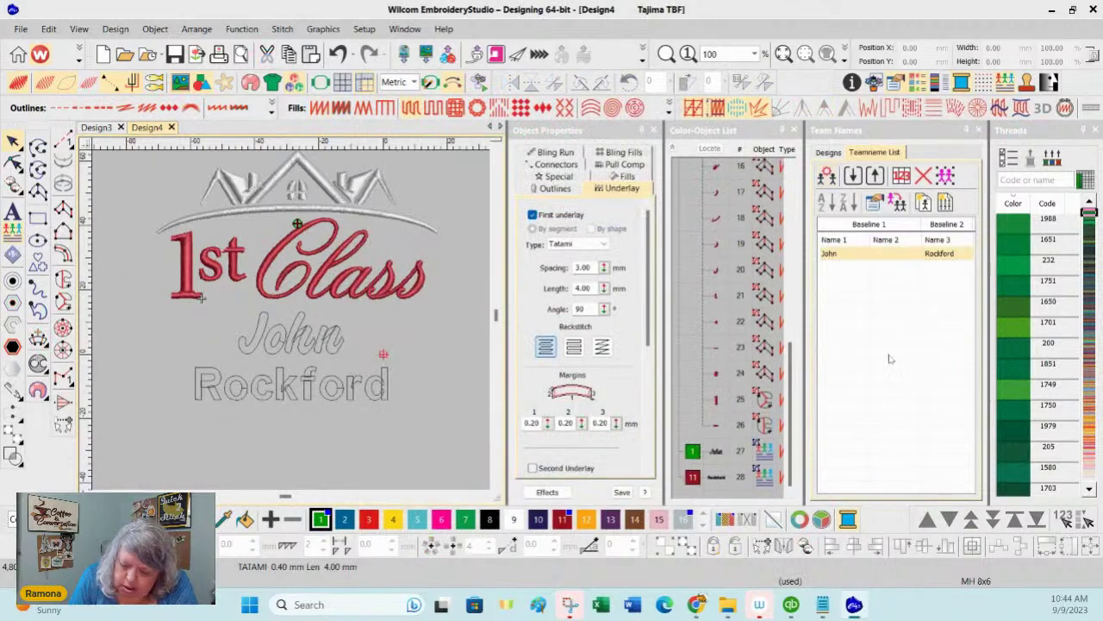
Step: Unhide all objects from the Color-Object List so the team names reappear
left_click(915, 341)
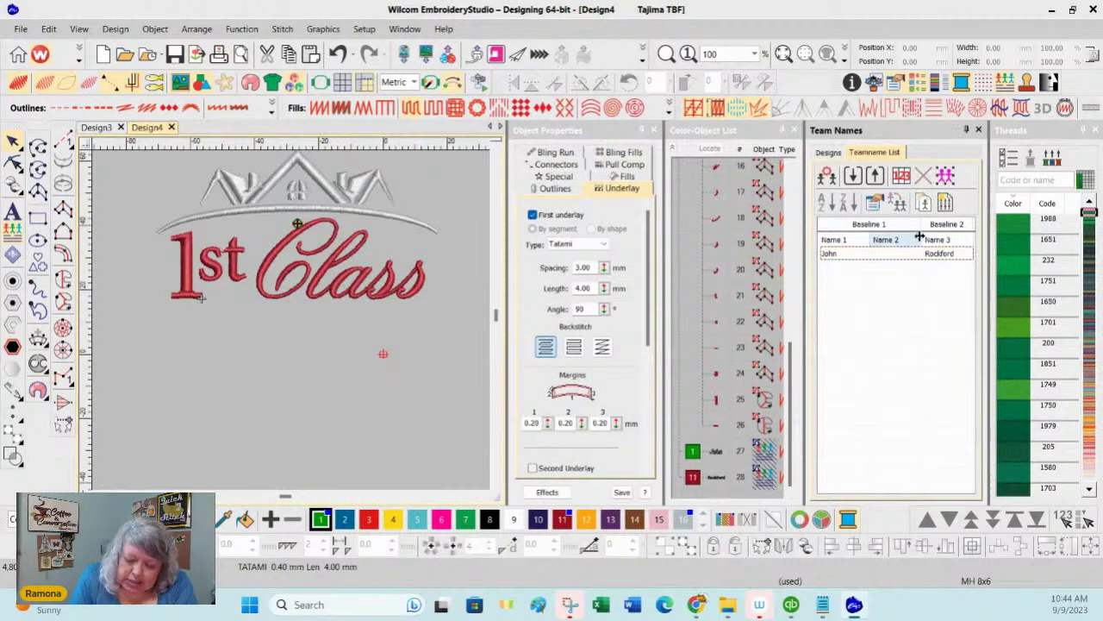
right_click(713, 455)
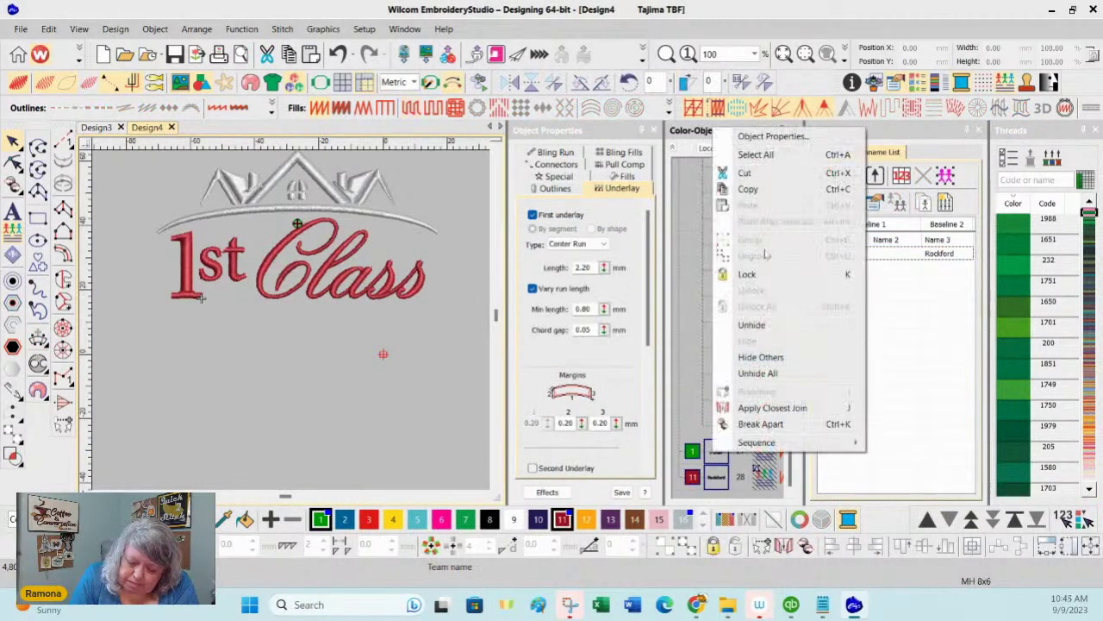
left_click(757, 373)
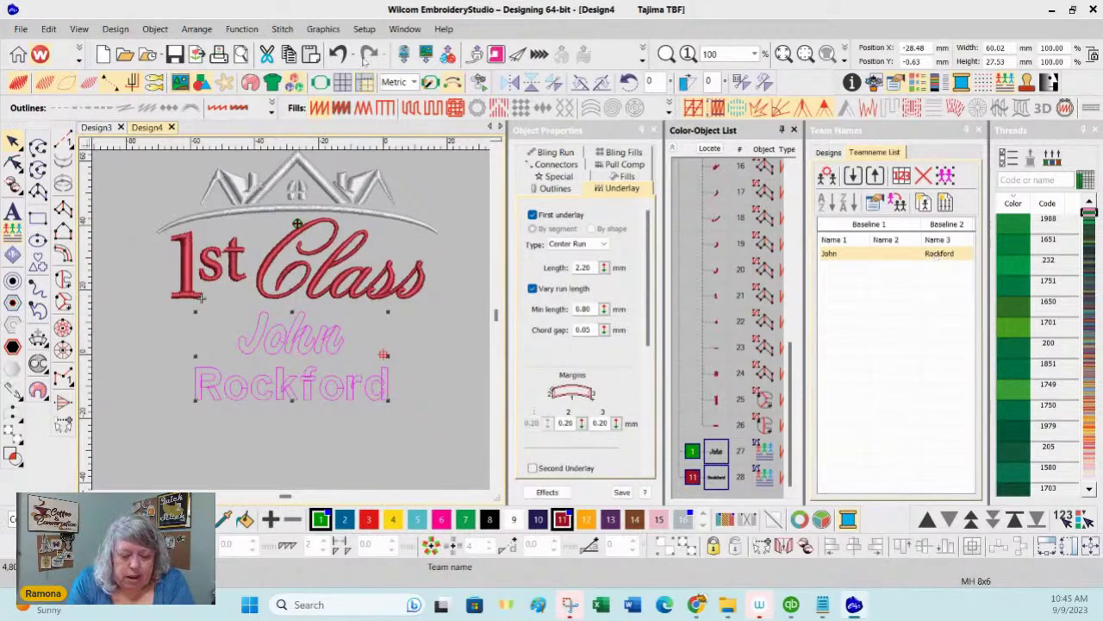
Step: Generate stitches for the team names via Stitch > Generate Stitches, then Unhide All
left_click(282, 29)
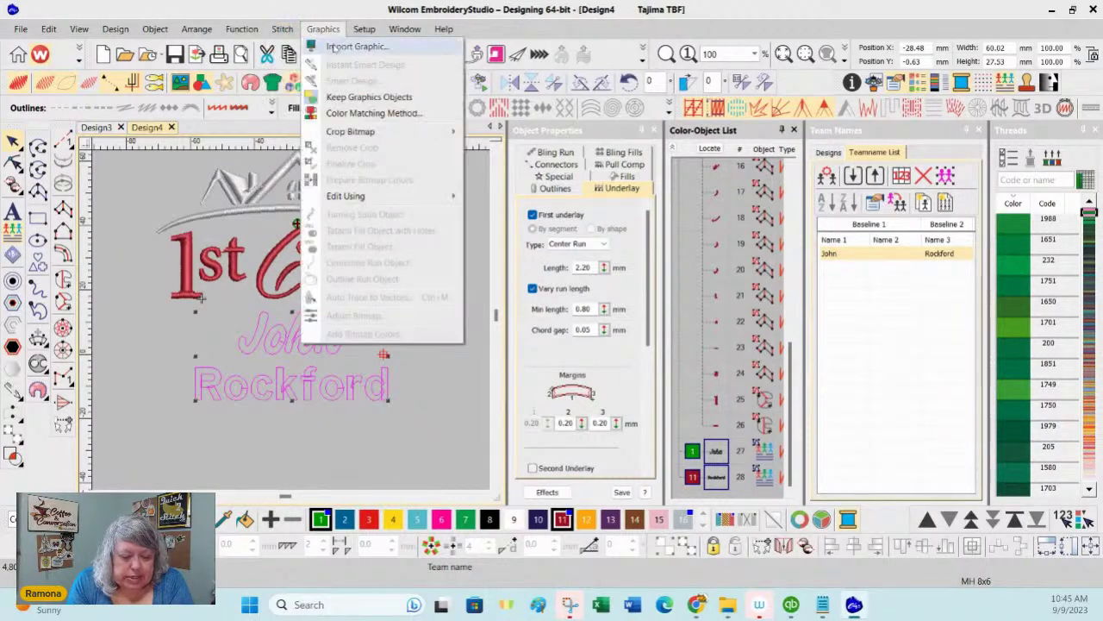
left_click(294, 48)
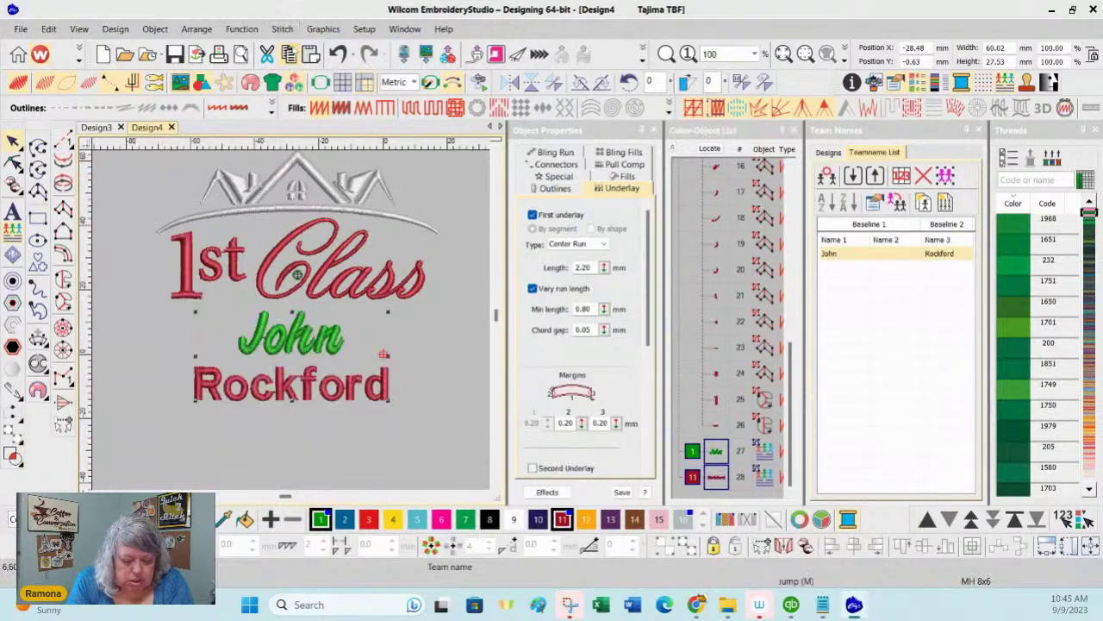
left_click(926, 426)
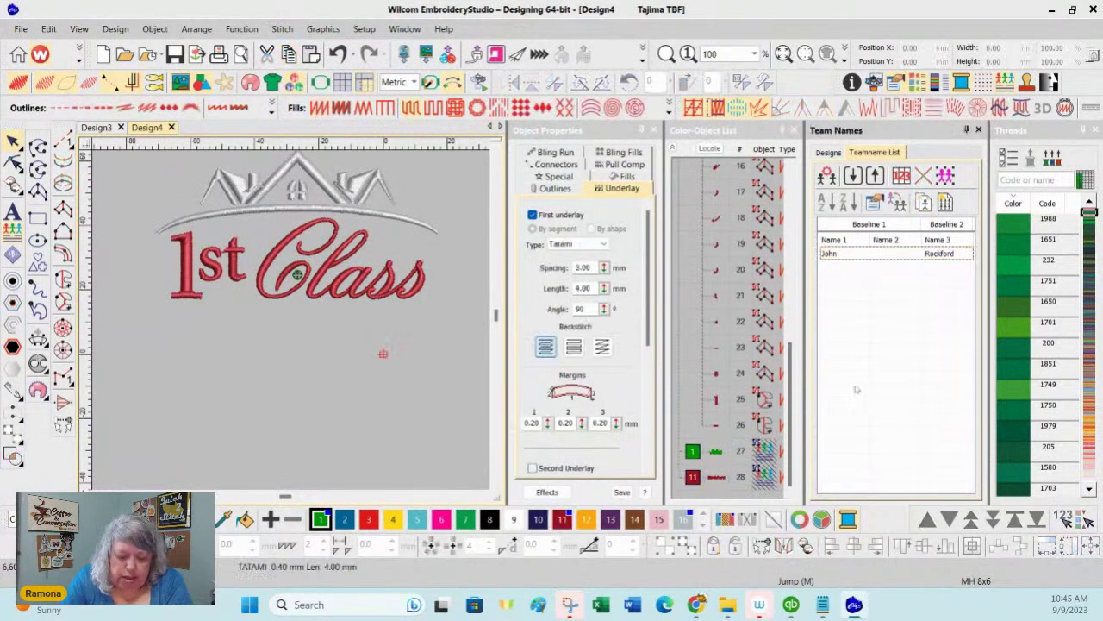
right_click(716, 458)
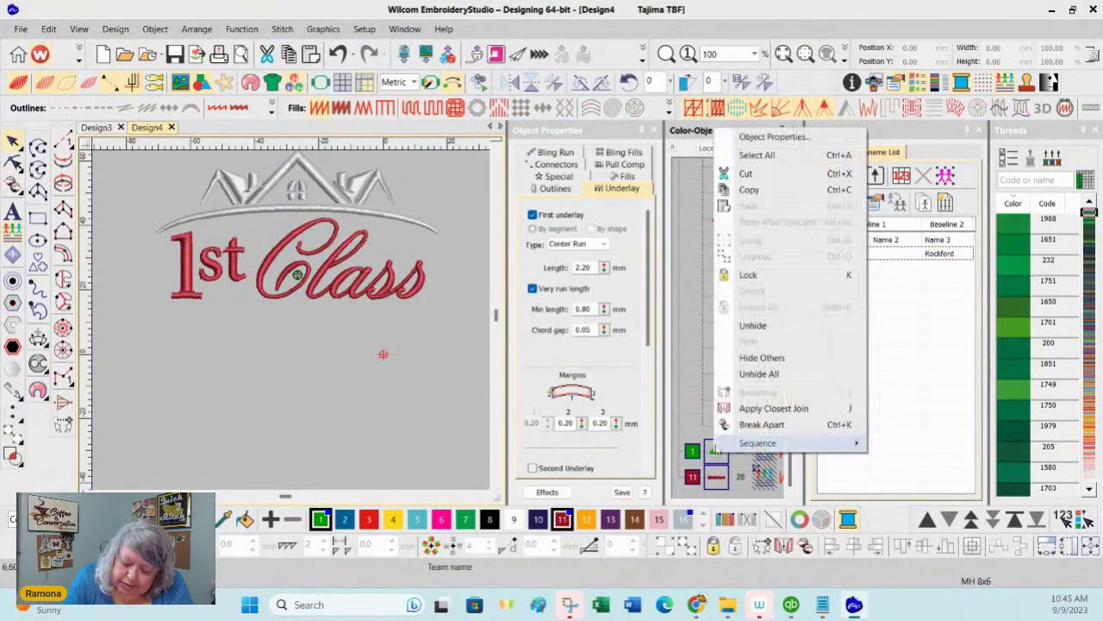
left_click(775, 376)
Step: Unhide all objects again, deselect everything, and start the machine-file export
left_click(916, 426)
right_click(721, 454)
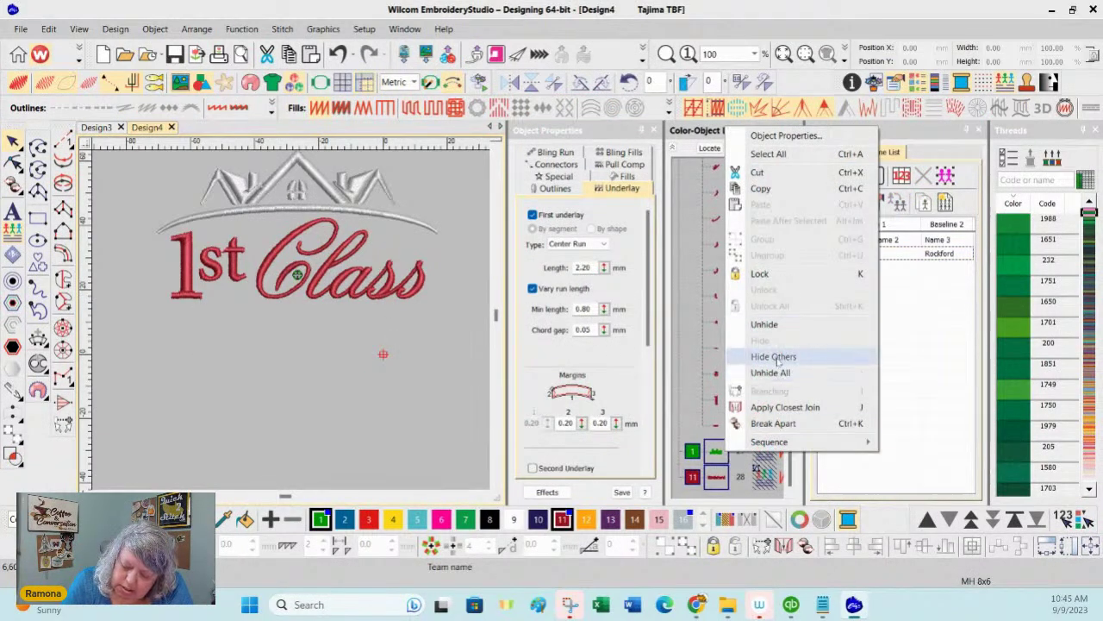
left_click(776, 373)
left_click(424, 487)
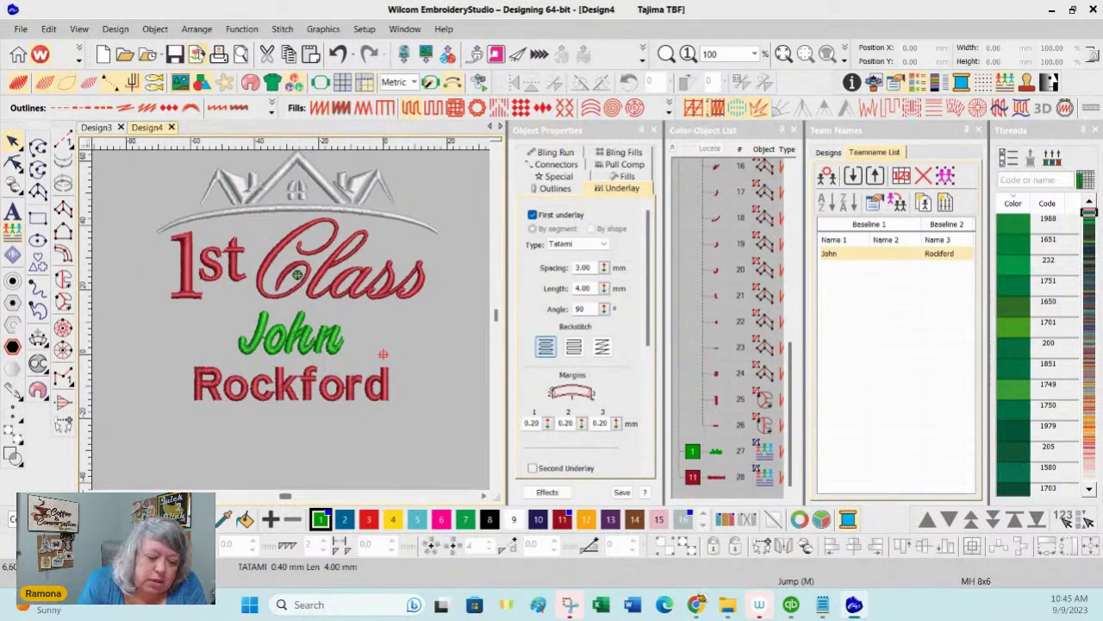
left_click(196, 54)
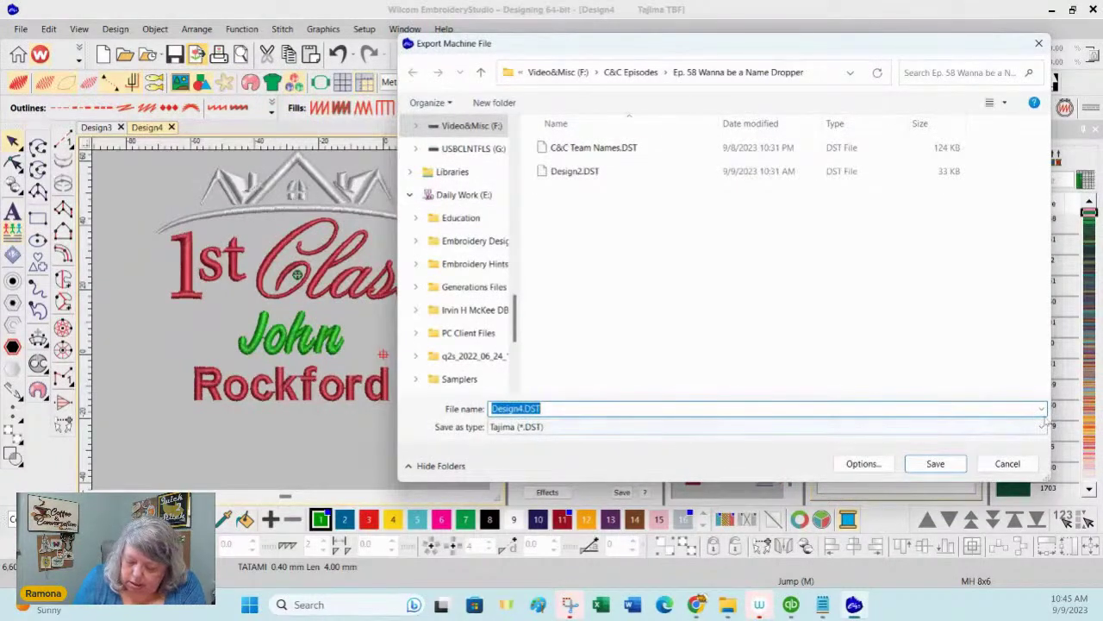
Step: Set Design4.DST Team Names output to 'Repeated design and team names, with Stops' and save
left_click(863, 464)
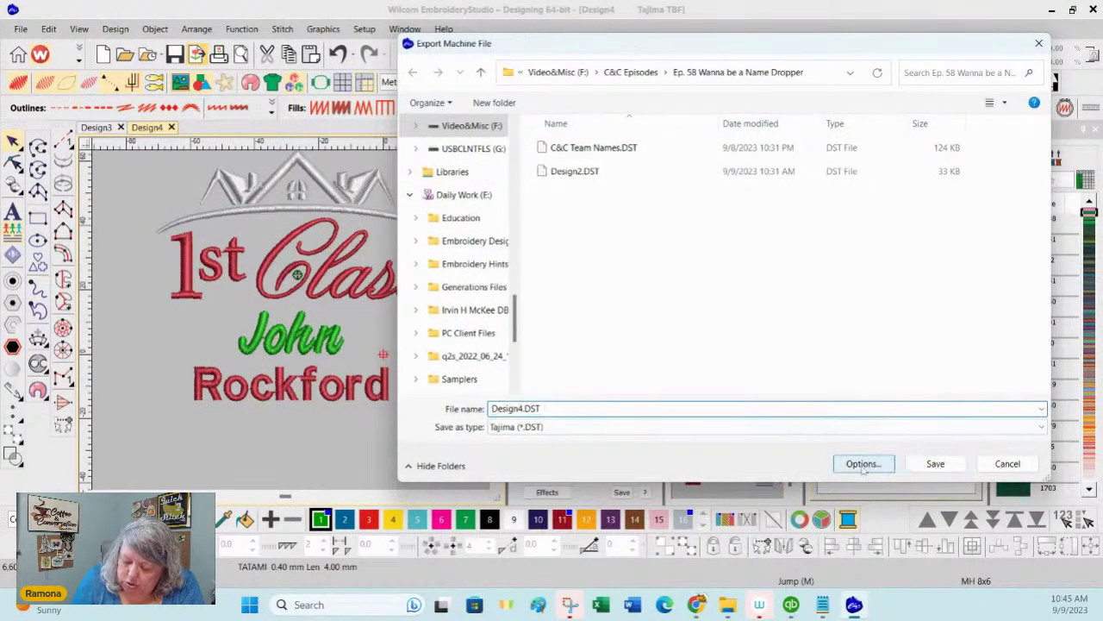
left_click(702, 123)
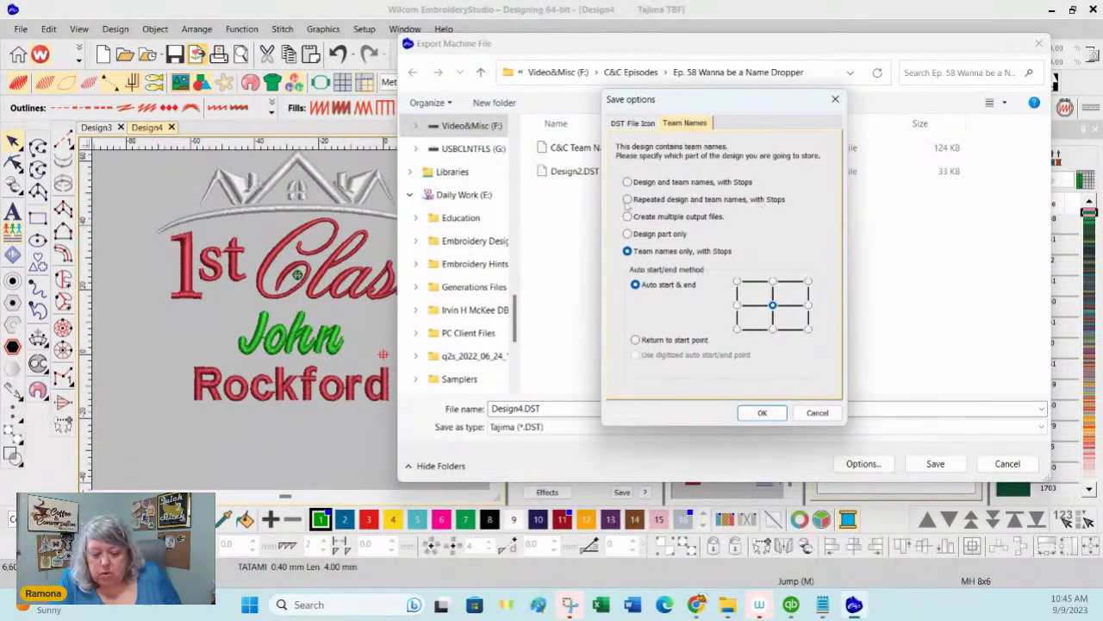
left_click(632, 199)
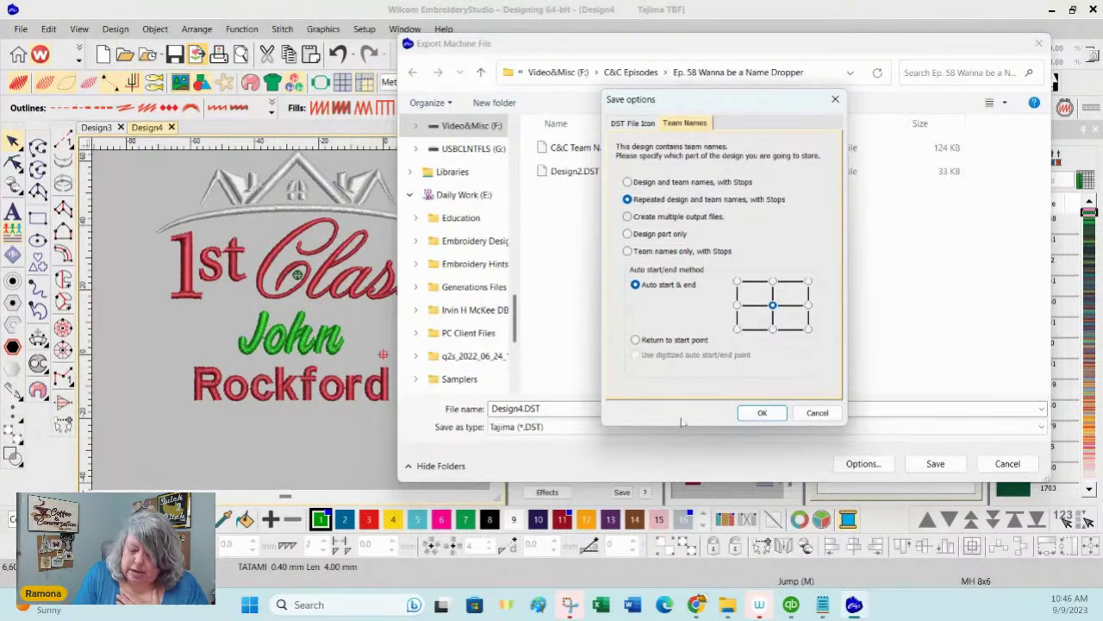
left_click(774, 413)
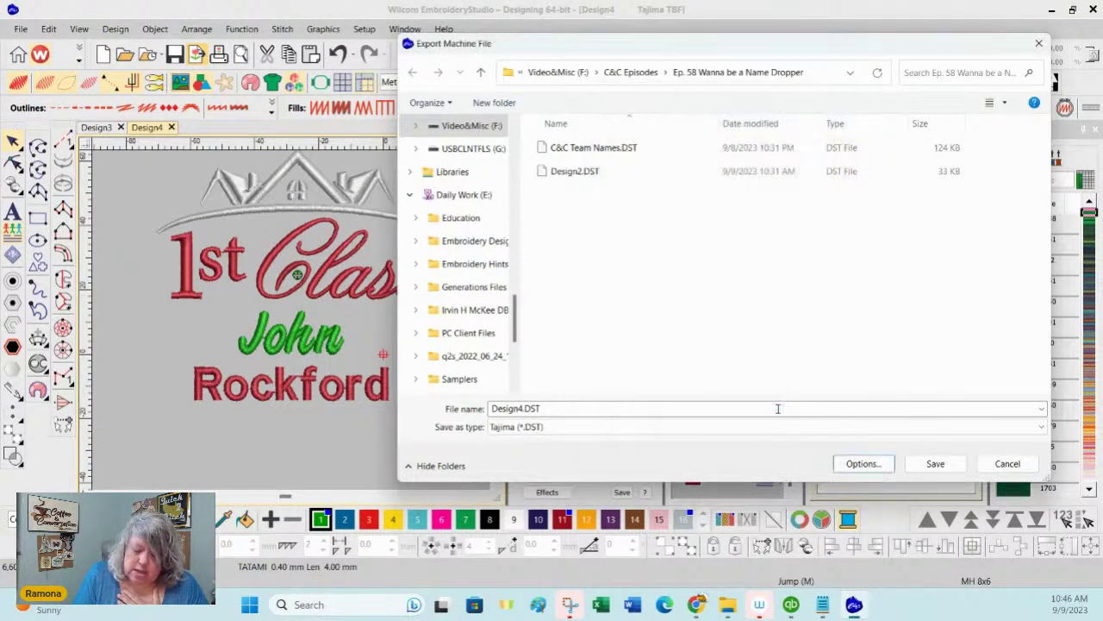
left_click(948, 464)
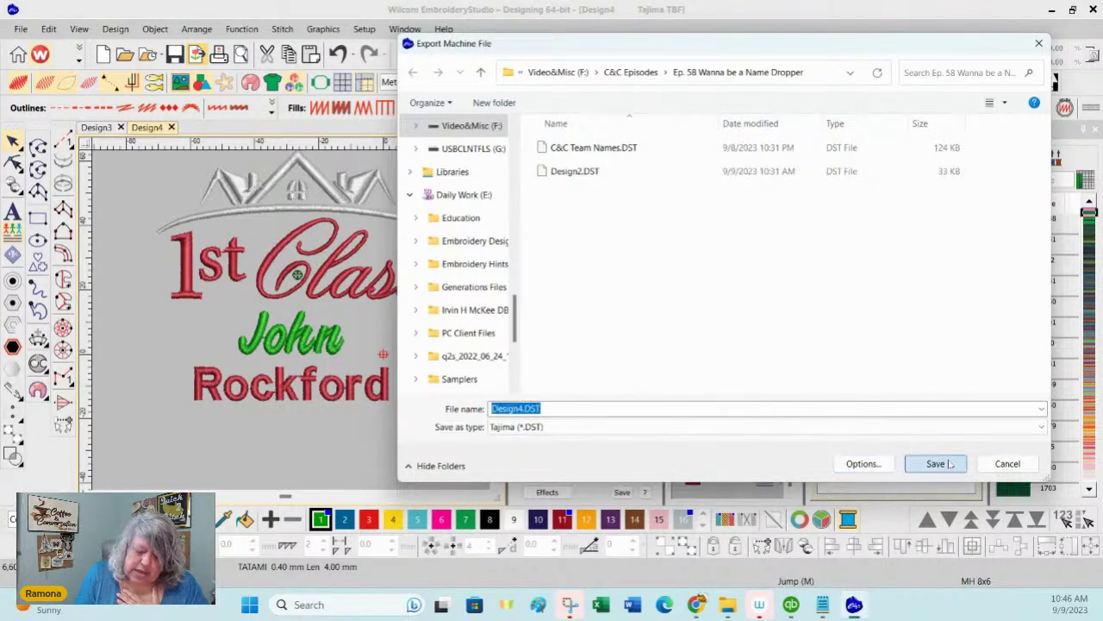
Step: Finish the Design4.DST export past the hoop warning, then preview the production worksheet
left_click(948, 464)
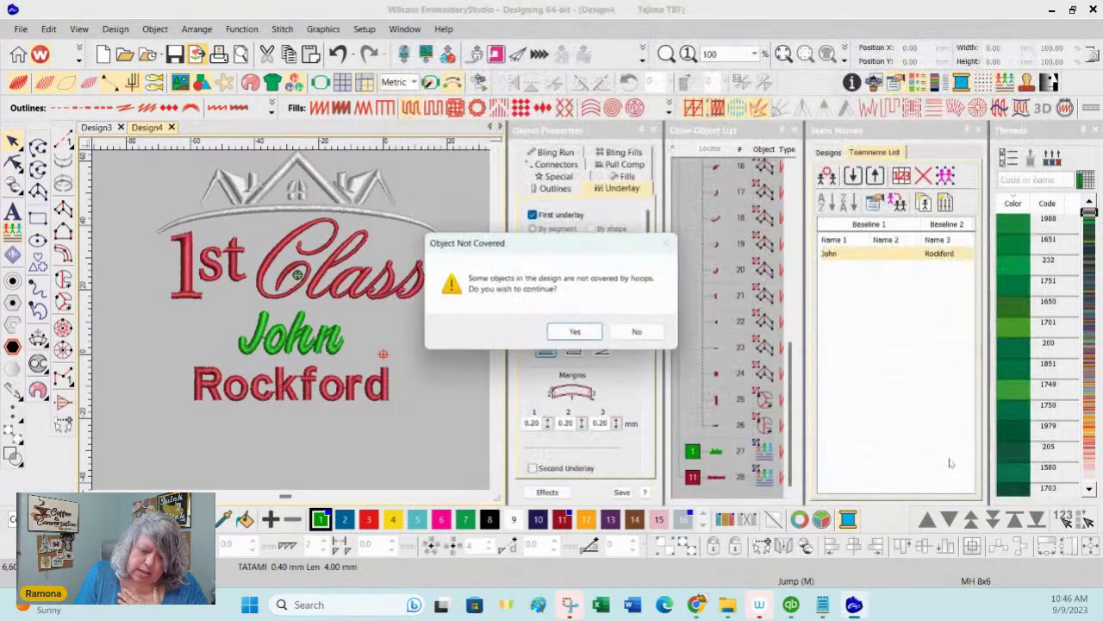
left_click(576, 333)
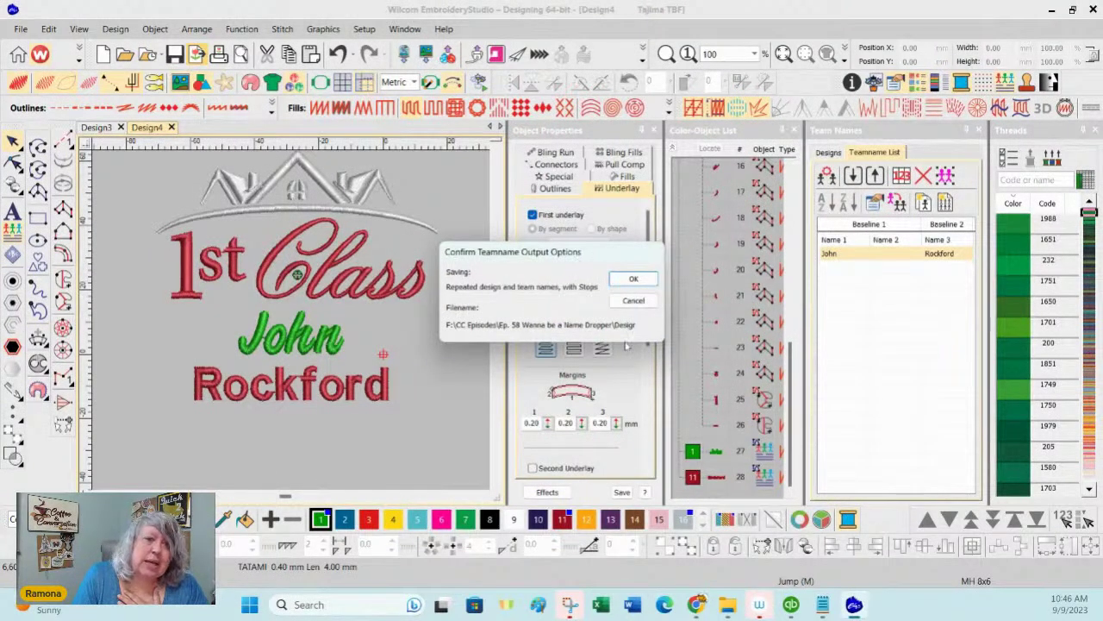
left_click(634, 278)
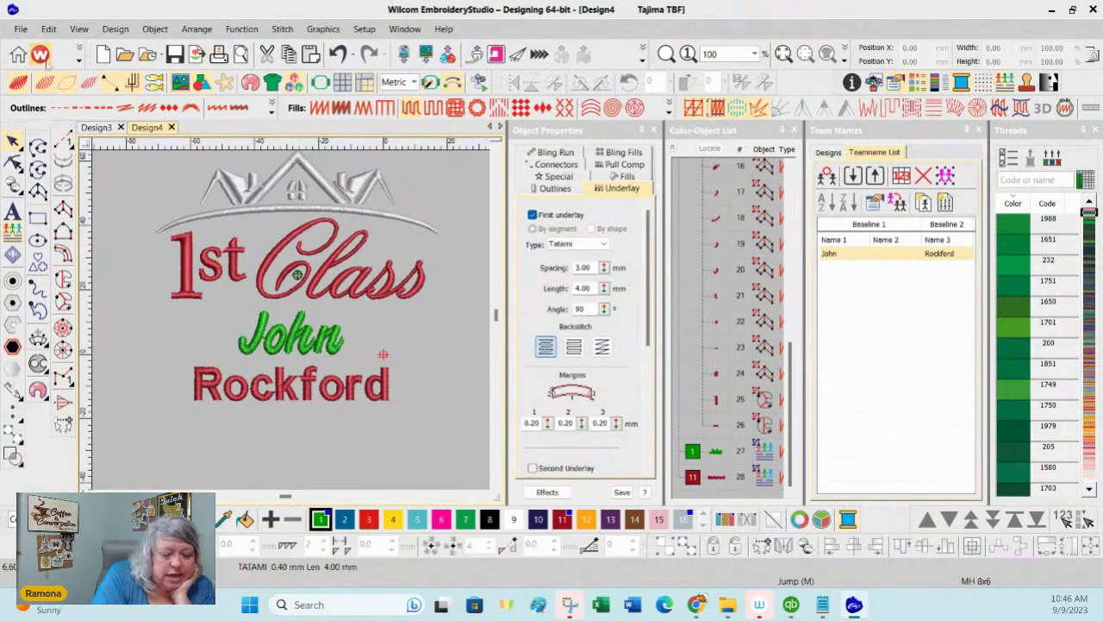
left_click(20, 29)
left_click(59, 276)
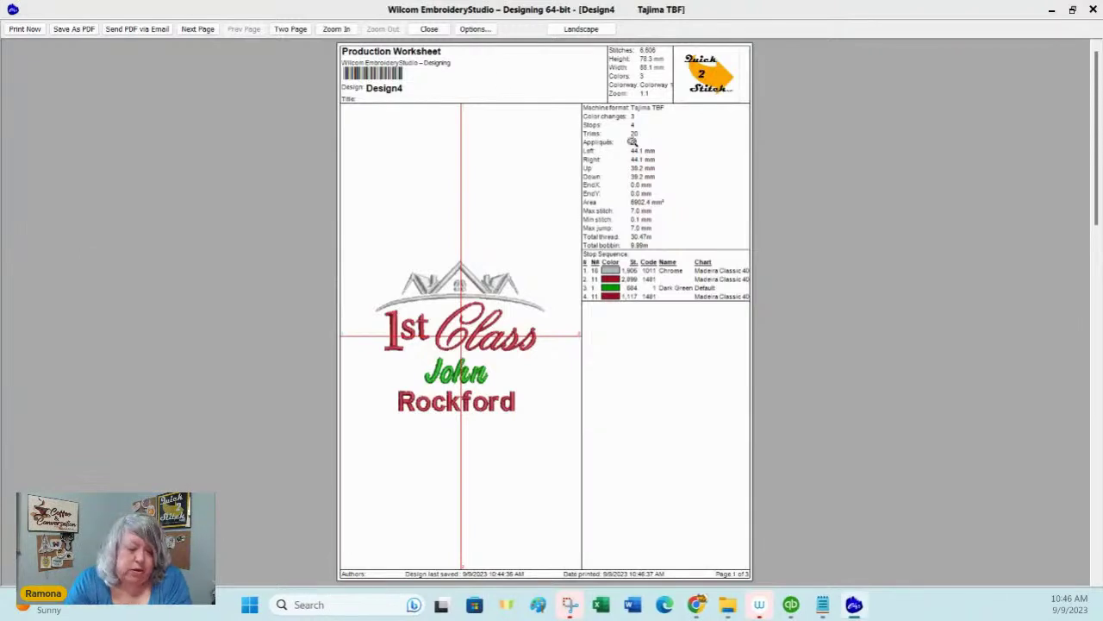
Step: Page through the worksheet preview to page 3 of 3, the Teamnames sheet
left_click(197, 29)
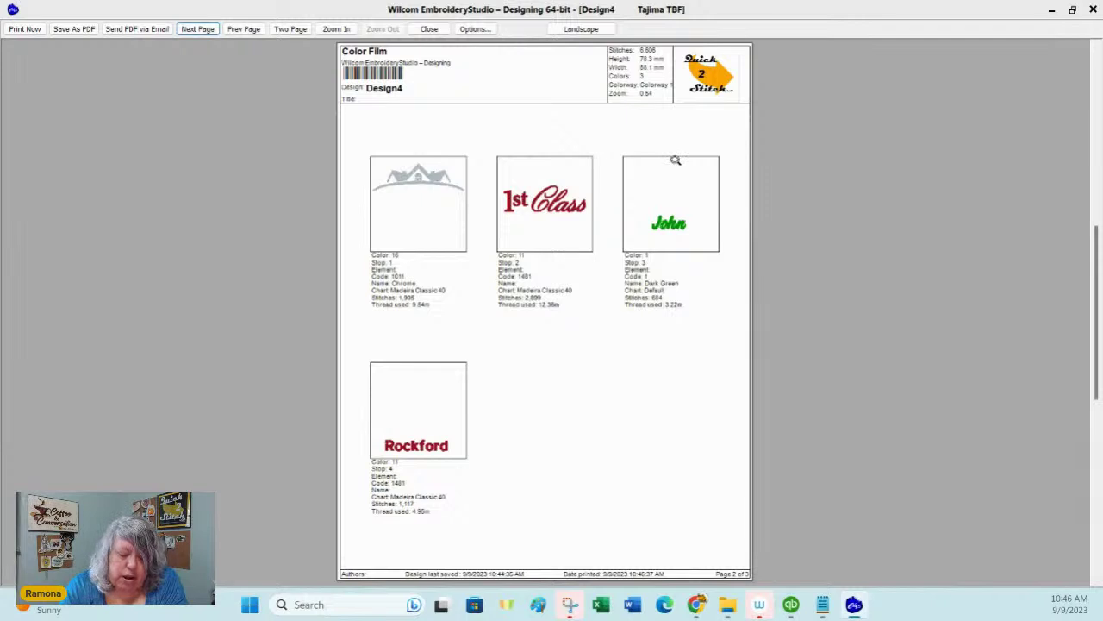
left_click(198, 30)
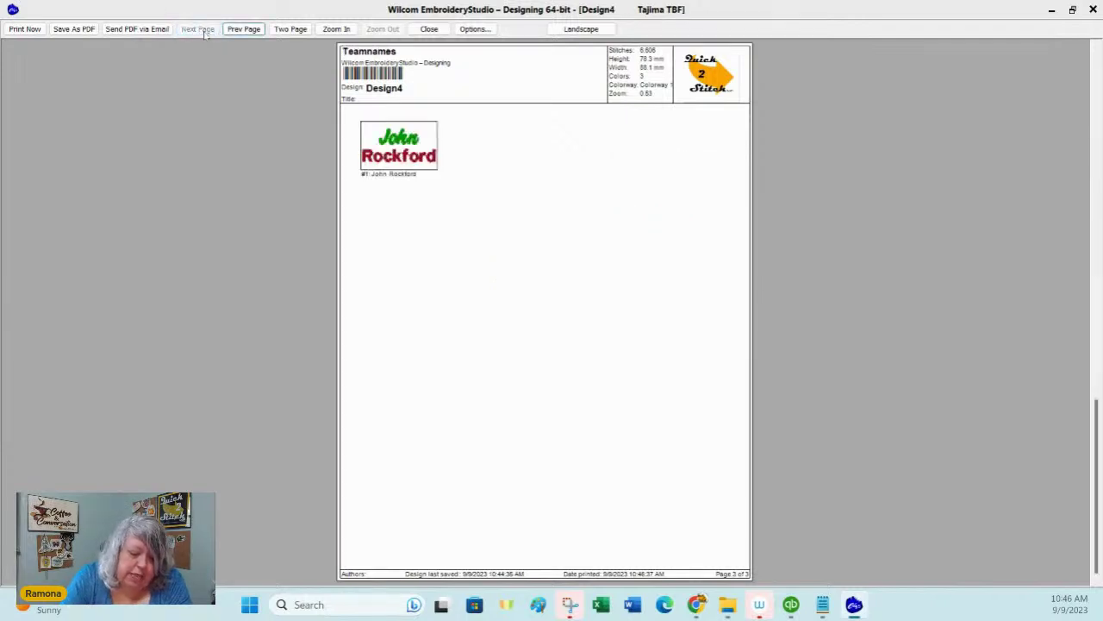